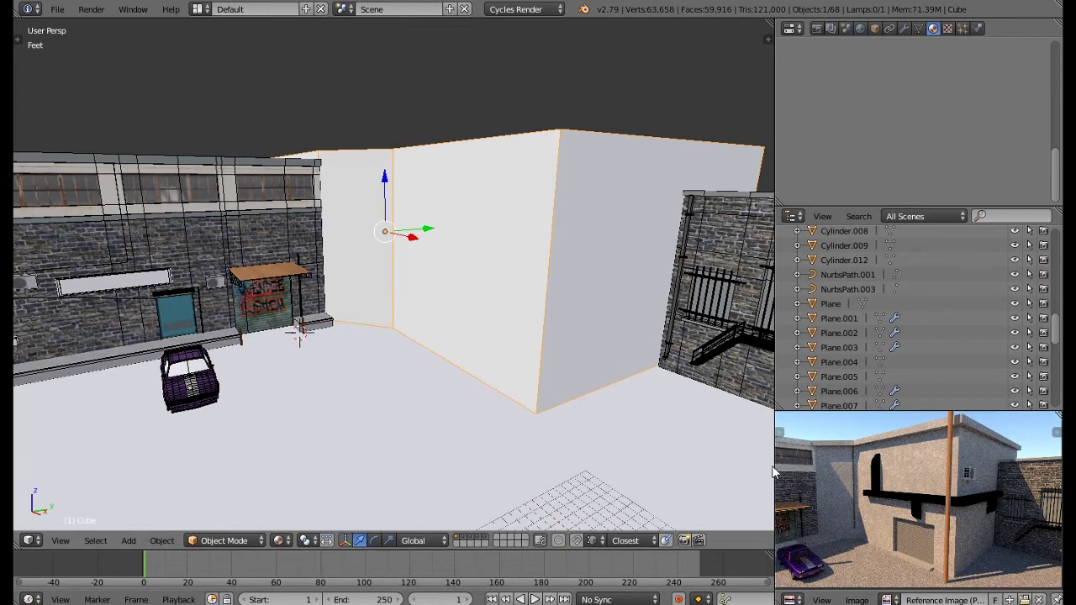
{"action": "scroll", "coordinate": [928, 523], "scroll_direction": "up", "scroll_amount": 2}
{"action": "middle_click_drag", "start_coordinate": [928, 524], "coordinate": [929, 524]}
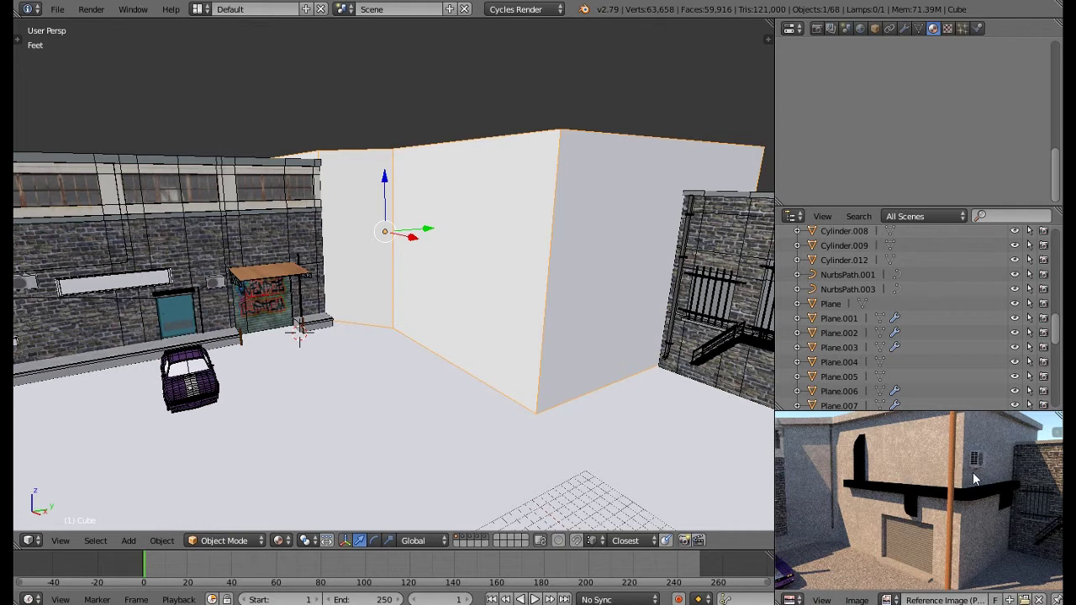
{"action": "middle_click_drag", "start_coordinate": [356, 335], "coordinate": [245, 330]}
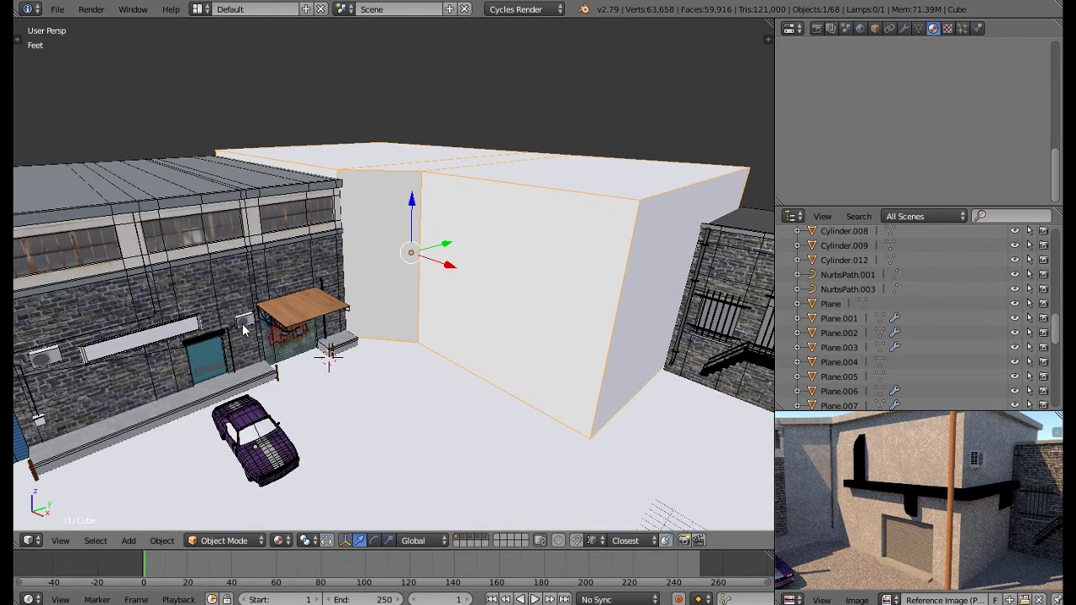
{"action": "right_click", "coordinate": [240, 322]}
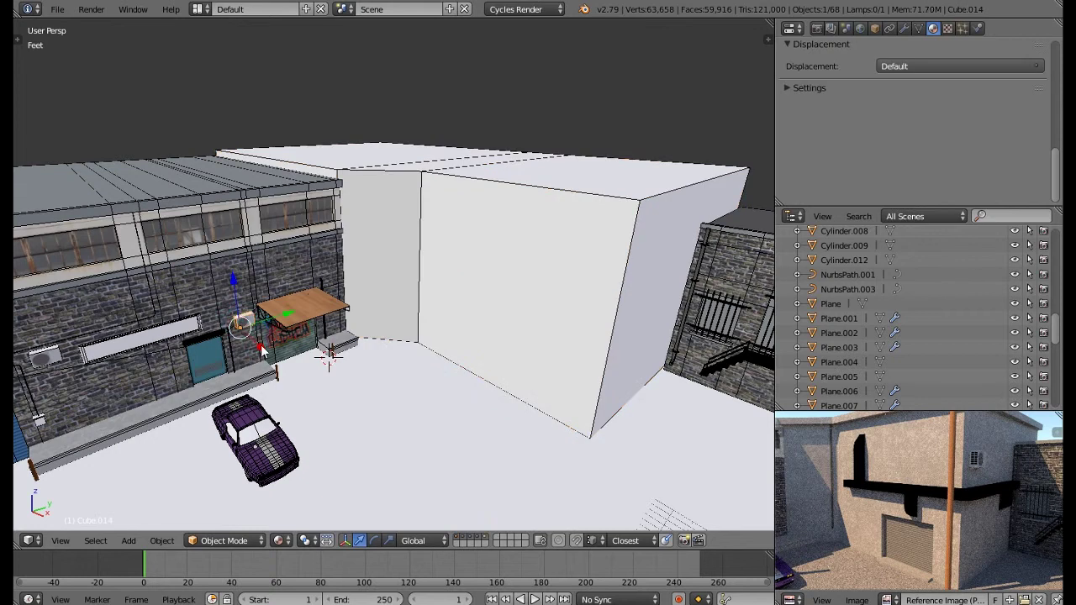
{"action": "key", "text": "g"}
{"action": "key", "text": "x"}
{"action": "right_click", "coordinate": [399, 429]}
Move the blank white corner building to the first layer and display only that layer
{"action": "middle_click_drag", "start_coordinate": [630, 336], "coordinate": [449, 267]}
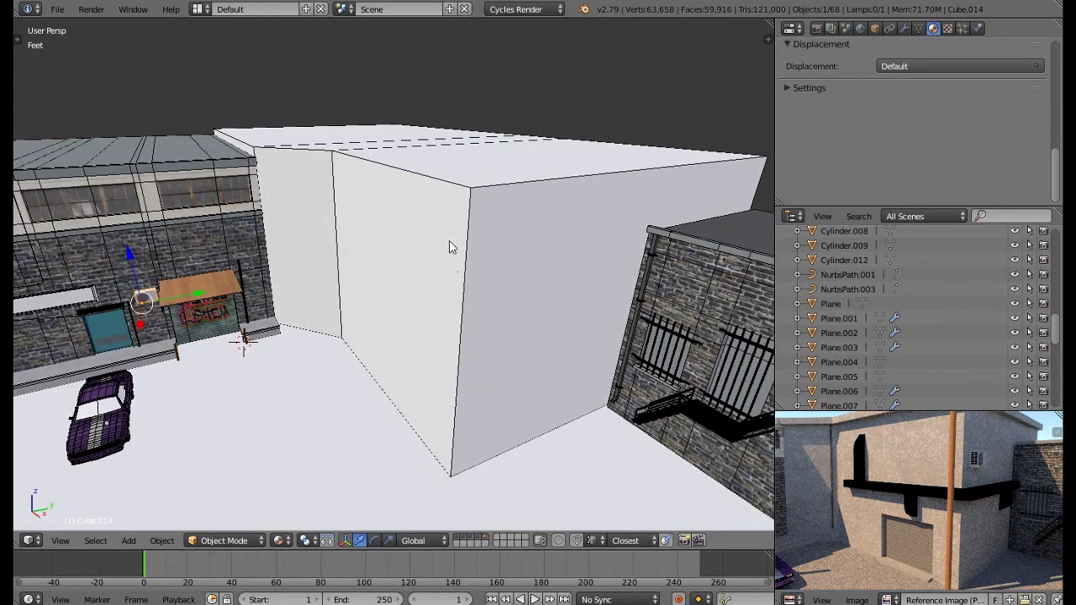
{"action": "right_click", "coordinate": [449, 244]}
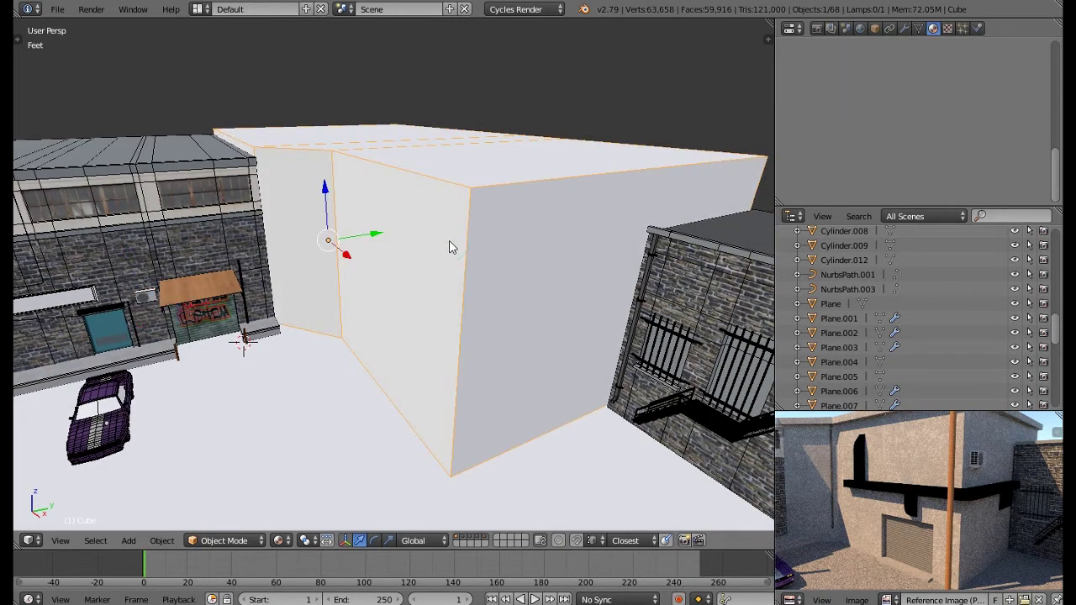
{"action": "key", "text": "m"}
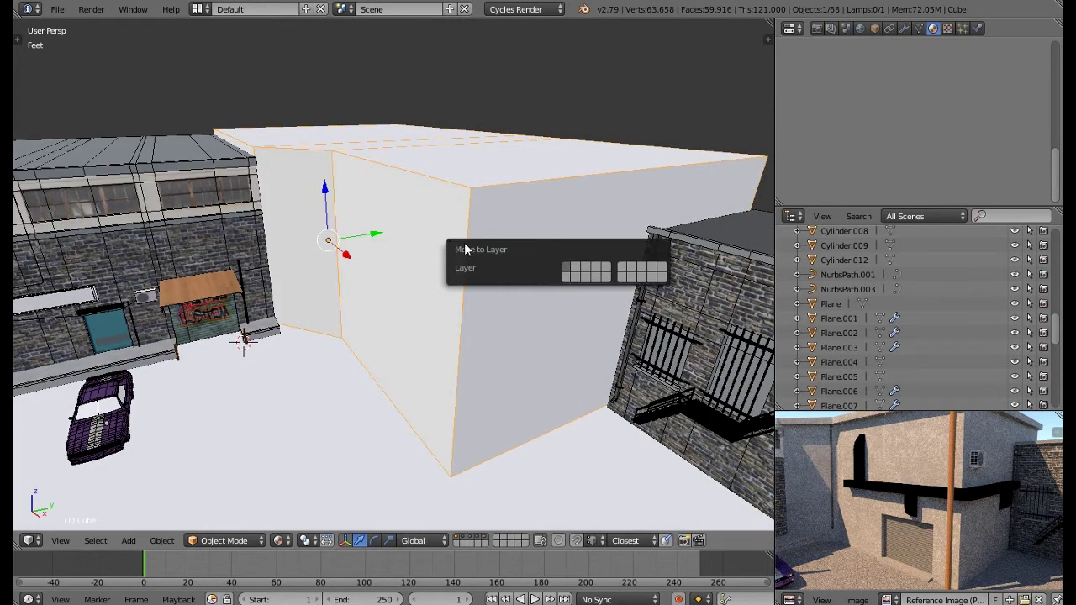
{"action": "left_click", "coordinate": [564, 270]}
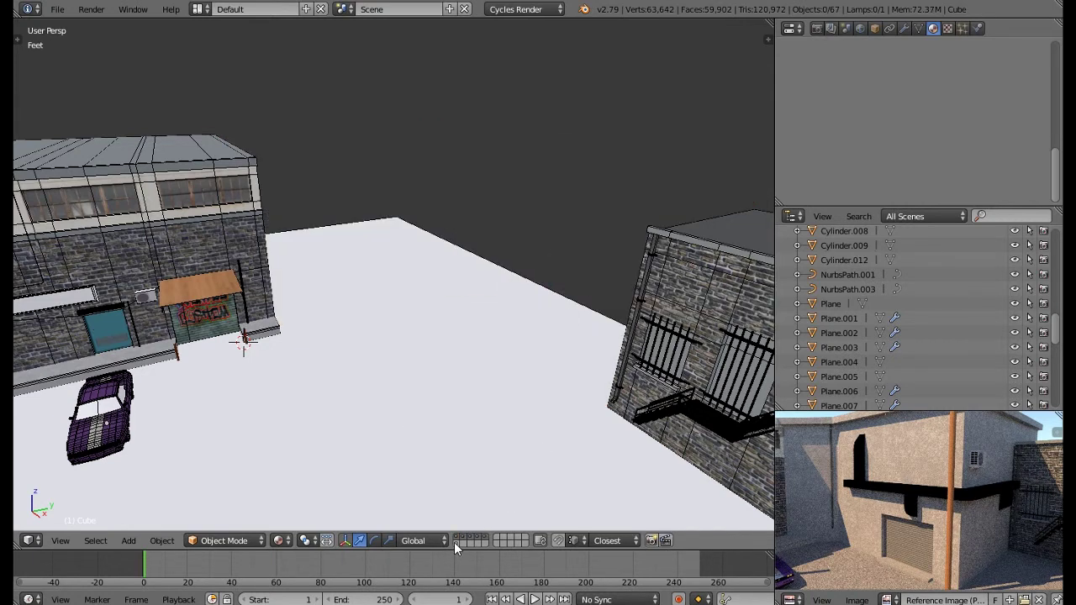
{"action": "left_click", "coordinate": [455, 540]}
{"action": "middle_click_drag", "start_coordinate": [387, 326], "coordinate": [413, 293]}
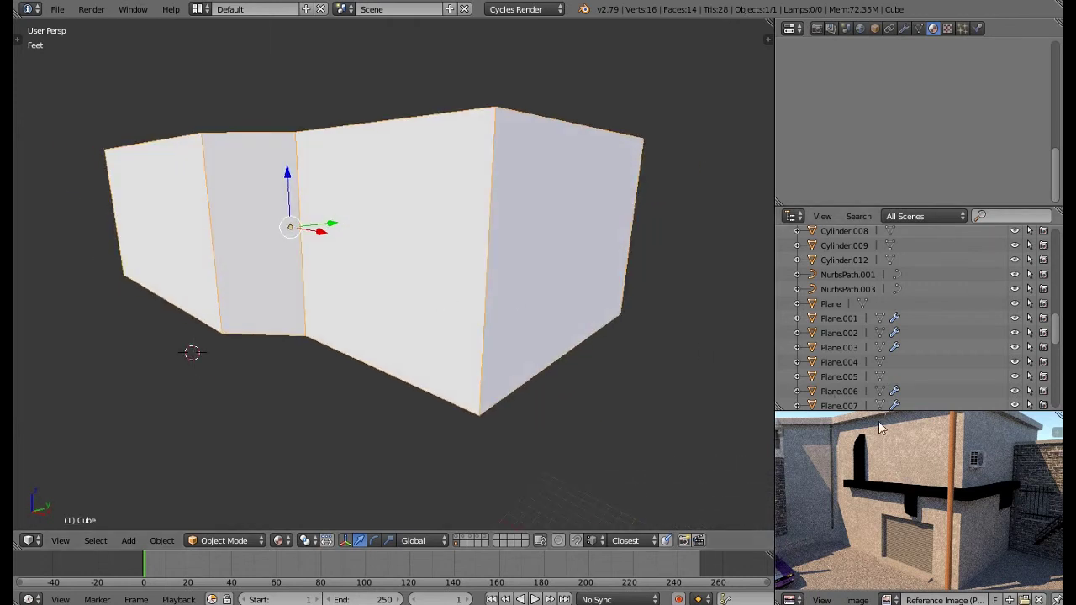
Add a horizontal loop cut around the building and slide it up close to the roof edge
{"action": "middle_click_drag", "start_coordinate": [897, 438], "coordinate": [899, 461]}
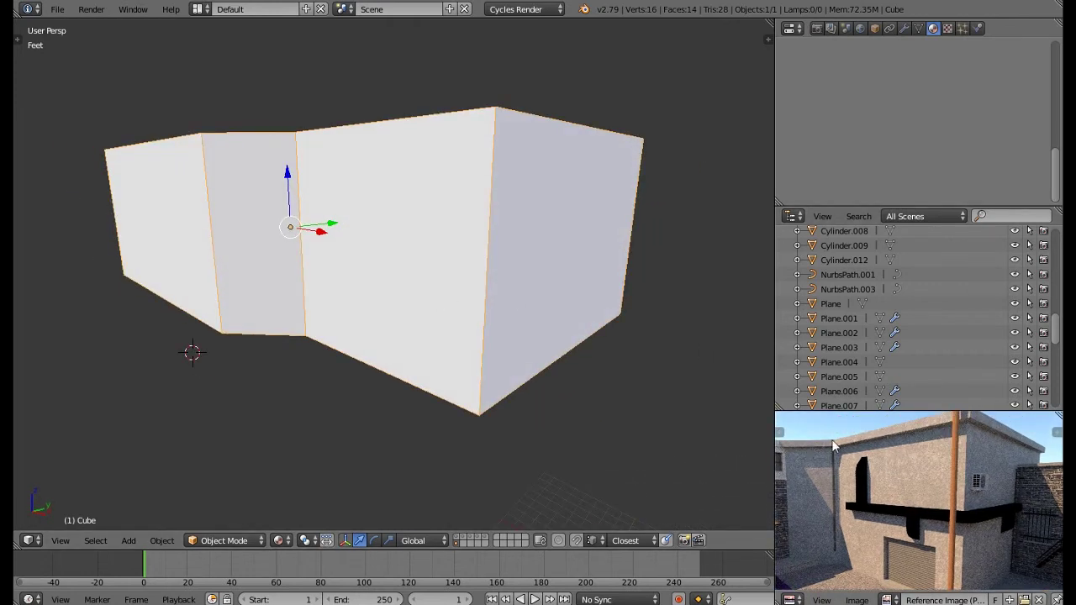
{"action": "middle_click_drag", "start_coordinate": [967, 430], "coordinate": [973, 443]}
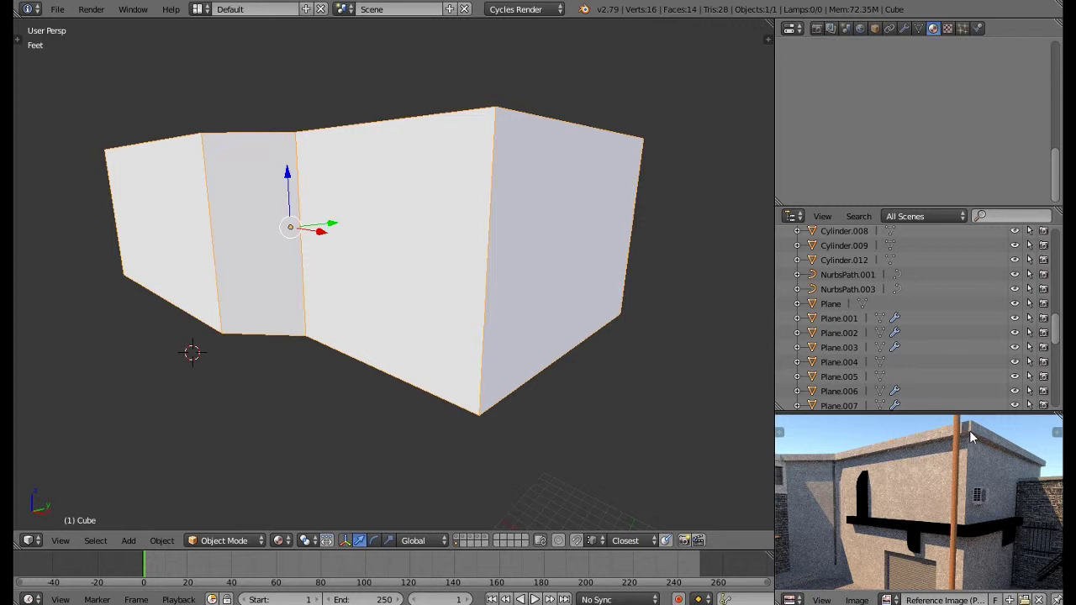
{"action": "middle_click_drag", "start_coordinate": [596, 297], "coordinate": [587, 293]}
{"action": "key", "text": "Tab"}
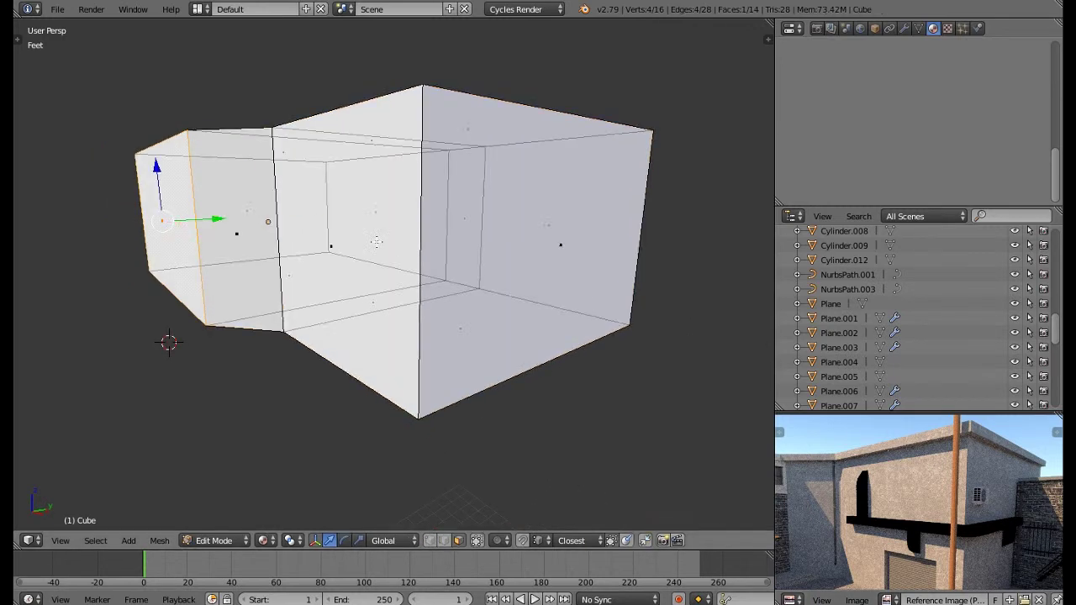
{"action": "middle_click_drag", "start_coordinate": [378, 242], "coordinate": [403, 233]}
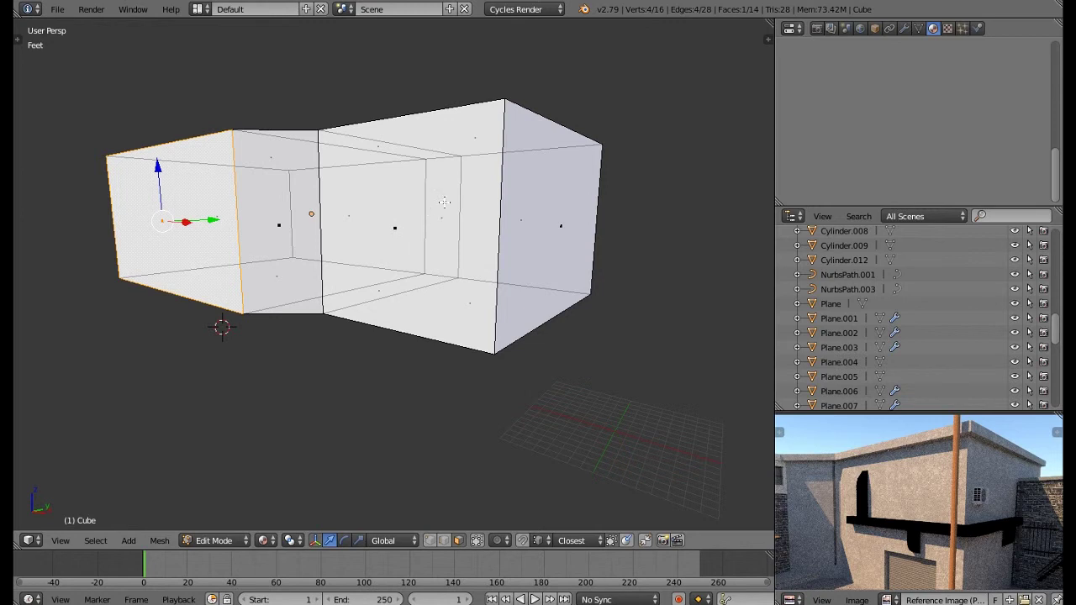
{"action": "key", "text": "ctrl+r"}
{"action": "left_click", "coordinate": [474, 217]}
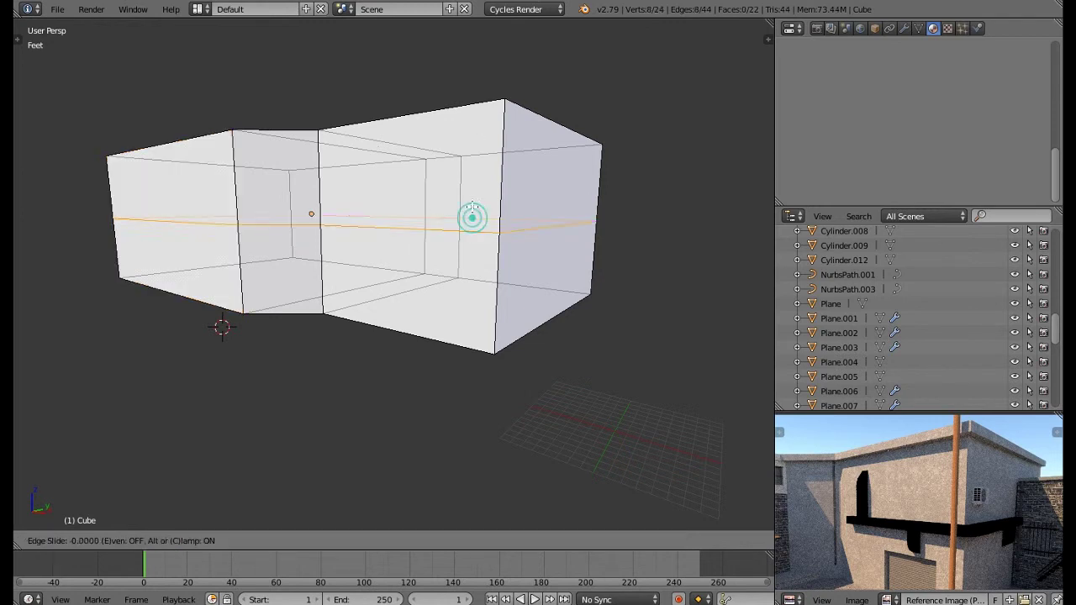
{"action": "left_click", "coordinate": [477, 106]}
Extrude the upper band faces of the angled, front and side walls outward about 1.914 ft as a roof trim
{"action": "middle_click_drag", "start_coordinate": [476, 106], "coordinate": [494, 390]}
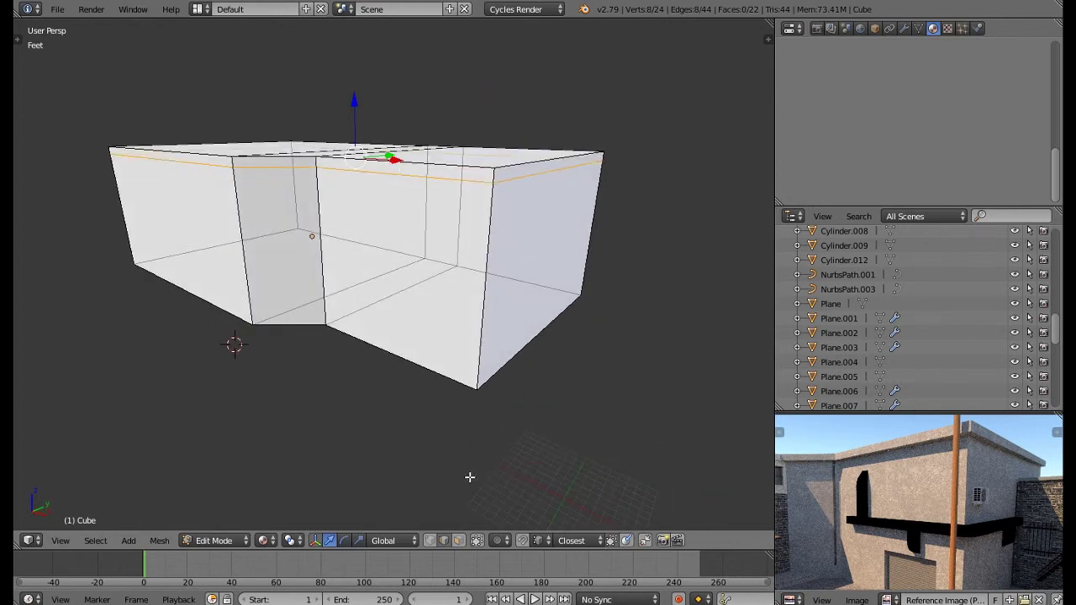
{"action": "left_click", "coordinate": [458, 540]}
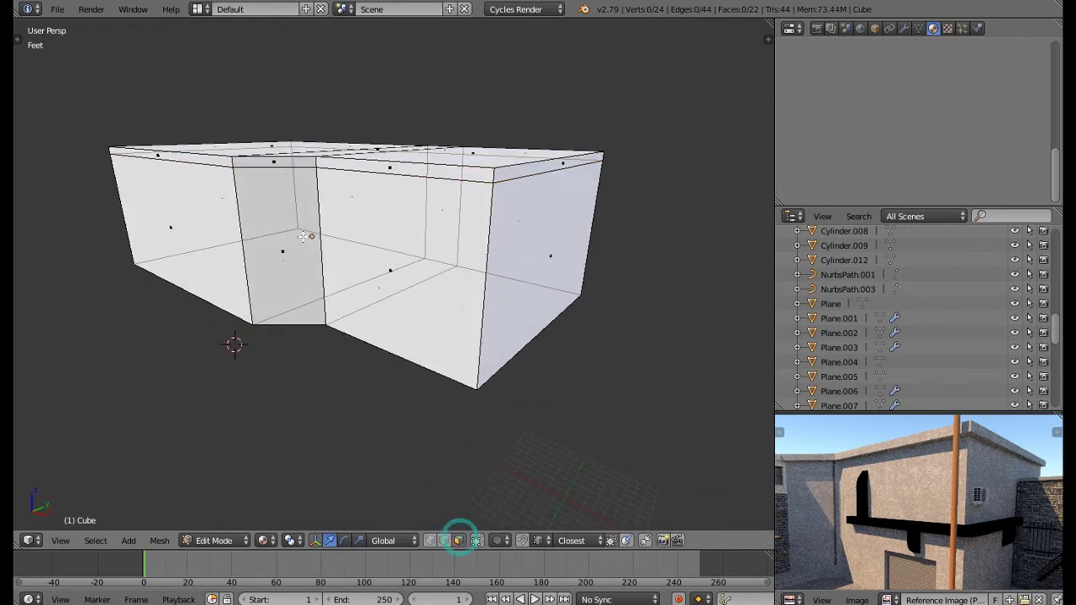
{"action": "left_click", "coordinate": [274, 160]}
{"action": "left_click", "coordinate": [389, 167], "text": "shift"}
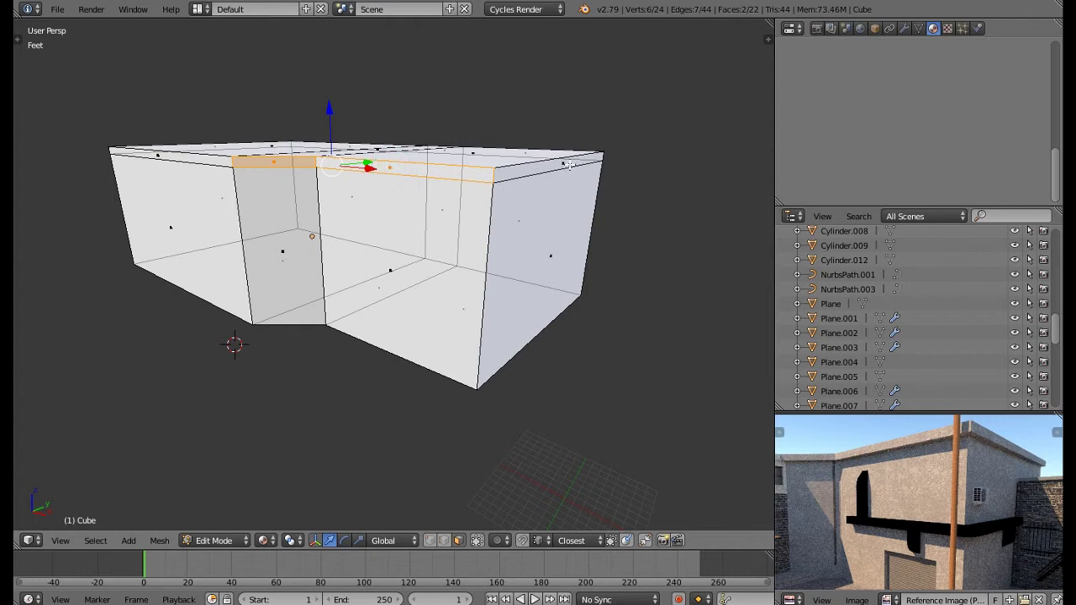
{"action": "left_click", "coordinate": [568, 165], "text": "shift"}
{"action": "middle_click_drag", "start_coordinate": [644, 180], "coordinate": [322, 320]}
{"action": "key", "text": "e"}
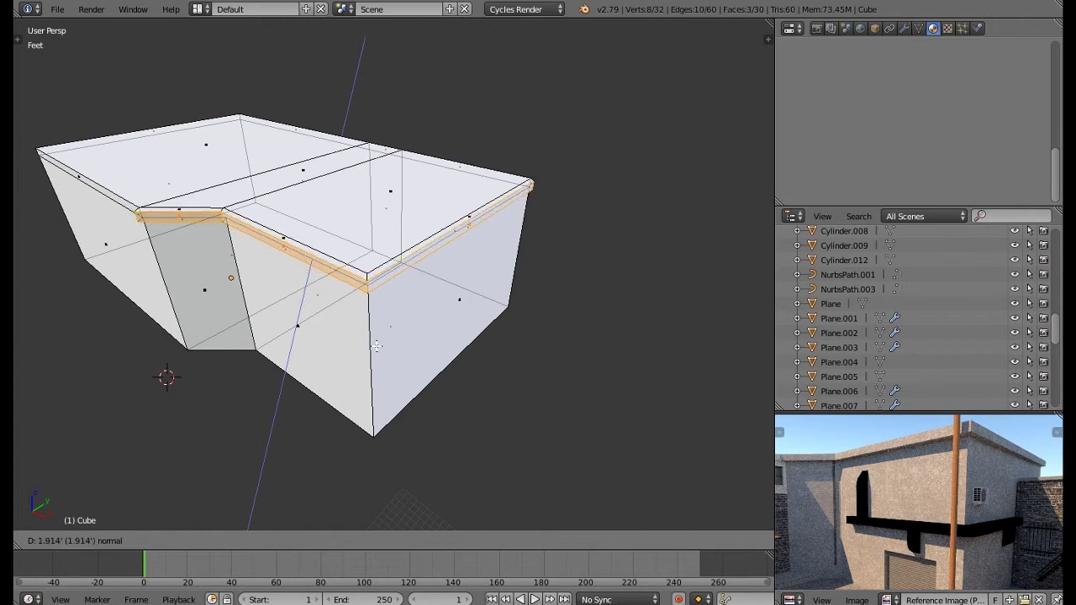
{"action": "left_click", "coordinate": [377, 345]}
Enable snapping and move the roof trim's slanted end edge along Y into line with the side wall's far corner
{"action": "middle_click_drag", "start_coordinate": [467, 313], "coordinate": [473, 313]}
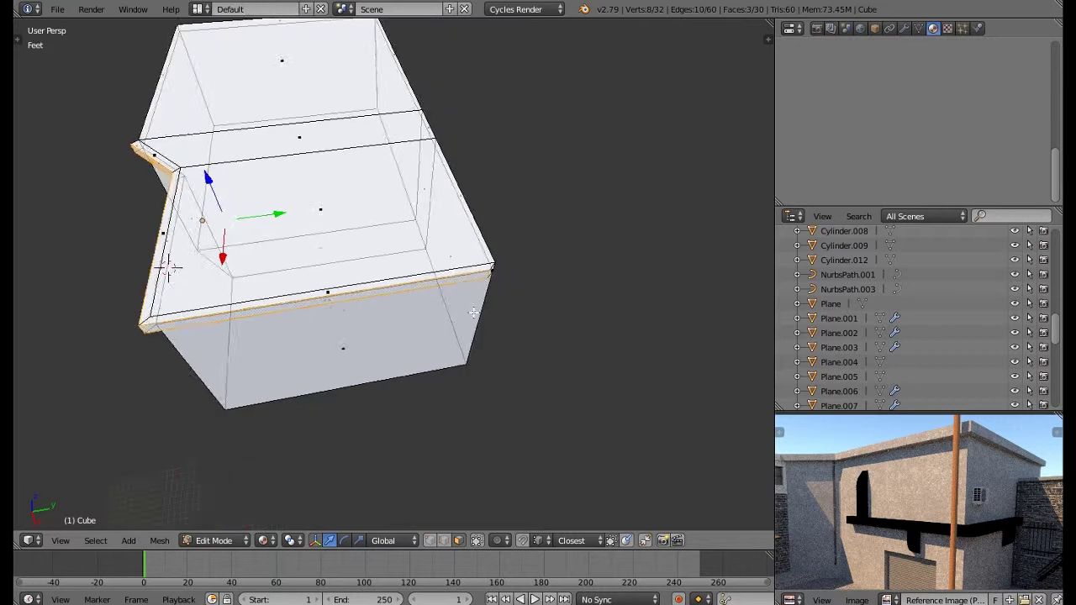
{"action": "scroll", "coordinate": [498, 288], "scroll_direction": "up", "scroll_amount": 4}
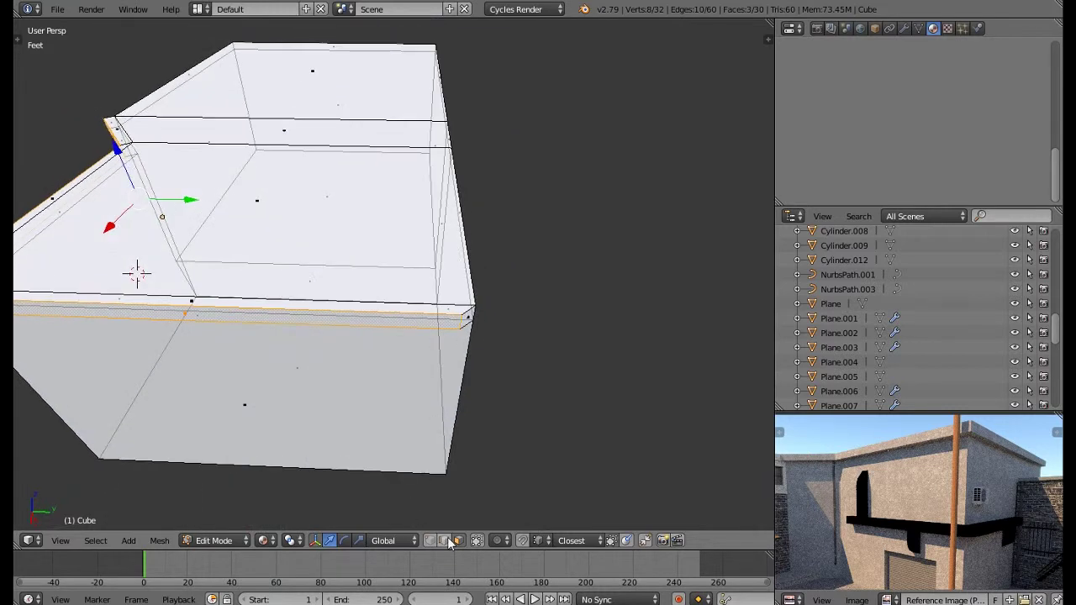
{"action": "left_click", "coordinate": [443, 540]}
{"action": "left_click", "coordinate": [458, 322]}
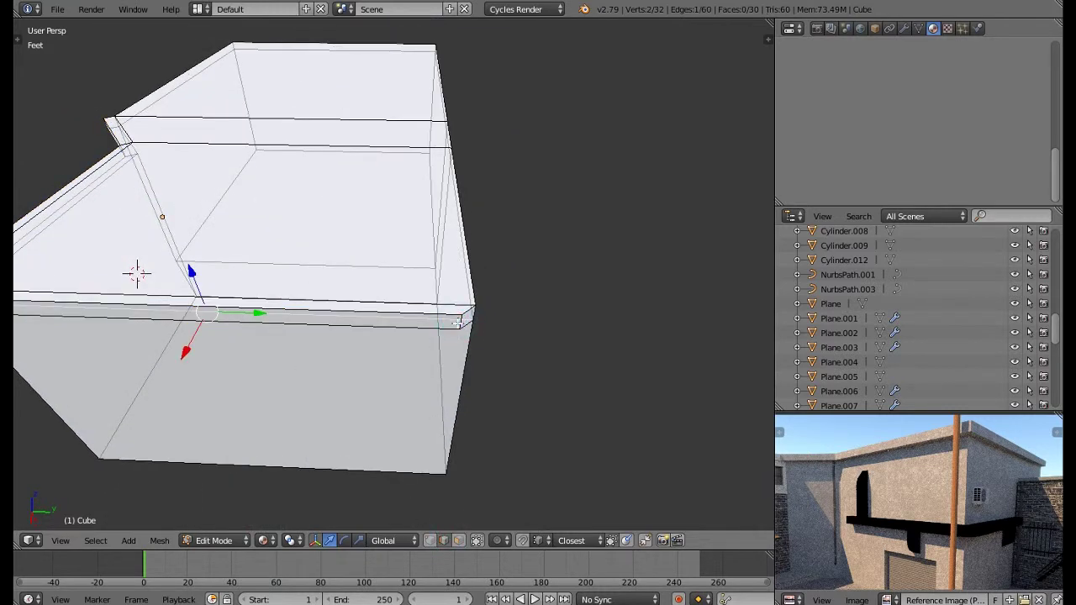
{"action": "right_click", "coordinate": [459, 322]}
{"action": "left_click_drag", "start_coordinate": [498, 323], "coordinate": [510, 325]}
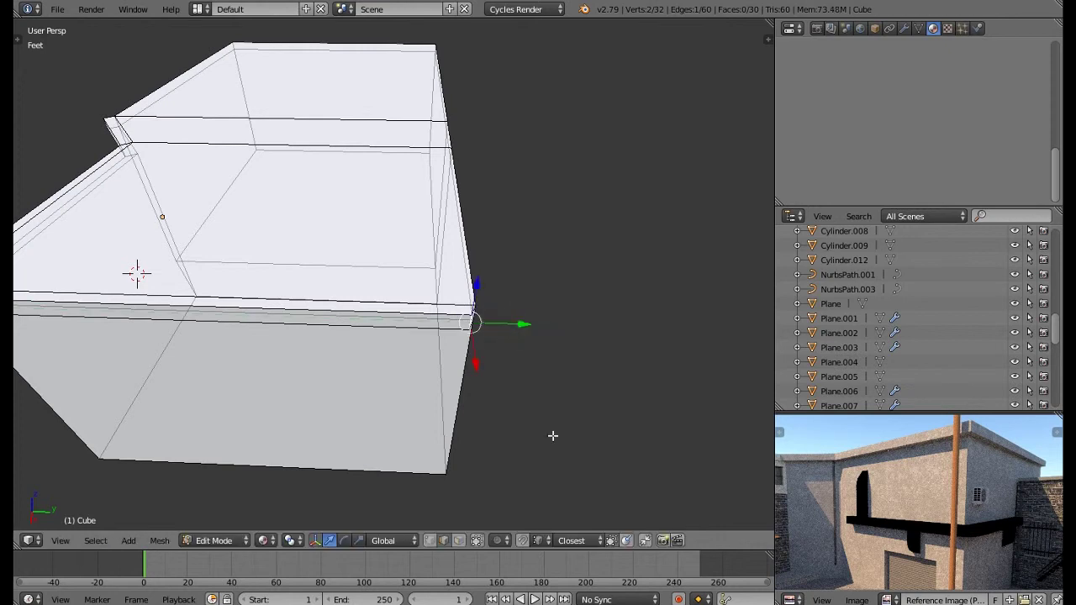
{"action": "left_click", "coordinate": [521, 541]}
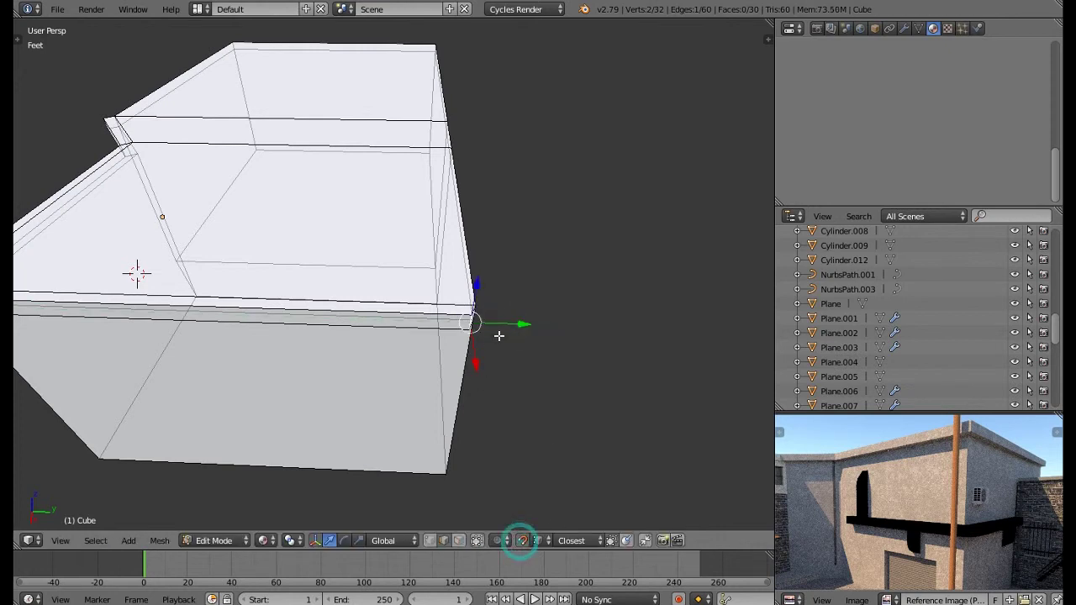
{"action": "left_click_drag", "start_coordinate": [515, 325], "coordinate": [483, 310]}
{"action": "middle_click_drag", "start_coordinate": [368, 344], "coordinate": [322, 341]}
{"action": "scroll", "coordinate": [414, 324], "scroll_direction": "down", "scroll_amount": 3}
{"action": "key", "text": "Tab"}
Add two vertical loop cuts to the front wall and slide them by -0.6 toward the outer corner
{"action": "middle_click_drag", "start_coordinate": [885, 531], "coordinate": [901, 497]}
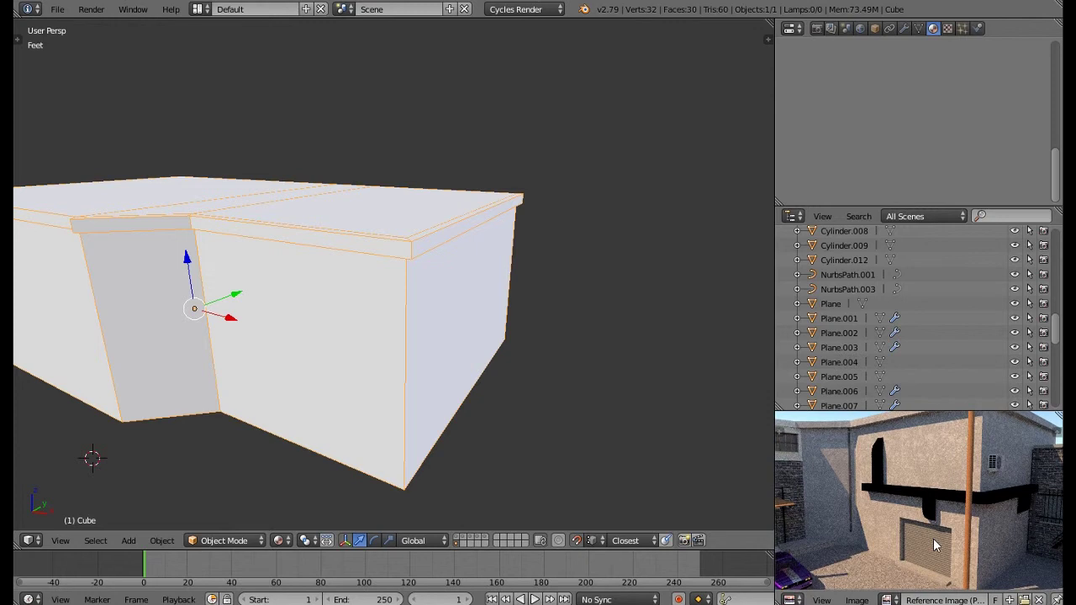
{"action": "middle_click_drag", "start_coordinate": [425, 442], "coordinate": [410, 393]}
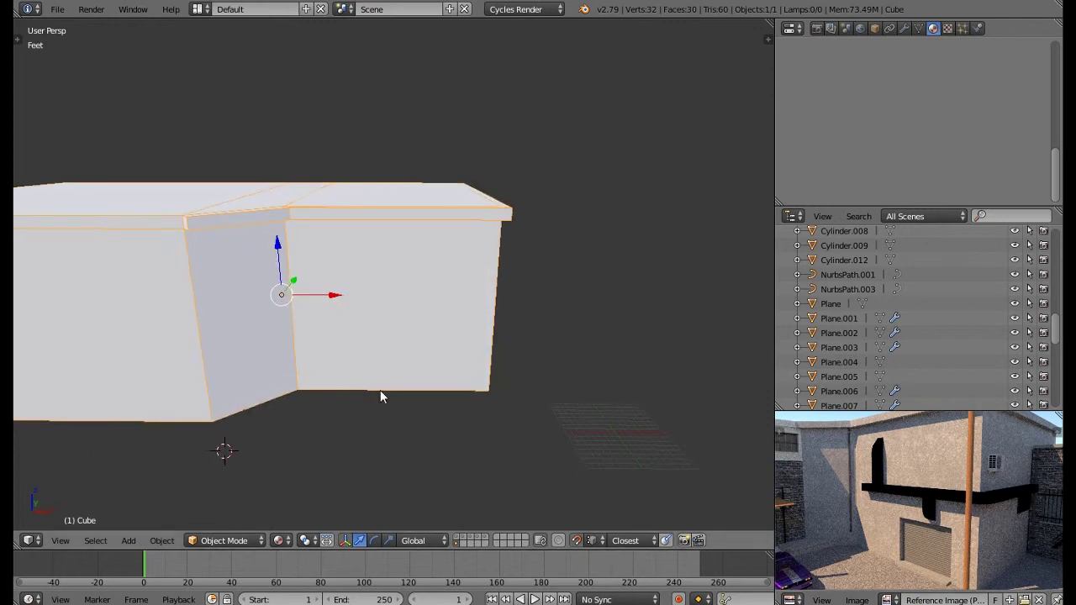
{"action": "key", "text": "Tab"}
{"action": "key", "text": "ctrl+r"}
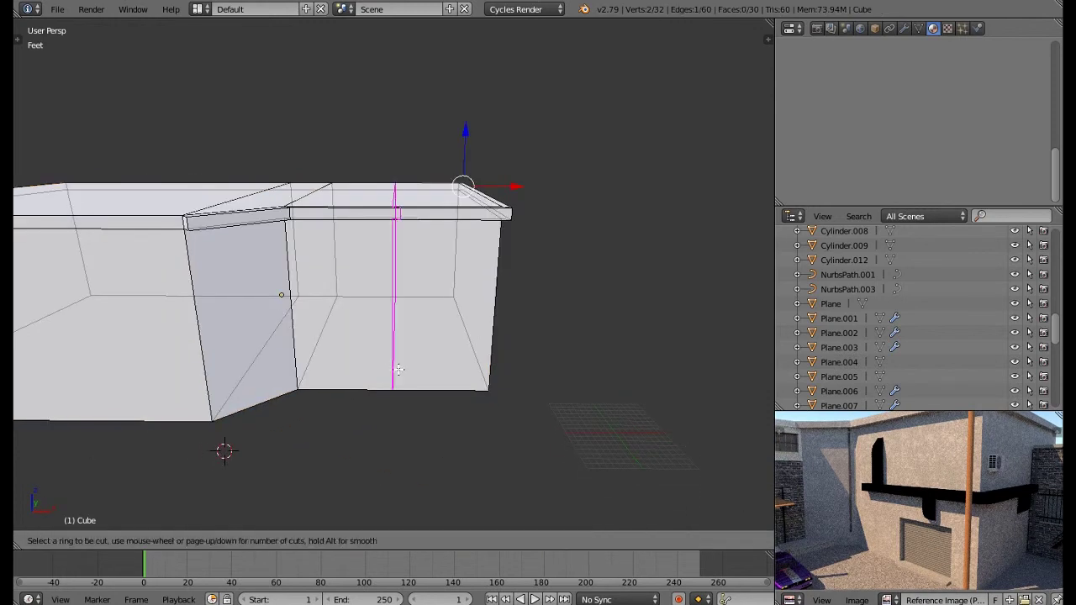
{"action": "scroll", "coordinate": [399, 370], "scroll_direction": "up", "scroll_amount": 1}
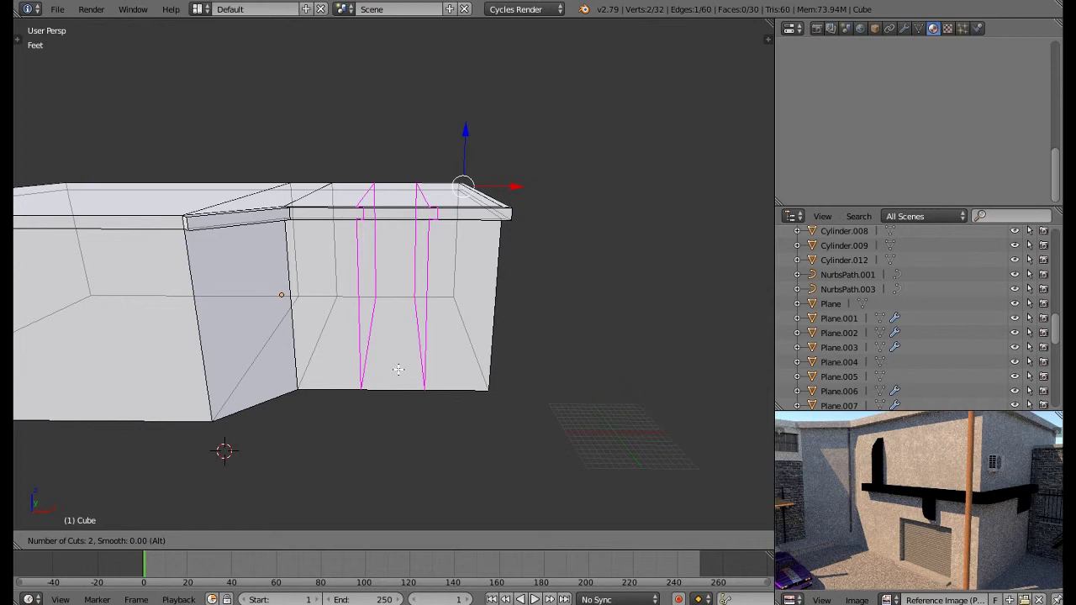
{"action": "left_click", "coordinate": [399, 370]}
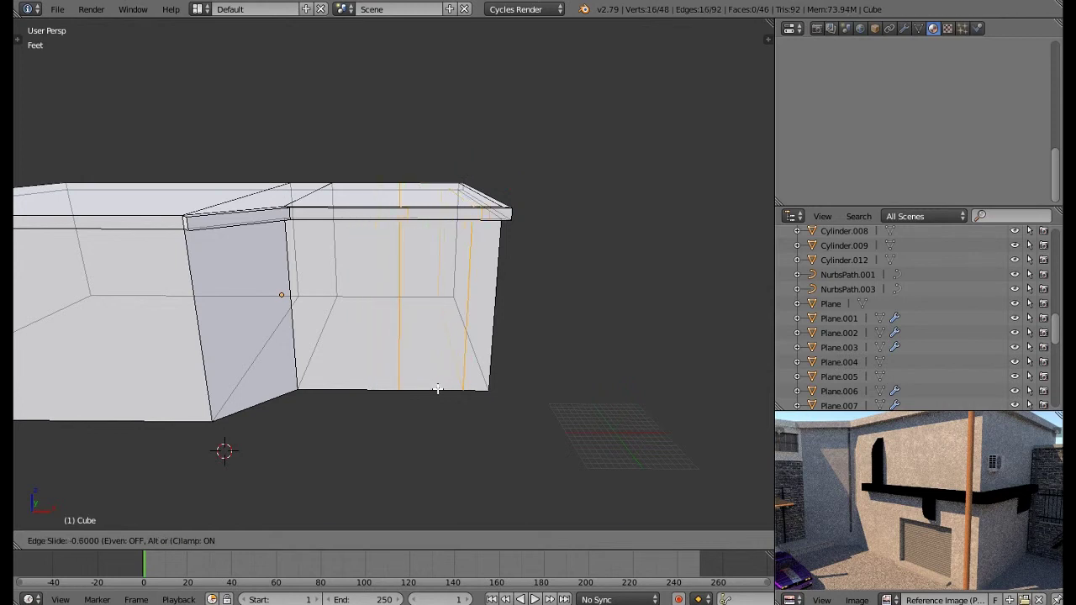
{"action": "left_click", "coordinate": [437, 388]}
Select the vertical loop farther from the outer corner and move it along X to widen the garage door section
{"action": "right_click", "coordinate": [398, 358]}
{"action": "right_click", "coordinate": [399, 358], "text": "alt"}
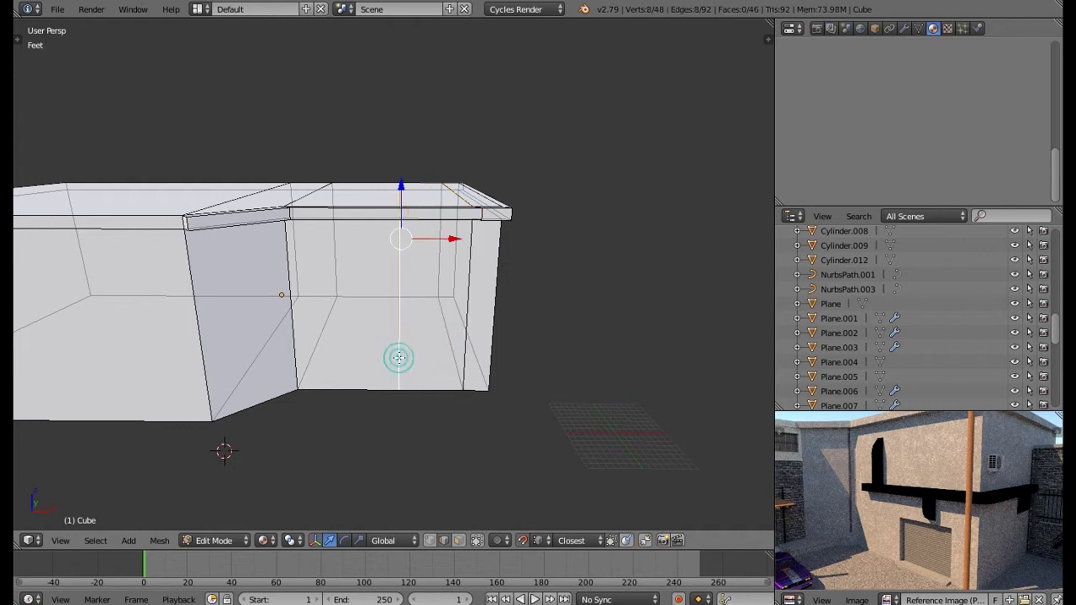
{"action": "left_click_drag", "start_coordinate": [446, 238], "coordinate": [422, 245]}
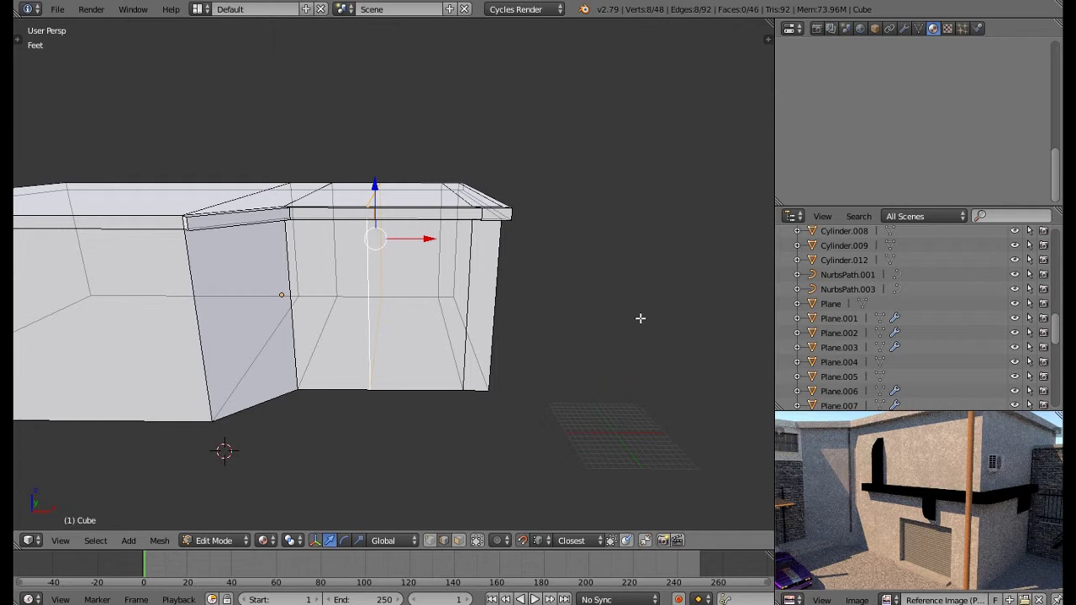
Turn on the Screencast Keys display
{"action": "key", "text": "n"}
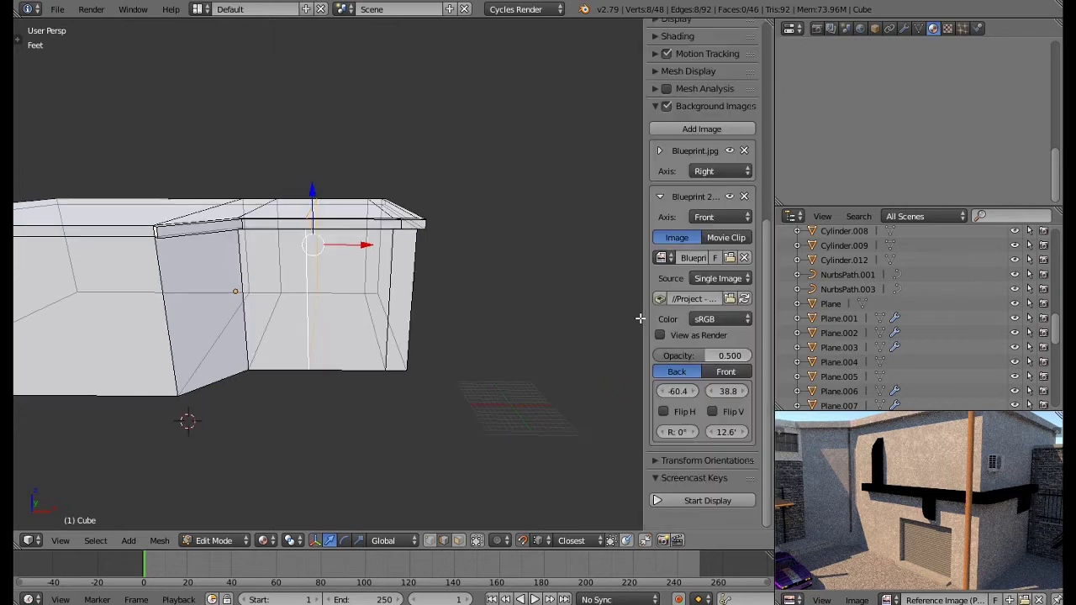
{"action": "left_click", "coordinate": [705, 499]}
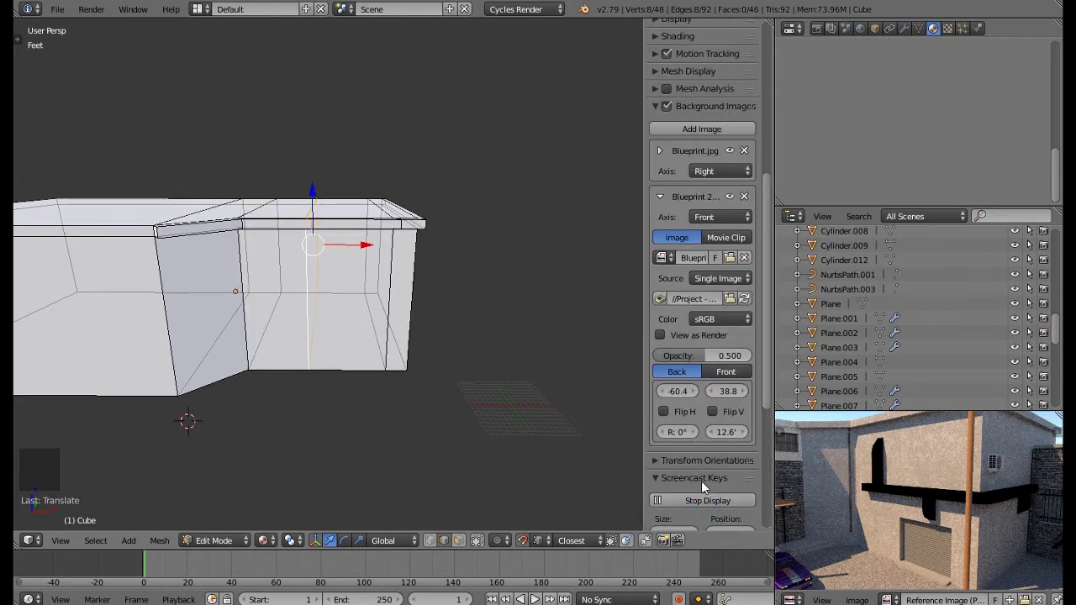
{"action": "key", "text": "n"}
Move the selected vertical loop along X toward the outer corner to narrow the garage door section
{"action": "middle_click_drag", "start_coordinate": [420, 331], "coordinate": [398, 361]}
{"action": "scroll", "coordinate": [395, 385], "scroll_direction": "up", "scroll_amount": 2}
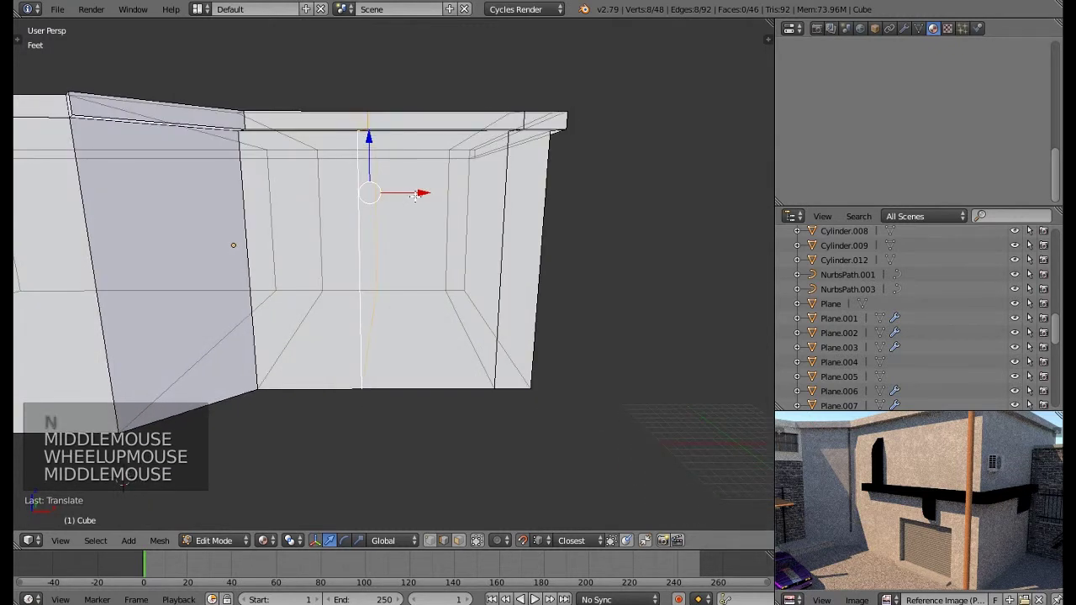
{"action": "left_click_drag", "start_coordinate": [414, 193], "coordinate": [437, 201]}
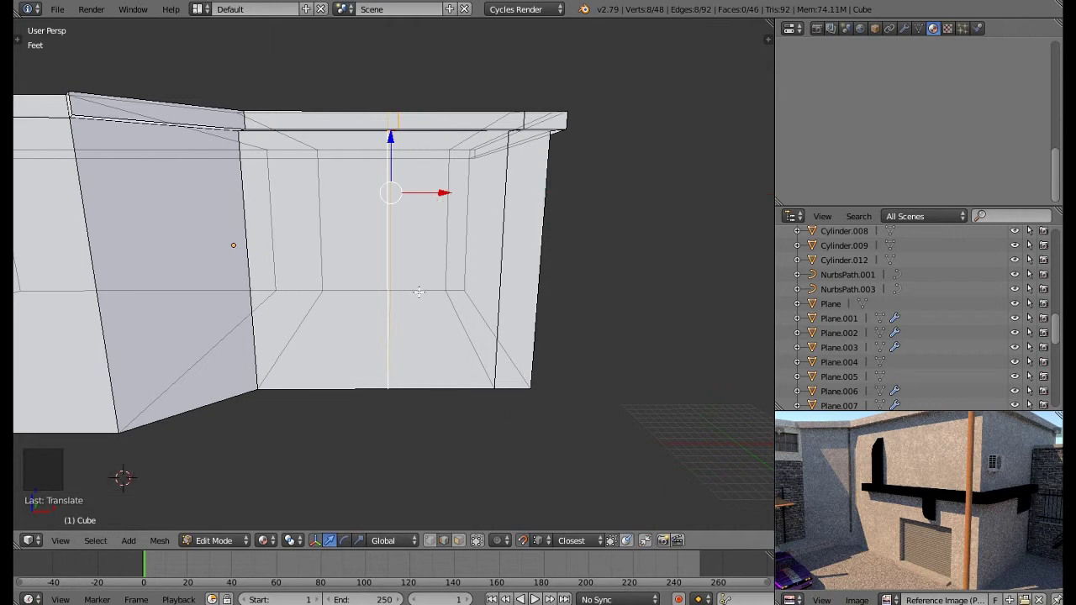
Add a horizontal loop cut around the building walls and slide it by 0.2 to set the garage door's upper edge
{"action": "key", "text": "ctrl+r"}
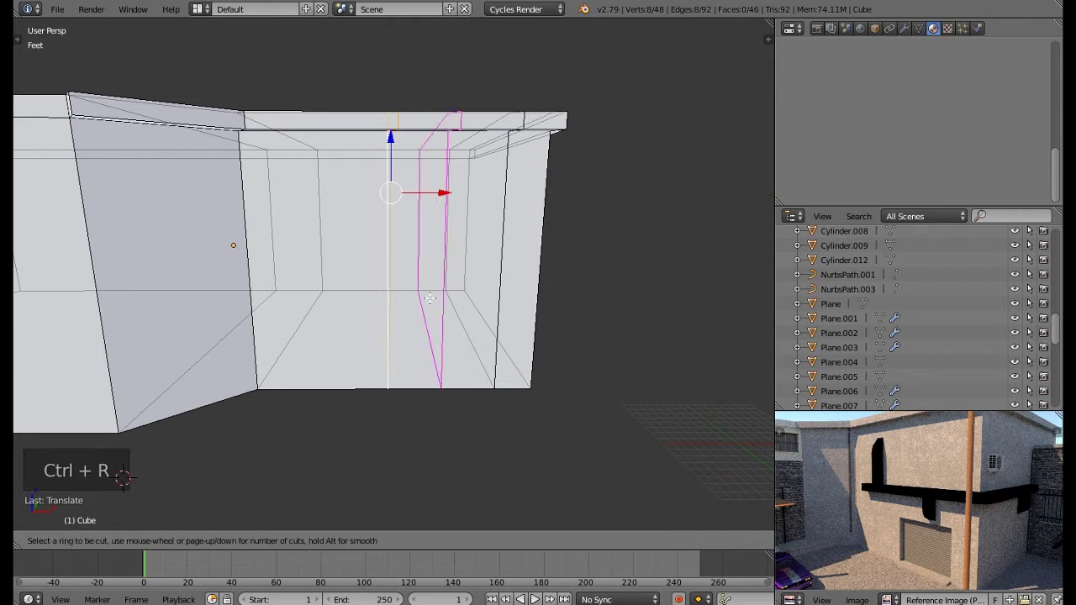
{"action": "left_click", "coordinate": [514, 279]}
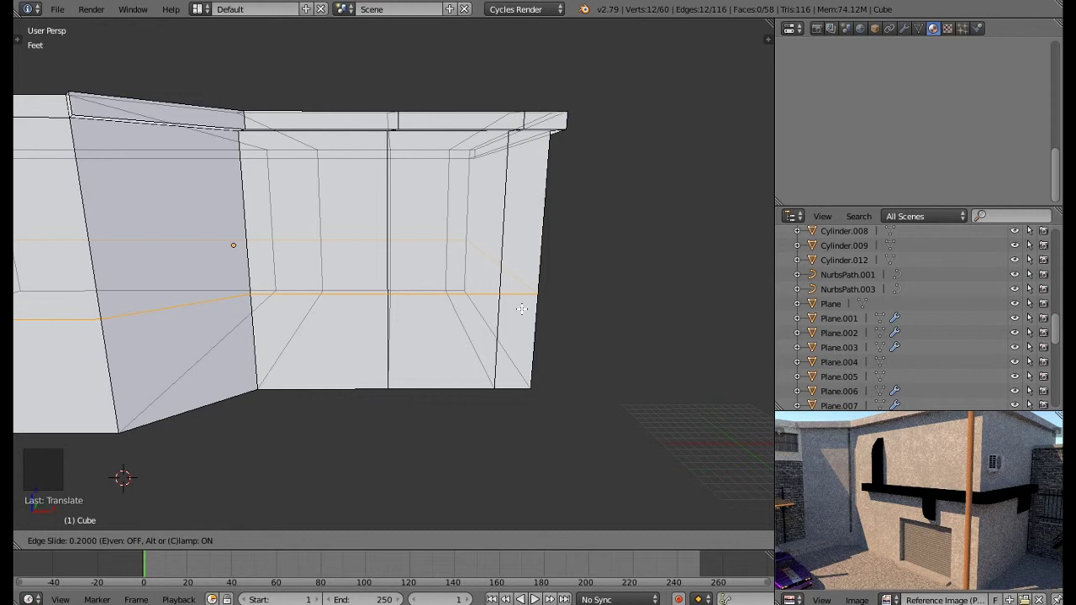
{"action": "left_click", "coordinate": [523, 309]}
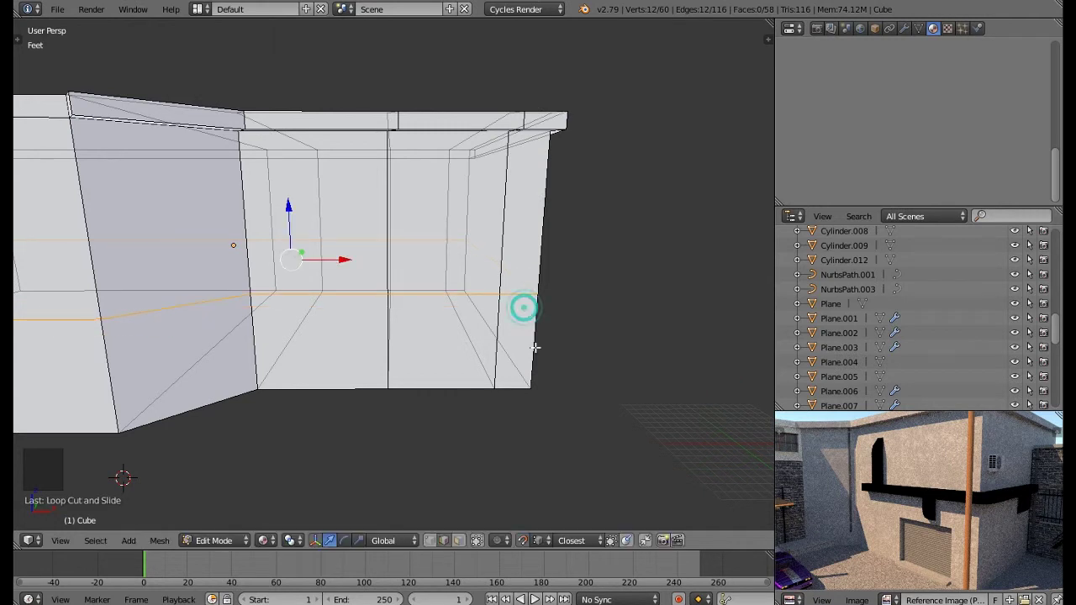
Select the garage door face on the front wall, turn off snapping and extrude the face inward to form a shallow recess
{"action": "left_click", "coordinate": [459, 541]}
{"action": "right_click", "coordinate": [450, 344]}
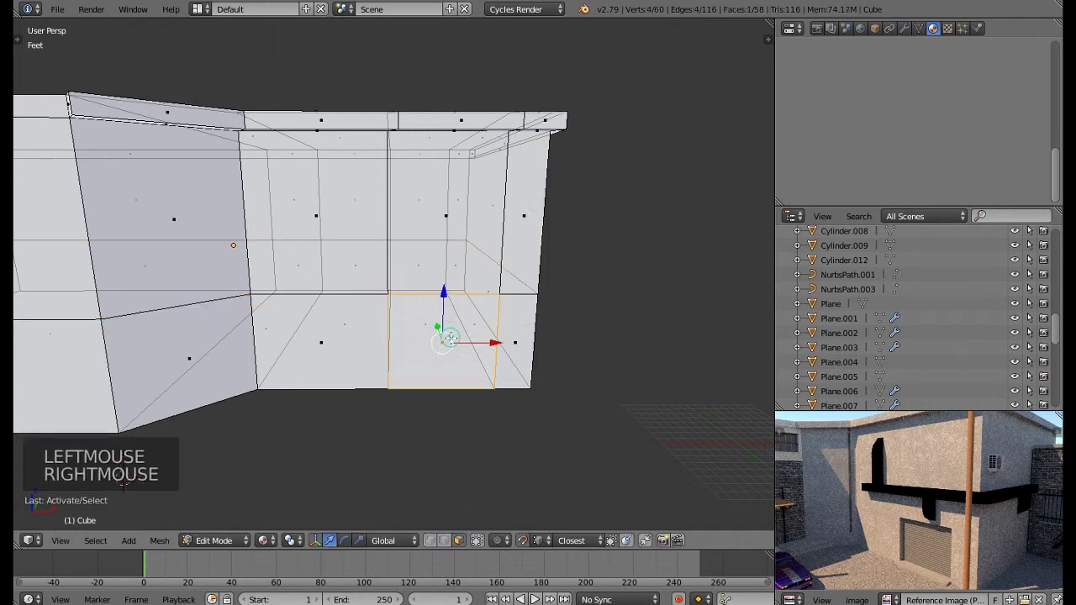
{"action": "mouse_move", "coordinate": [450, 345]}
{"action": "middle_mouse_down"}
{"action": "mouse_move", "coordinate": [518, 360]}
{"action": "mouse_move", "coordinate": [459, 356]}
{"action": "middle_mouse_up"}
{"action": "scroll", "coordinate": [475, 362], "scroll_direction": "up", "scroll_amount": 2}
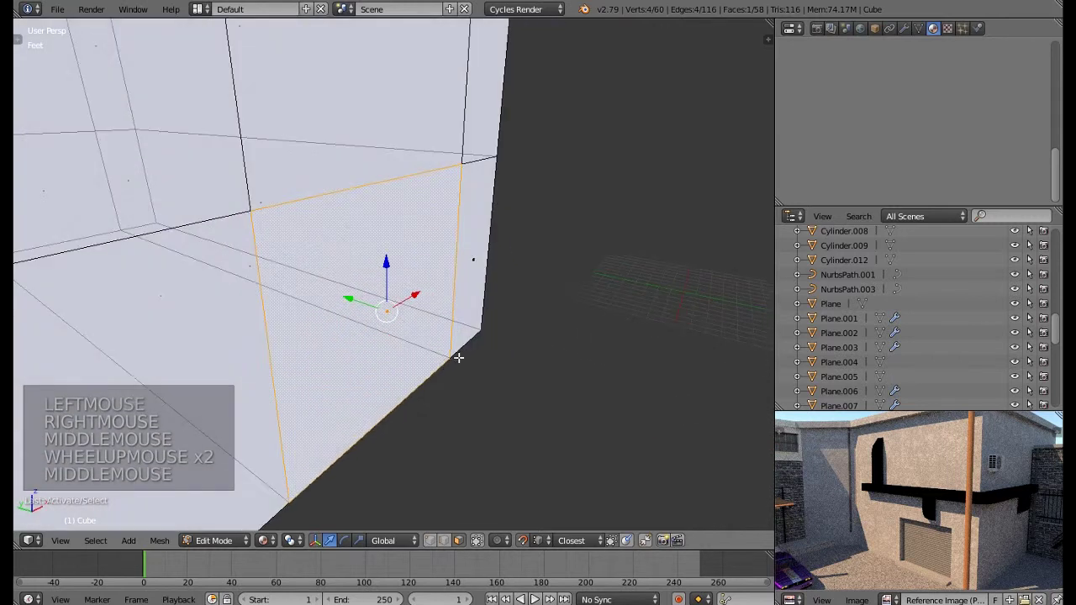
{"action": "left_click", "coordinate": [522, 540]}
{"action": "key", "text": "e"}
{"action": "key", "text": "e"}
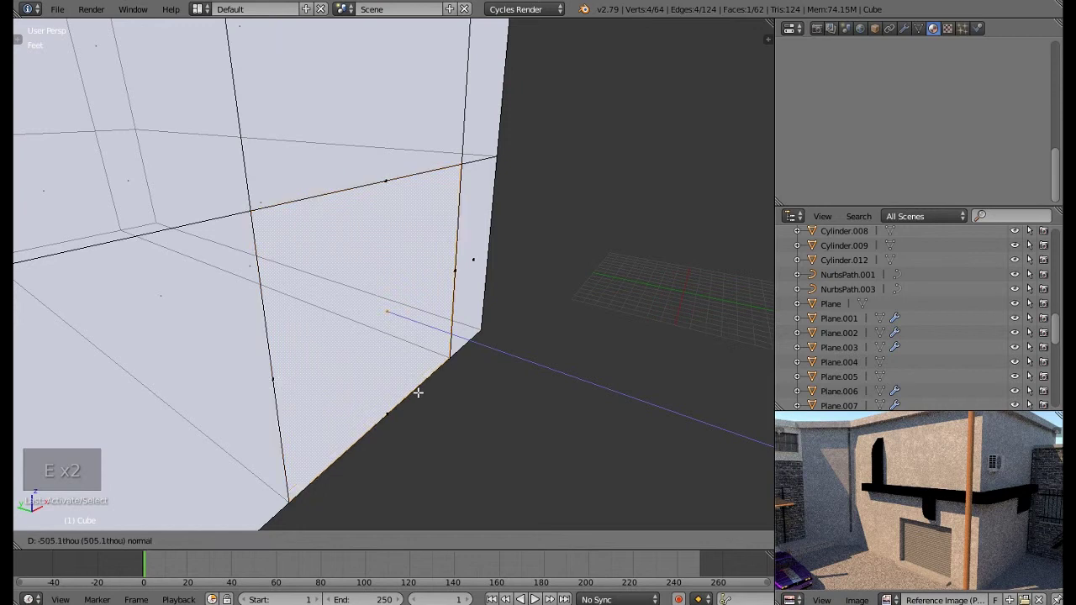
{"action": "left_click", "coordinate": [406, 389]}
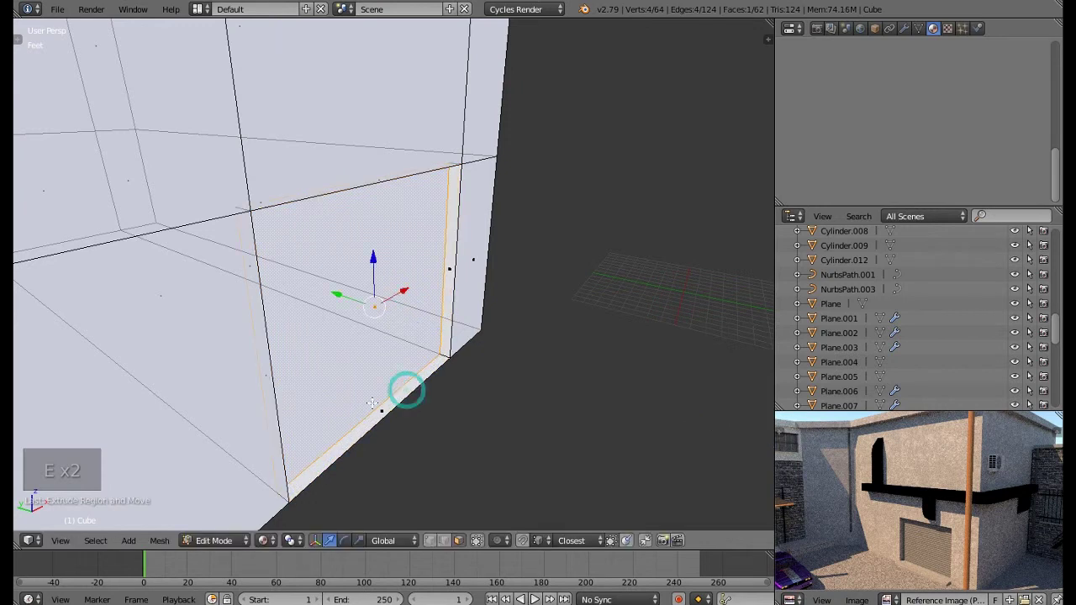
Select the narrow bottom face of the door recess, check the doorstep in the reference image, and snap the 3D cursor to the selected face
{"action": "middle_click_drag", "start_coordinate": [408, 389], "coordinate": [488, 339]}
{"action": "scroll", "coordinate": [337, 361], "scroll_direction": "up", "scroll_amount": 1}
{"action": "scroll", "coordinate": [395, 375], "scroll_direction": "down", "scroll_amount": 1}
{"action": "right_click", "coordinate": [479, 321]}
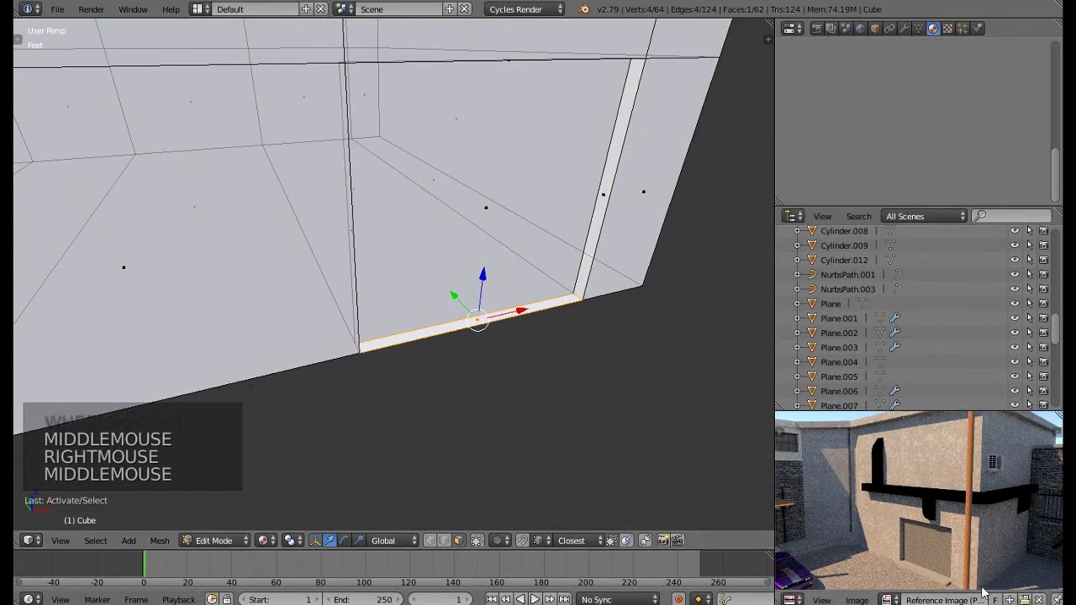
{"action": "middle_click_drag", "start_coordinate": [942, 565], "coordinate": [982, 555]}
{"action": "scroll", "coordinate": [931, 541], "scroll_direction": "up", "scroll_amount": 5}
{"action": "scroll", "coordinate": [930, 542], "scroll_direction": "up", "scroll_amount": 1}
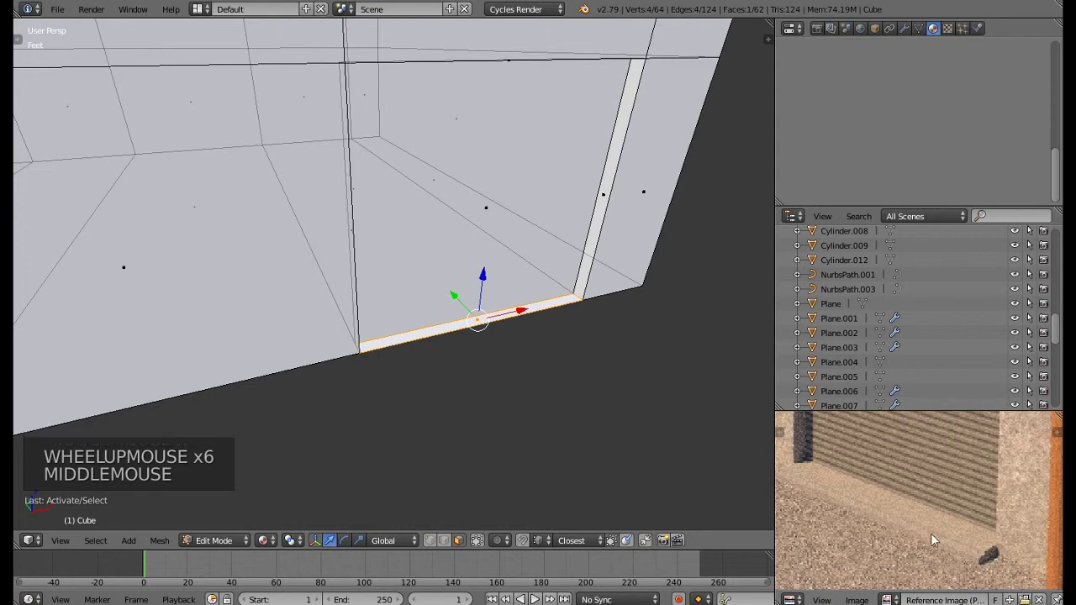
{"action": "middle_click_drag", "start_coordinate": [878, 510], "coordinate": [916, 527]}
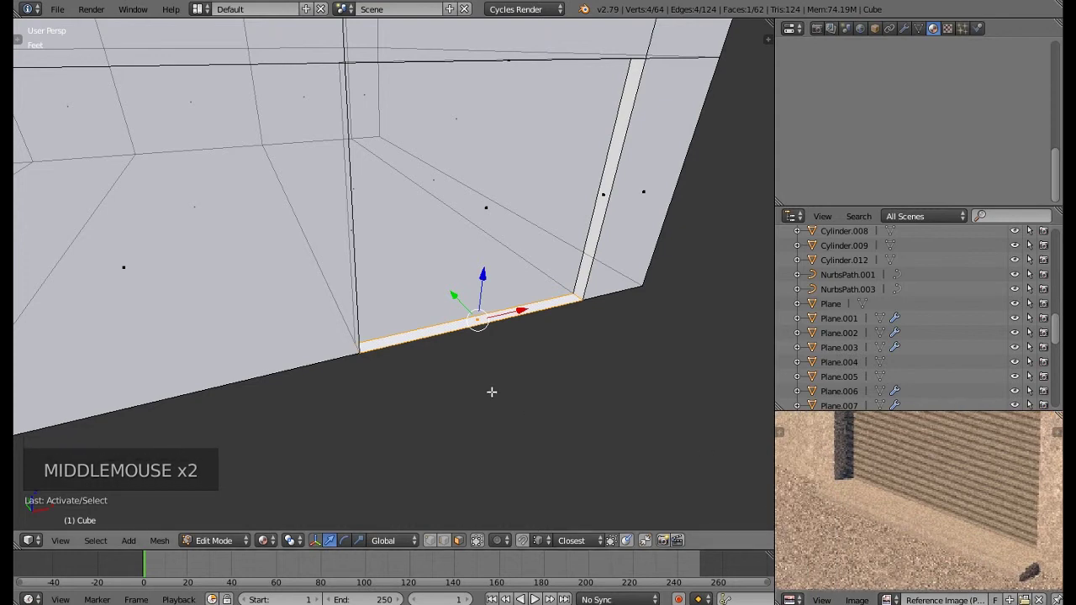
{"action": "middle_click_drag", "start_coordinate": [492, 389], "coordinate": [498, 382]}
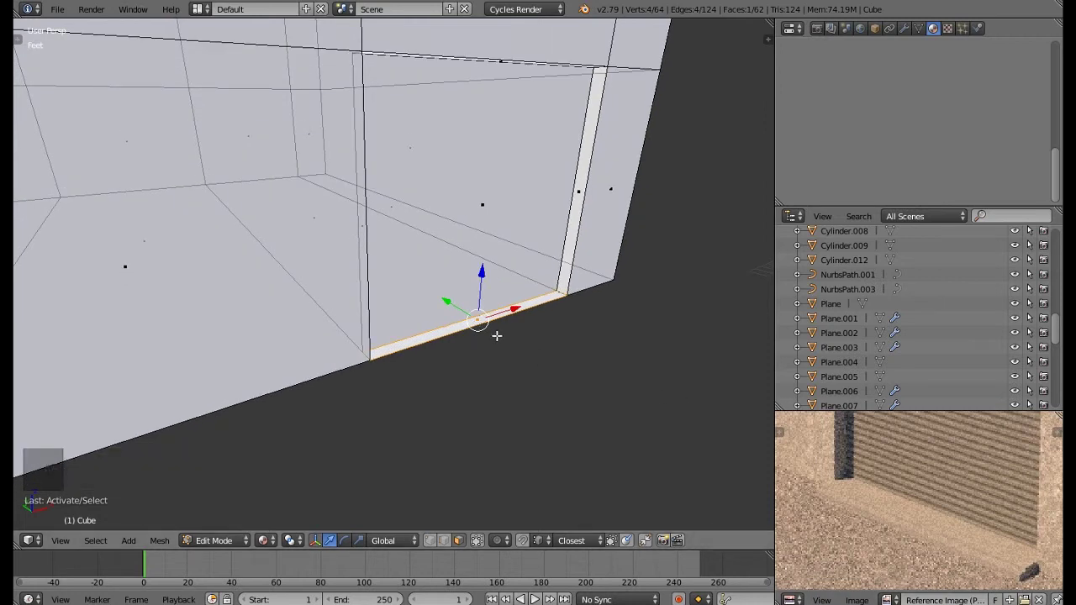
{"action": "key", "text": "shift+s"}
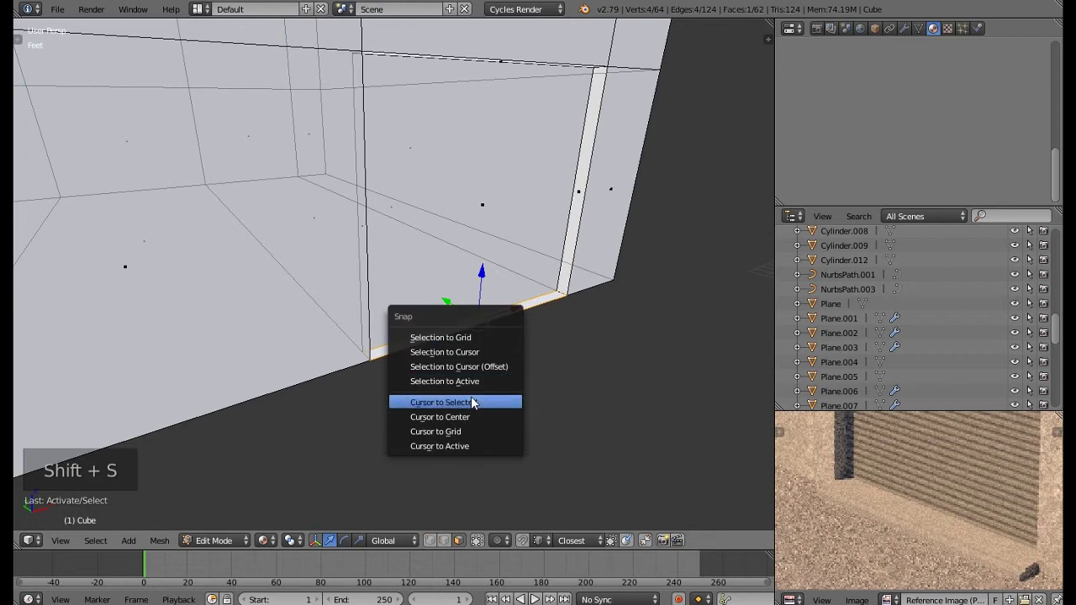
{"action": "left_click", "coordinate": [471, 398]}
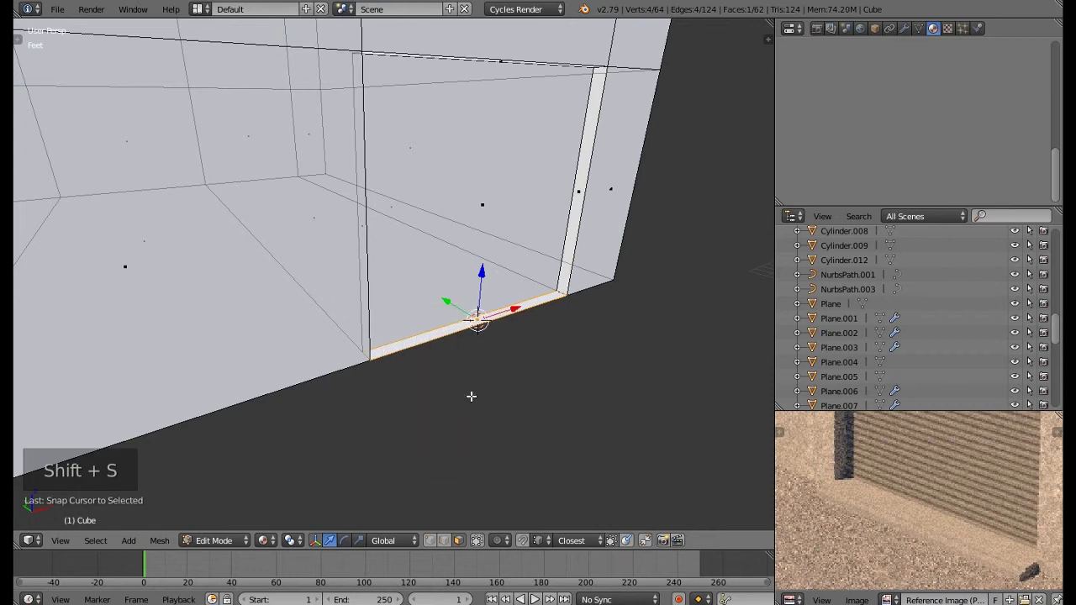
Add a cube at the 3D cursor and stretch it along X to slightly wider than the garage door opening
{"action": "key", "text": "shift+a"}
{"action": "left_click", "coordinate": [464, 412]}
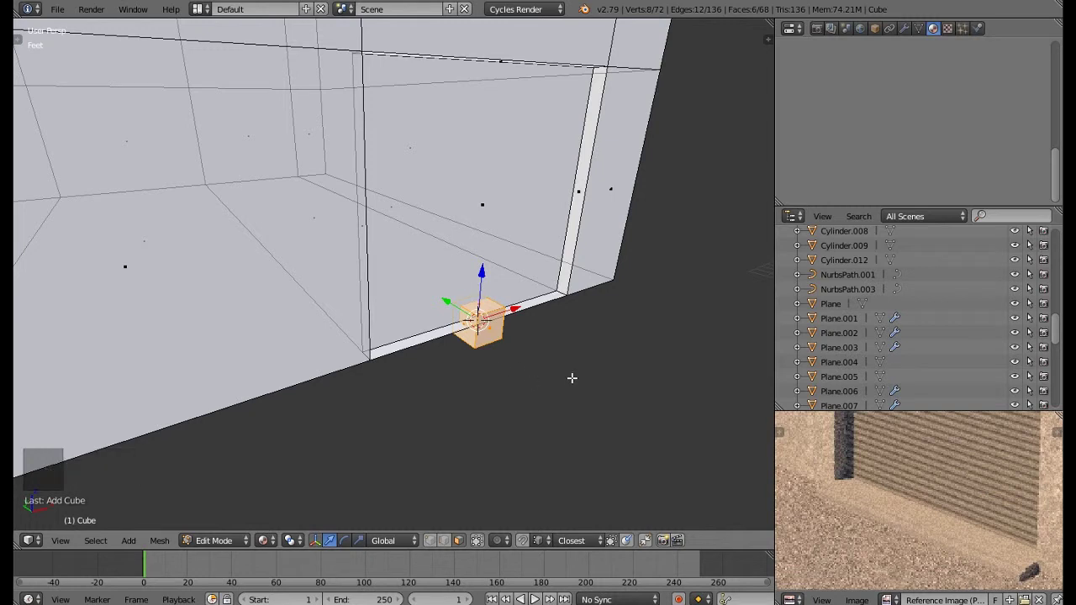
{"action": "key", "text": "s"}
{"action": "key", "text": "x"}
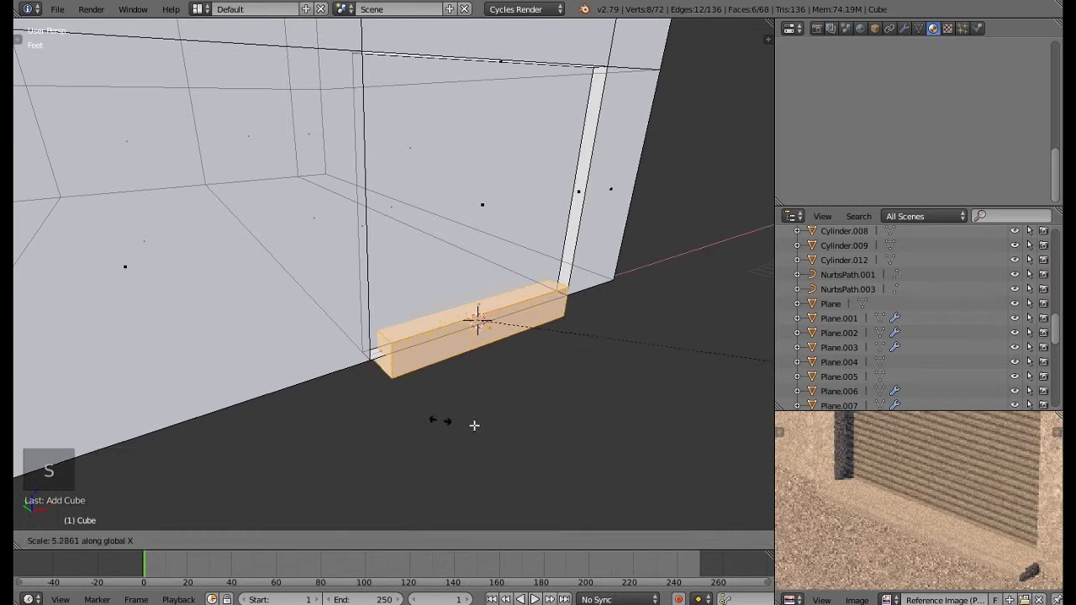
{"action": "left_click", "coordinate": [622, 442]}
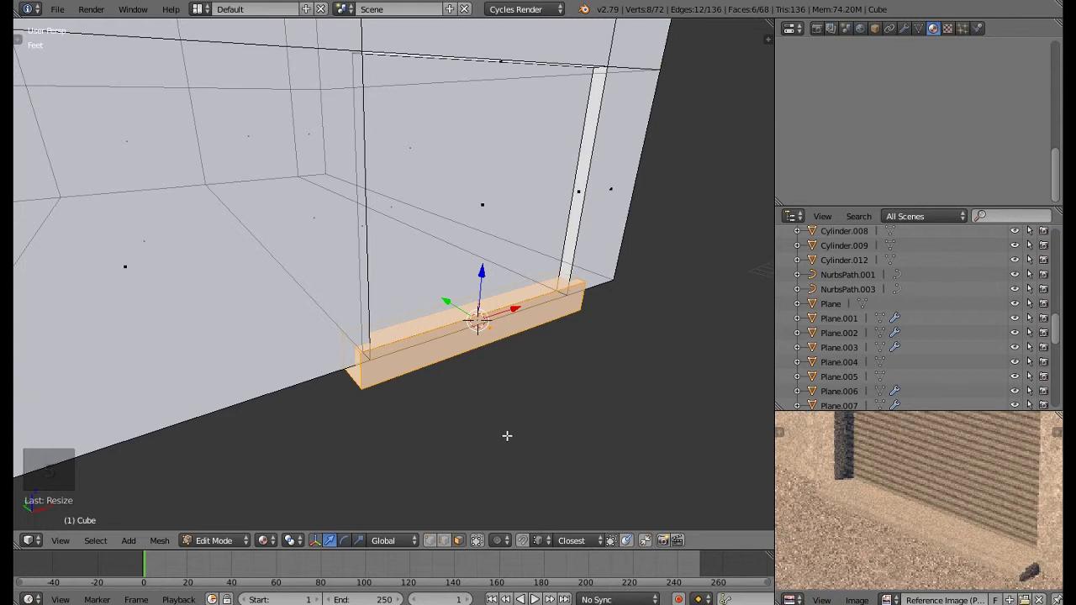
Scale the doorstep block along Y by about 1.81 and move it along Y outward from the wall
{"action": "middle_click_drag", "start_coordinate": [507, 435], "coordinate": [537, 432]}
{"action": "key", "text": "s"}
{"action": "key", "text": "s"}
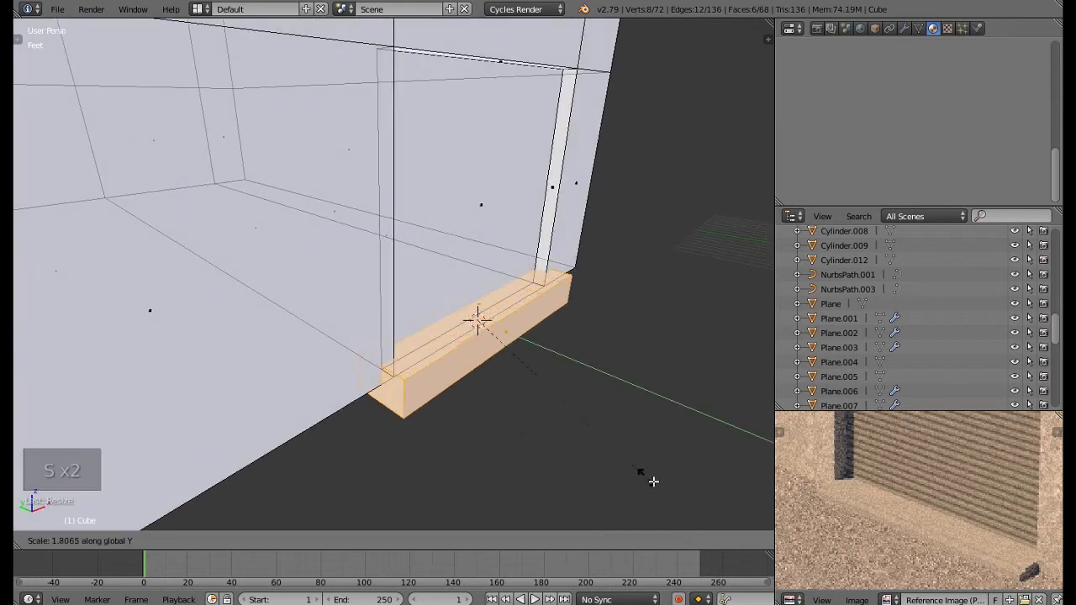
{"action": "left_click", "coordinate": [653, 482]}
{"action": "left_click_drag", "start_coordinate": [439, 304], "coordinate": [494, 320]}
Select the top face of the doorstep block and lower it along Z to make the step thinner
{"action": "right_click", "coordinate": [537, 352]}
{"action": "right_click", "coordinate": [496, 318]}
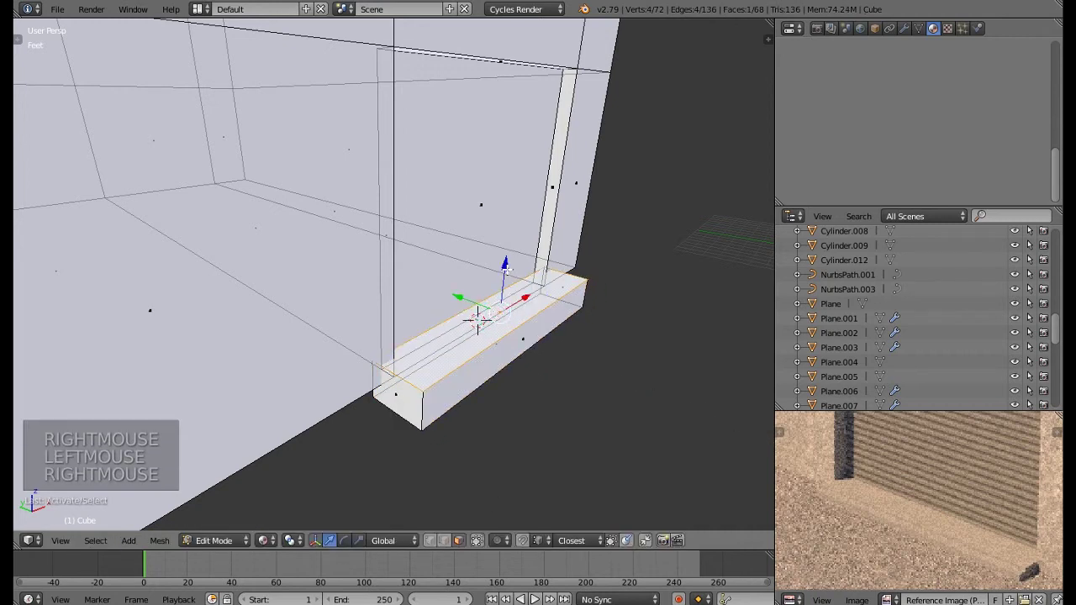
{"action": "left_click_drag", "start_coordinate": [507, 269], "coordinate": [508, 278]}
{"action": "middle_click_drag", "start_coordinate": [510, 323], "coordinate": [497, 267]}
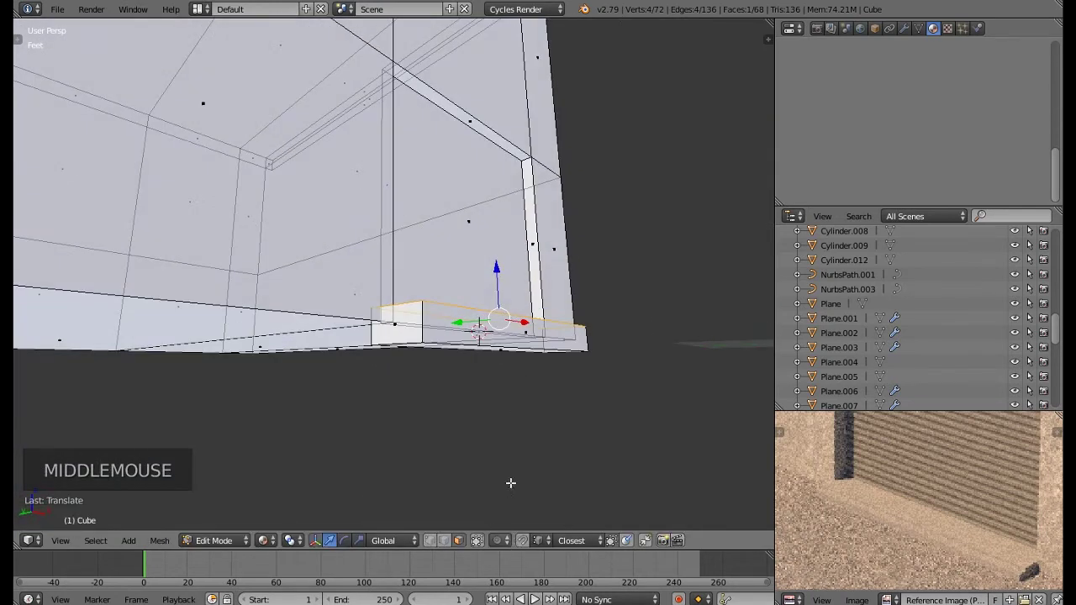
Select the doorstep's bottom face, turn on snapping and snap the face along Z to the base of the building
{"action": "right_click", "coordinate": [498, 357]}
{"action": "middle_click_drag", "start_coordinate": [499, 364], "coordinate": [537, 530]}
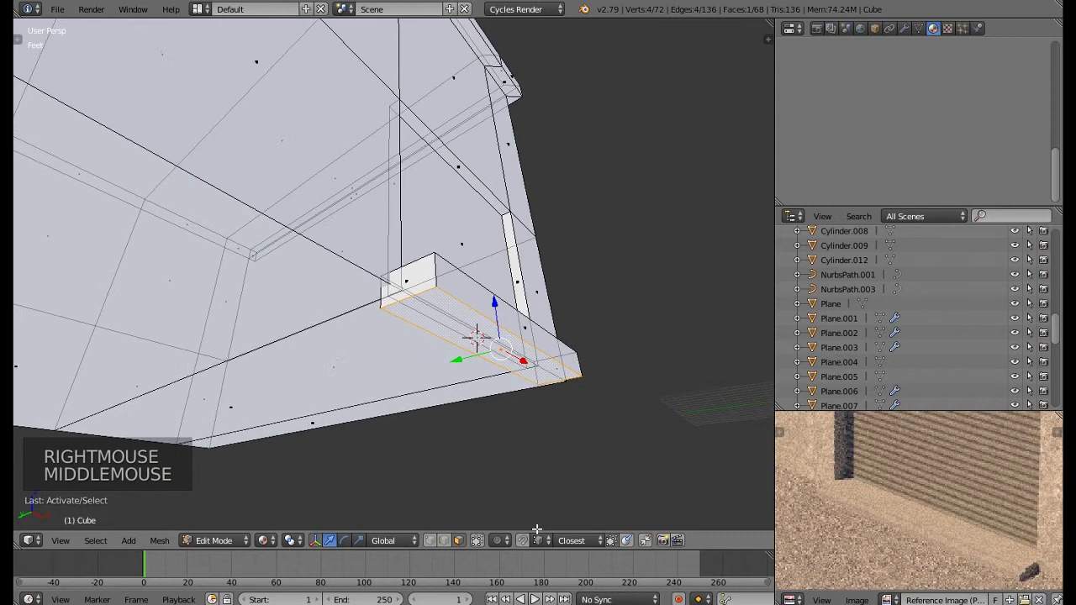
{"action": "left_click", "coordinate": [520, 542]}
{"action": "middle_click_drag", "start_coordinate": [468, 413], "coordinate": [468, 445]}
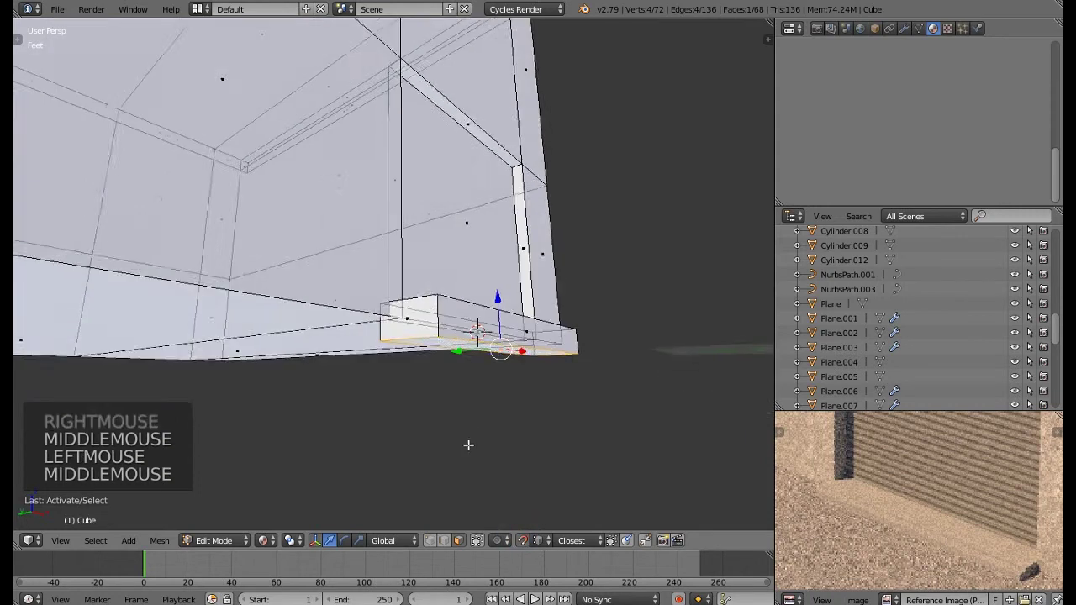
{"action": "left_click_drag", "start_coordinate": [498, 296], "coordinate": [464, 331]}
Add two evenly spaced loop cuts running lengthwise along the doorstep, without sliding them
{"action": "middle_click_drag", "start_coordinate": [460, 376], "coordinate": [495, 390]}
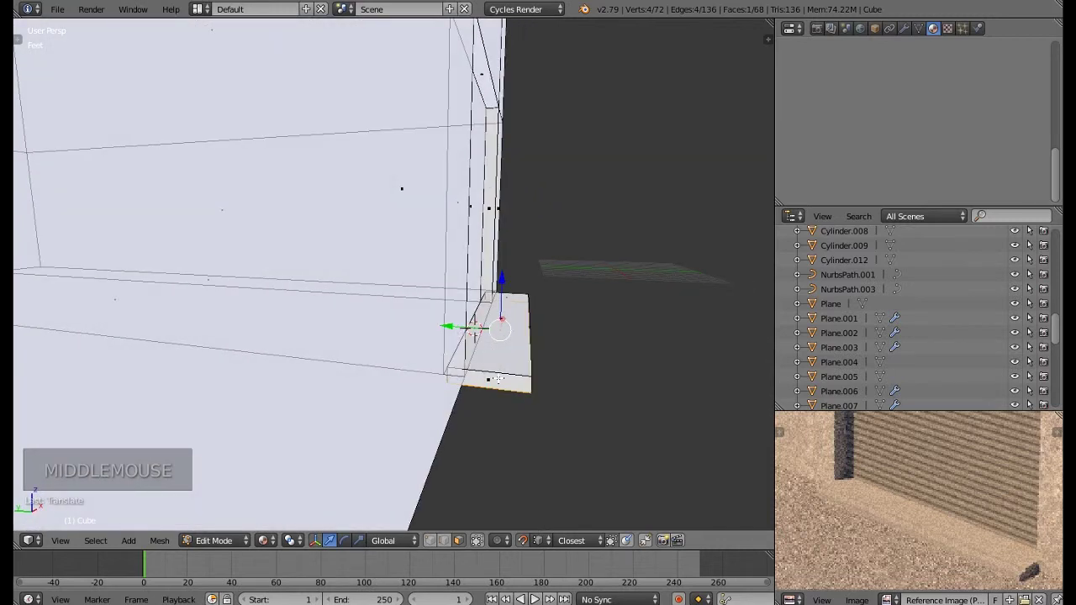
{"action": "key", "text": "ctrl+r"}
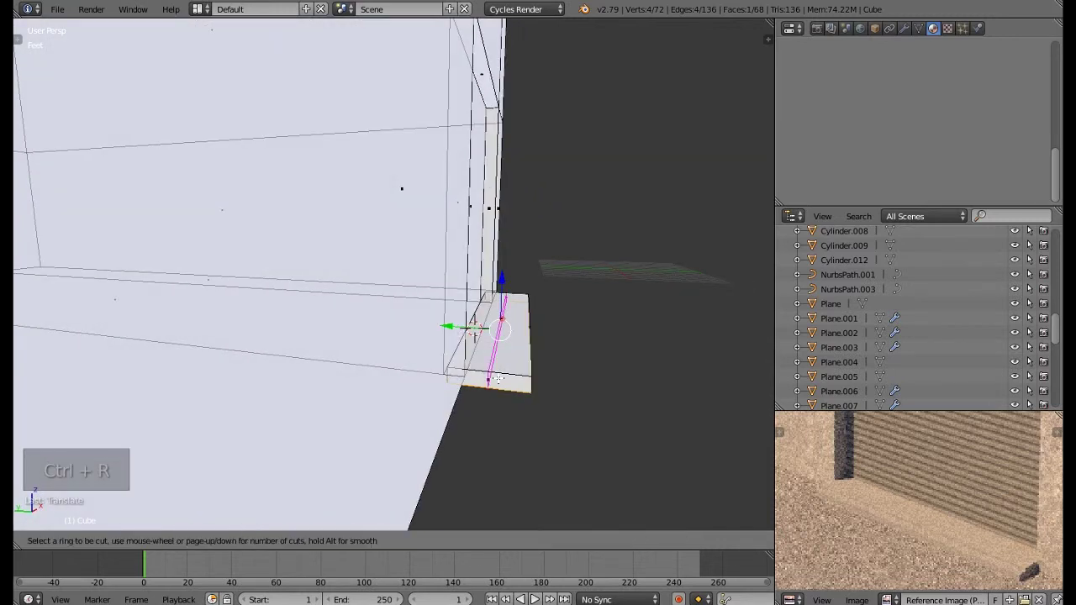
{"action": "scroll", "coordinate": [499, 379], "scroll_direction": "up", "scroll_amount": 1}
{"action": "left_click", "coordinate": [499, 379]}
{"action": "right_click", "coordinate": [498, 379]}
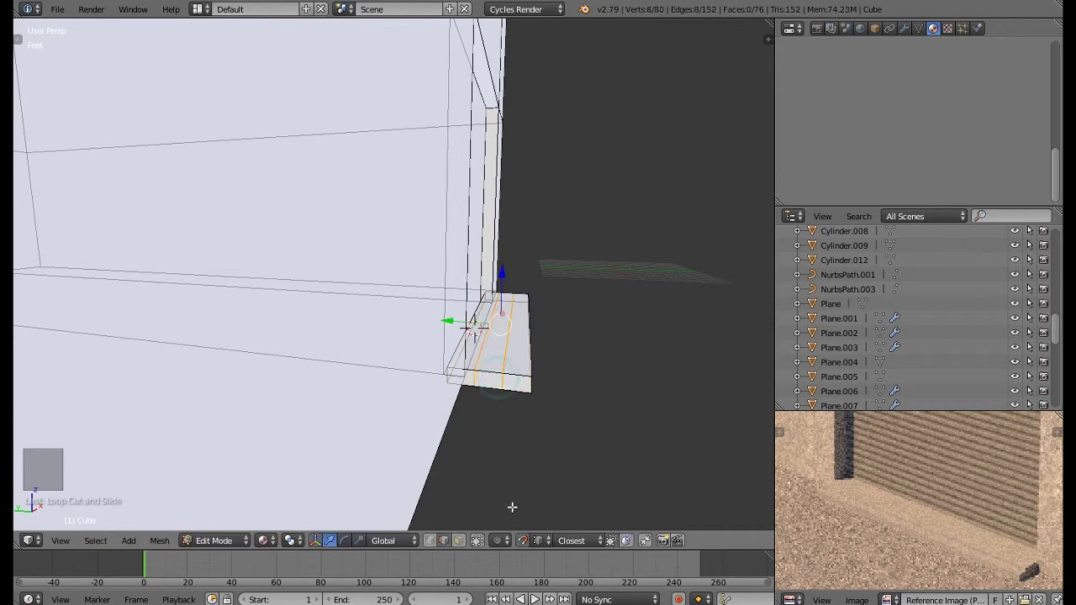
Select the outermost top face of the doorstep and lower it along Z to slope the step away from the wall
{"action": "left_click", "coordinate": [458, 541]}
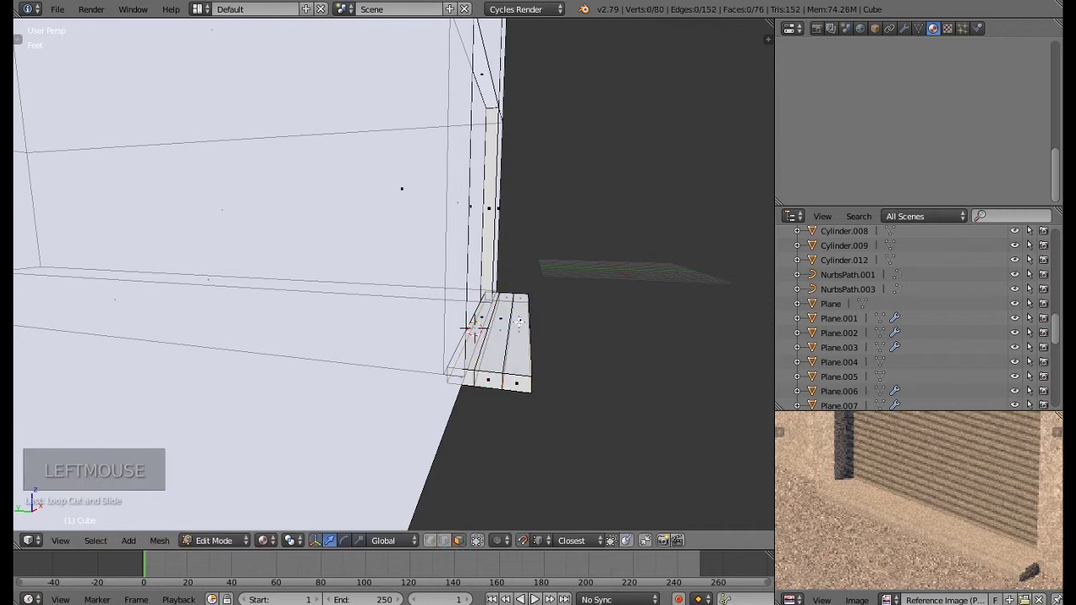
{"action": "right_click", "coordinate": [519, 320]}
{"action": "left_click_drag", "start_coordinate": [521, 275], "coordinate": [522, 282]}
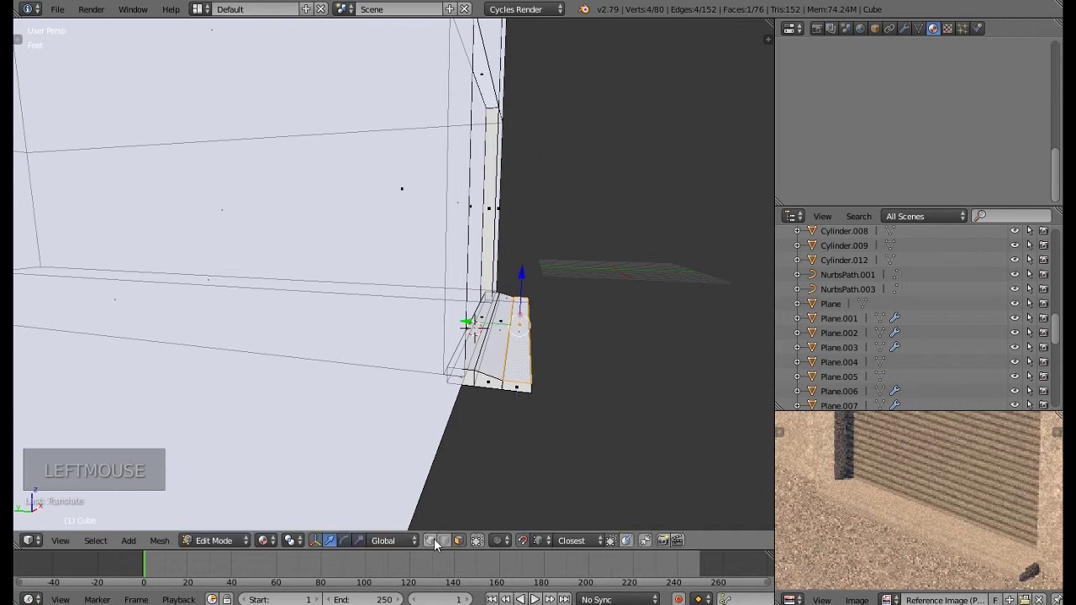
Circle-select the vertices of the doorstep's outer section and move them along Y toward the wall
{"action": "left_click", "coordinate": [521, 279]}
{"action": "middle_click_drag", "start_coordinate": [521, 279], "coordinate": [485, 345]}
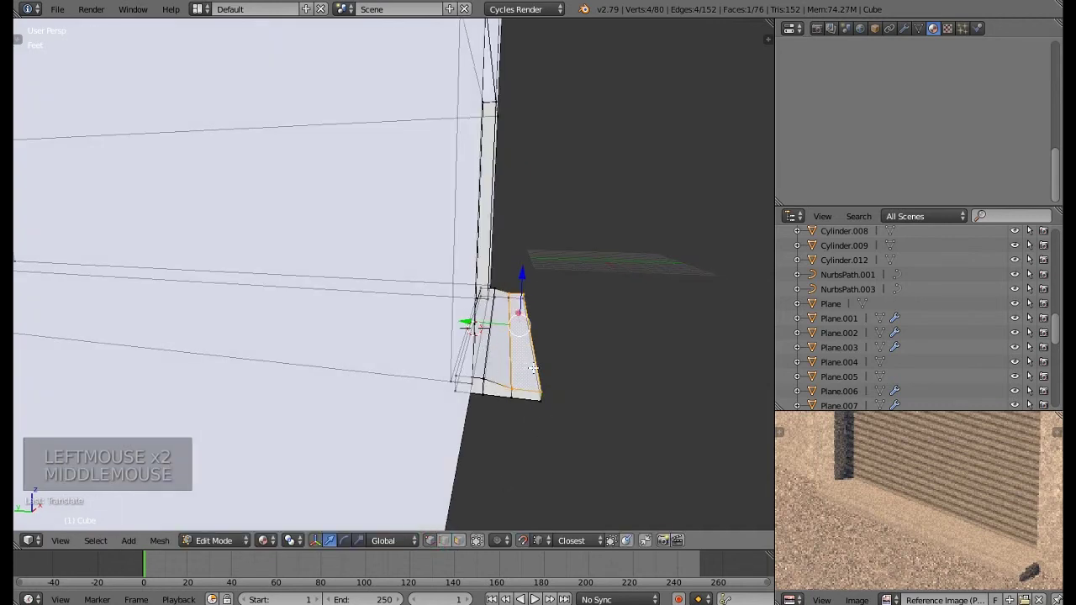
{"action": "key", "text": "a"}
{"action": "key", "text": "c"}
{"action": "left_click", "coordinate": [541, 396]}
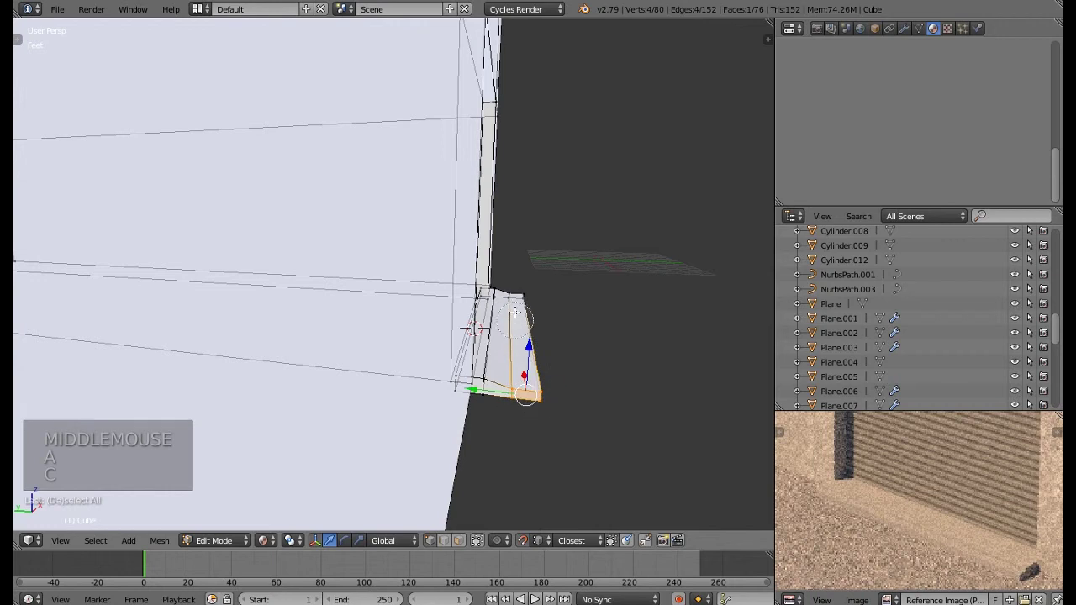
{"action": "mouse_move", "coordinate": [526, 396]}
{"action": "left_mouse_down"}
{"action": "mouse_move", "coordinate": [517, 304]}
{"action": "mouse_move", "coordinate": [475, 328]}
{"action": "left_mouse_up"}
{"action": "right_click", "coordinate": [521, 300]}
{"action": "middle_click_drag", "start_coordinate": [551, 344], "coordinate": [566, 348]}
Circle-select only the doorstep's outer edge vertices and move them along Y toward the wall to narrow the step
{"action": "key", "text": "a"}
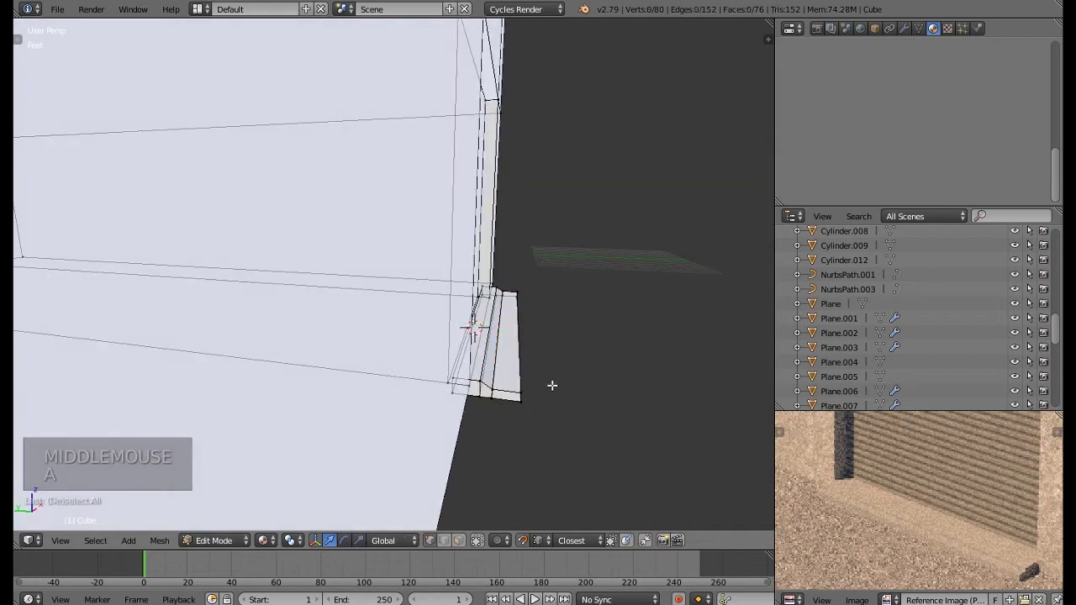
{"action": "key", "text": "c"}
{"action": "mouse_move", "coordinate": [538, 395]}
{"action": "left_mouse_down"}
{"action": "mouse_move", "coordinate": [529, 403]}
{"action": "mouse_move", "coordinate": [533, 300]}
{"action": "mouse_move", "coordinate": [515, 342]}
{"action": "left_mouse_up"}
{"action": "right_click", "coordinate": [538, 294]}
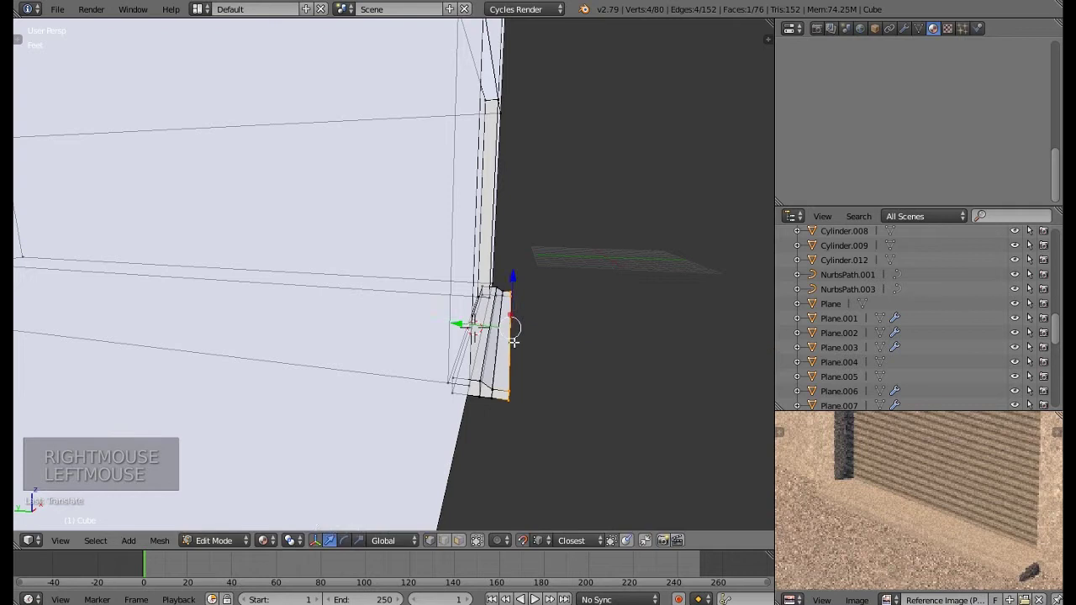
Leave Edit Mode and compare the whole building with the ledge above the garage door in the reference image
{"action": "middle_click_drag", "start_coordinate": [514, 342], "coordinate": [492, 370]}
{"action": "key", "text": "Tab"}
{"action": "scroll", "coordinate": [496, 368], "scroll_direction": "down", "scroll_amount": 2}
{"action": "key", "text": "a"}
{"action": "scroll", "coordinate": [456, 336], "scroll_direction": "down", "scroll_amount": 2}
{"action": "scroll", "coordinate": [857, 496], "scroll_direction": "down", "scroll_amount": 4}
{"action": "middle_click_drag", "start_coordinate": [864, 496], "coordinate": [903, 534]}
{"action": "scroll", "coordinate": [902, 504], "scroll_direction": "down", "scroll_amount": 1}
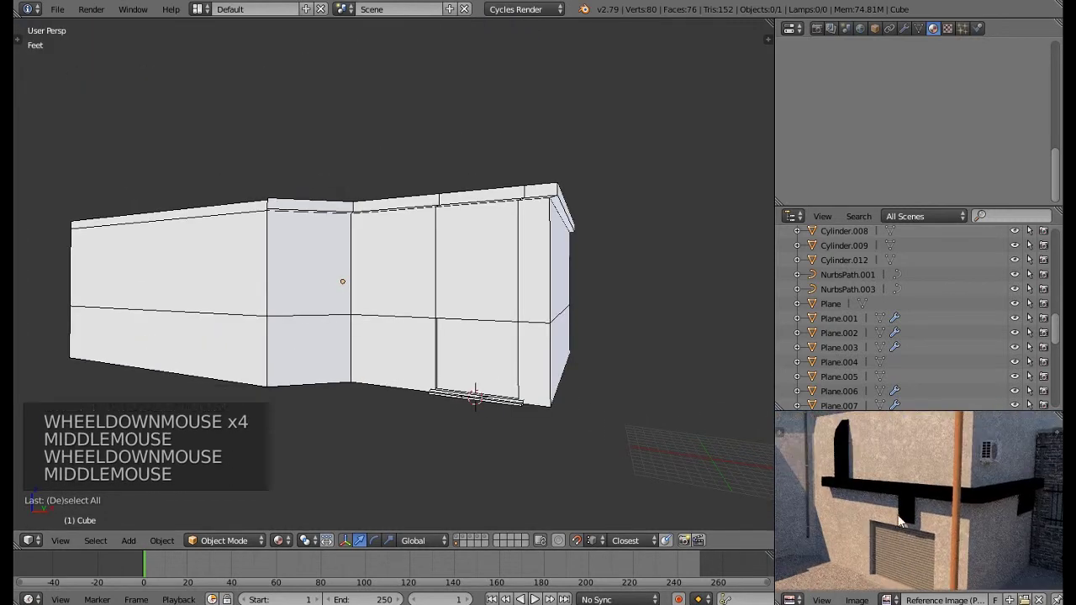
{"action": "middle_click_drag", "start_coordinate": [476, 353], "coordinate": [479, 340]}
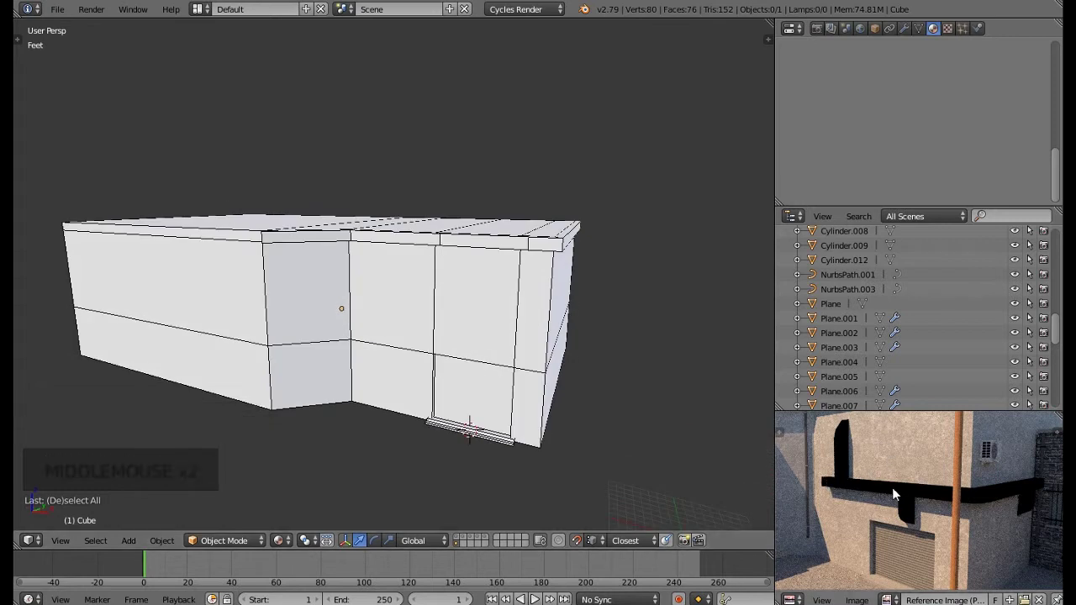
{"action": "middle_click_drag", "start_coordinate": [499, 366], "coordinate": [501, 354]}
Select the top face of the garage door recess in face select mode and snap the 3D cursor to it
{"action": "key", "text": "Tab"}
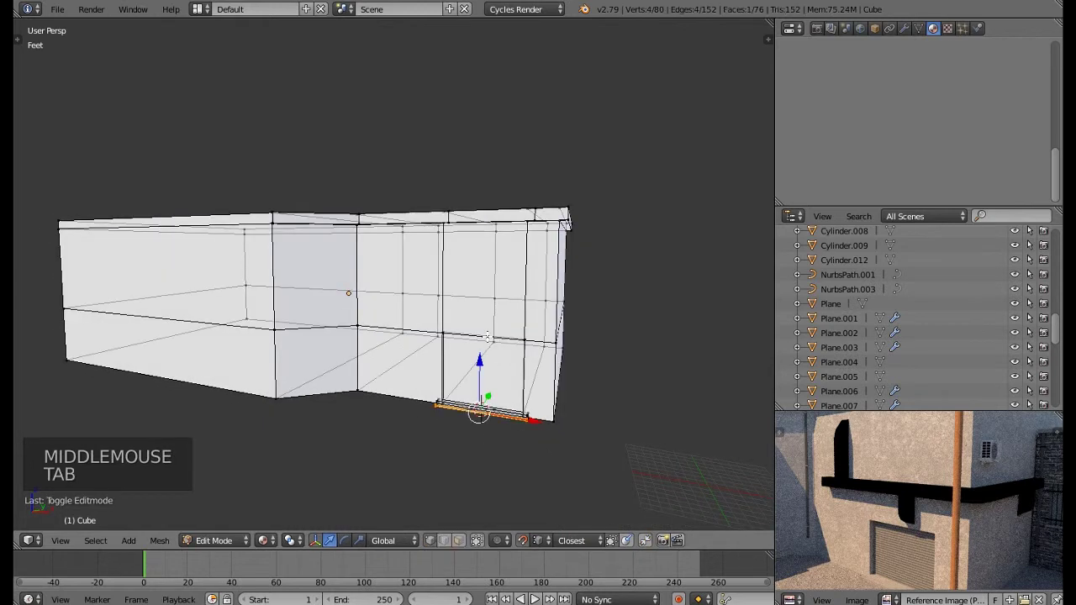
{"action": "right_click", "coordinate": [487, 336]}
{"action": "left_click", "coordinate": [460, 539]}
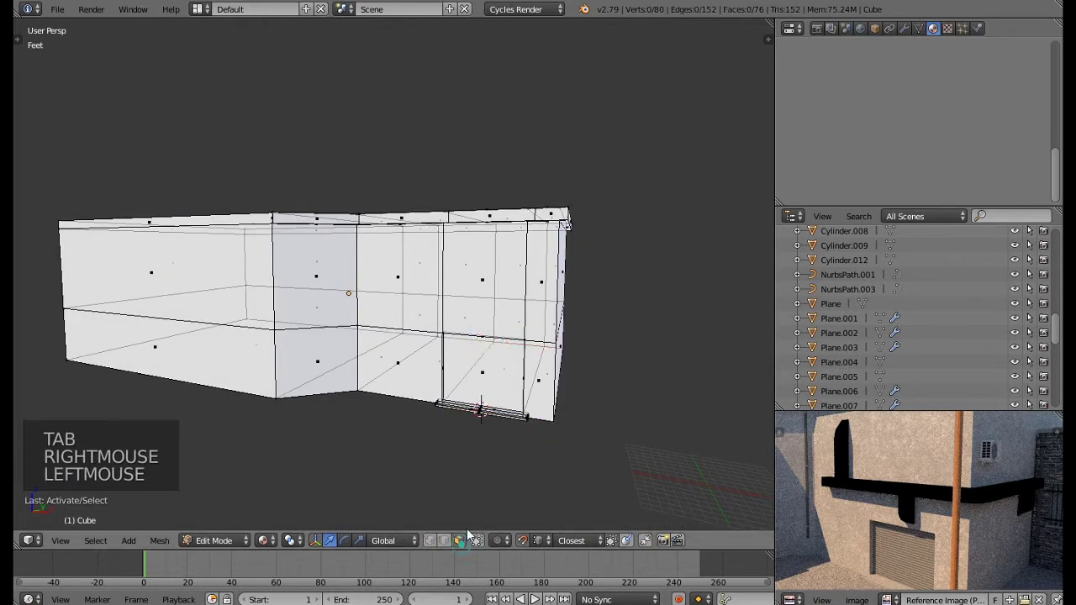
{"action": "right_click", "coordinate": [488, 334]}
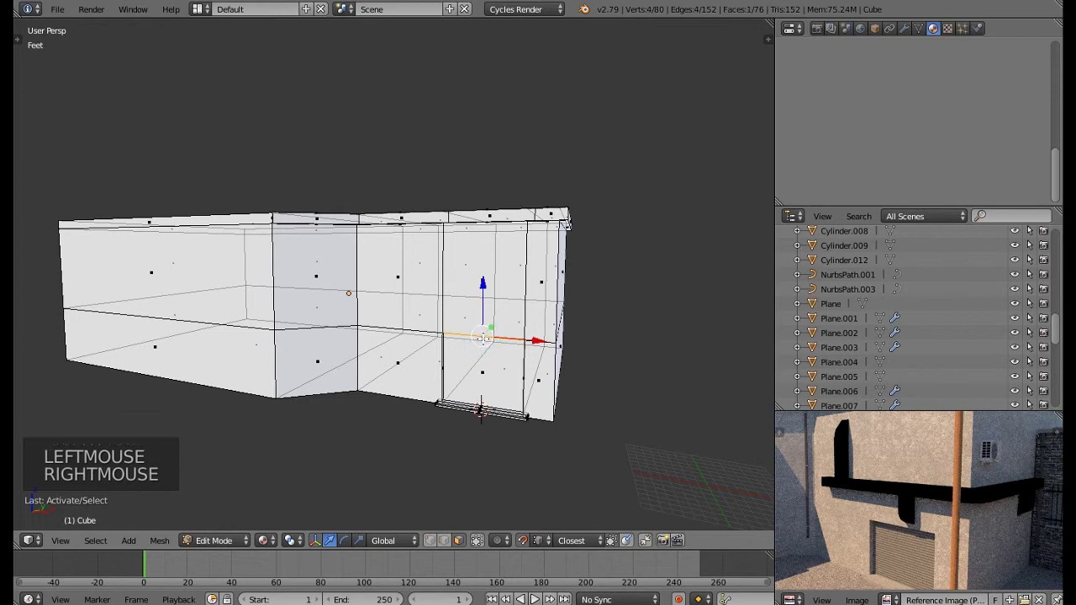
{"action": "key", "text": "shift+s"}
{"action": "left_click", "coordinate": [482, 339]}
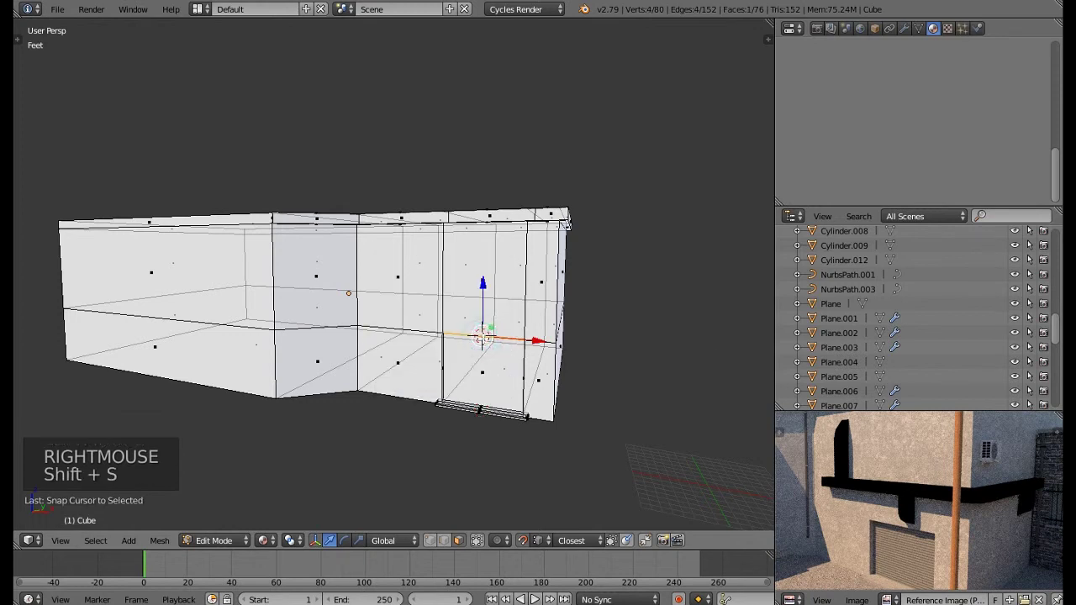
Leave Edit Mode, add a cube at the 3D cursor, turn off snapping and raise the cube along Z above the garage door
{"action": "key", "text": "Tab"}
{"action": "key", "text": "shift+a"}
{"action": "mouse_move", "coordinate": [486, 343]}
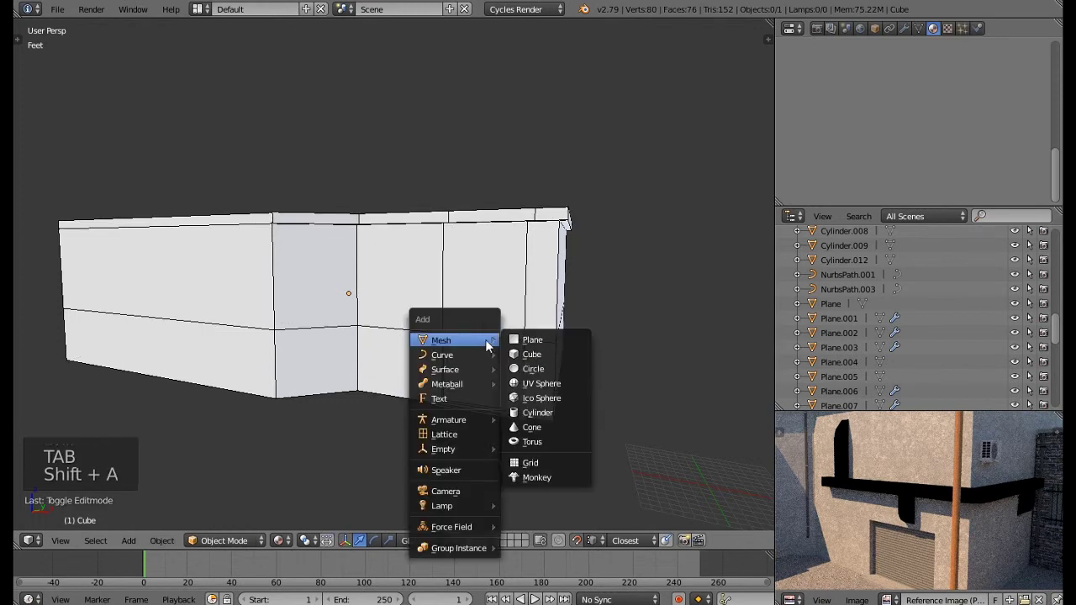
{"action": "left_click", "coordinate": [525, 354]}
{"action": "left_click", "coordinate": [482, 301]}
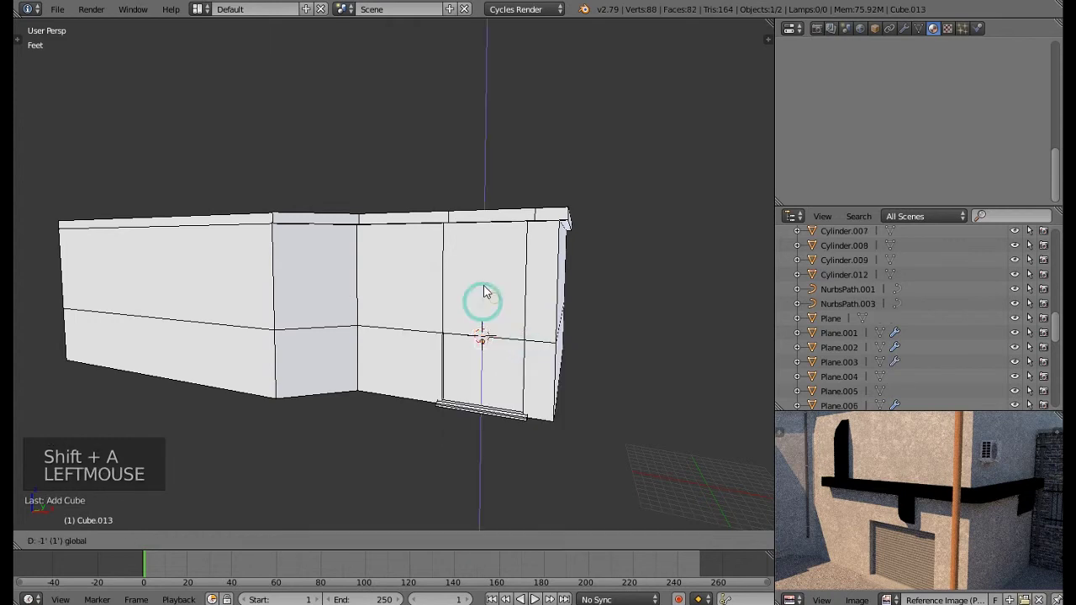
{"action": "left_click", "coordinate": [576, 541]}
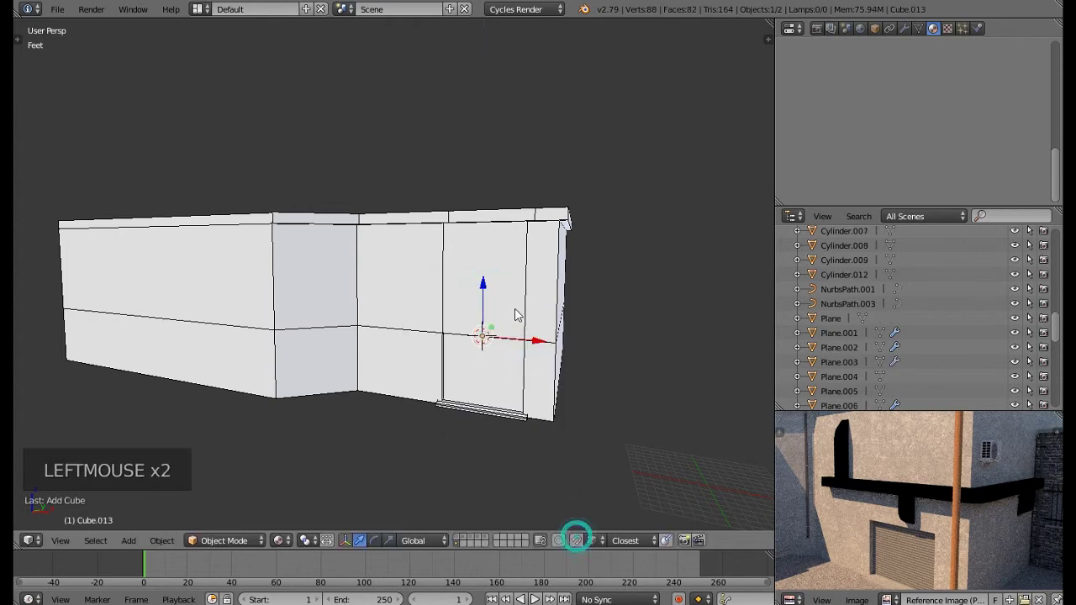
{"action": "left_click_drag", "start_coordinate": [480, 296], "coordinate": [480, 288]}
Select both objects and enable Wire and Draw All Edges in their display settings for both at once
{"action": "middle_click_drag", "start_coordinate": [485, 300], "coordinate": [472, 334]}
{"action": "key", "text": "a"}
{"action": "key", "text": "a"}
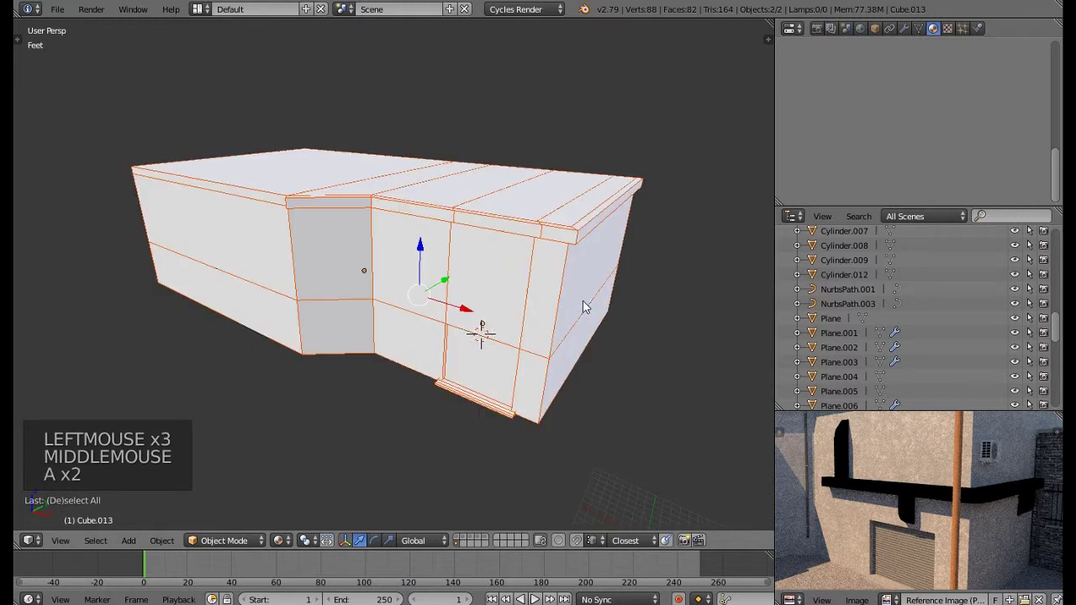
{"action": "left_click", "coordinate": [873, 28]}
{"action": "scroll", "coordinate": [862, 117], "scroll_direction": "down", "scroll_amount": 7}
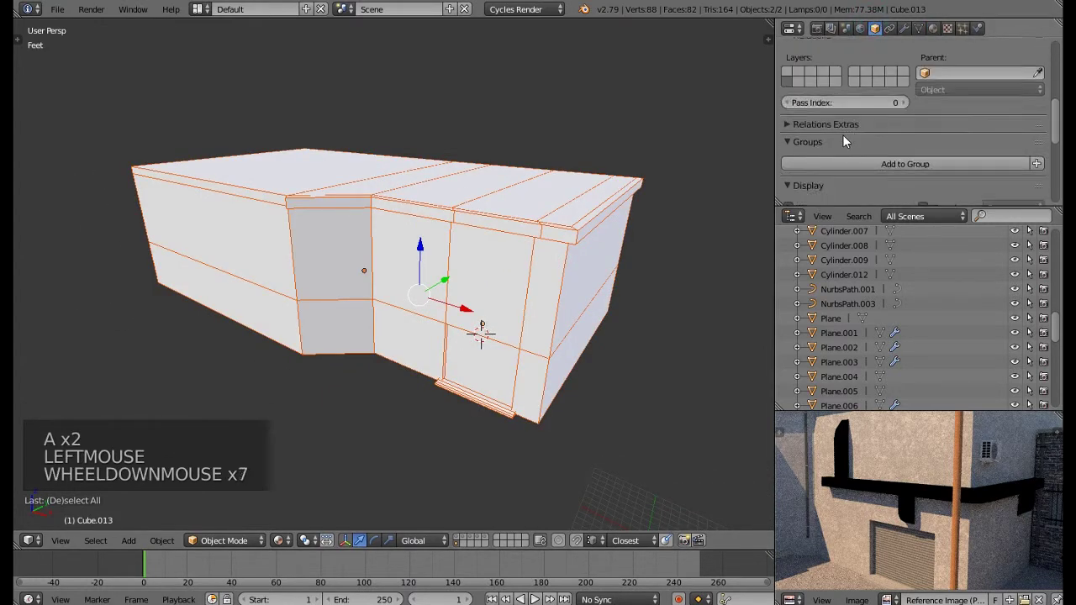
{"action": "scroll", "coordinate": [840, 138], "scroll_direction": "down", "scroll_amount": 2}
{"action": "left_click", "coordinate": [789, 181], "text": "alt"}
{"action": "left_click", "coordinate": [789, 197], "text": "alt"}
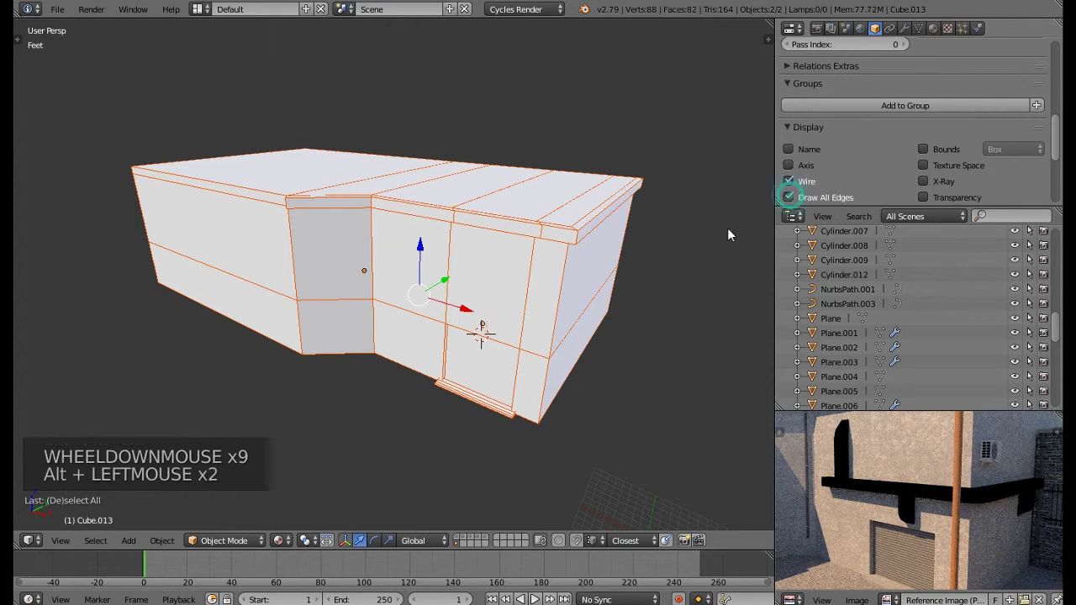
{"action": "key", "text": "a"}
Select the small cube and move it along the wall past the garage door's inner side, keeping it just above the door height
{"action": "scroll", "coordinate": [483, 298], "scroll_direction": "up", "scroll_amount": 2}
{"action": "right_click", "coordinate": [492, 286]}
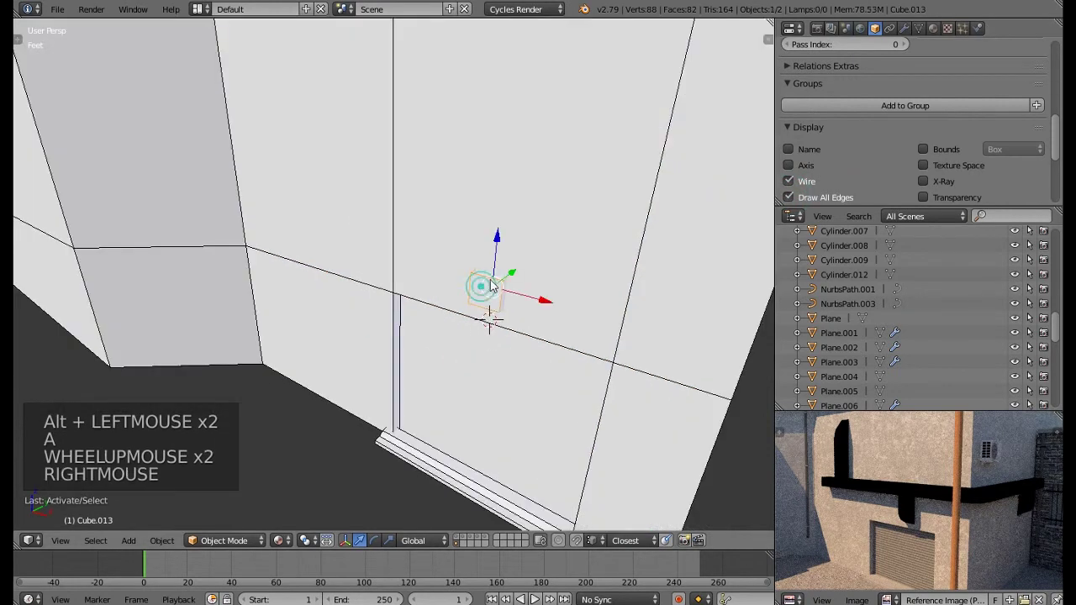
{"action": "left_click_drag", "start_coordinate": [519, 276], "coordinate": [330, 300]}
{"action": "middle_click_drag", "start_coordinate": [330, 301], "coordinate": [308, 280]}
{"action": "mouse_move", "coordinate": [330, 236]}
{"action": "left_mouse_down"}
{"action": "mouse_move", "coordinate": [342, 236]}
{"action": "mouse_move", "coordinate": [334, 239]}
{"action": "left_mouse_up"}
{"action": "middle_click_drag", "start_coordinate": [334, 239], "coordinate": [344, 259]}
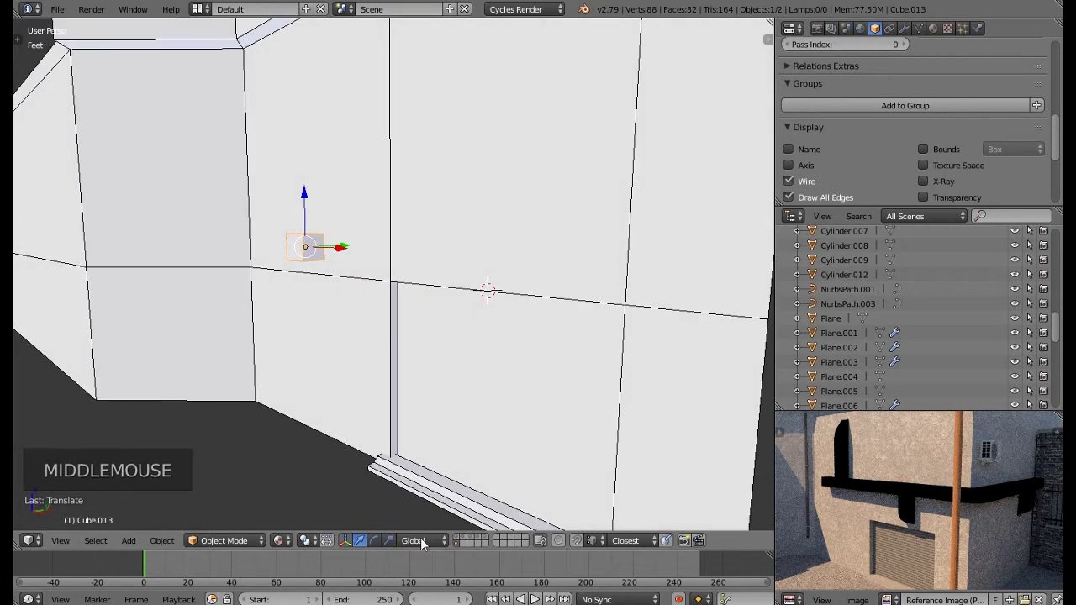
{"action": "middle_click_drag", "start_coordinate": [311, 329], "coordinate": [321, 334]}
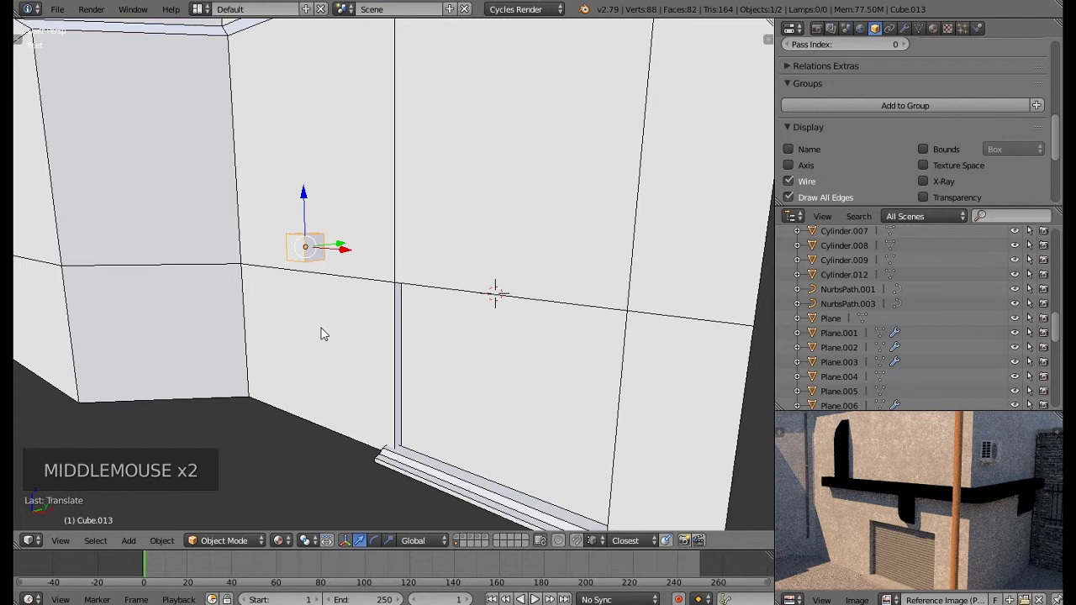
Stretch the cube into a long ledge by moving its end face along X to just before the building's corner
{"action": "key", "text": "Tab"}
{"action": "right_click", "coordinate": [311, 250]}
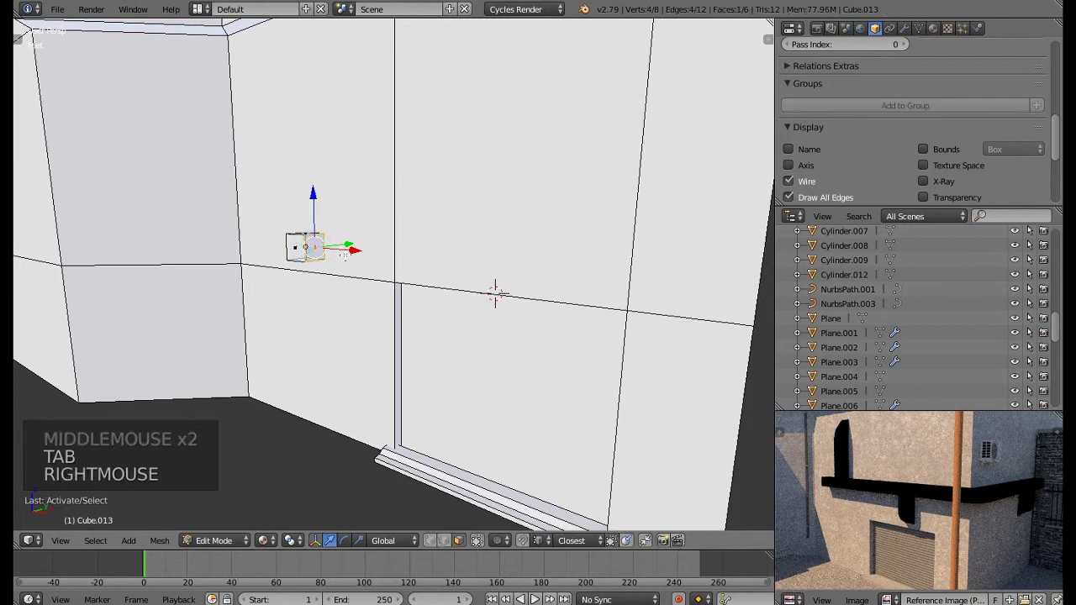
{"action": "left_click_drag", "start_coordinate": [343, 248], "coordinate": [767, 330]}
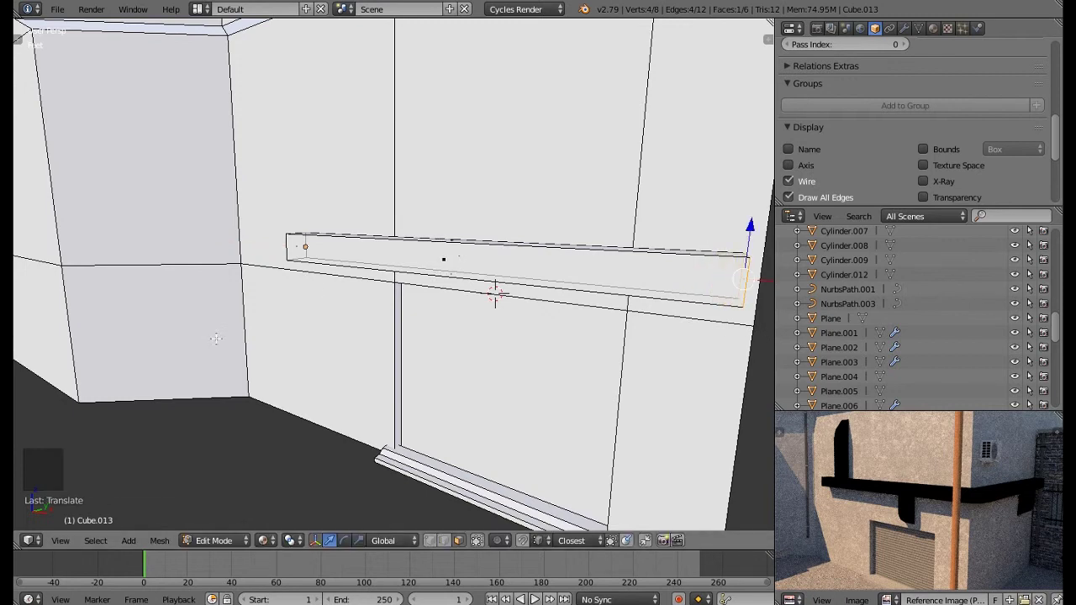
{"action": "middle_click_drag", "start_coordinate": [395, 264], "coordinate": [438, 342]}
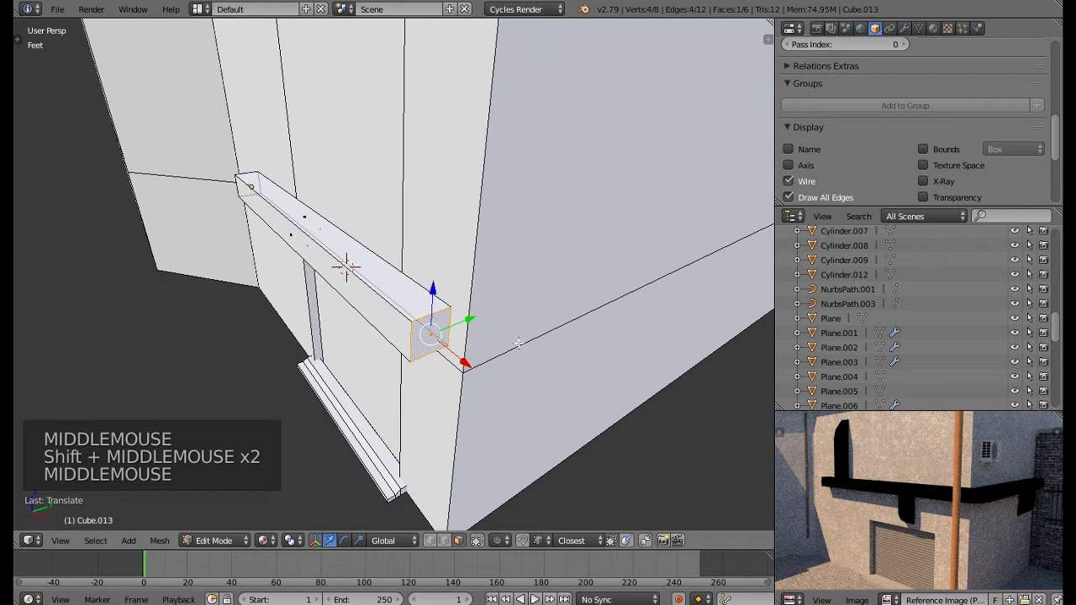
{"action": "middle_click_drag", "start_coordinate": [518, 343], "coordinate": [501, 368]}
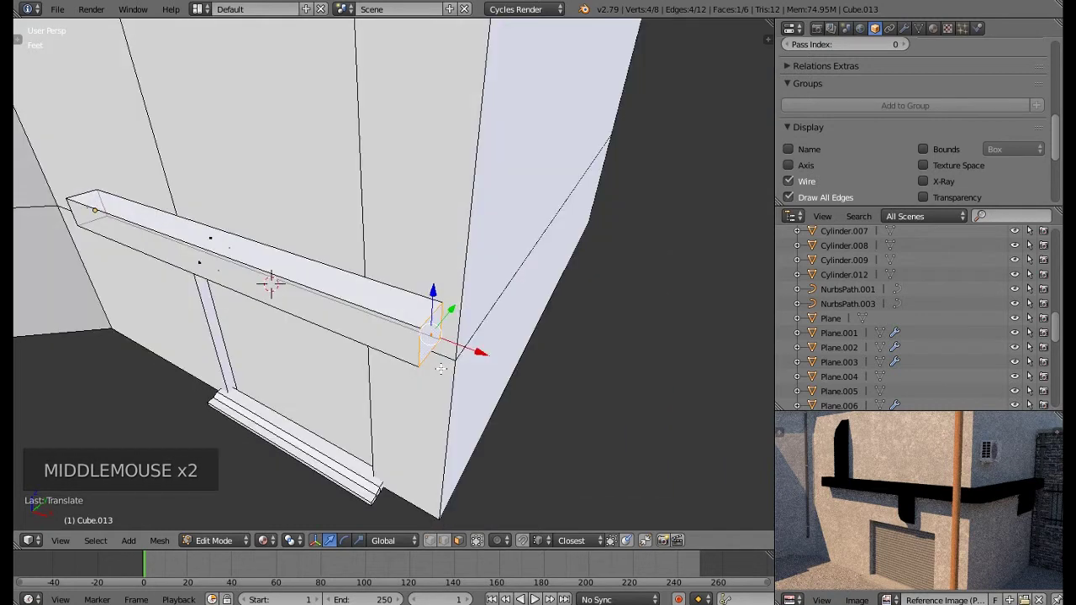
Extrude the ledge's end face about 1 foot, rotate it around Z toward the side wall and adjust its position
{"action": "key", "text": "e"}
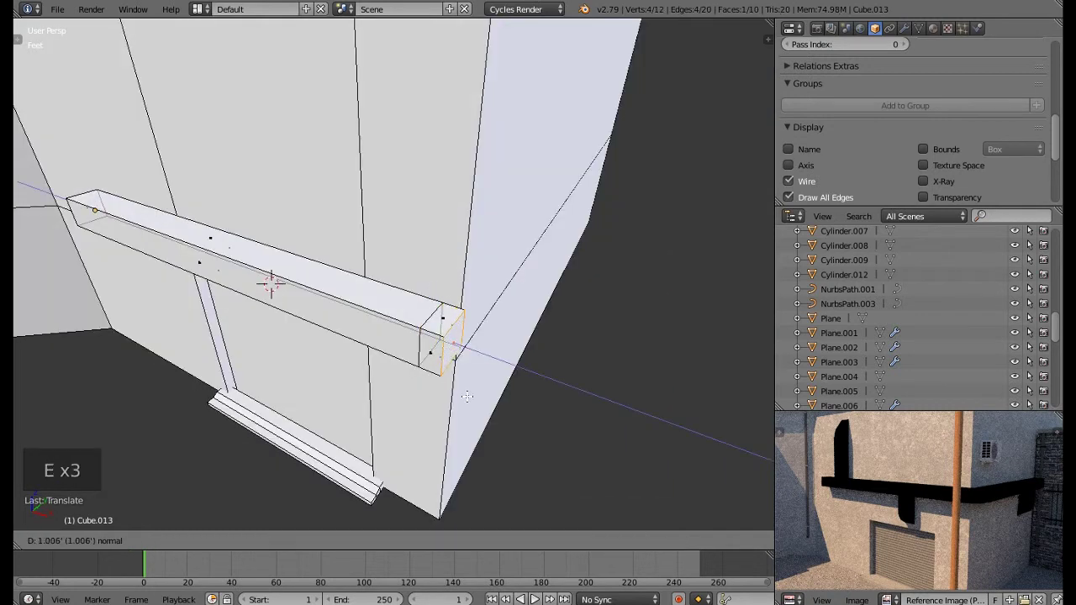
{"action": "left_click", "coordinate": [467, 396]}
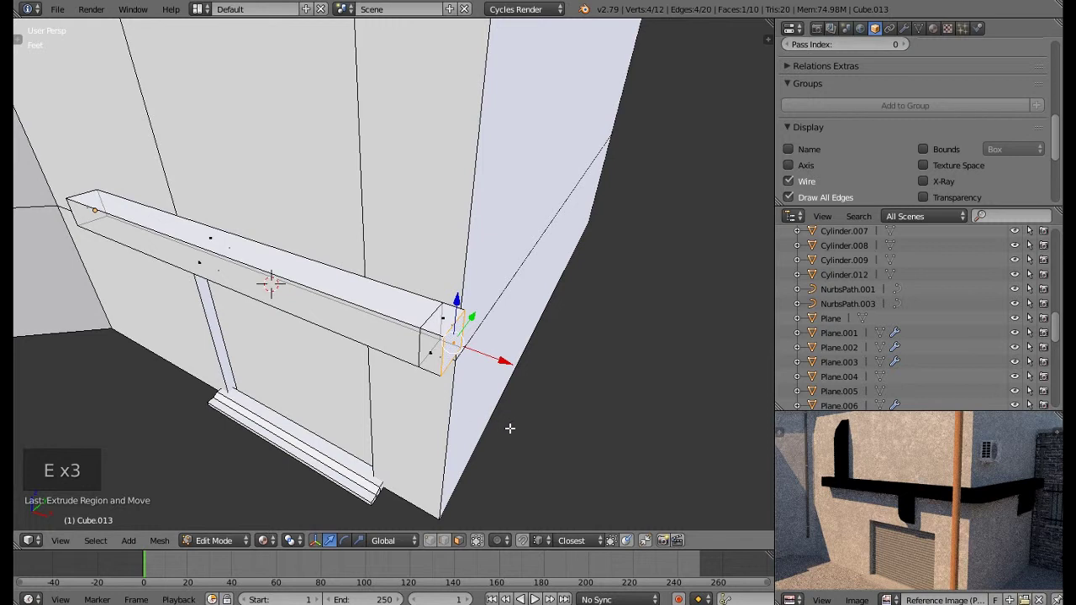
{"action": "key", "text": "r"}
{"action": "key", "text": "z"}
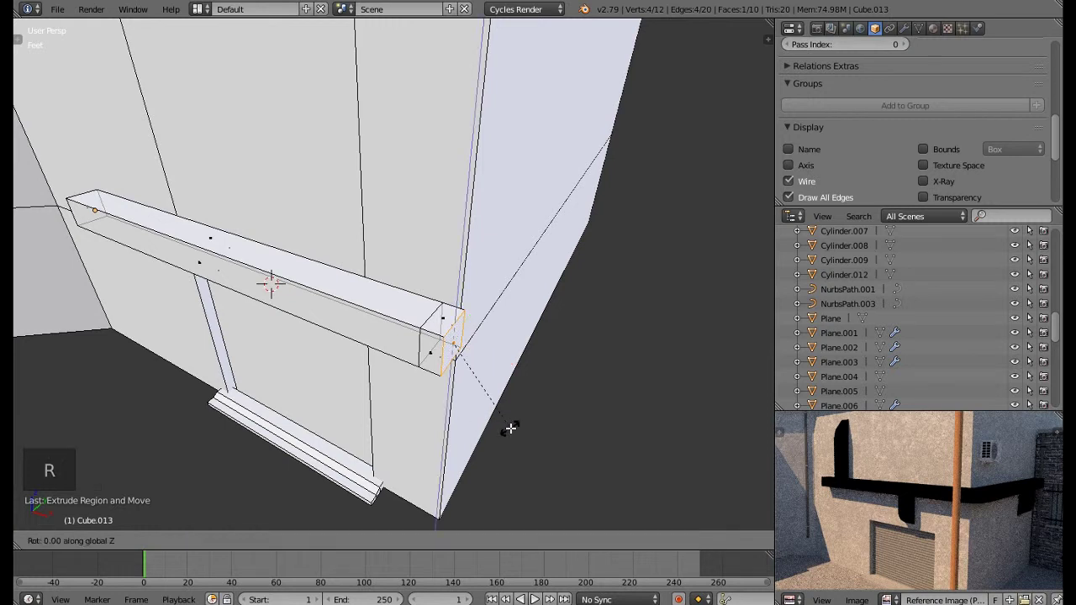
{"action": "left_click", "coordinate": [562, 399]}
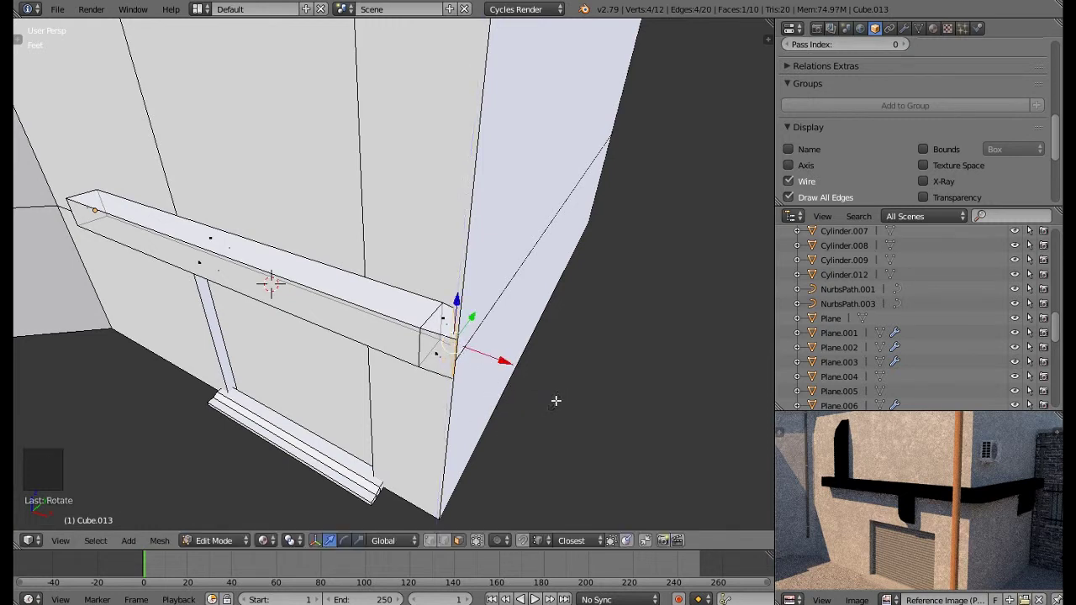
{"action": "middle_click_drag", "start_coordinate": [555, 401], "coordinate": [493, 338]}
{"action": "left_click_drag", "start_coordinate": [498, 330], "coordinate": [499, 332]}
{"action": "middle_click_drag", "start_coordinate": [483, 380], "coordinate": [494, 387]}
Extrude the end face a second time, rotate it about 21° around Z and shift it to follow the corner
{"action": "key", "text": "e"}
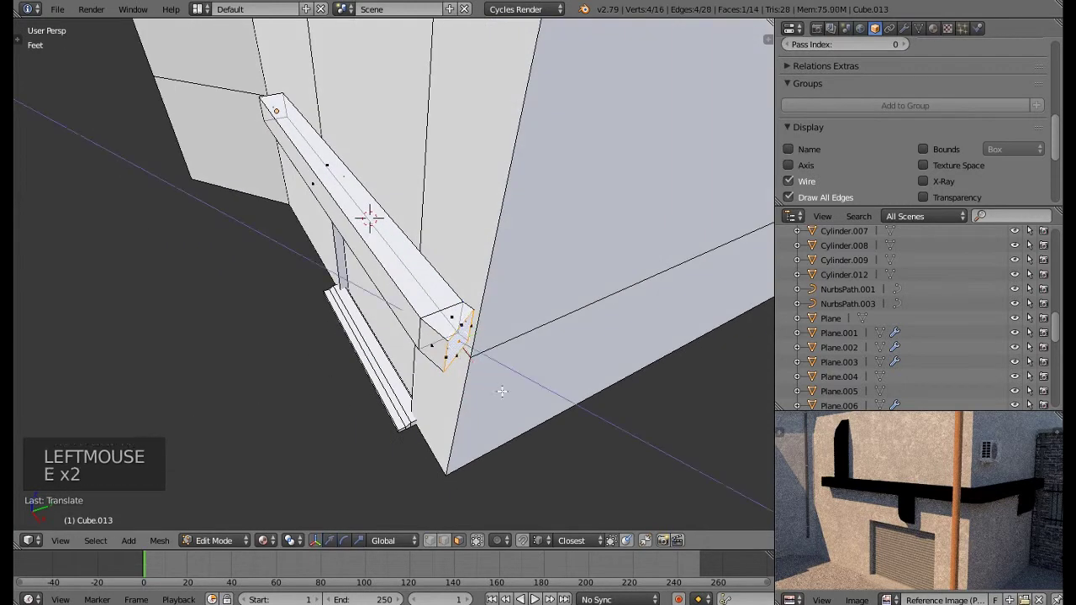
{"action": "left_click", "coordinate": [515, 402]}
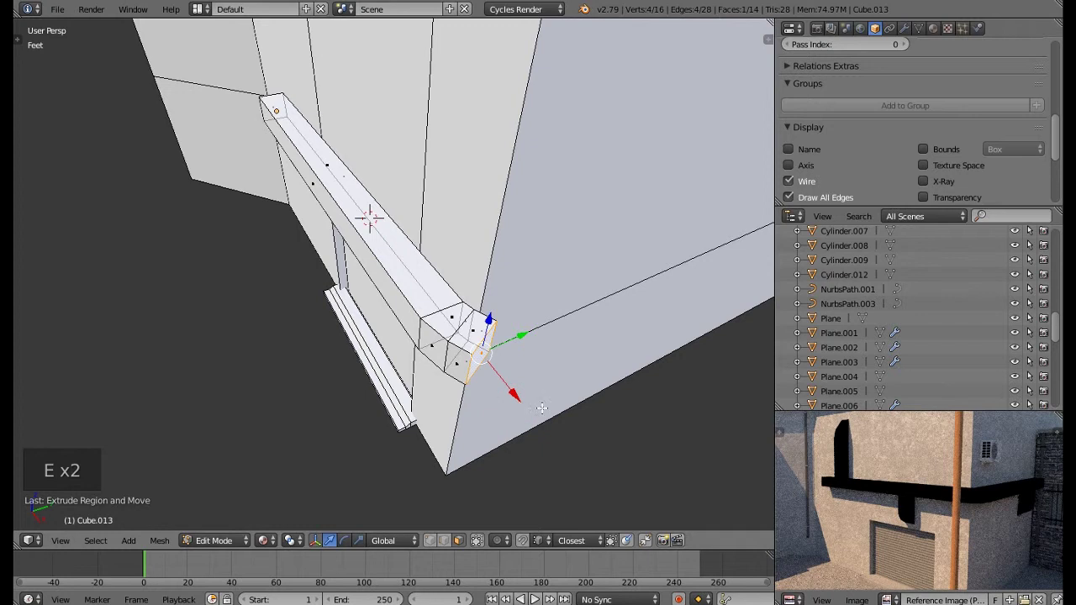
{"action": "key", "text": "r"}
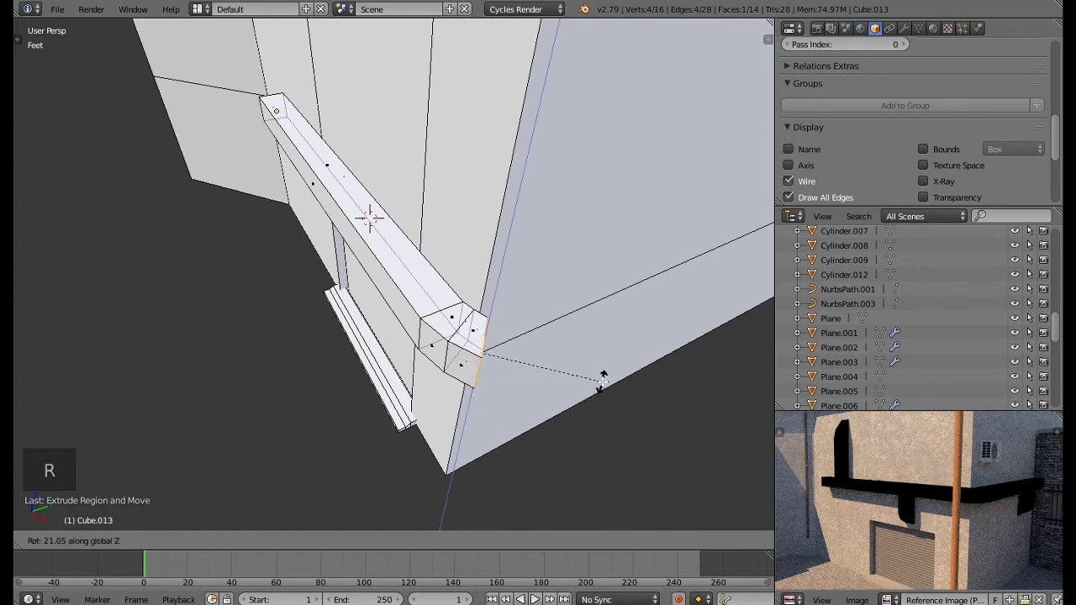
{"action": "left_click", "coordinate": [602, 380]}
{"action": "middle_click_drag", "start_coordinate": [517, 359], "coordinate": [462, 364]}
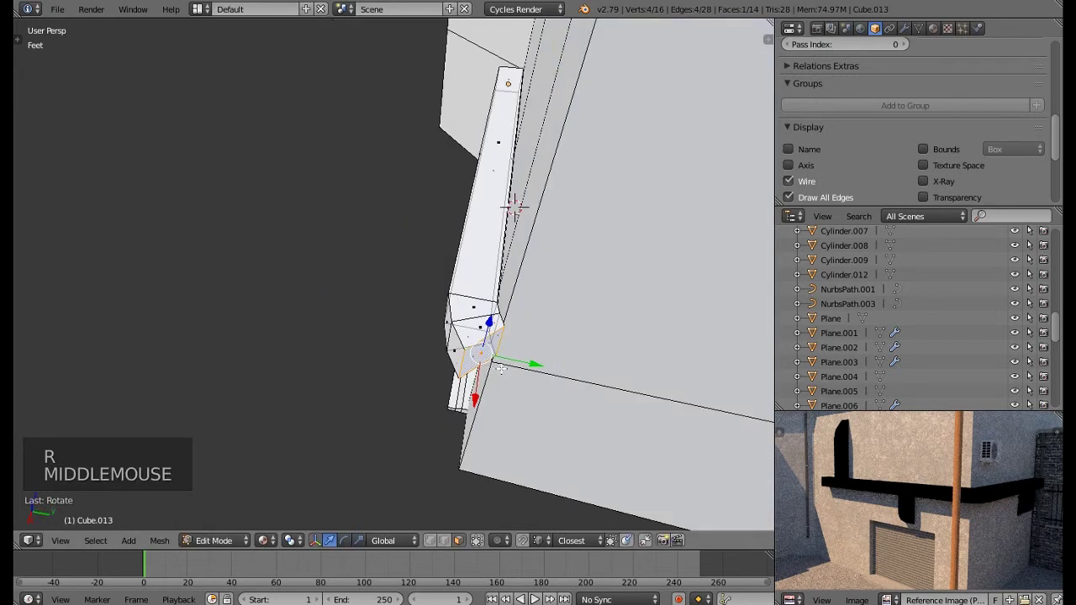
{"action": "left_click_drag", "start_coordinate": [474, 388], "coordinate": [507, 385]}
{"action": "middle_click_drag", "start_coordinate": [507, 385], "coordinate": [531, 388]}
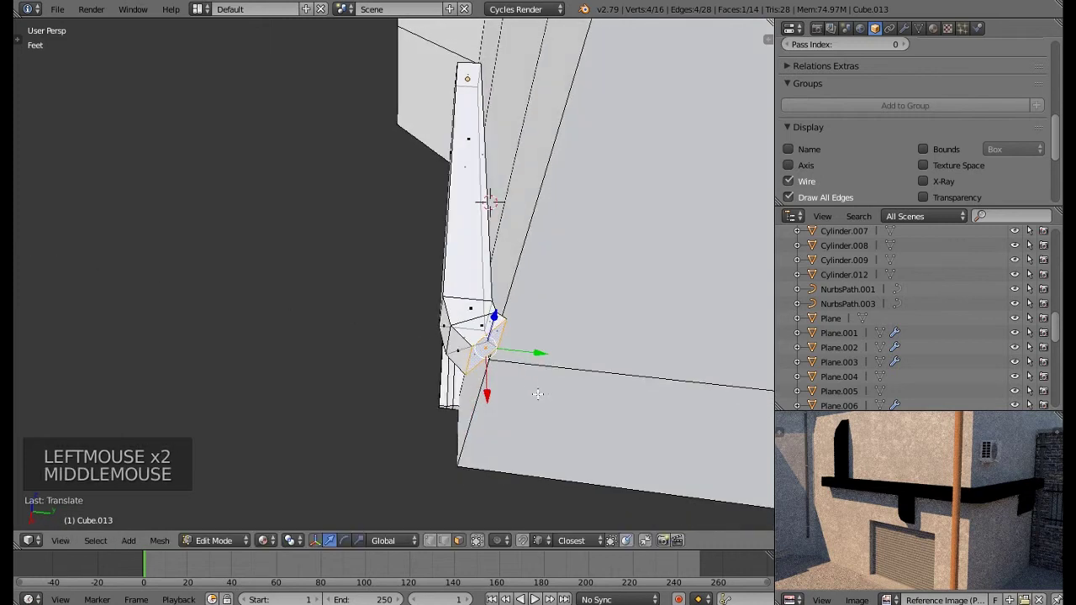
Extrude a third corner section, rotate its end face and move it along X and Y to round the ledge's bend
{"action": "key", "text": "e"}
{"action": "left_click", "coordinate": [555, 410]}
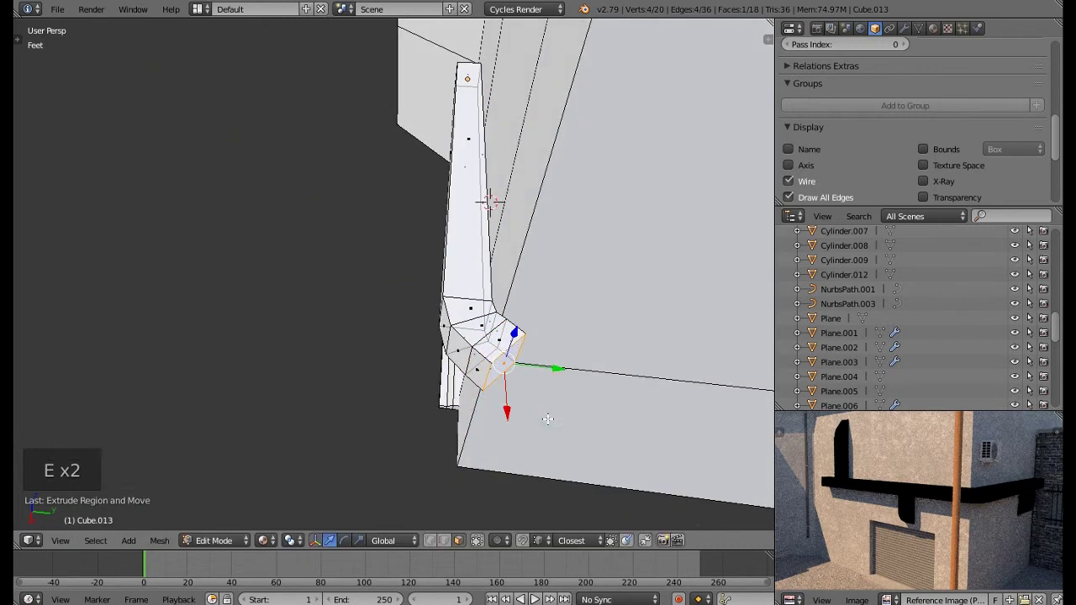
{"action": "key", "text": "r"}
{"action": "left_click", "coordinate": [568, 401]}
{"action": "left_click_drag", "start_coordinate": [506, 410], "coordinate": [509, 401]}
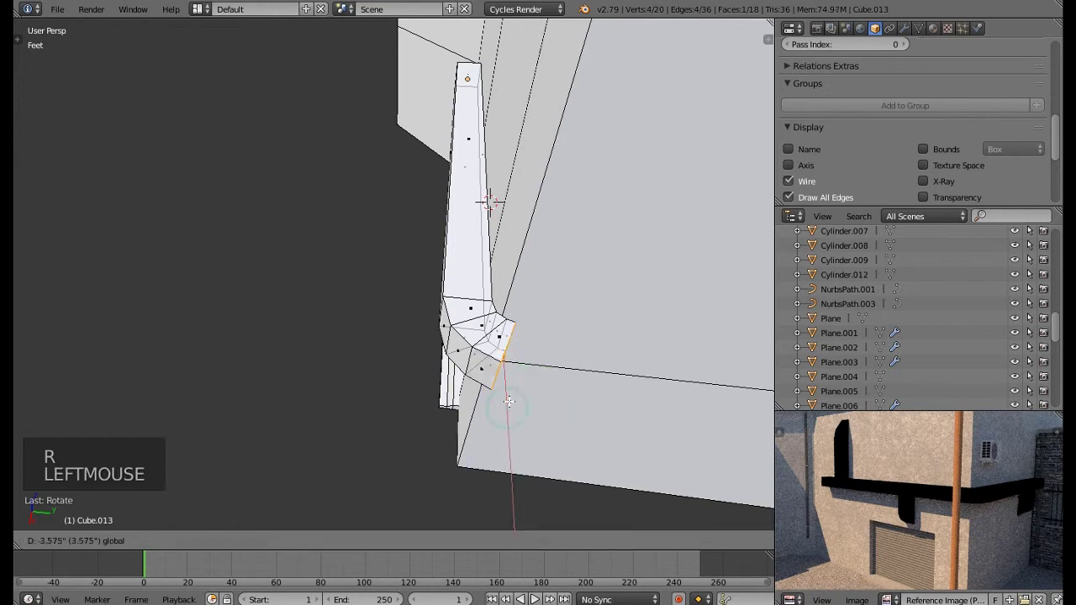
{"action": "left_click", "coordinate": [547, 361]}
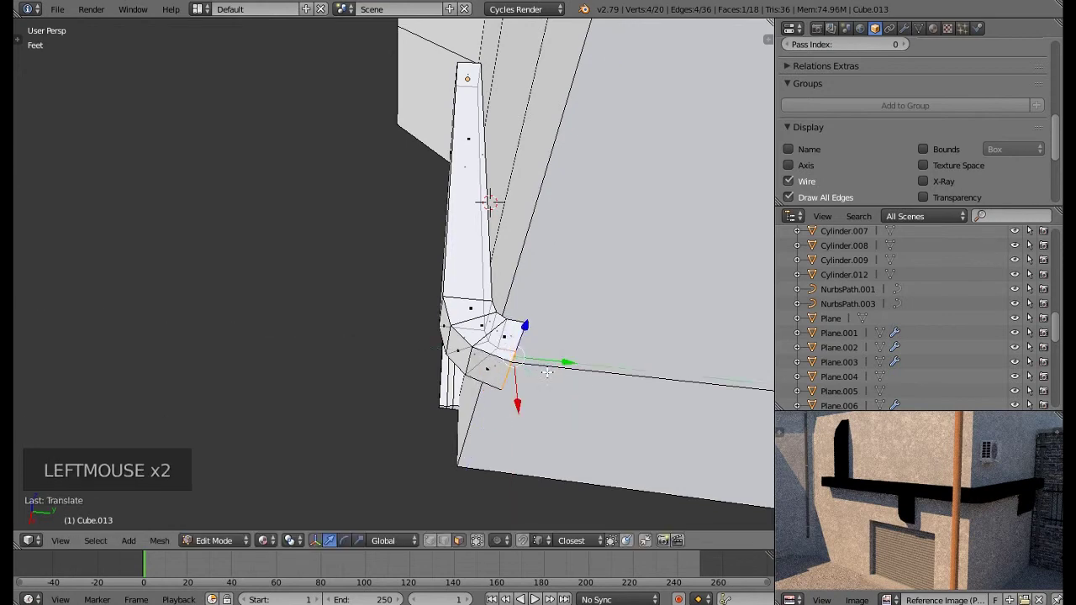
{"action": "middle_click_drag", "start_coordinate": [547, 361], "coordinate": [496, 429]}
Extrude another section onto the side wall and flatten its end face by scaling it to 0 along Y
{"action": "key", "text": "e"}
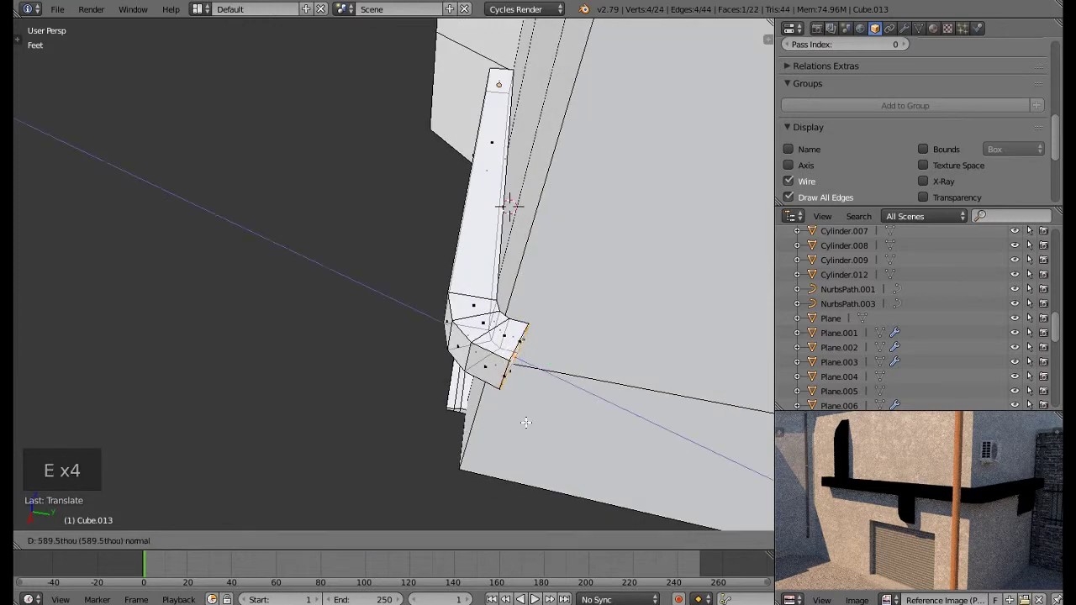
{"action": "left_click", "coordinate": [545, 429]}
{"action": "middle_click_drag", "start_coordinate": [543, 427], "coordinate": [507, 422]}
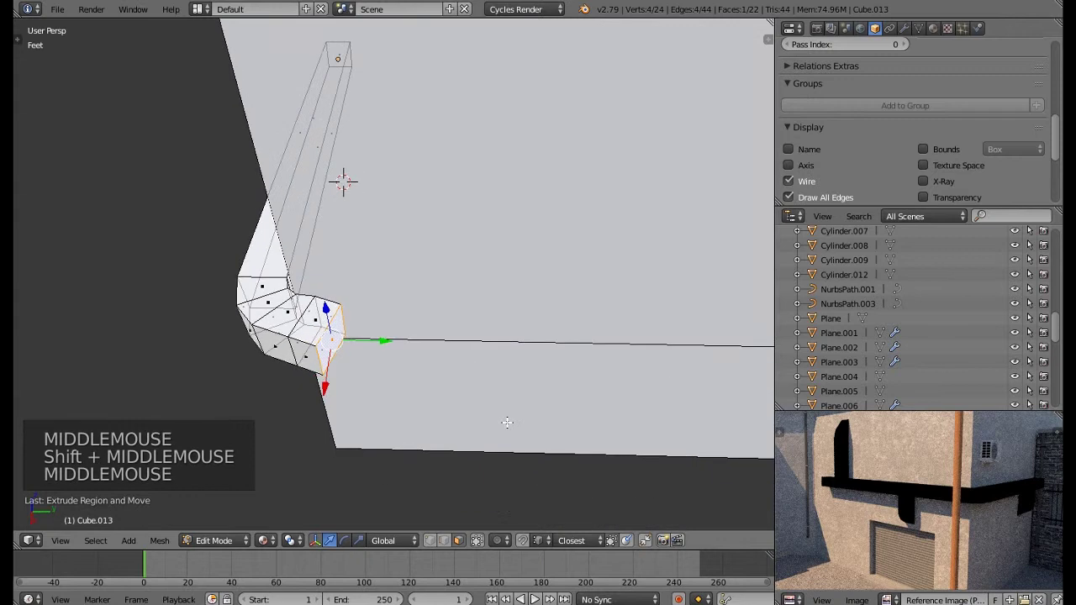
{"action": "key", "text": "s"}
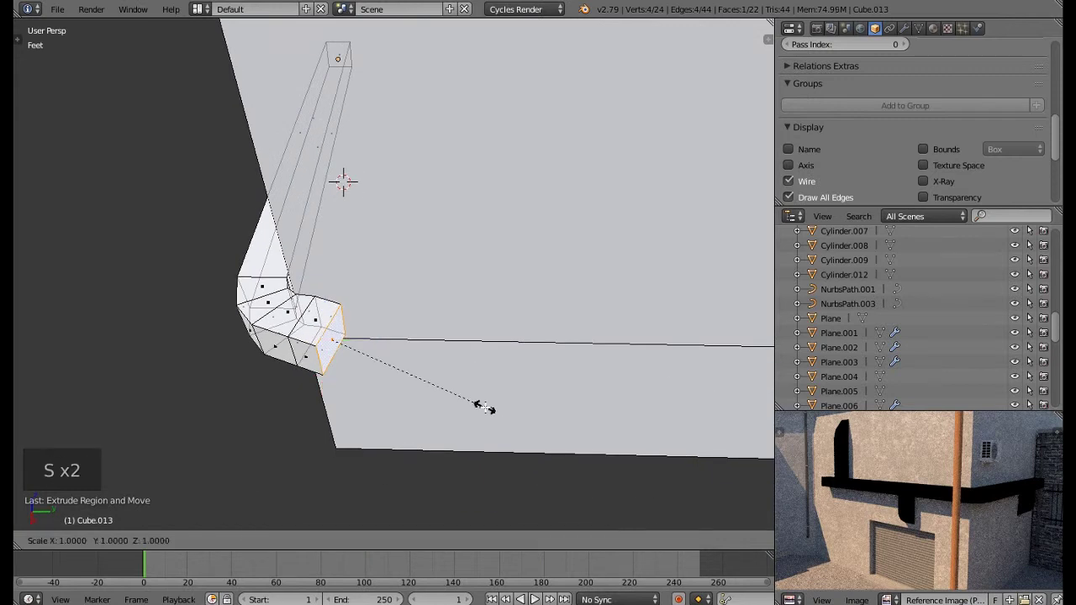
{"action": "key", "text": "y"}
{"action": "key", "text": "0"}
{"action": "key", "text": "Return"}
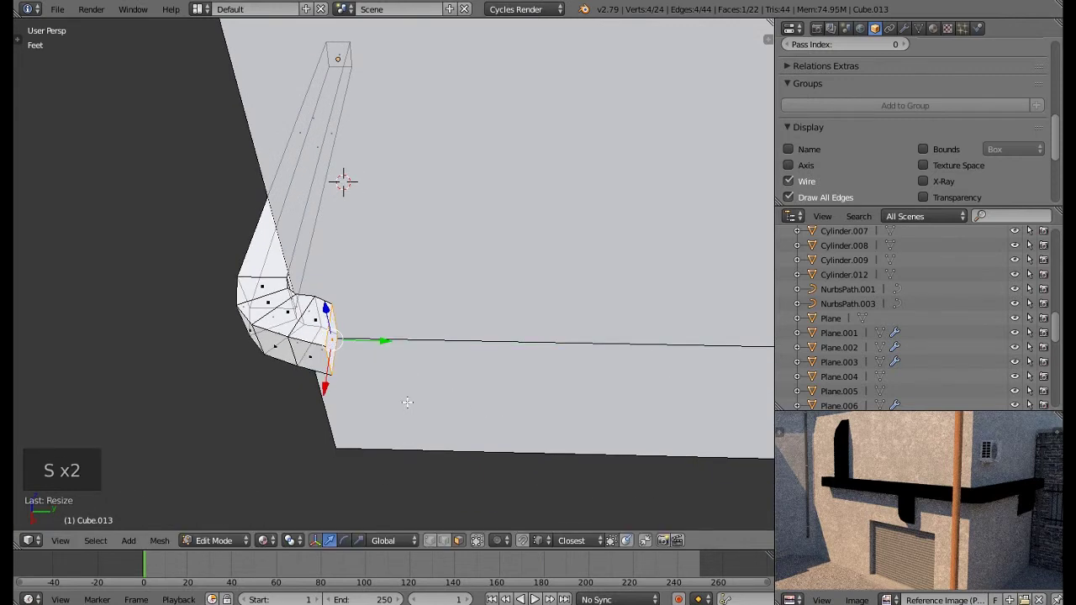
Move the ledge's end face slightly along X and scale it to about 1.08 along X
{"action": "middle_click_drag", "start_coordinate": [407, 402], "coordinate": [313, 392]}
{"action": "left_click_drag", "start_coordinate": [313, 389], "coordinate": [316, 379]}
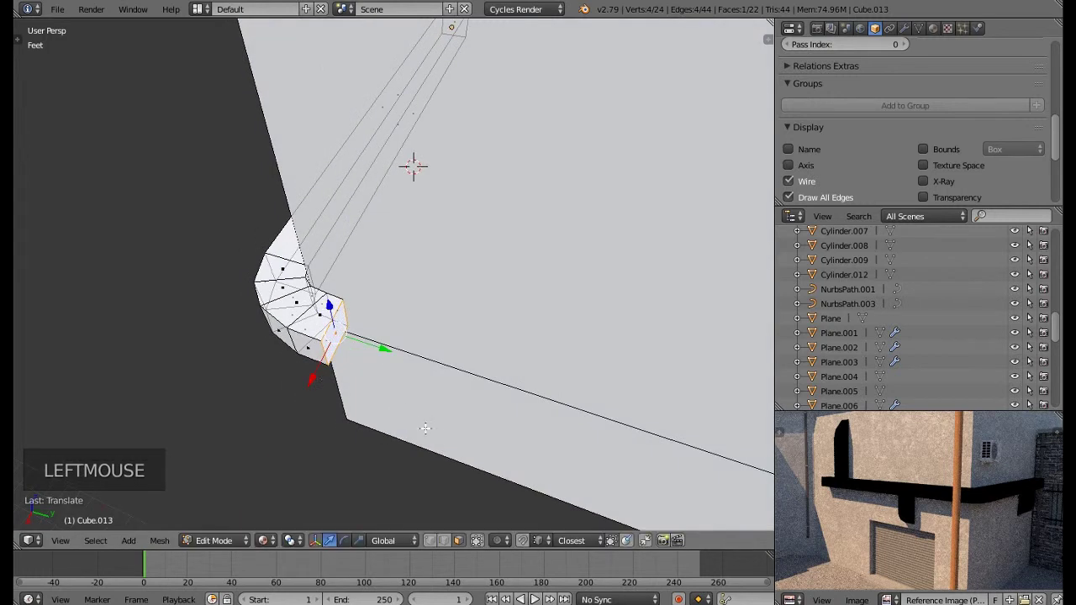
{"action": "key", "text": "s"}
{"action": "key", "text": "x"}
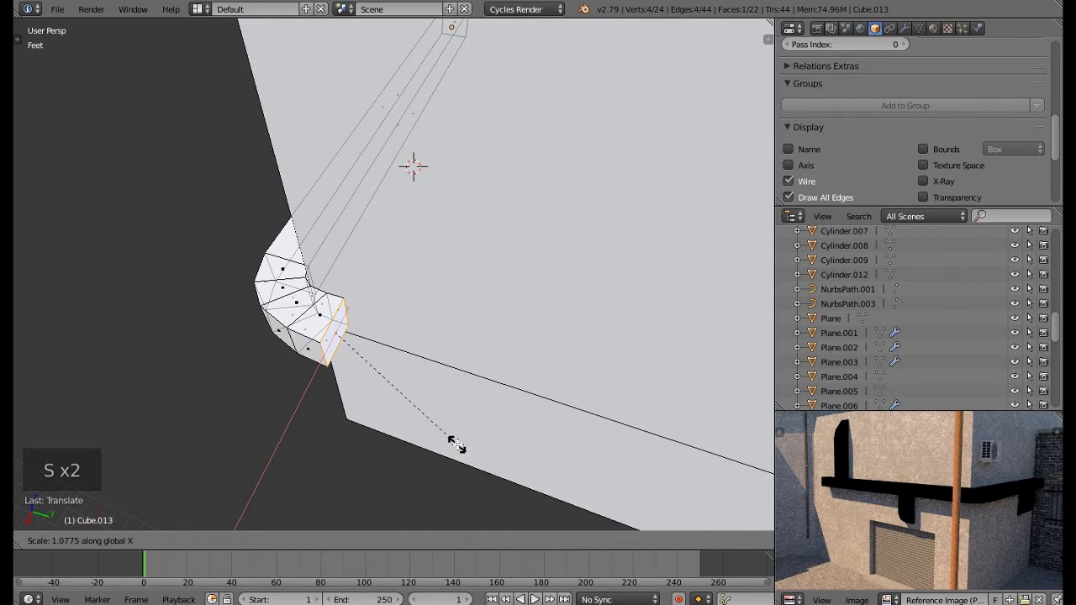
{"action": "left_click", "coordinate": [458, 446]}
Extrude the ledge's end face about 14 feet along the side wall
{"action": "scroll", "coordinate": [470, 437], "scroll_direction": "down", "scroll_amount": 4}
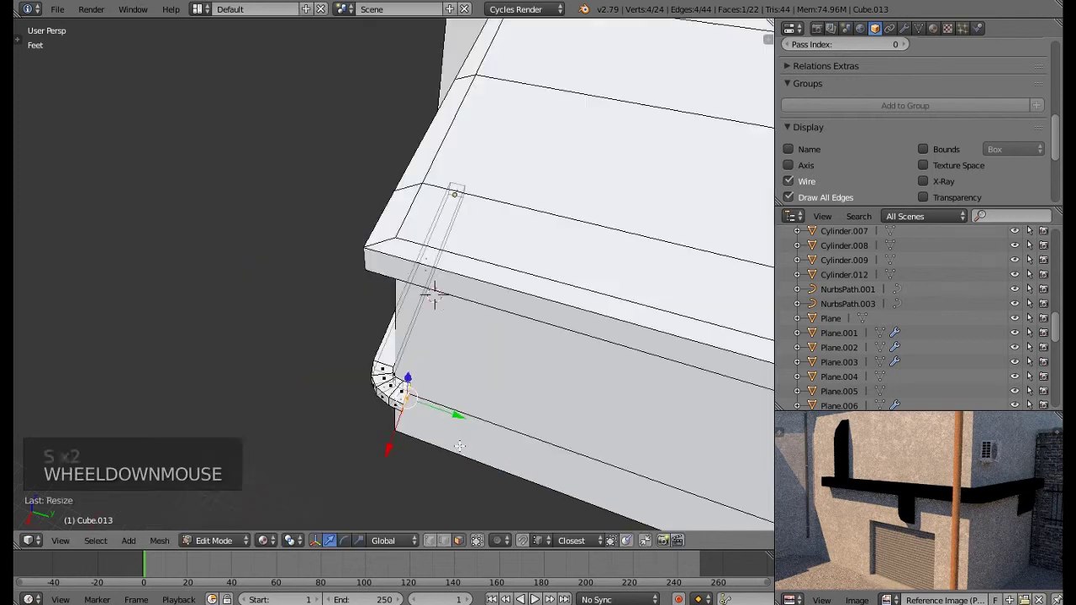
{"action": "middle_click_drag", "start_coordinate": [488, 433], "coordinate": [497, 391]}
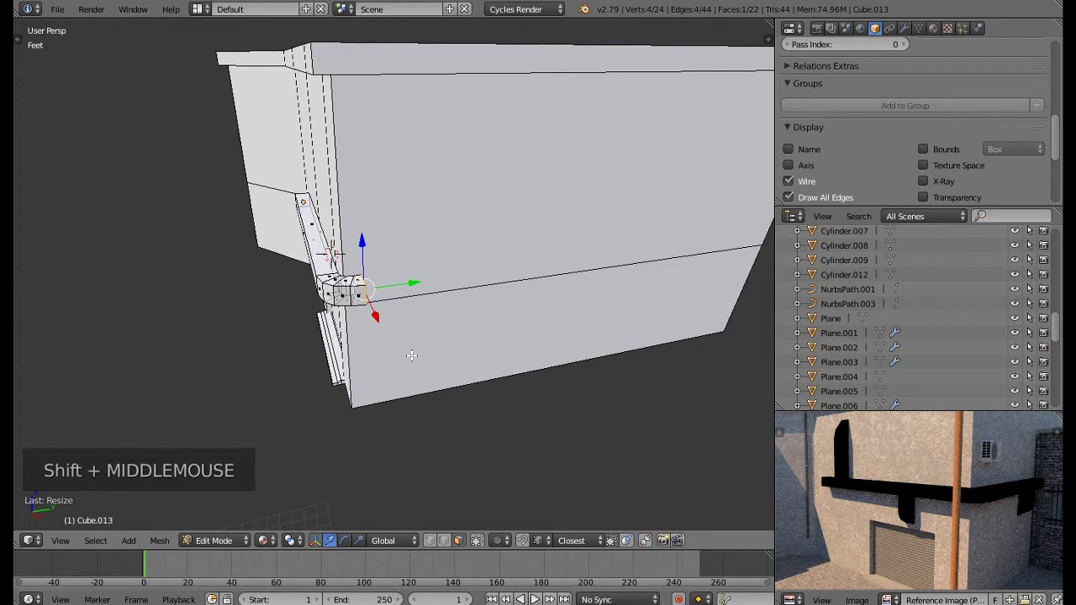
{"action": "key", "text": "e"}
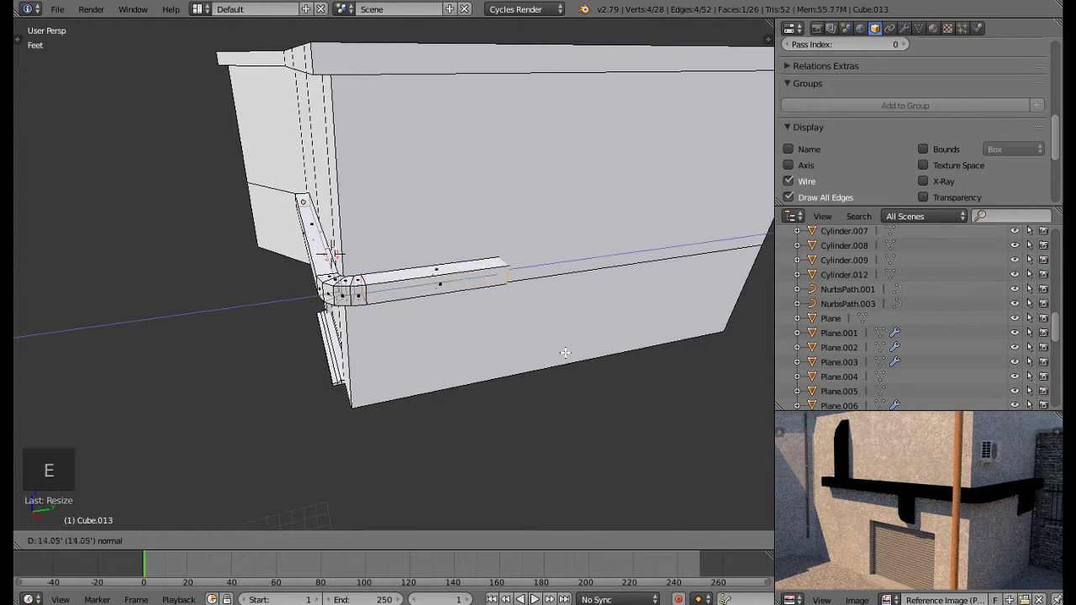
{"action": "left_click", "coordinate": [568, 353]}
Cut two evenly spaced edge loops across the ledge's long side-wall section
{"action": "middle_click_drag", "start_coordinate": [567, 355], "coordinate": [709, 355]}
{"action": "middle_click_drag", "start_coordinate": [1042, 471], "coordinate": [969, 455]}
{"action": "middle_click_drag", "start_coordinate": [642, 378], "coordinate": [533, 325]}
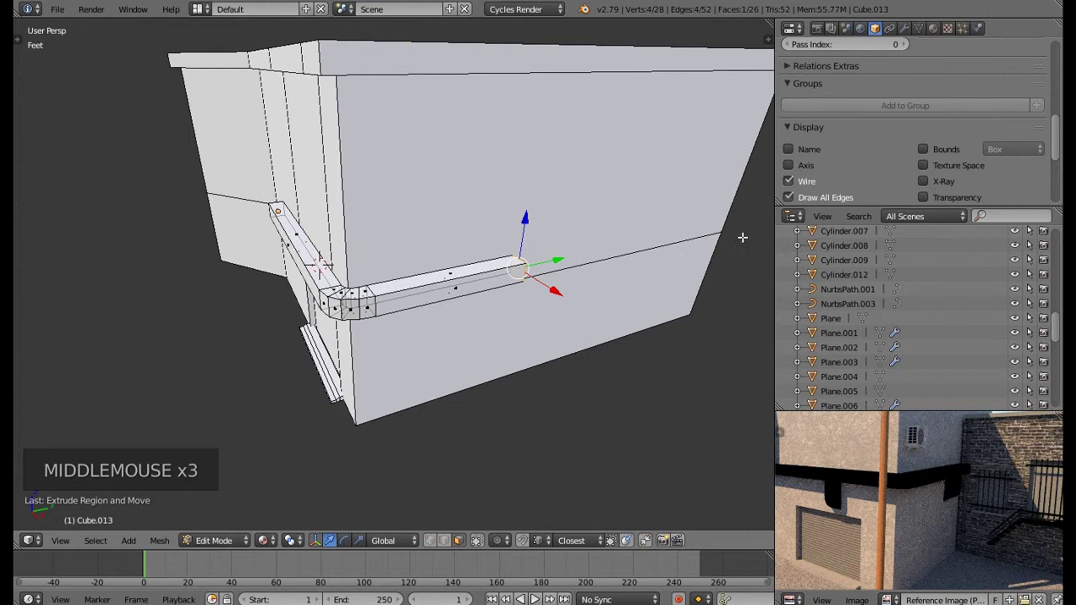
{"action": "middle_click_drag", "start_coordinate": [467, 301], "coordinate": [452, 294]}
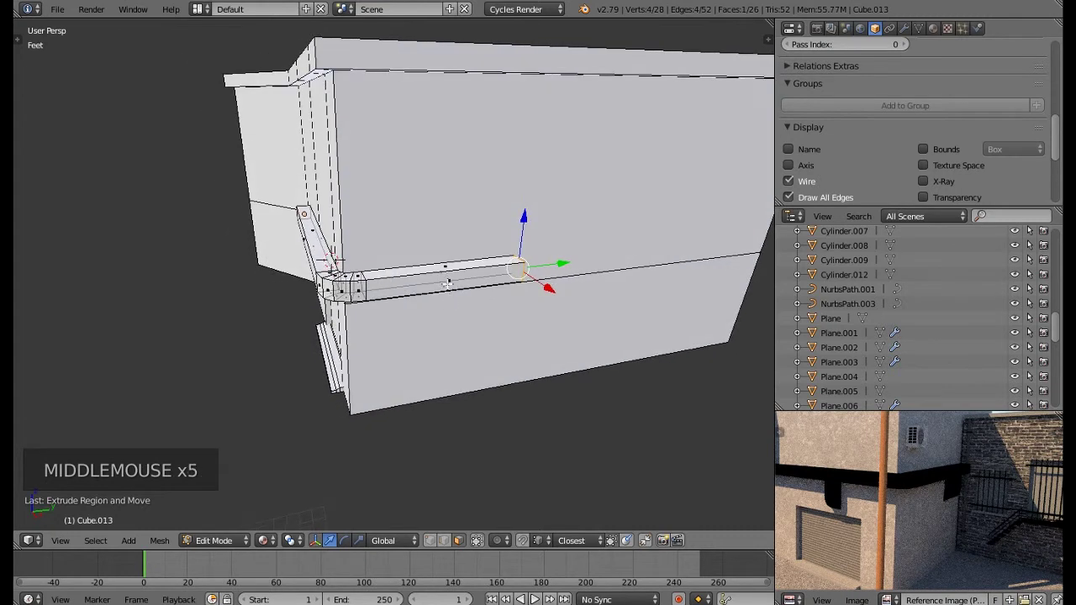
{"action": "key", "text": "ctrl+r"}
{"action": "scroll", "coordinate": [448, 284], "scroll_direction": "up", "scroll_amount": 1}
{"action": "left_click", "coordinate": [448, 284]}
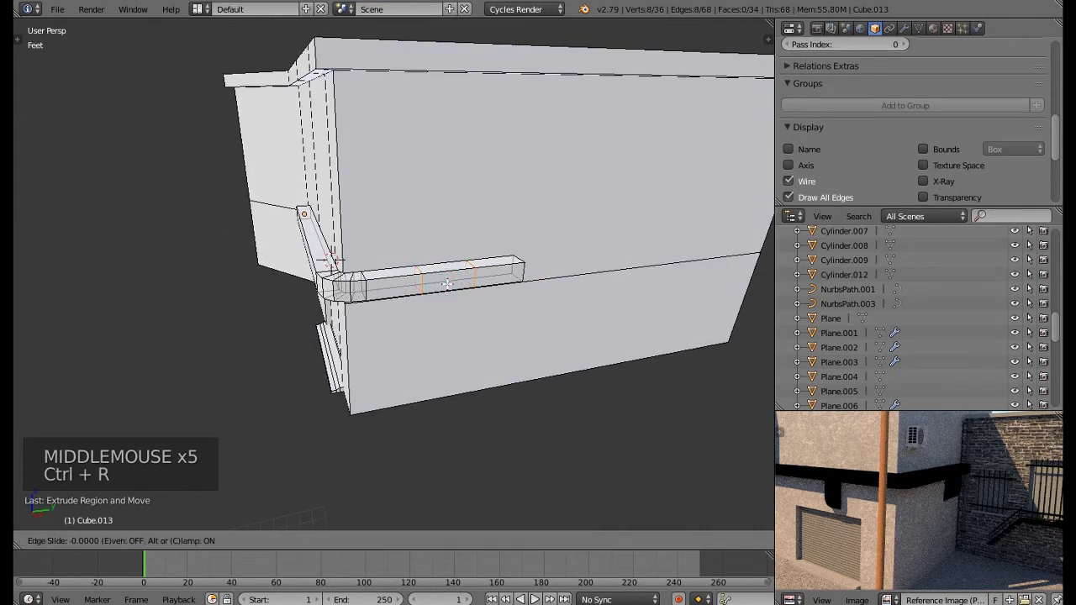
{"action": "right_click", "coordinate": [448, 285]}
Scale the two side-wall loops along Y to bring them close together at bracket width
{"action": "key", "text": "s"}
{"action": "key", "text": "y"}
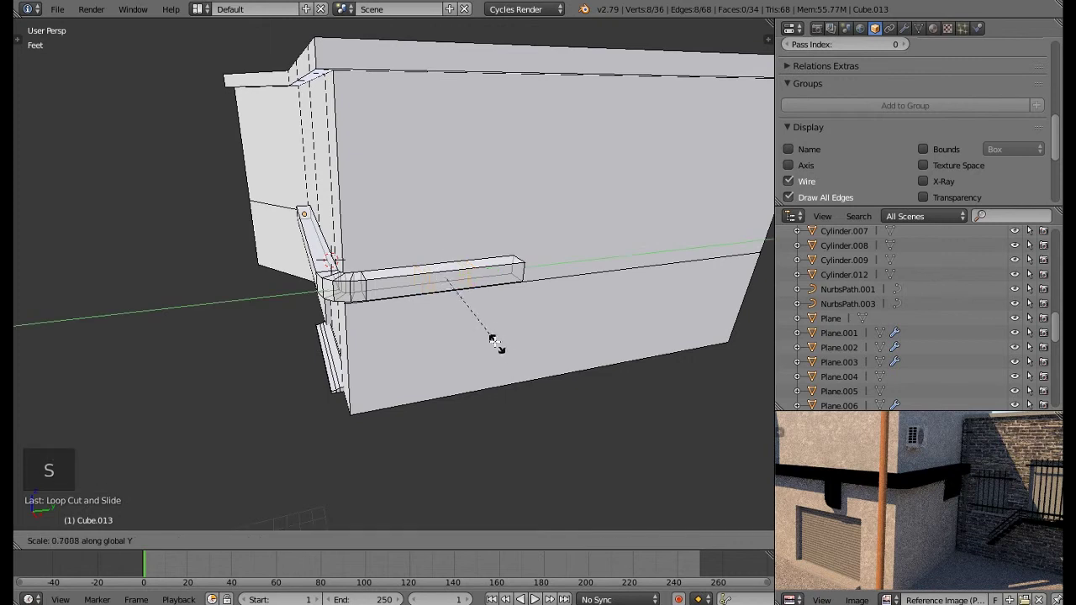
{"action": "left_click", "coordinate": [476, 328]}
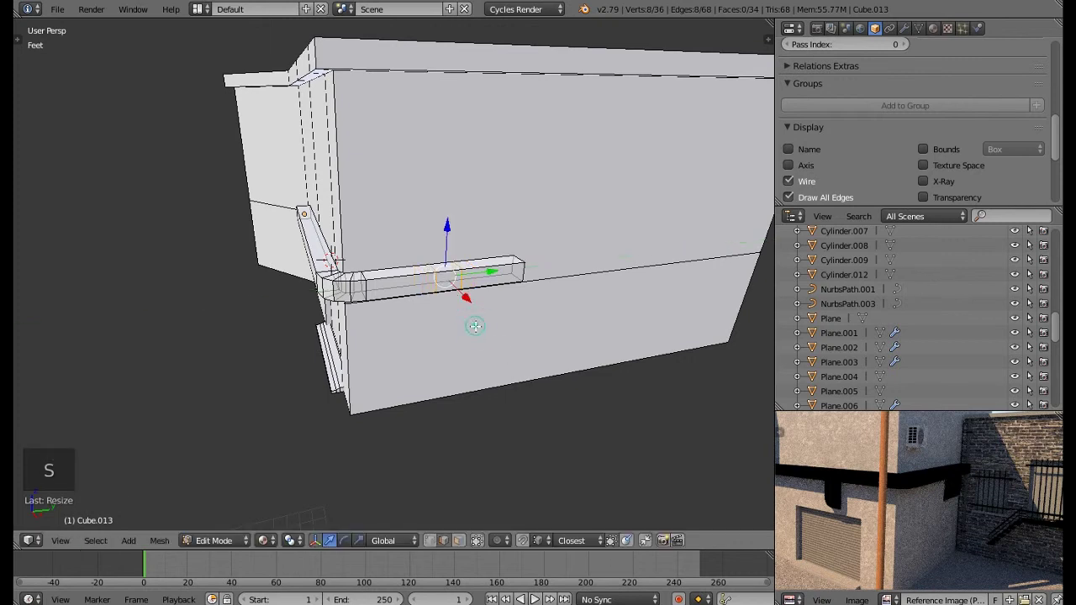
Extrude the ledge's bottom face between the two side-wall loops downward to form a support bracket like the reference
{"action": "scroll", "coordinate": [951, 486], "scroll_direction": "up", "scroll_amount": 4}
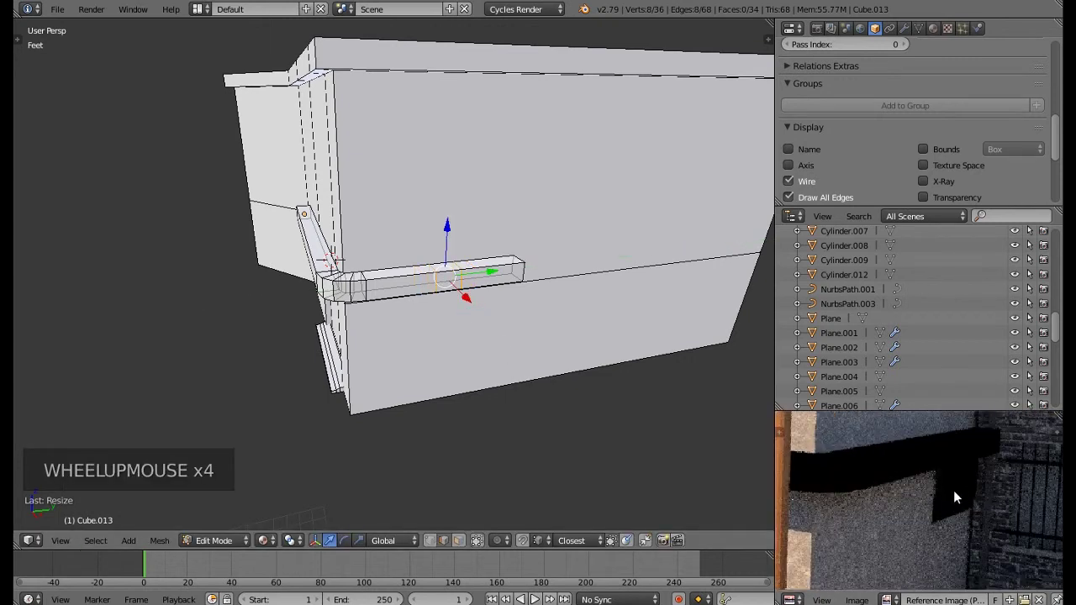
{"action": "middle_click_drag", "start_coordinate": [504, 336], "coordinate": [471, 320]}
{"action": "middle_click_drag", "start_coordinate": [483, 483], "coordinate": [484, 483]}
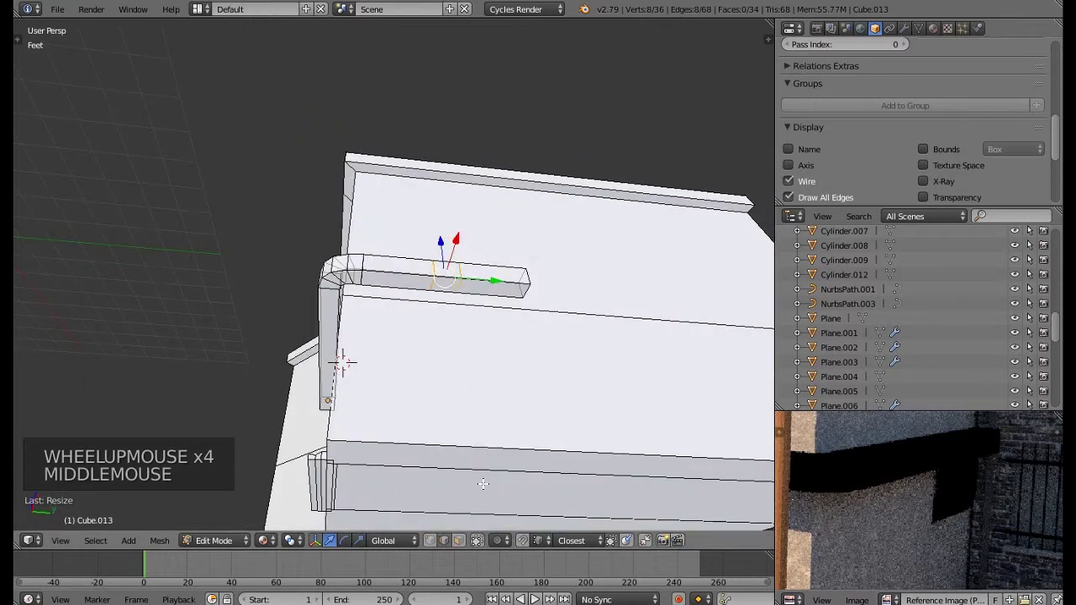
{"action": "left_click", "coordinate": [459, 540]}
{"action": "right_click", "coordinate": [448, 285]}
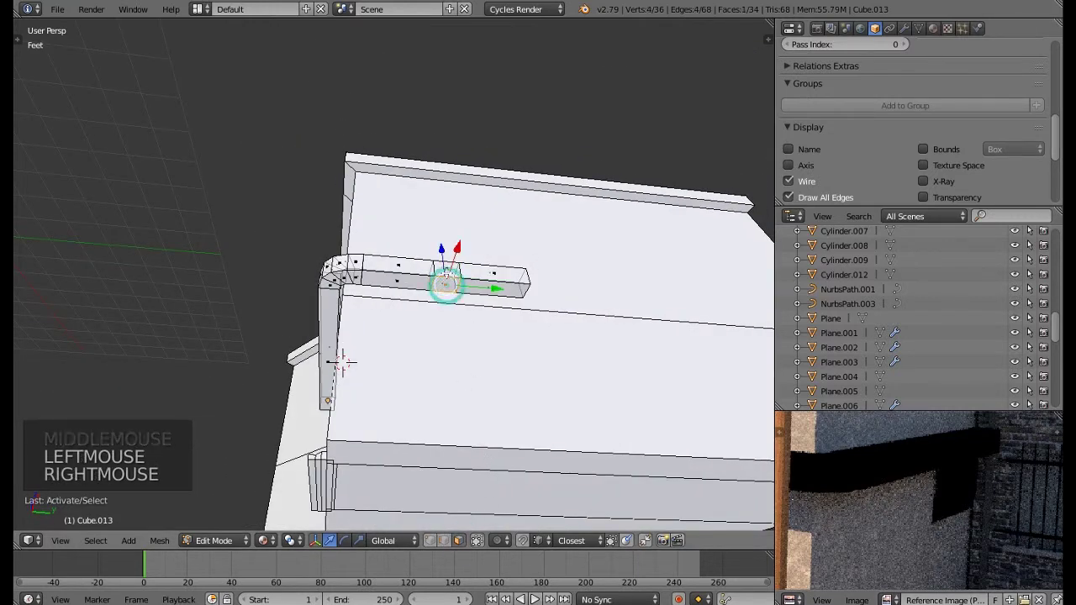
{"action": "middle_click_drag", "start_coordinate": [443, 283], "coordinate": [459, 330]}
{"action": "key", "text": "e"}
{"action": "key", "text": "e"}
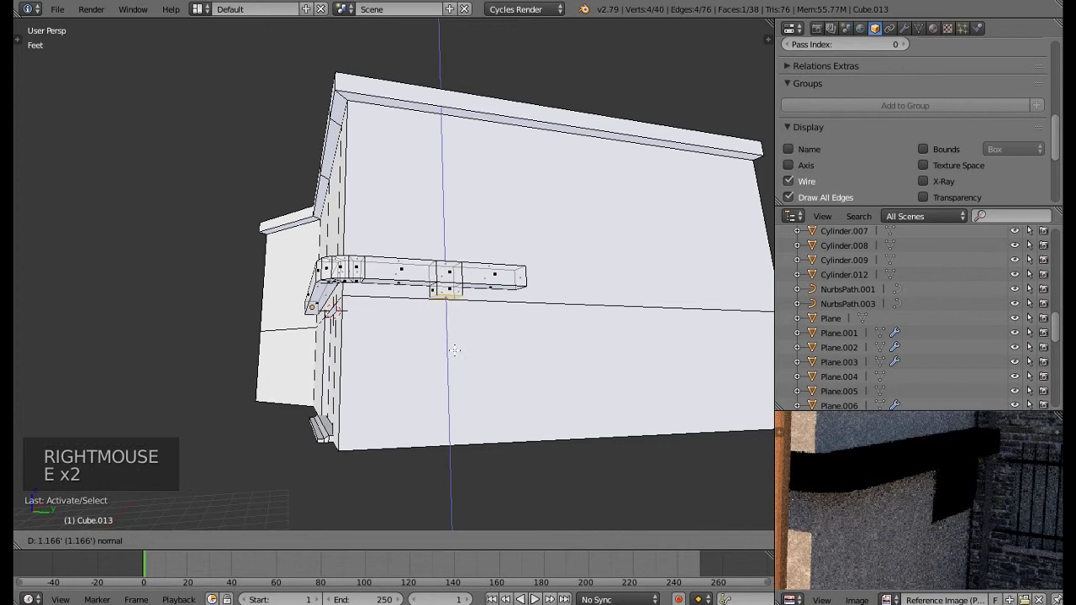
{"action": "left_click", "coordinate": [449, 380]}
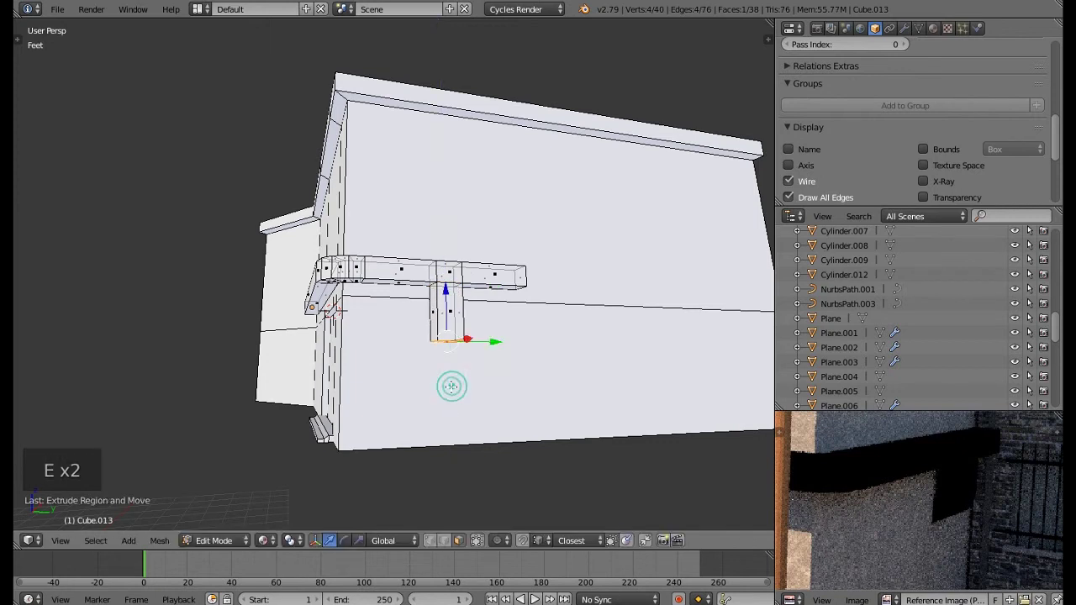
{"action": "middle_click_drag", "start_coordinate": [446, 384], "coordinate": [424, 395]}
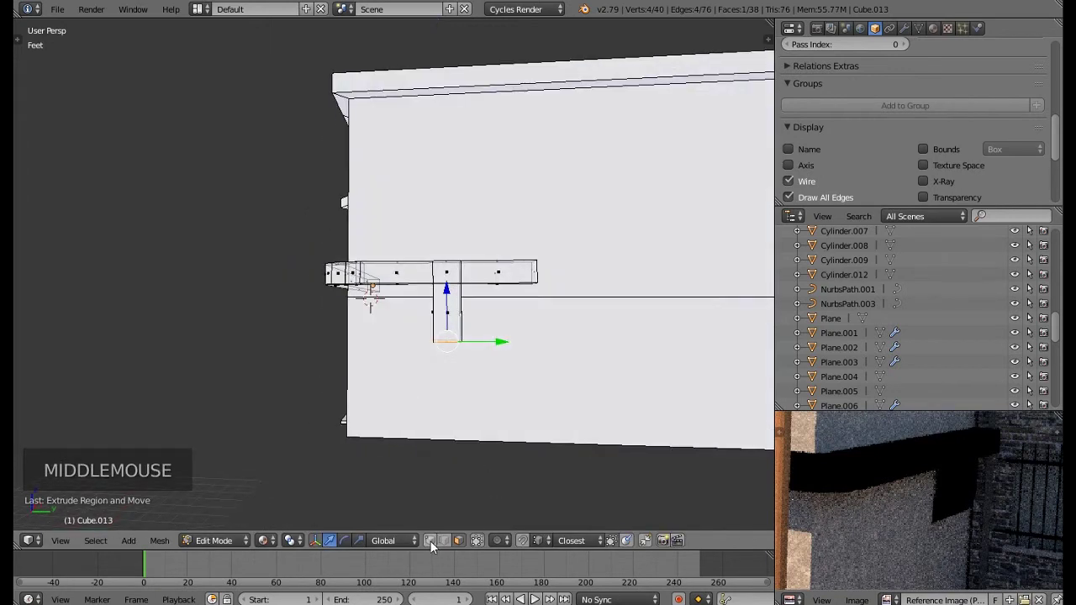
{"action": "left_click", "coordinate": [429, 540]}
{"action": "key", "text": "a"}
{"action": "key", "text": "c"}
{"action": "mouse_move", "coordinate": [479, 361]}
{"action": "left_mouse_down"}
{"action": "mouse_move", "coordinate": [460, 293]}
{"action": "mouse_move", "coordinate": [502, 300]}
{"action": "mouse_move", "coordinate": [481, 312]}
{"action": "left_mouse_up"}
{"action": "right_click", "coordinate": [460, 271]}
Cut one horizontal edge loop around the middle of the side-wall bracket without sliding it
{"action": "middle_click_drag", "start_coordinate": [482, 312], "coordinate": [571, 350]}
{"action": "key", "text": "Tab"}
{"action": "key", "text": "Tab"}
{"action": "scroll", "coordinate": [572, 351], "scroll_direction": "up", "scroll_amount": 3}
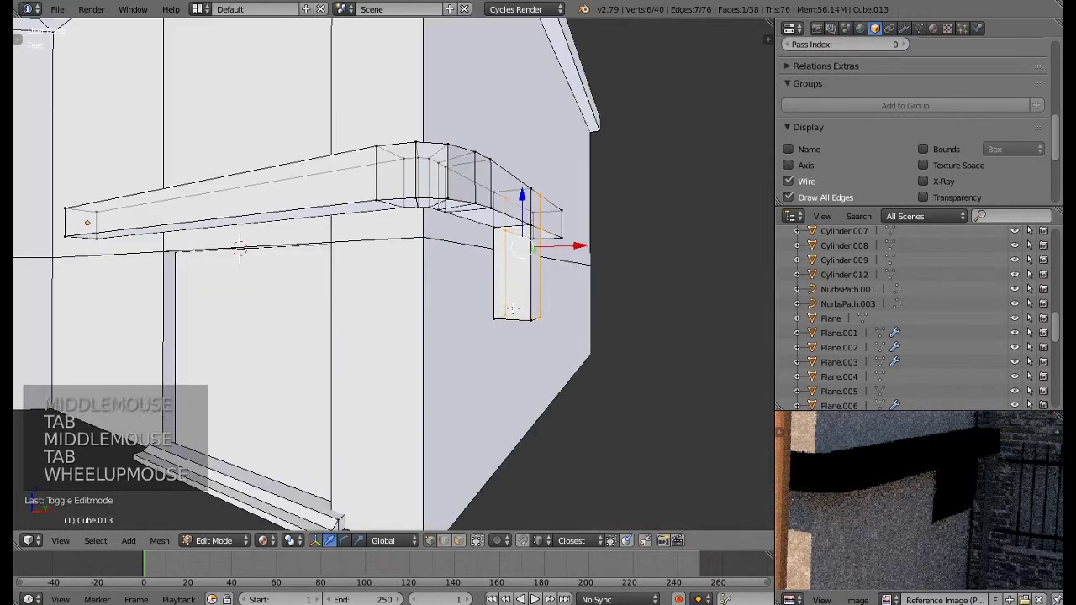
{"action": "key", "text": "ctrl+r"}
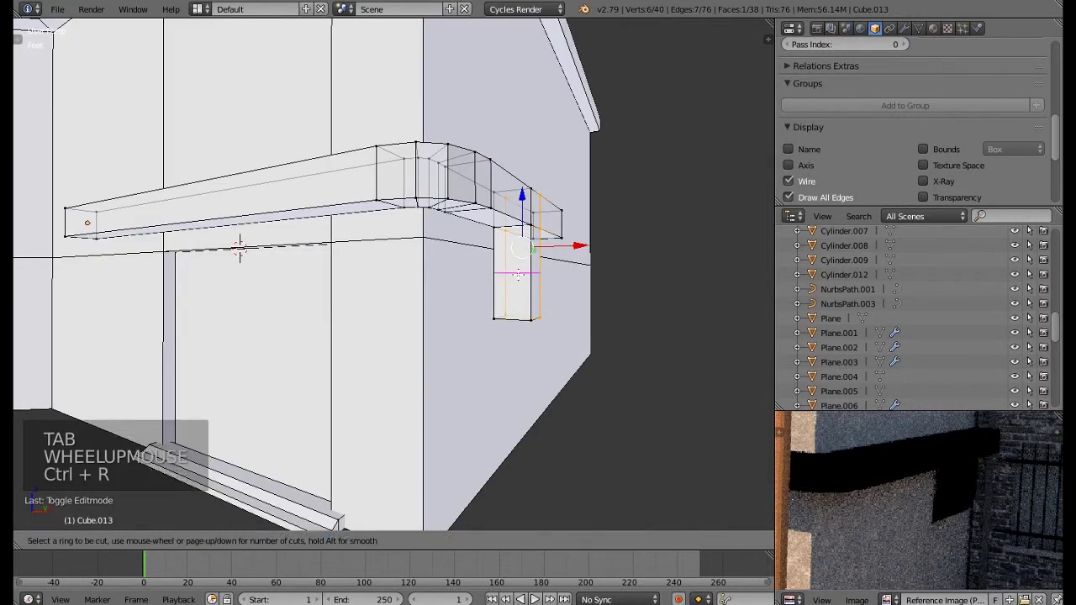
{"action": "left_click", "coordinate": [517, 274]}
{"action": "right_click", "coordinate": [518, 275]}
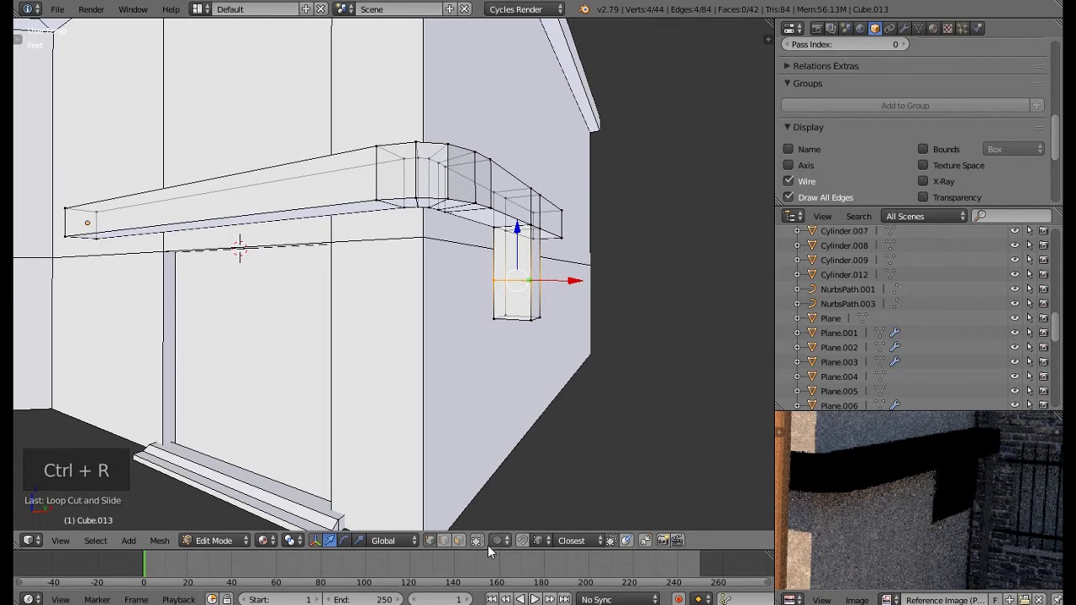
Extrude the inner face of the bracket's lower half about 3.5 inches toward the side wall
{"action": "left_click", "coordinate": [458, 542]}
{"action": "right_click", "coordinate": [494, 299]}
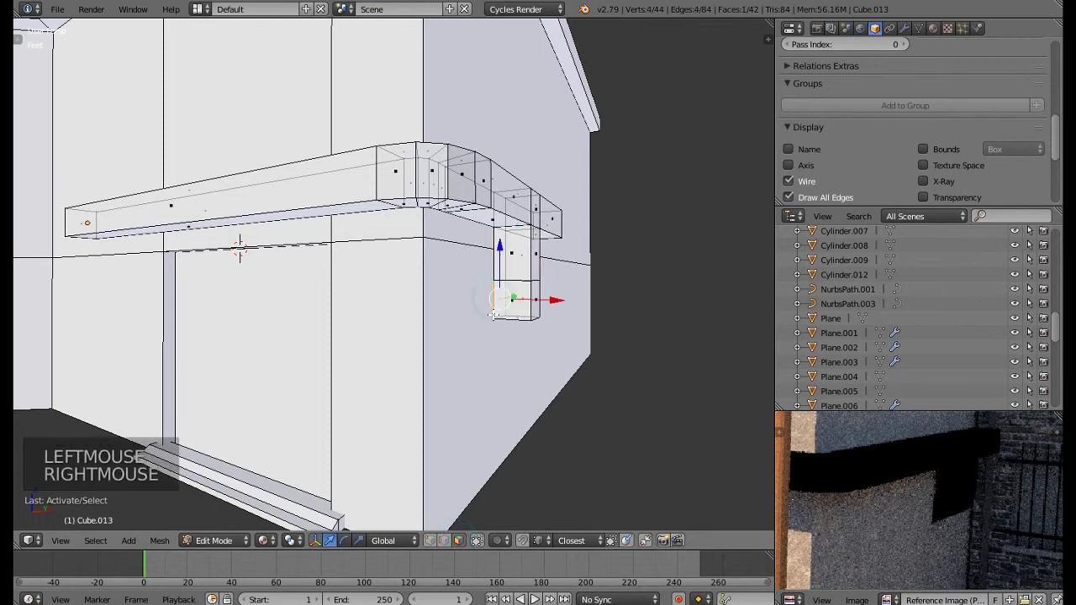
{"action": "scroll", "coordinate": [495, 299], "scroll_direction": "up", "scroll_amount": 6}
{"action": "middle_click_drag", "start_coordinate": [495, 299], "coordinate": [516, 316]}
{"action": "key", "text": "e"}
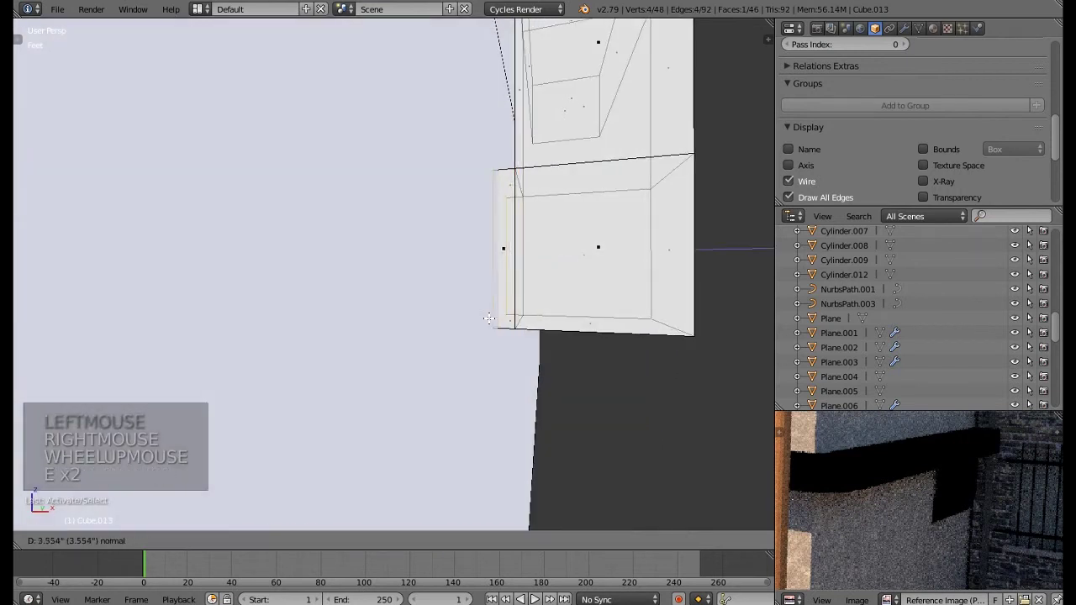
{"action": "left_click", "coordinate": [496, 321]}
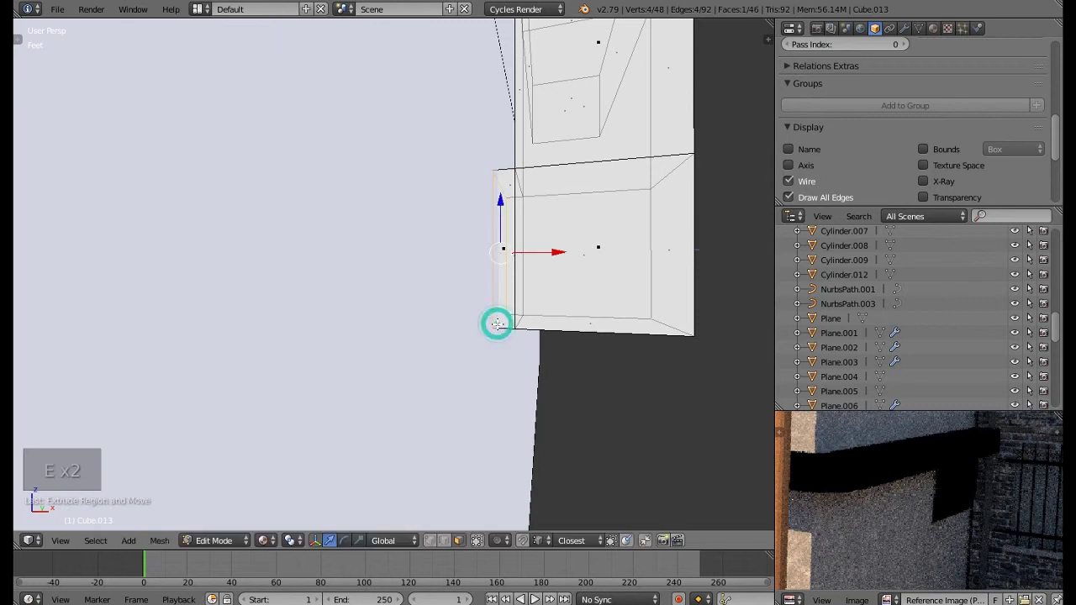
Move the bracket's lower outer edge up along Z and inward along X to bevel its bottom
{"action": "scroll", "coordinate": [498, 326], "scroll_direction": "down", "scroll_amount": 2}
{"action": "key", "text": "Tab"}
{"action": "scroll", "coordinate": [498, 330], "scroll_direction": "down", "scroll_amount": 2}
{"action": "mouse_move", "coordinate": [480, 346]}
{"action": "middle_mouse_down"}
{"action": "mouse_move", "coordinate": [377, 325]}
{"action": "mouse_move", "coordinate": [468, 353]}
{"action": "middle_mouse_up"}
{"action": "scroll", "coordinate": [468, 351], "scroll_direction": "up", "scroll_amount": 3}
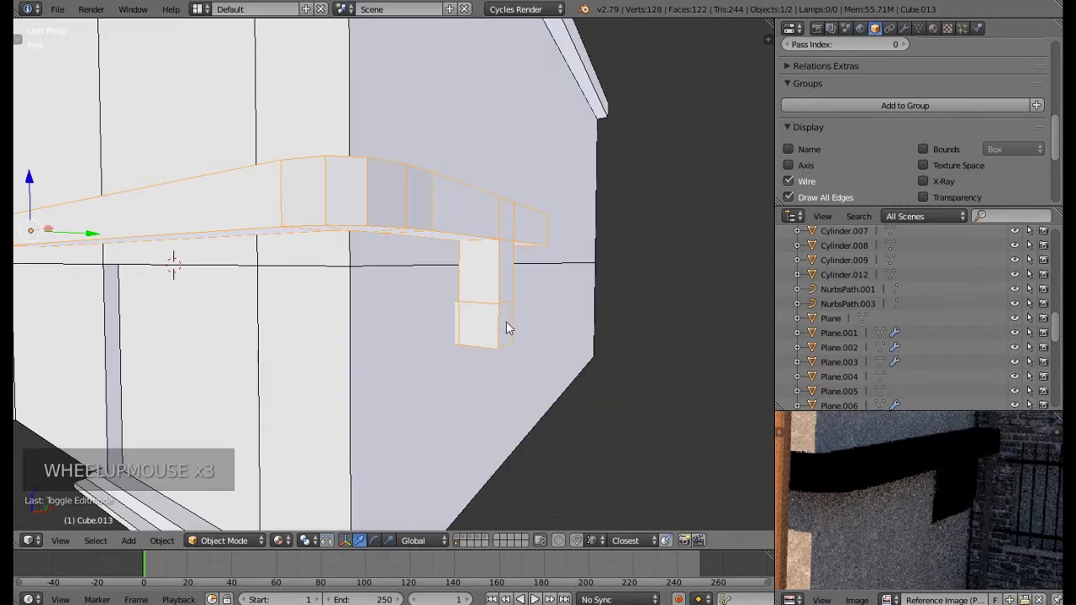
{"action": "key", "text": "Tab"}
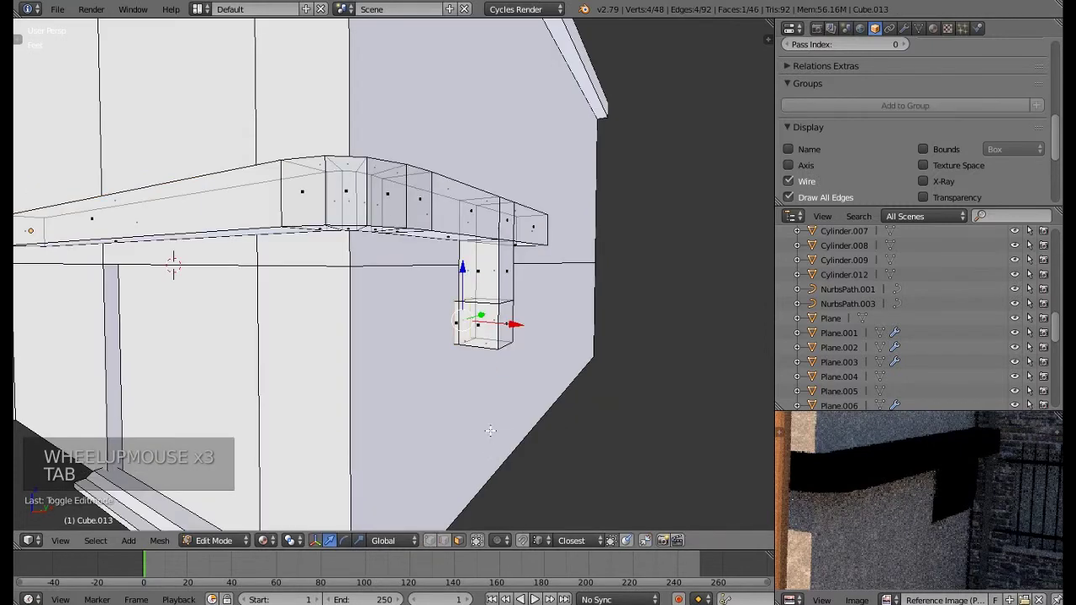
{"action": "left_click", "coordinate": [444, 540]}
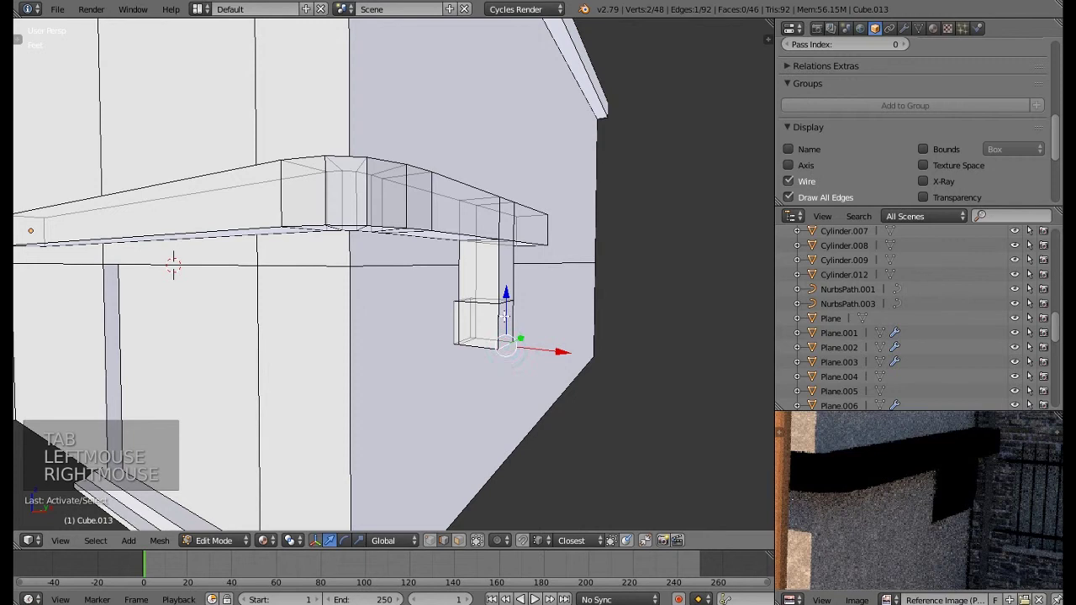
{"action": "left_click_drag", "start_coordinate": [505, 316], "coordinate": [505, 297]}
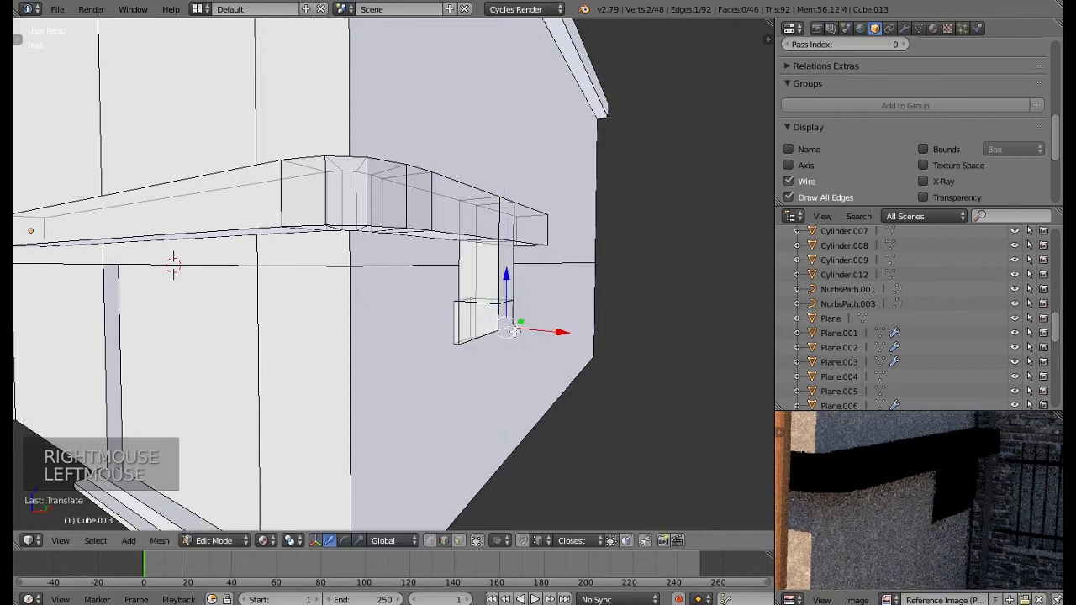
{"action": "left_click_drag", "start_coordinate": [538, 333], "coordinate": [524, 334]}
{"action": "key", "text": "Tab"}
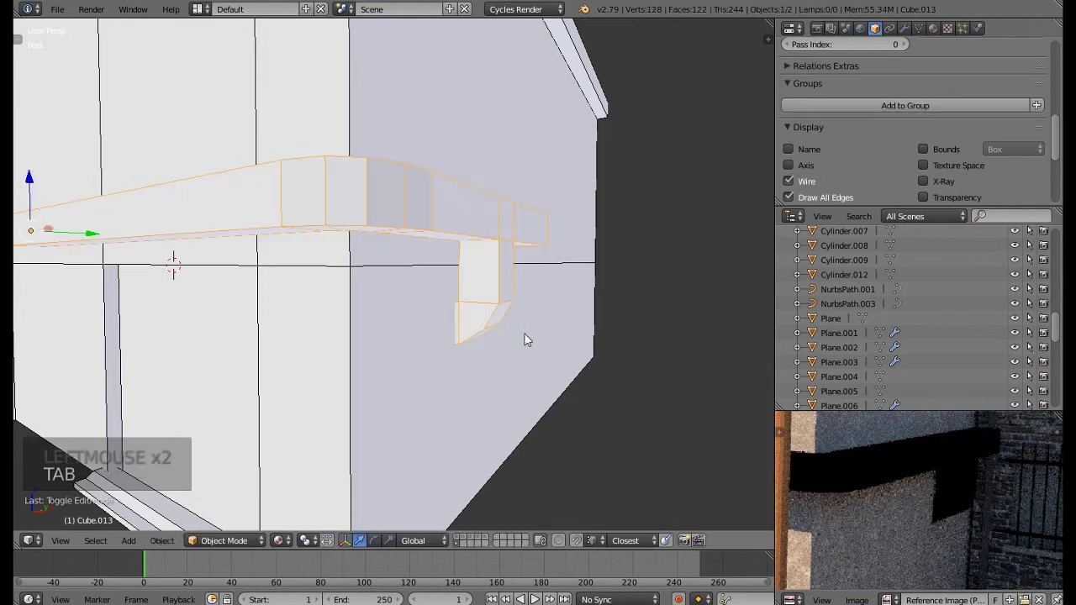
Compare the ledge with the reference image and raise the whole object along Z
{"action": "scroll", "coordinate": [524, 334], "scroll_direction": "down", "scroll_amount": 4}
{"action": "middle_click_drag", "start_coordinate": [521, 342], "coordinate": [561, 368]}
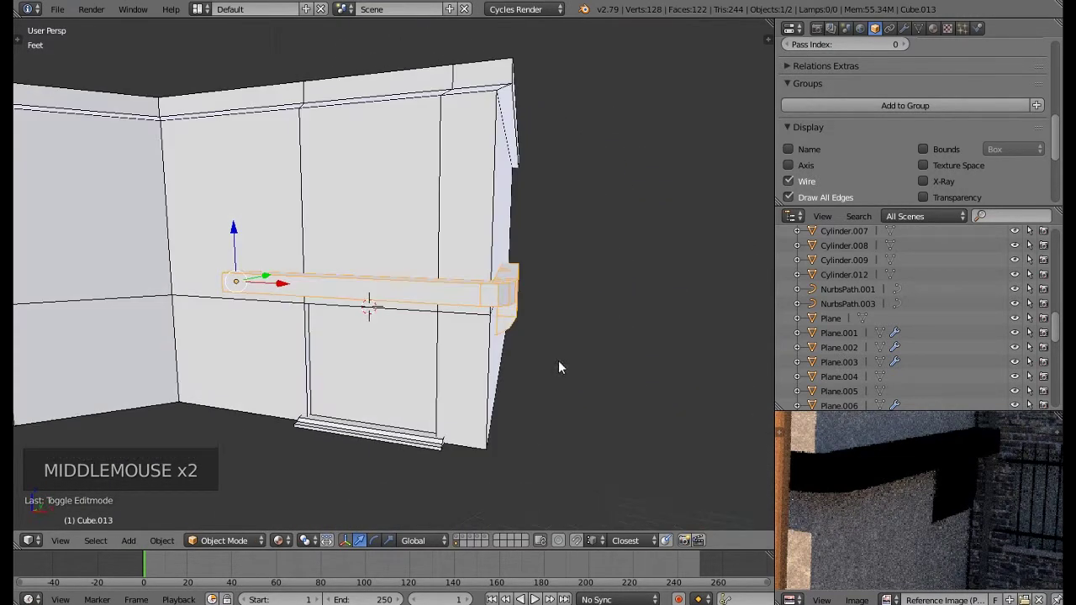
{"action": "middle_click_drag", "start_coordinate": [940, 498], "coordinate": [973, 504]}
{"action": "middle_click_drag", "start_coordinate": [883, 505], "coordinate": [935, 523]}
{"action": "scroll", "coordinate": [947, 504], "scroll_direction": "down", "scroll_amount": 4}
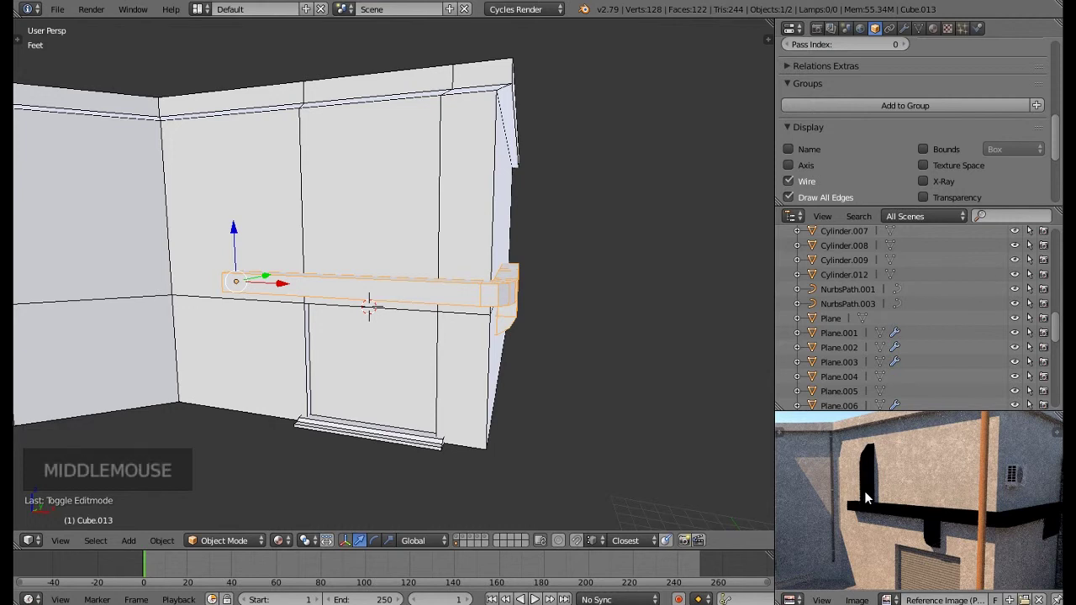
{"action": "middle_click_drag", "start_coordinate": [457, 329], "coordinate": [359, 303]}
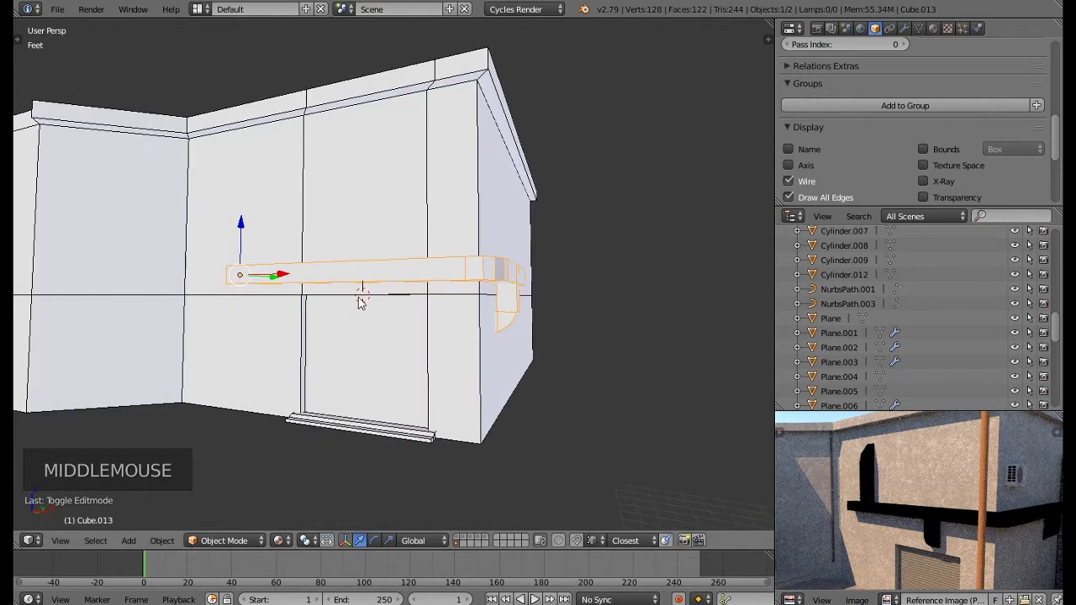
{"action": "left_click_drag", "start_coordinate": [241, 234], "coordinate": [244, 194]}
Cut two edge loops across the ledge's front section and slide them toward the corner
{"action": "middle_click_drag", "start_coordinate": [278, 240], "coordinate": [354, 278]}
{"action": "key", "text": "Tab"}
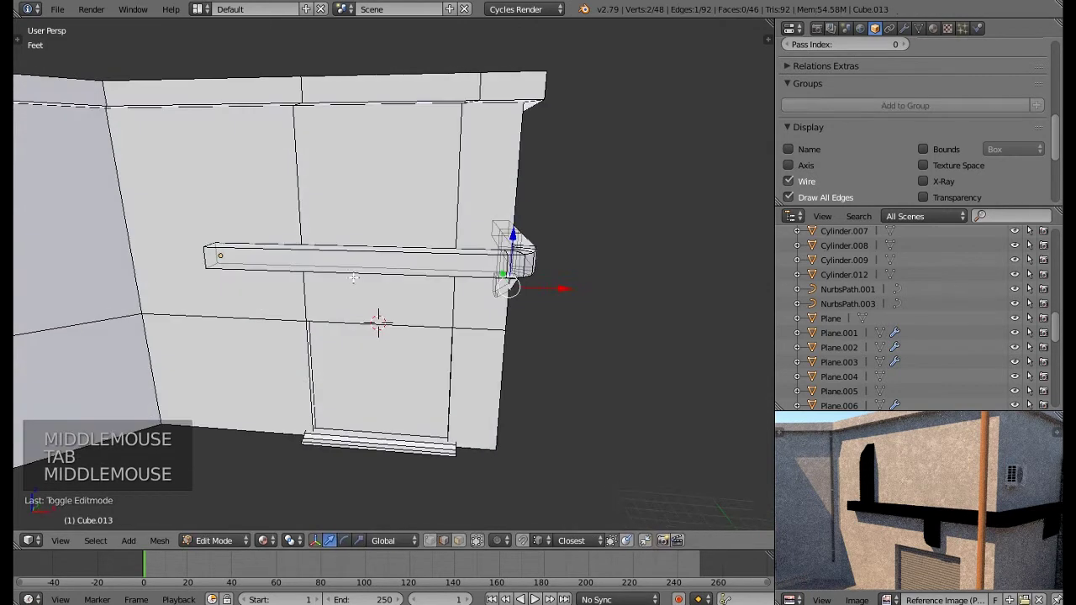
{"action": "key", "text": "ctrl+r"}
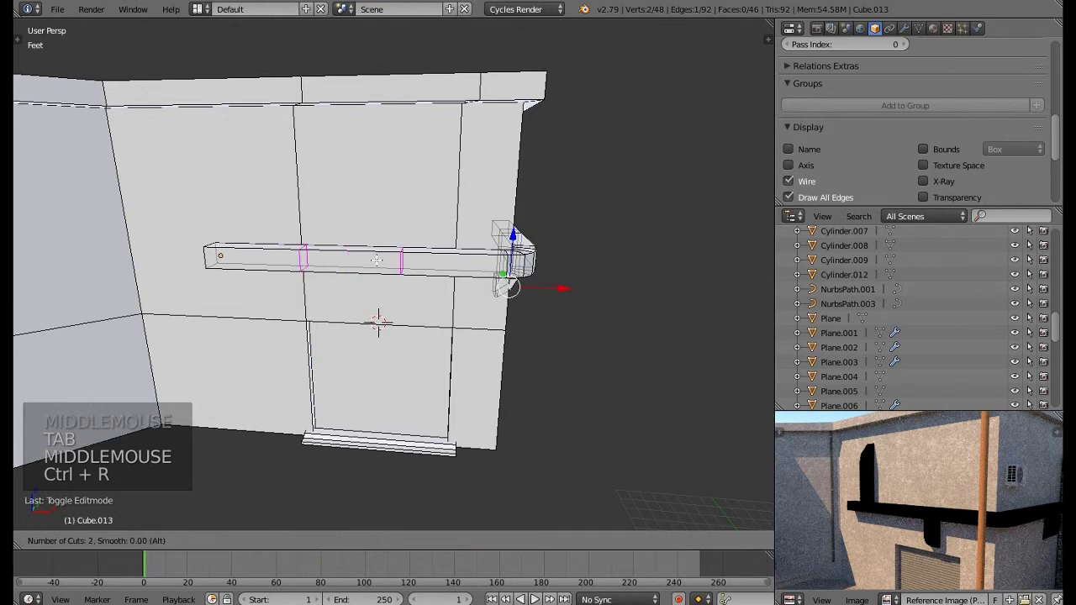
{"action": "left_click", "coordinate": [377, 259]}
{"action": "left_click", "coordinate": [424, 269]}
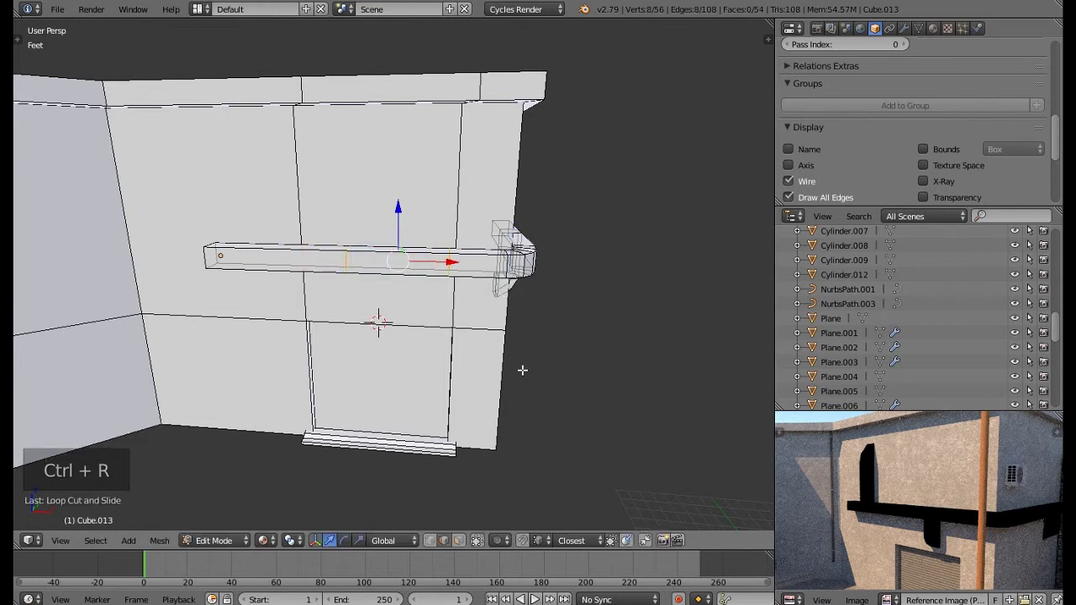
Scale the two front loops to about 0.24 along X to mark out a narrow bracket width
{"action": "key", "text": "s"}
{"action": "key", "text": "x"}
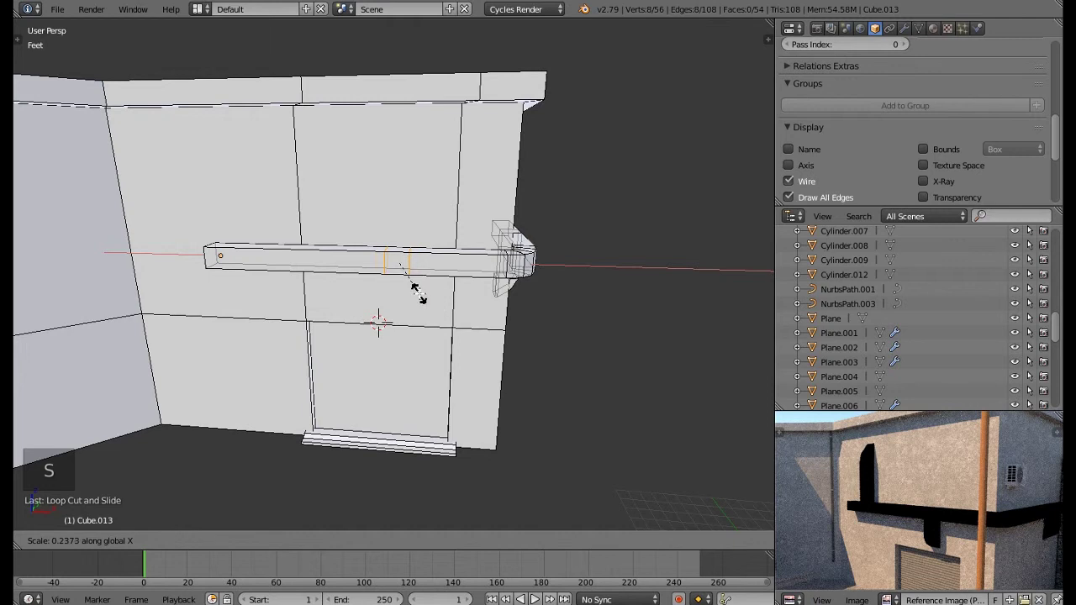
{"action": "left_click", "coordinate": [418, 292]}
{"action": "middle_click_drag", "start_coordinate": [417, 293], "coordinate": [457, 379]}
{"action": "scroll", "coordinate": [384, 257], "scroll_direction": "up", "scroll_amount": 2}
{"action": "scroll", "coordinate": [457, 379], "scroll_direction": "down", "scroll_amount": 1}
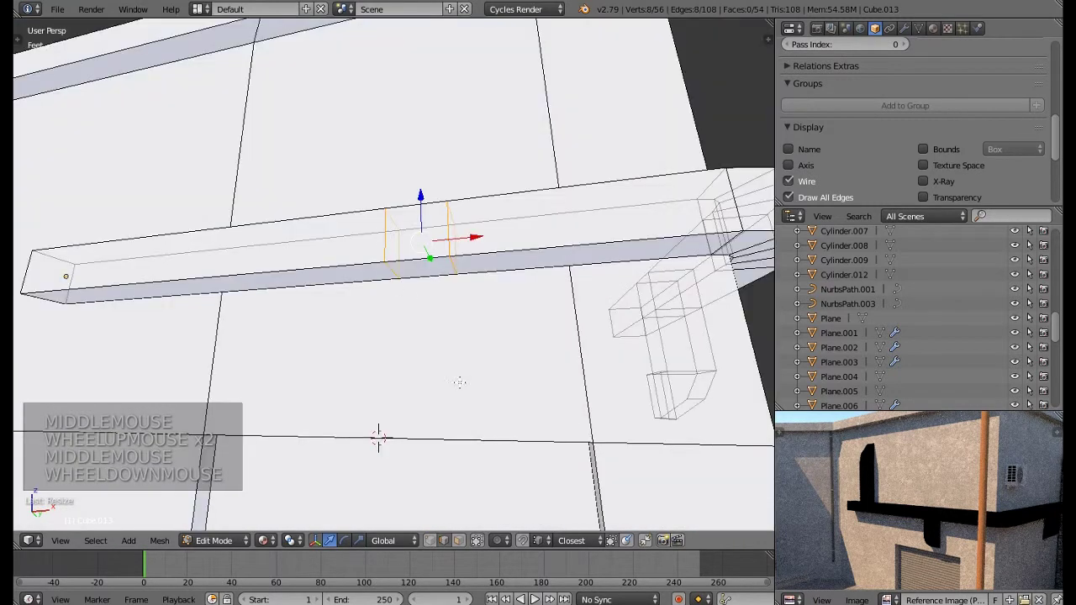
Extrude the narrow underside face of the ledge's front section downward three times to form a segmented bracket
{"action": "left_click", "coordinate": [460, 539]}
{"action": "left_click", "coordinate": [421, 270]}
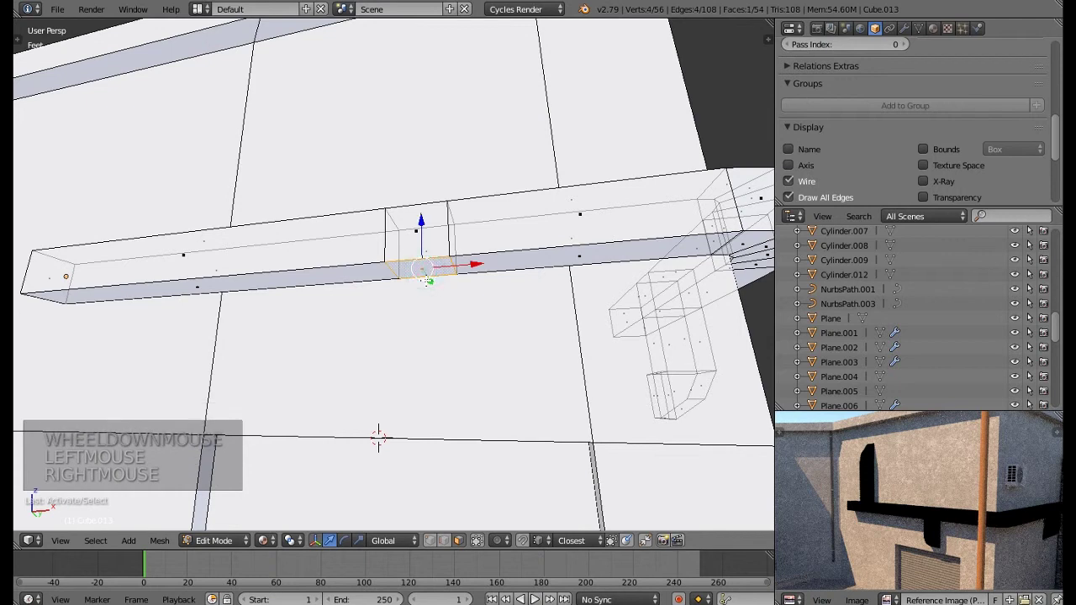
{"action": "key", "text": "e"}
{"action": "key", "text": "e"}
{"action": "left_click", "coordinate": [430, 345]}
{"action": "key", "text": "e"}
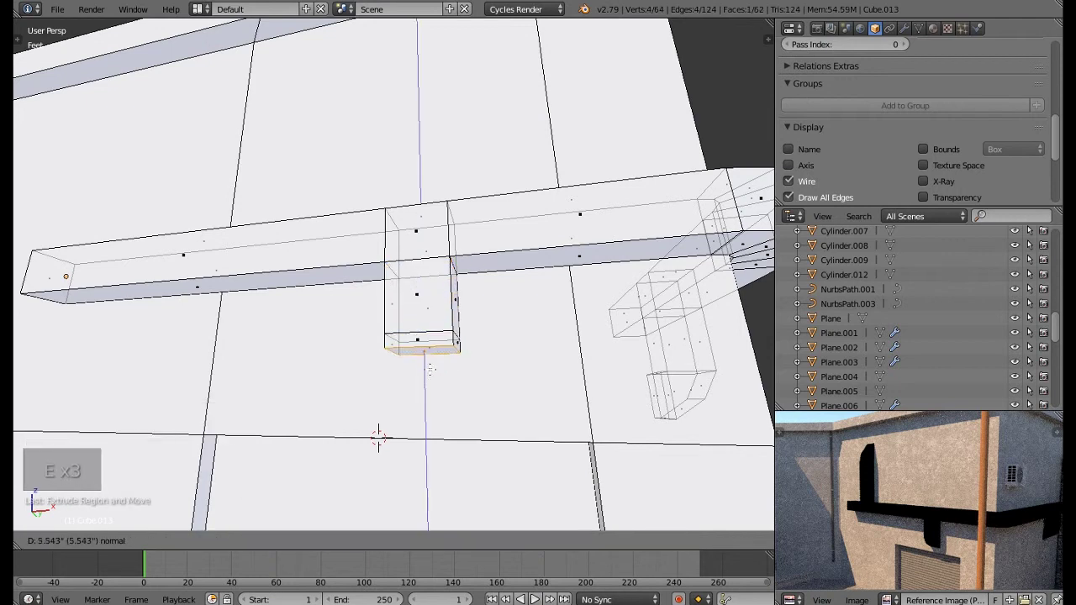
{"action": "left_click", "coordinate": [430, 373]}
{"action": "middle_click_drag", "start_coordinate": [427, 373], "coordinate": [452, 407]}
{"action": "key", "text": "e"}
{"action": "key", "text": "e"}
{"action": "left_click", "coordinate": [420, 411]}
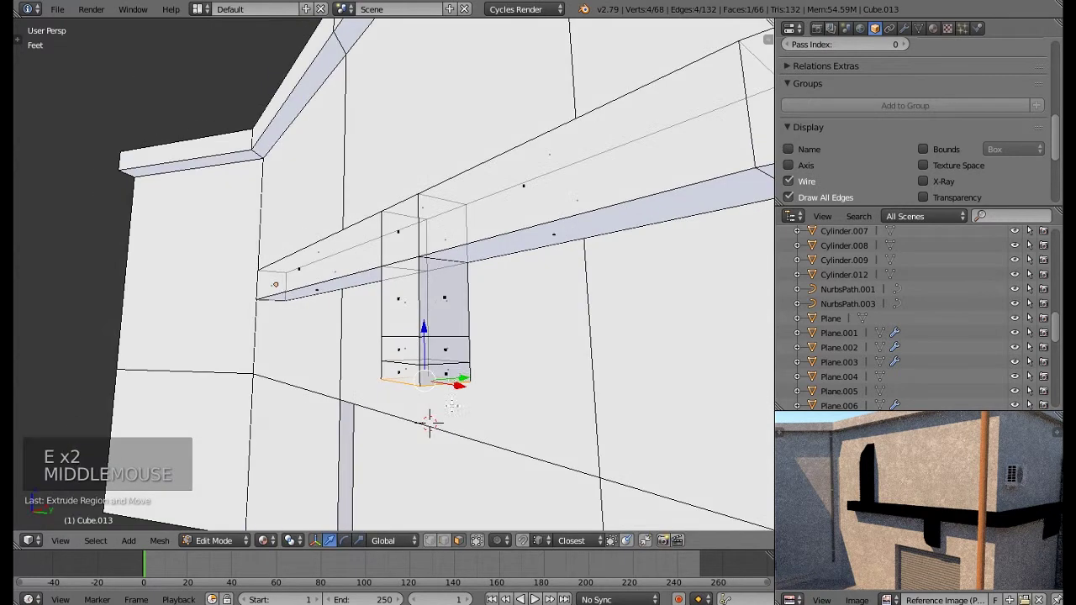
Shift the bracket's bottom face along Y toward the wall and rotate it around X to slant its underside
{"action": "left_click_drag", "start_coordinate": [461, 378], "coordinate": [481, 383]}
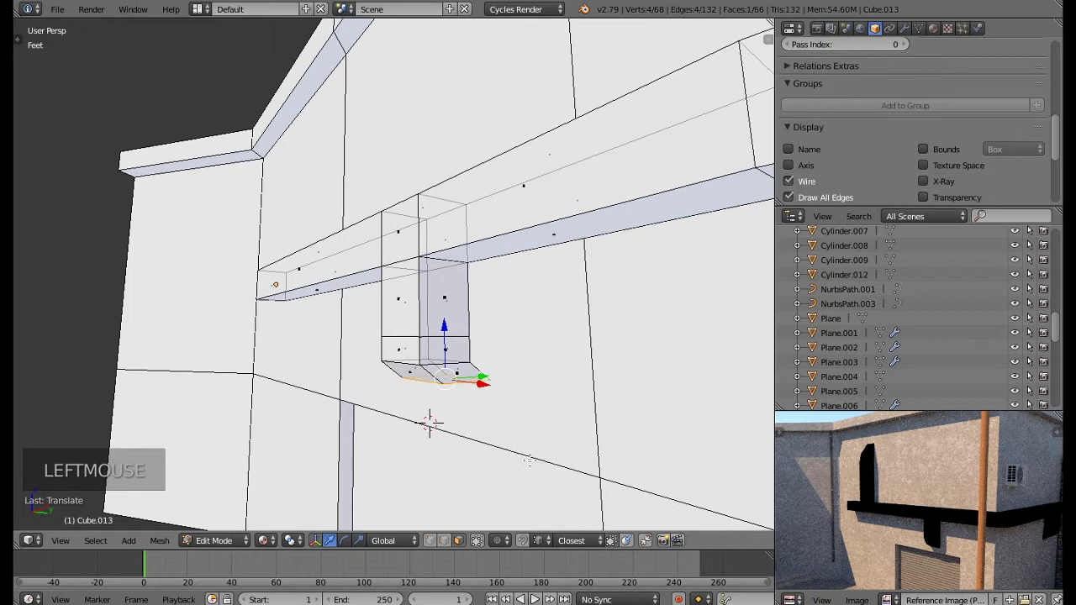
{"action": "middle_click_drag", "start_coordinate": [529, 460], "coordinate": [539, 457]}
{"action": "key", "text": "r"}
{"action": "key", "text": "x"}
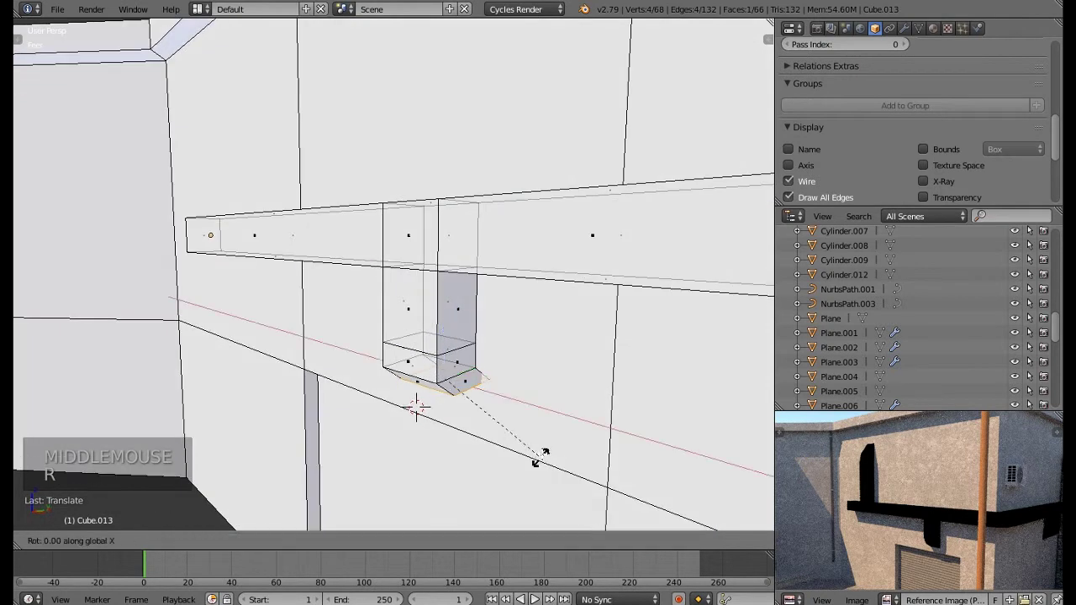
{"action": "left_click", "coordinate": [560, 379]}
Select the edge loop just above the bracket's bottom face, rotate it around X and shift it along Y to smooth the bend
{"action": "middle_click_drag", "start_coordinate": [556, 380], "coordinate": [484, 392]}
{"action": "right_click", "coordinate": [445, 403]}
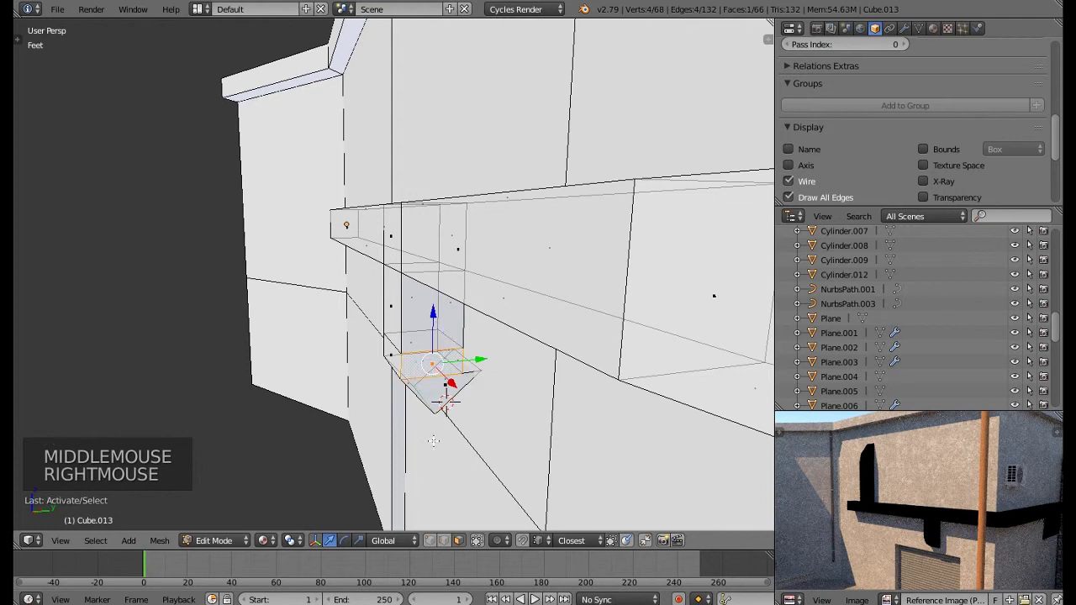
{"action": "left_click", "coordinate": [431, 375]}
{"action": "right_click", "coordinate": [432, 375]}
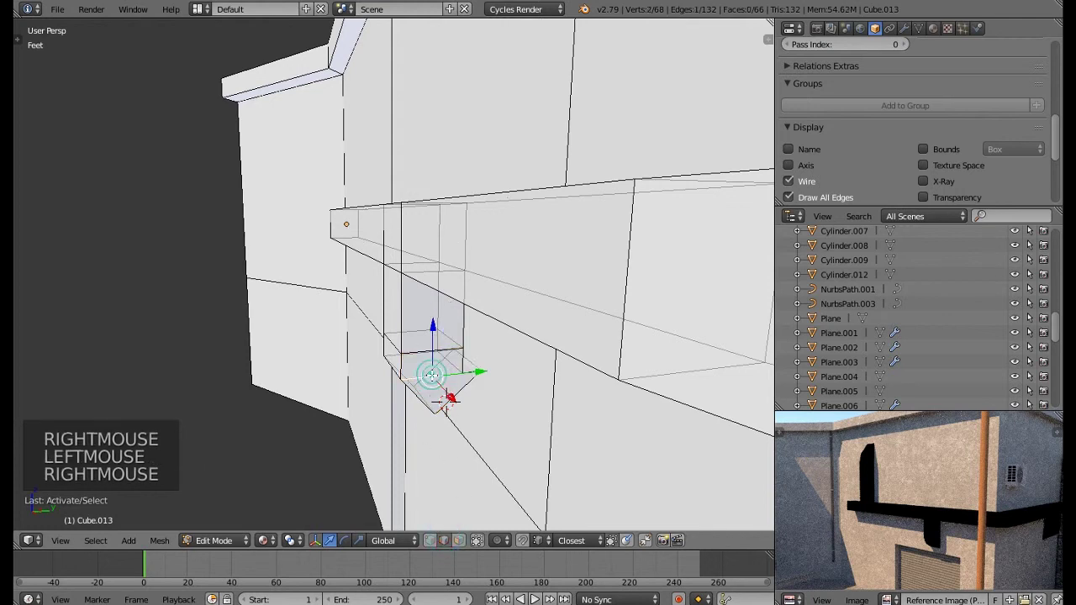
{"action": "right_click", "coordinate": [443, 404], "text": "alt"}
{"action": "key", "text": "r"}
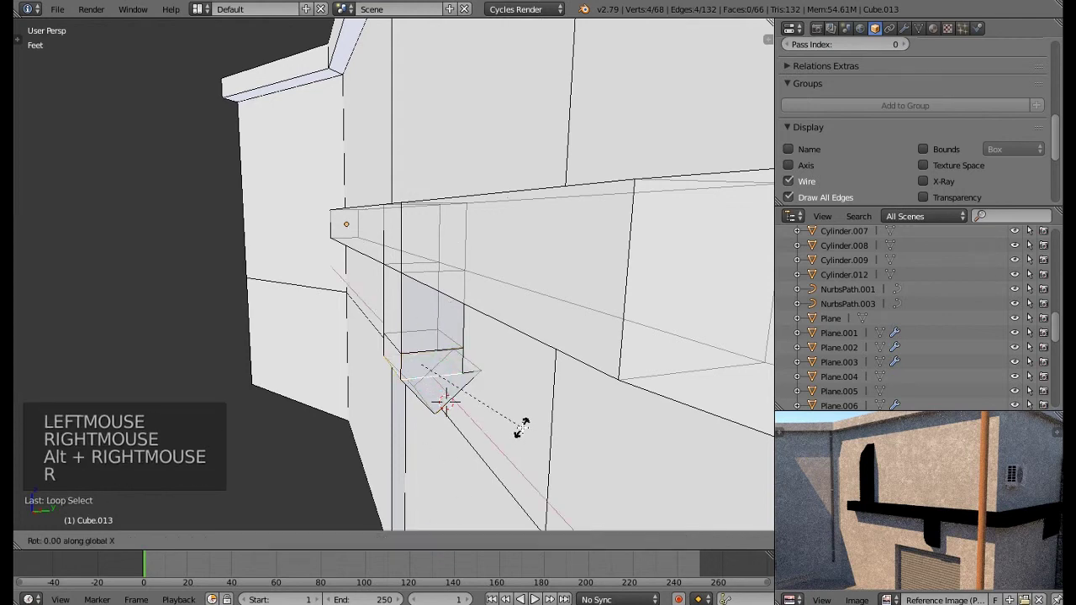
{"action": "left_click", "coordinate": [545, 387]}
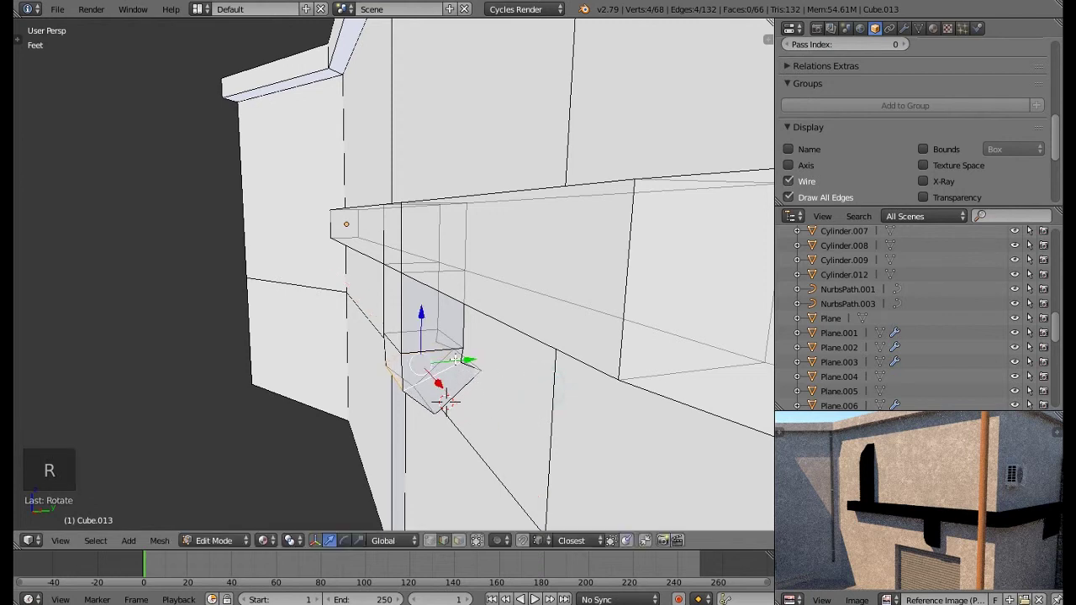
{"action": "left_click_drag", "start_coordinate": [469, 363], "coordinate": [462, 361]}
Try to reposition the bracket's lowest edge along Z and Y, and undo the last move
{"action": "right_click", "coordinate": [460, 385]}
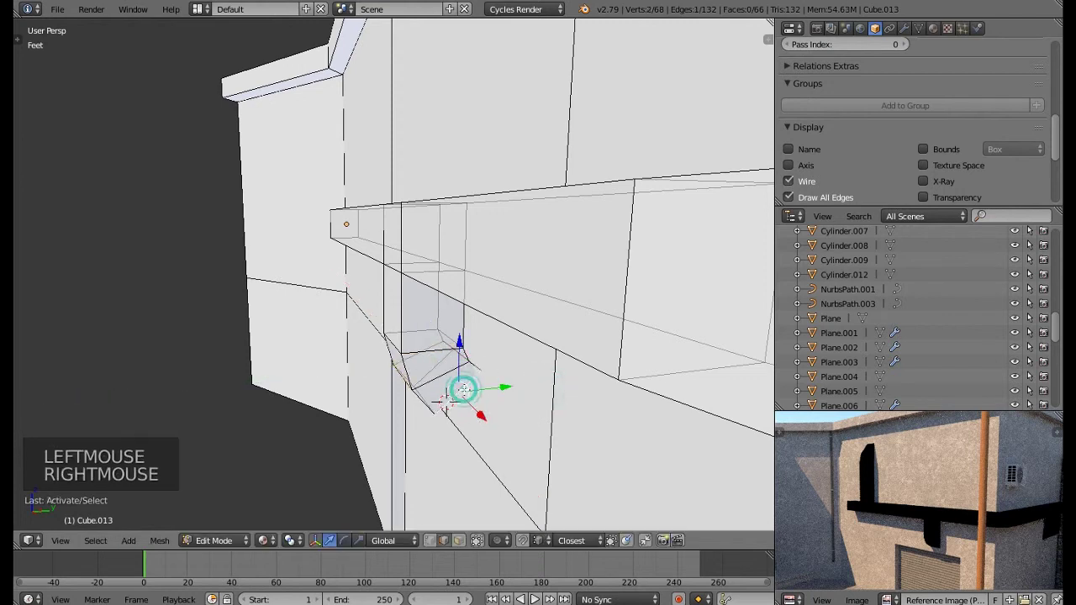
{"action": "right_click", "coordinate": [460, 385], "text": "alt"}
{"action": "right_click", "coordinate": [443, 402], "text": "alt"}
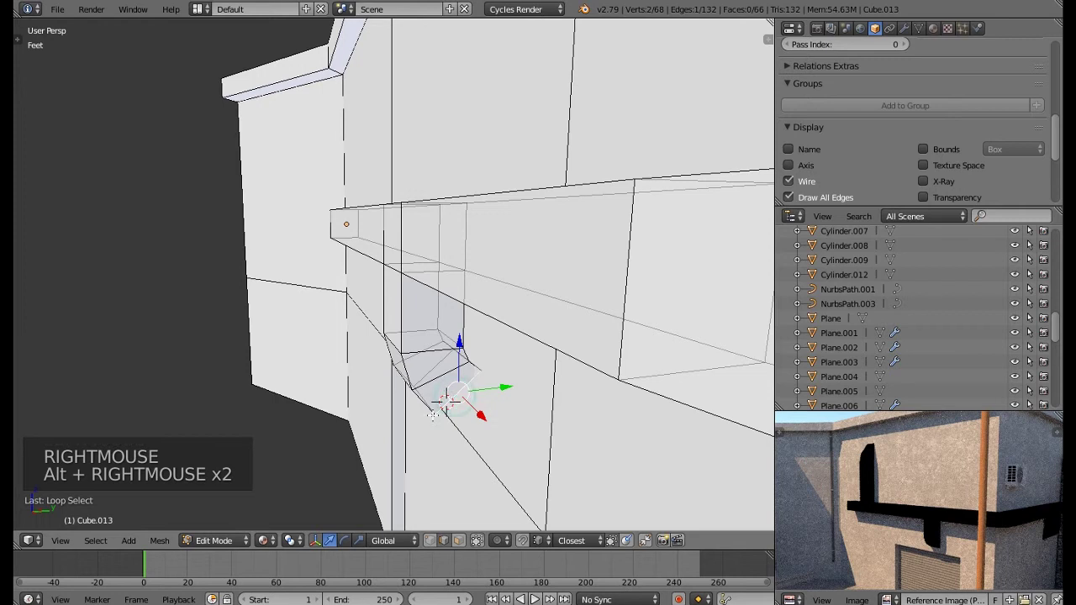
{"action": "middle_click_drag", "start_coordinate": [443, 401], "coordinate": [455, 374]}
{"action": "left_click_drag", "start_coordinate": [456, 339], "coordinate": [458, 370]}
{"action": "middle_click_drag", "start_coordinate": [459, 370], "coordinate": [496, 403]}
{"action": "left_click_drag", "start_coordinate": [500, 401], "coordinate": [533, 385]}
{"action": "middle_click_drag", "start_coordinate": [533, 385], "coordinate": [455, 392]}
{"action": "key", "text": "ctrl+z"}
Select all four edges of the bracket's bottom face and rotate them about 13 degrees around X
{"action": "right_click", "coordinate": [428, 410], "text": "alt"}
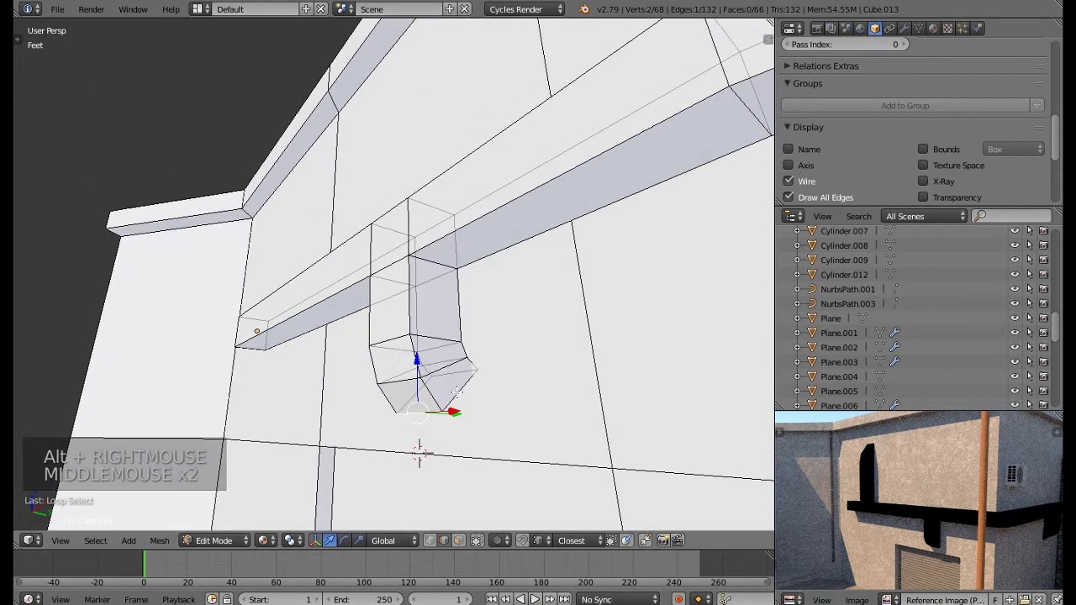
{"action": "scroll", "coordinate": [455, 392], "scroll_direction": "up", "scroll_amount": 3}
{"action": "scroll", "coordinate": [456, 391], "scroll_direction": "down", "scroll_amount": 3}
{"action": "key", "text": "KP_Decimal"}
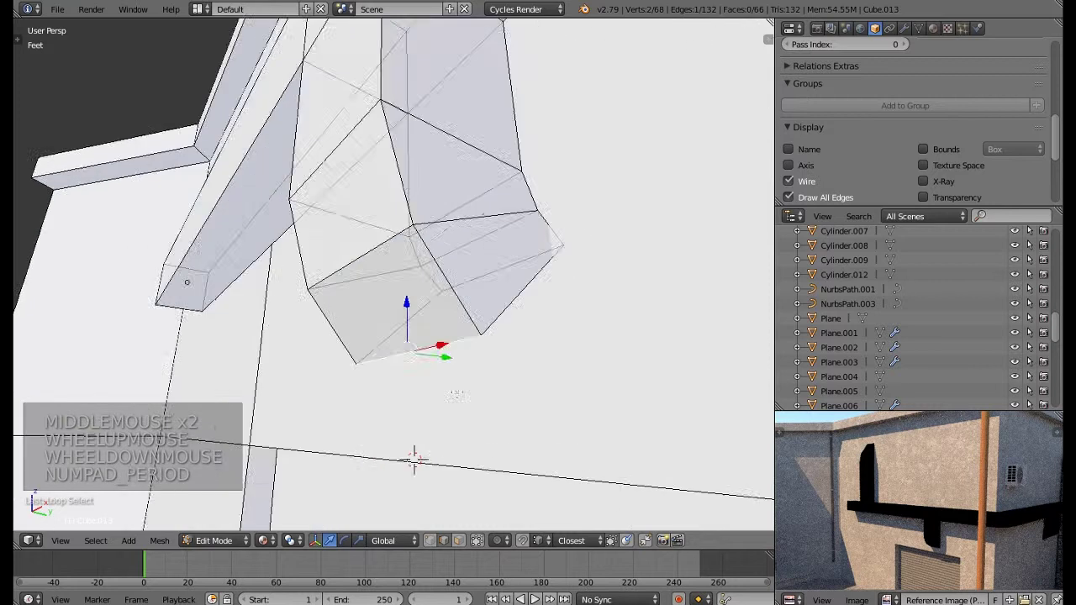
{"action": "middle_click_drag", "start_coordinate": [547, 283], "coordinate": [572, 229]}
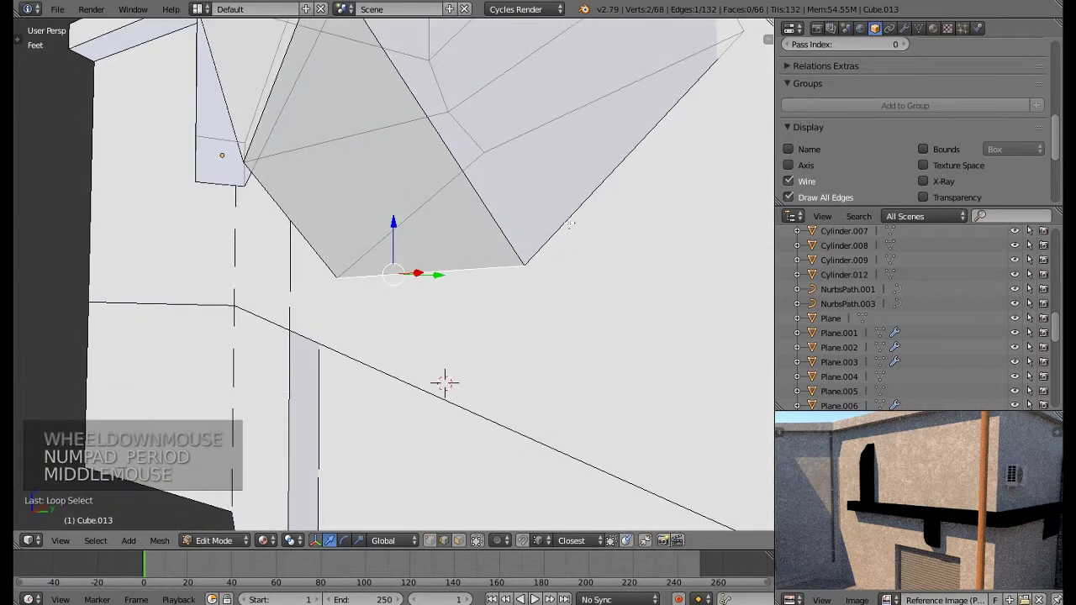
{"action": "right_click", "coordinate": [570, 223], "text": "alt"}
{"action": "right_click", "coordinate": [569, 223], "text": "alt"}
{"action": "right_click", "coordinate": [480, 270], "text": "shift"}
{"action": "middle_click_drag", "start_coordinate": [480, 270], "coordinate": [348, 226]}
{"action": "middle_click_drag", "start_coordinate": [284, 182], "coordinate": [447, 303]}
{"action": "right_click", "coordinate": [239, 143], "text": "shift"}
{"action": "right_click", "coordinate": [395, 181], "text": "shift"}
{"action": "scroll", "coordinate": [396, 204], "scroll_direction": "down", "scroll_amount": 1}
{"action": "scroll", "coordinate": [401, 264], "scroll_direction": "down", "scroll_amount": 1}
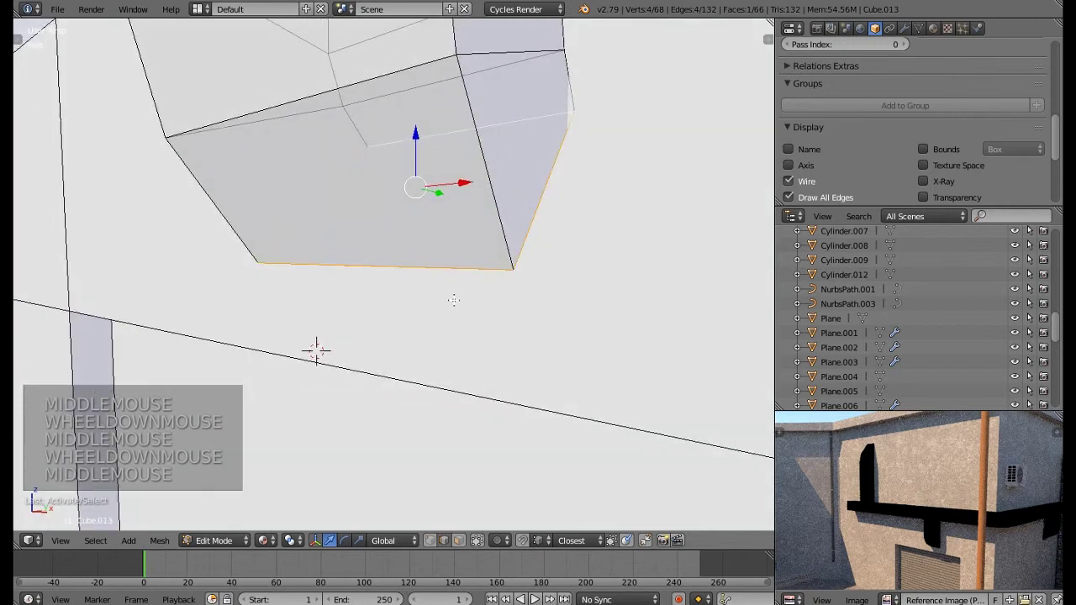
{"action": "key", "text": "r"}
{"action": "key", "text": "x"}
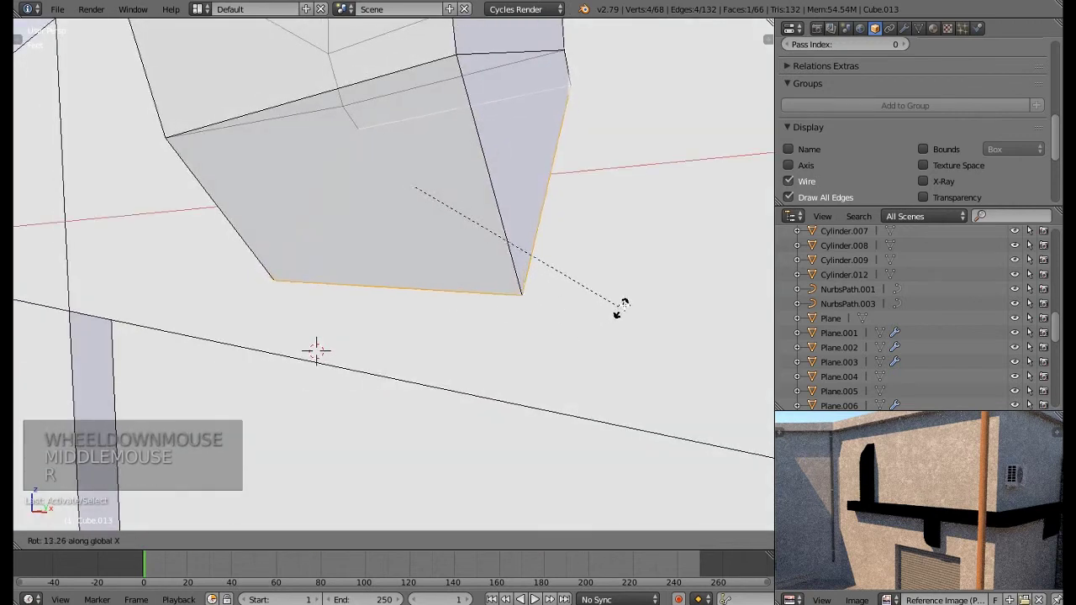
{"action": "left_click", "coordinate": [625, 303]}
Move the bracket's bottom face along Y toward the wall, rotating it further around X to finish the curved underside
{"action": "middle_click_drag", "start_coordinate": [466, 214], "coordinate": [449, 200]}
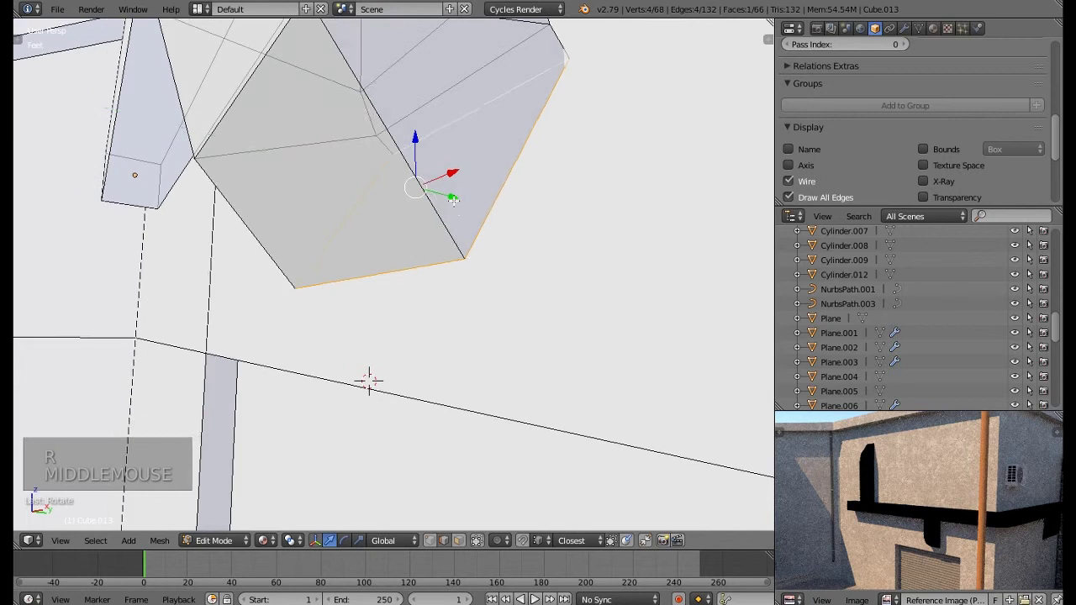
{"action": "left_click", "coordinate": [449, 199]}
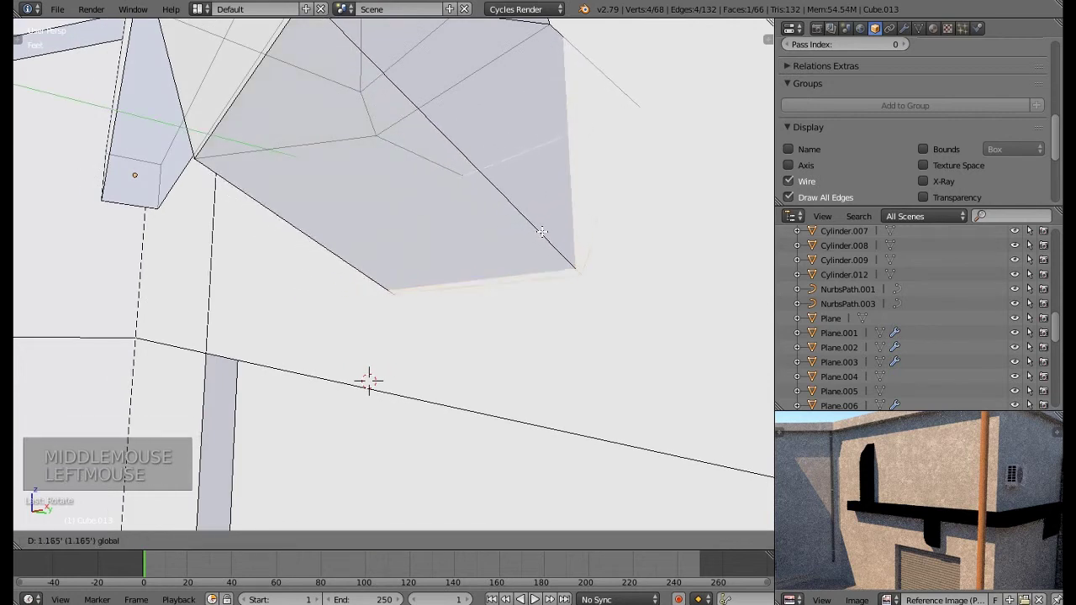
{"action": "left_click", "coordinate": [536, 239]}
{"action": "scroll", "coordinate": [538, 246], "scroll_direction": "down", "scroll_amount": 1}
{"action": "middle_click_drag", "start_coordinate": [538, 247], "coordinate": [539, 265]}
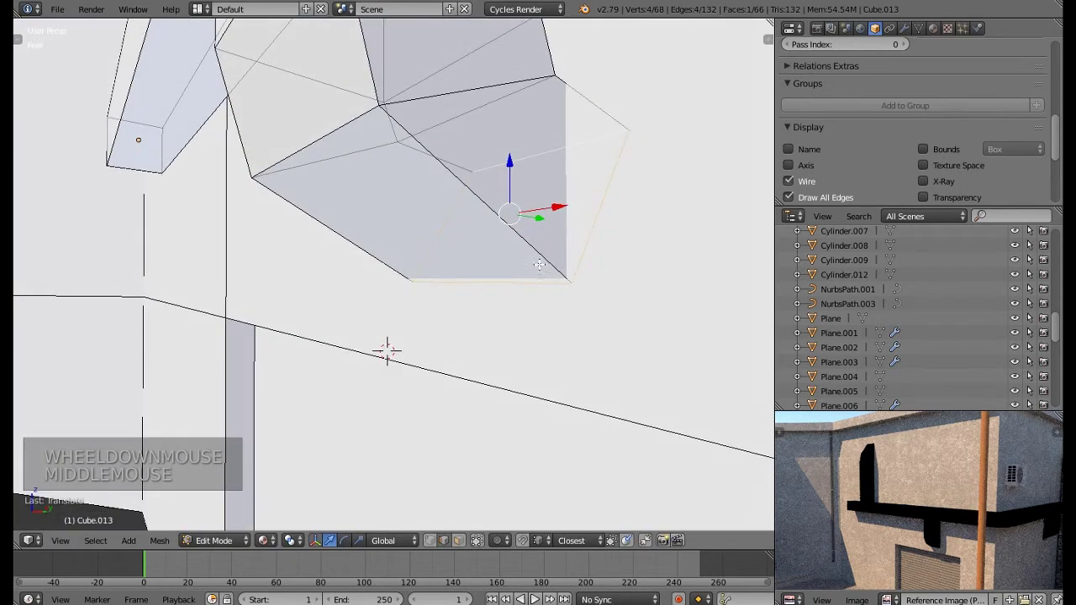
{"action": "key", "text": "r"}
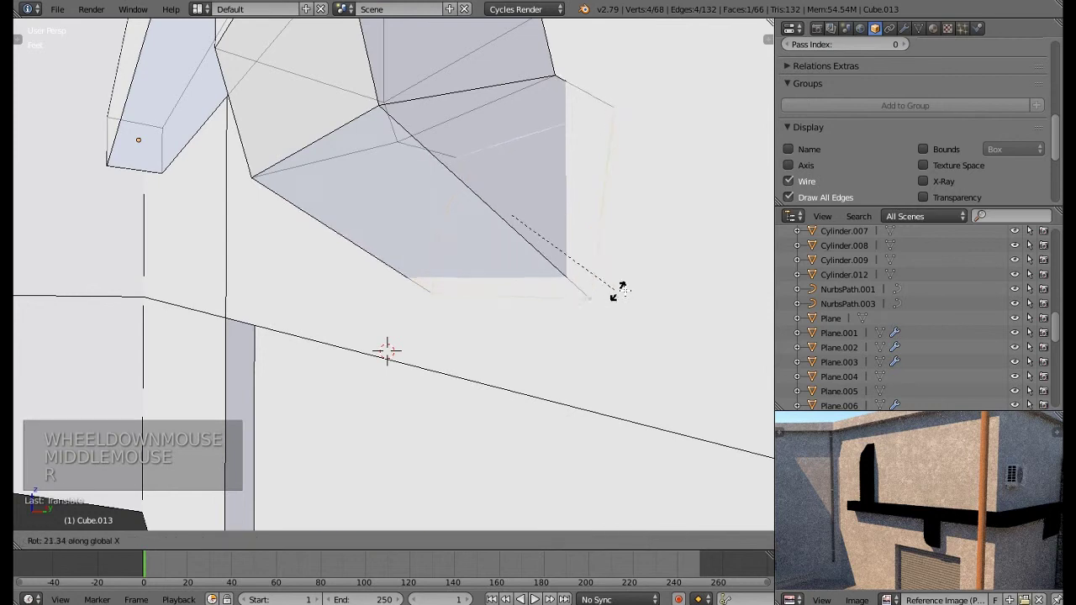
{"action": "left_click", "coordinate": [643, 280]}
{"action": "left_click_drag", "start_coordinate": [539, 223], "coordinate": [514, 223]}
{"action": "scroll", "coordinate": [514, 223], "scroll_direction": "down", "scroll_amount": 3}
{"action": "middle_click_drag", "start_coordinate": [515, 223], "coordinate": [658, 393]}
{"action": "key", "text": "Tab"}
{"action": "scroll", "coordinate": [523, 265], "scroll_direction": "down", "scroll_amount": 4}
{"action": "scroll", "coordinate": [524, 263], "scroll_direction": "down", "scroll_amount": 3}
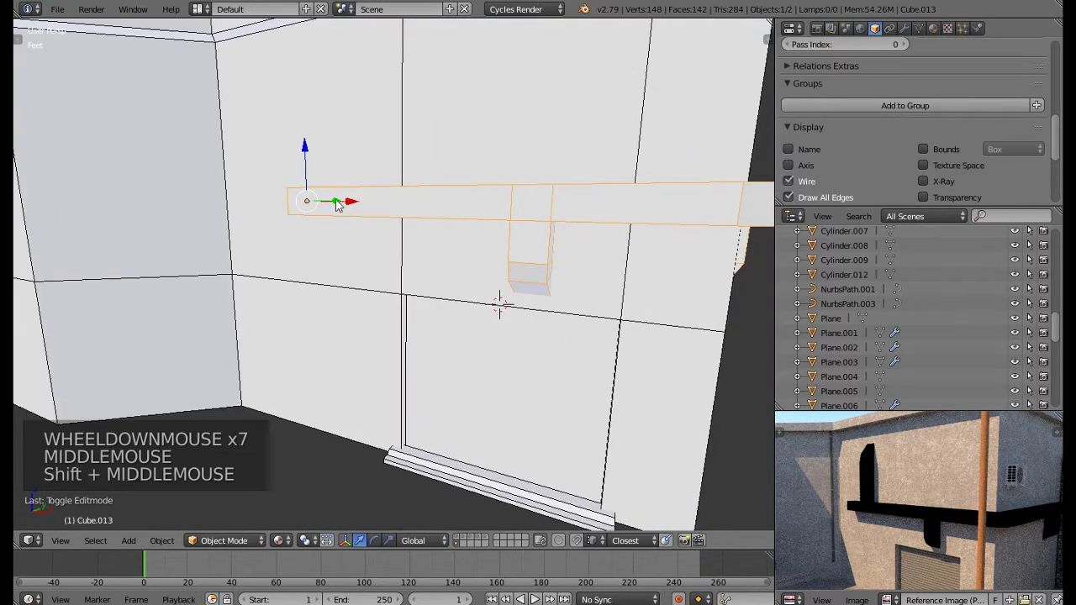
Lengthen the ledge by moving the end face of its front section outward along X
{"action": "middle_click_drag", "start_coordinate": [339, 219], "coordinate": [365, 243]}
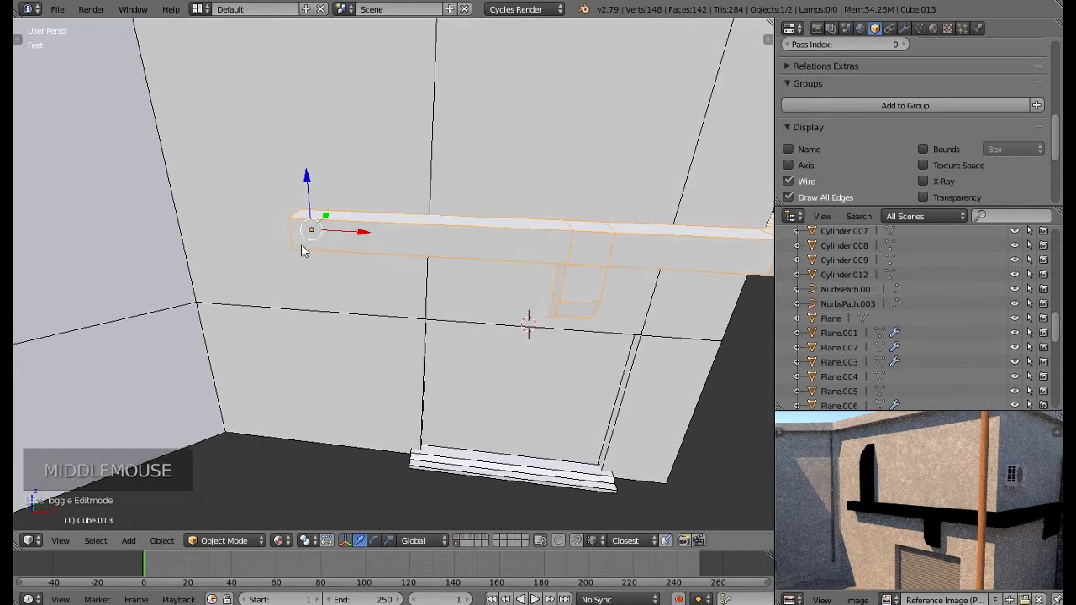
{"action": "key", "text": "Tab"}
{"action": "left_click", "coordinate": [459, 540]}
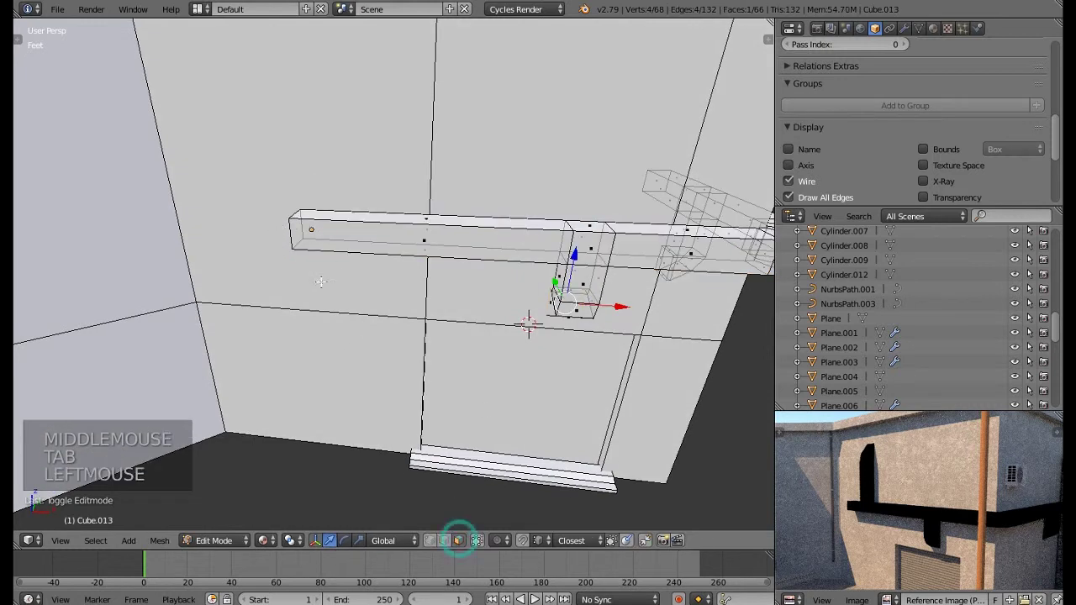
{"action": "right_click", "coordinate": [290, 227]}
{"action": "left_click_drag", "start_coordinate": [334, 231], "coordinate": [266, 231]}
Cut two edge loops near the ledge's far end and scale them together along X to mark a narrow post width
{"action": "key", "text": "ctrl+r"}
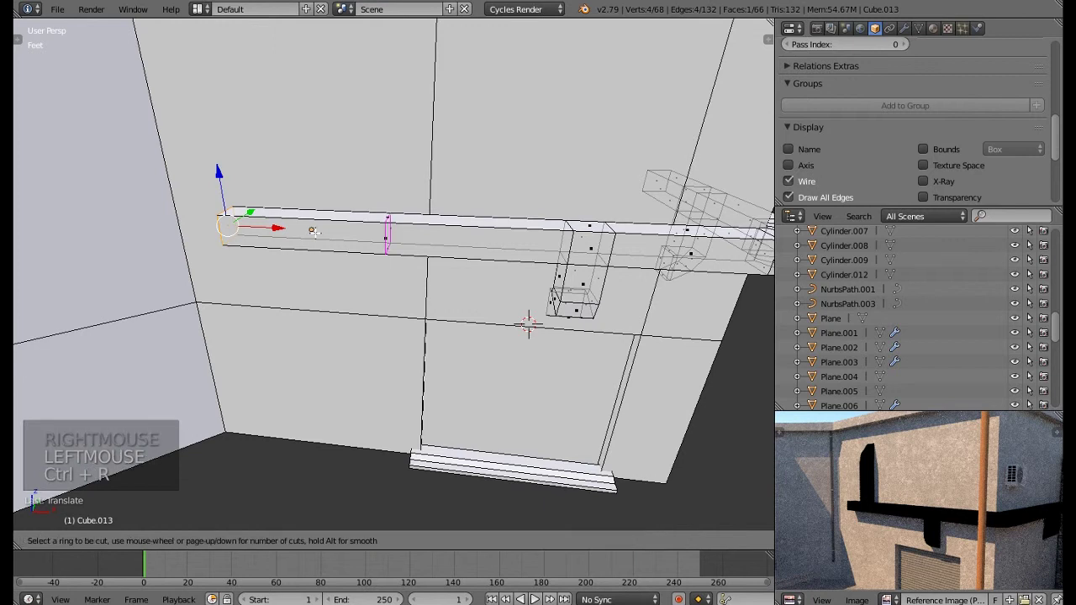
{"action": "left_click", "coordinate": [312, 231]}
{"action": "left_click", "coordinate": [254, 235]}
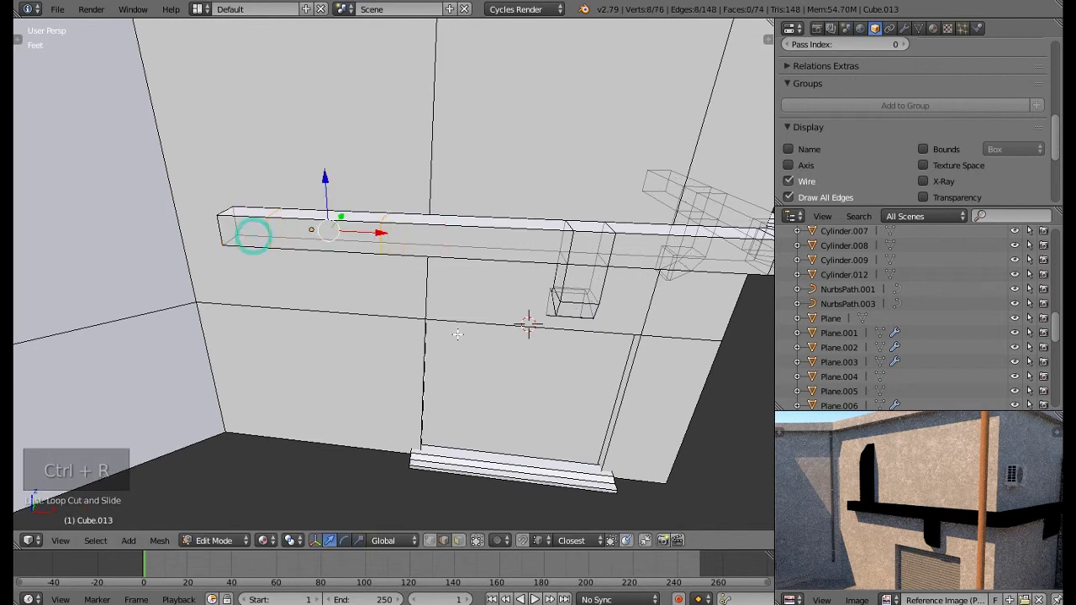
{"action": "key", "text": "s"}
{"action": "key", "text": "x"}
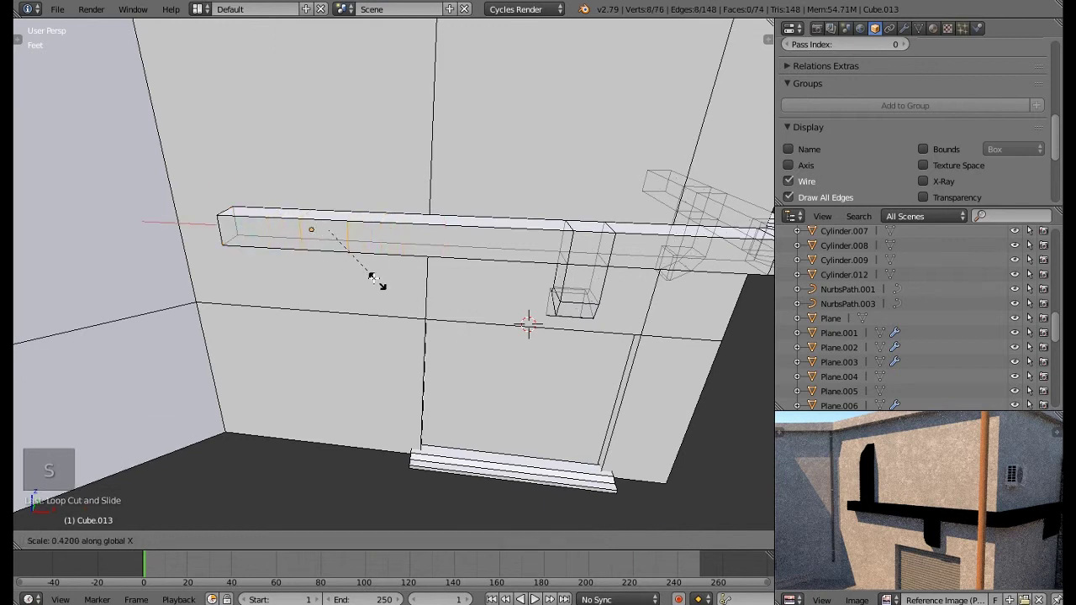
{"action": "left_click", "coordinate": [363, 269]}
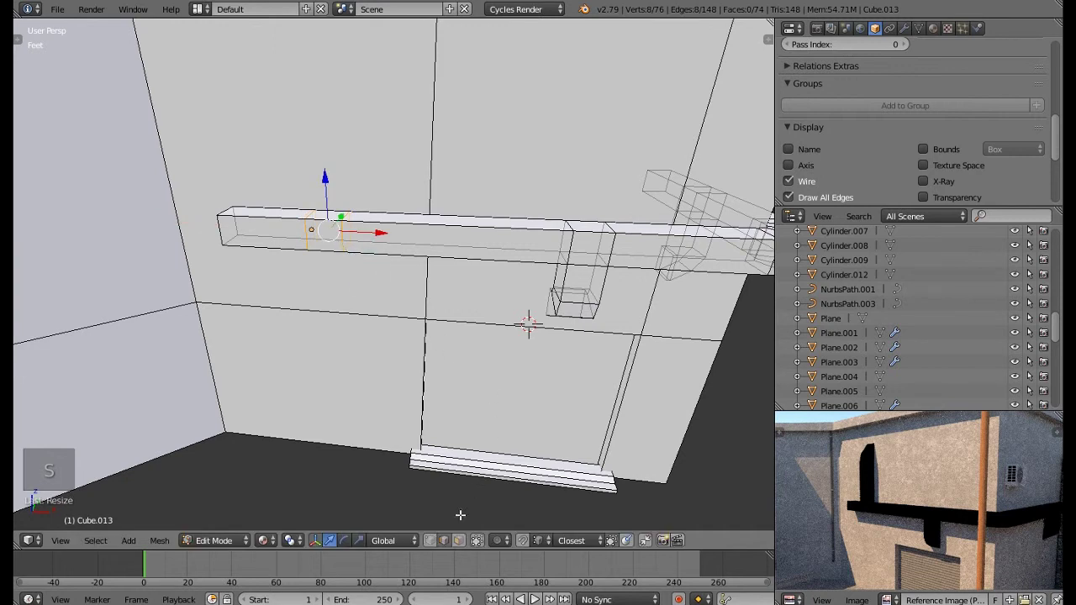
Extrude the narrow top face near the ledge's end upward into a tall post, plus a shorter segment above it
{"action": "left_click", "coordinate": [458, 541]}
{"action": "right_click", "coordinate": [323, 217]}
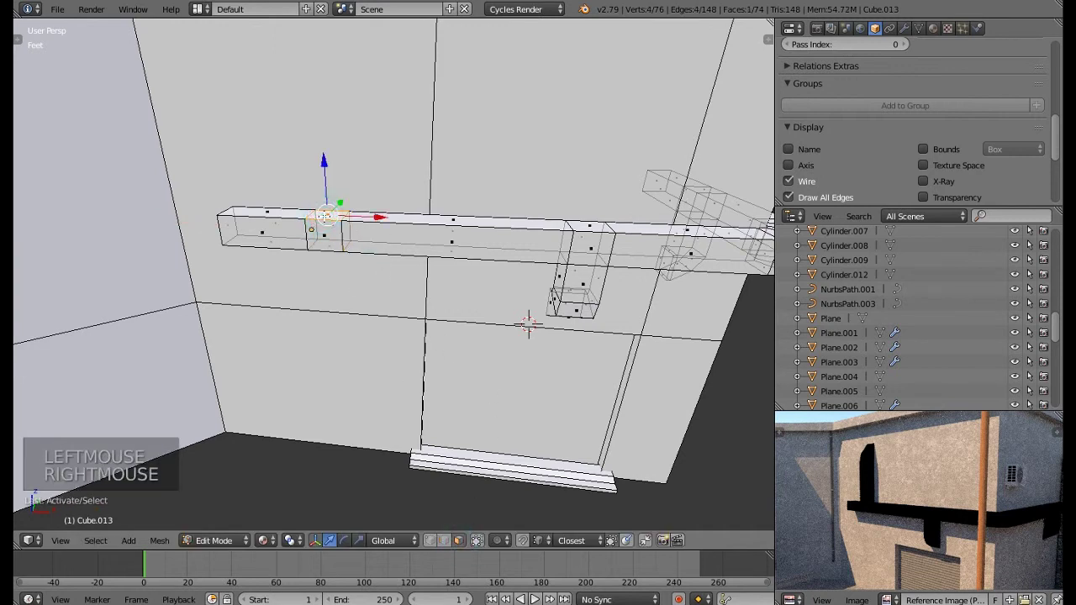
{"action": "key", "text": "e"}
{"action": "key", "text": "e"}
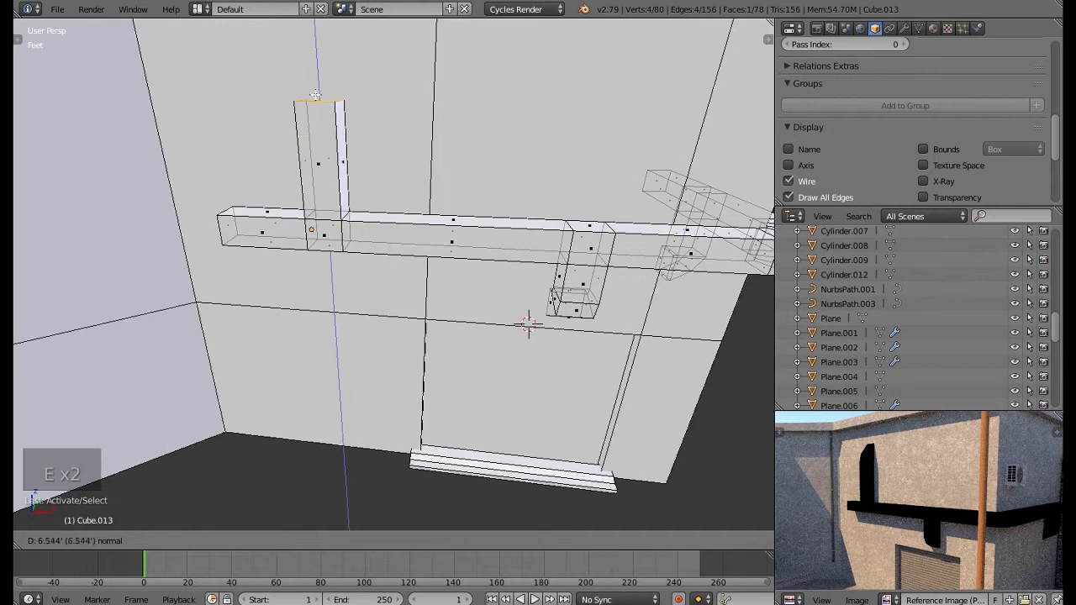
{"action": "left_click", "coordinate": [315, 84]}
{"action": "middle_click_drag", "start_coordinate": [312, 84], "coordinate": [357, 136]}
{"action": "key", "text": "e"}
{"action": "key", "text": "e"}
{"action": "left_click", "coordinate": [327, 120]}
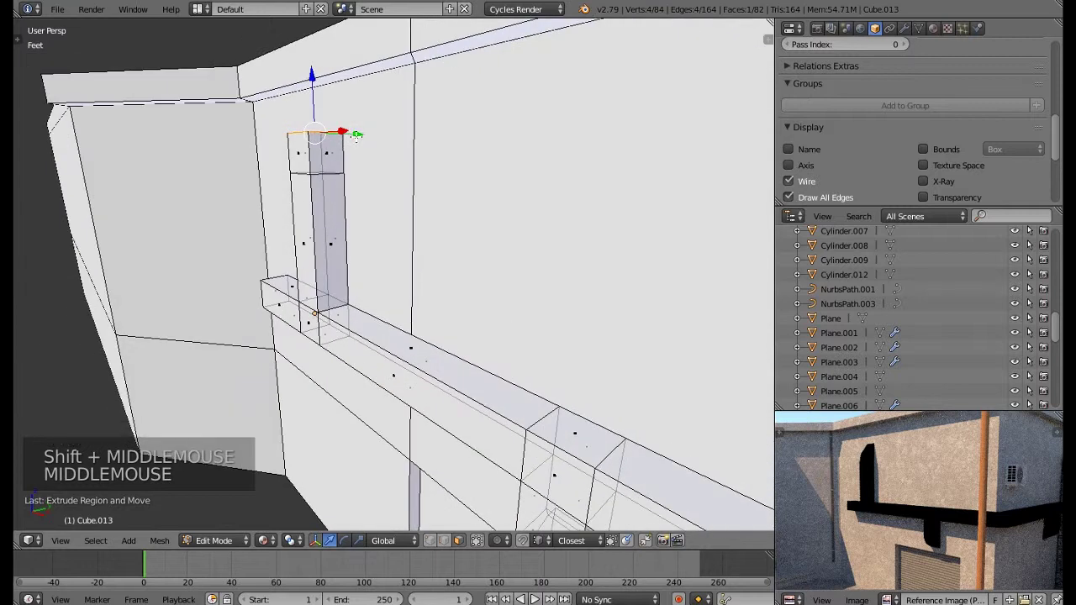
Shift the post's top face along Y toward the wall, rotate it around X and lower it slightly along Z
{"action": "left_click", "coordinate": [358, 136]}
{"action": "left_click_drag", "start_coordinate": [372, 136], "coordinate": [373, 160]}
{"action": "key", "text": "r"}
{"action": "key", "text": "x"}
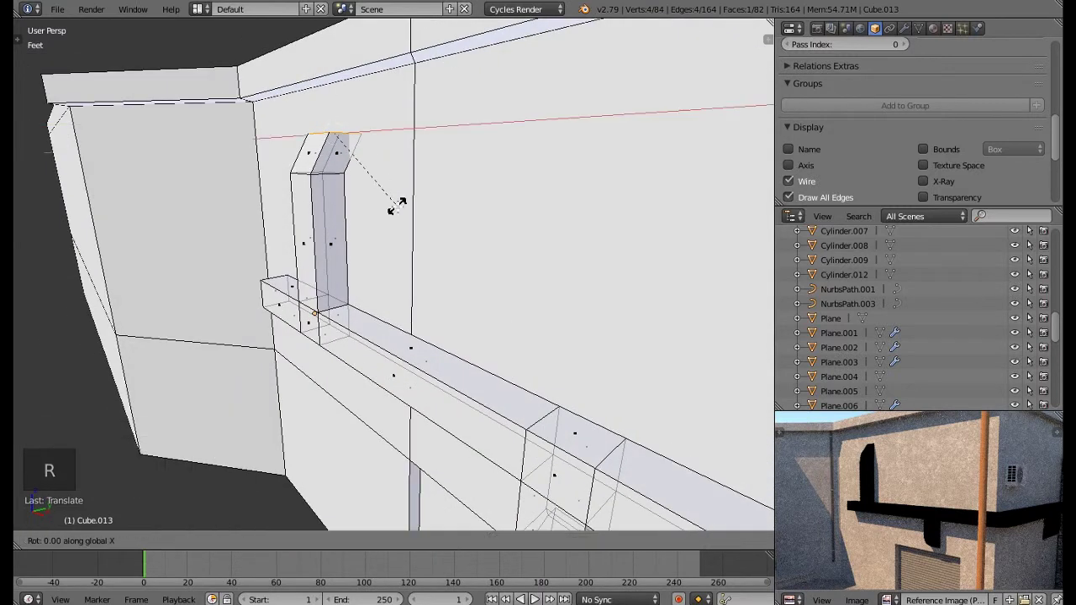
{"action": "left_click", "coordinate": [348, 263]}
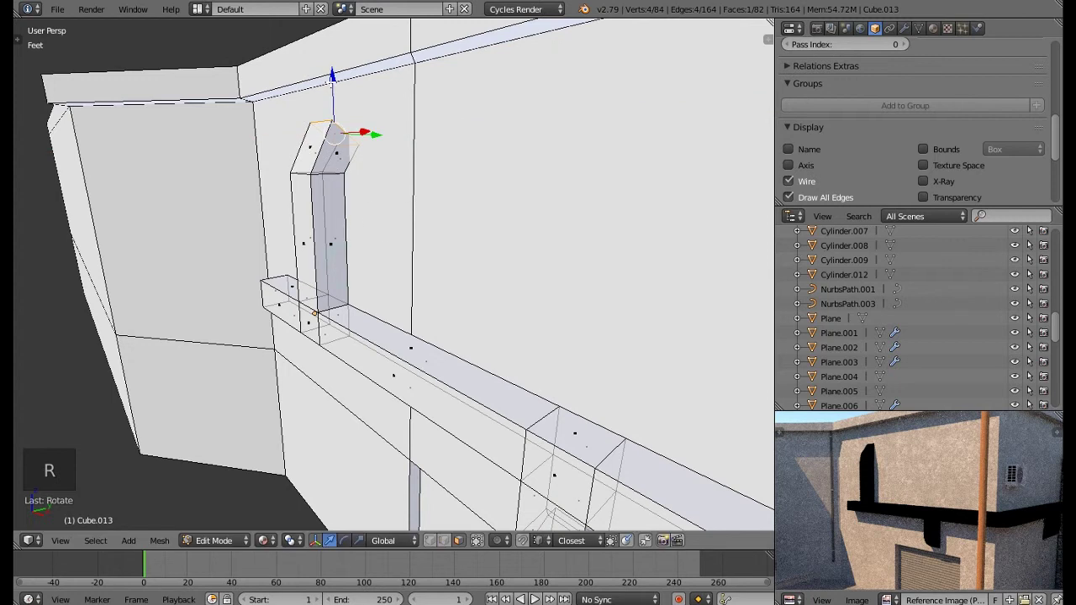
{"action": "left_click_drag", "start_coordinate": [332, 77], "coordinate": [332, 95]}
{"action": "mouse_move", "coordinate": [371, 150]}
{"action": "middle_mouse_down"}
{"action": "mouse_move", "coordinate": [371, 160]}
{"action": "mouse_move", "coordinate": [370, 129]}
{"action": "middle_mouse_up"}
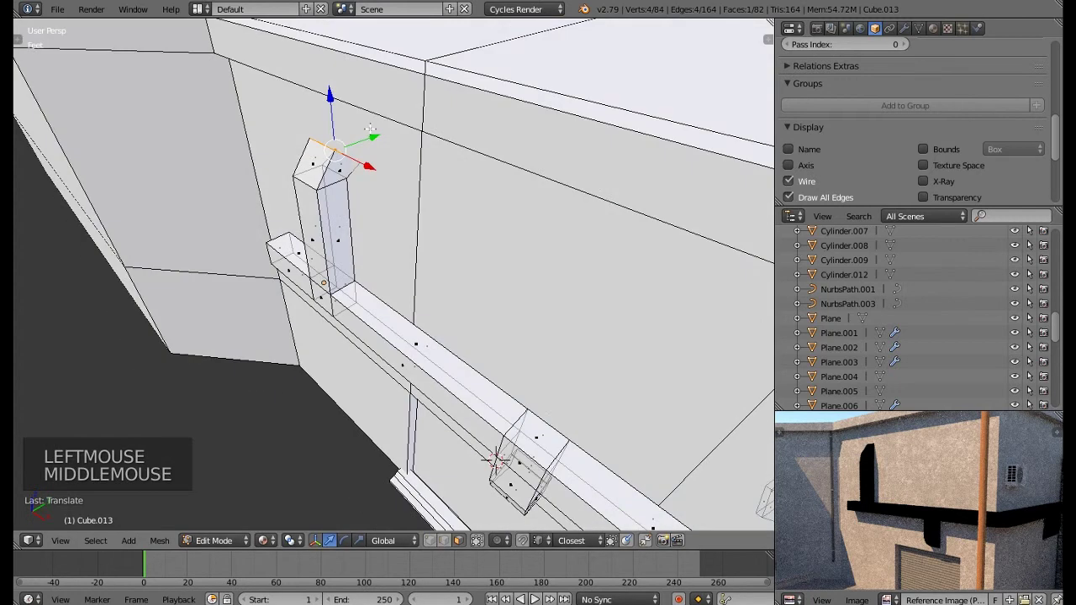
{"action": "left_click_drag", "start_coordinate": [370, 128], "coordinate": [368, 133]}
Extrude another short segment from the post's tilted top face
{"action": "key", "text": "e"}
{"action": "key", "text": "e"}
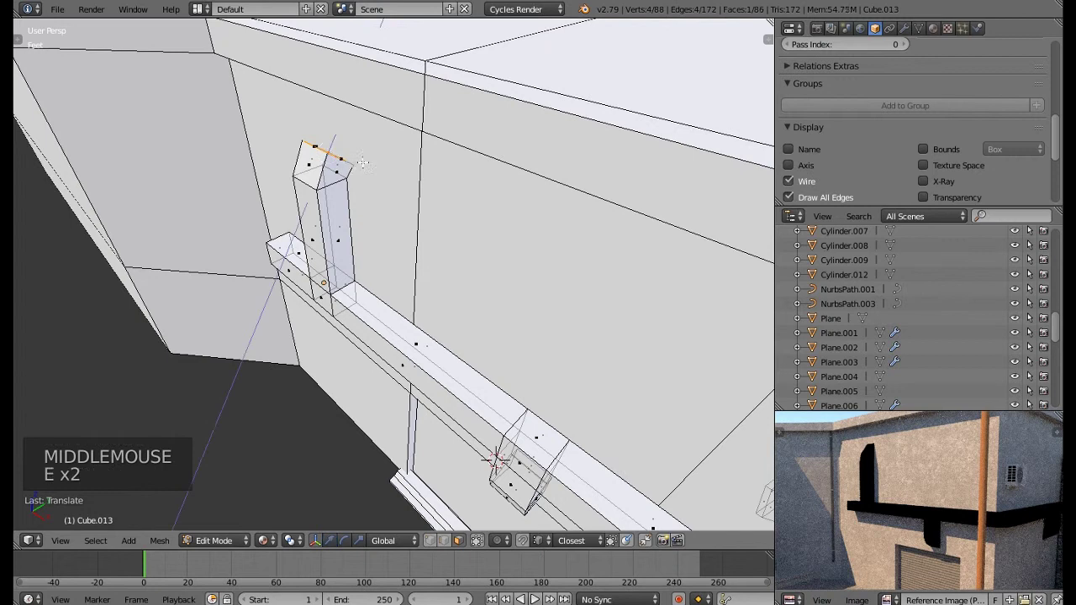
{"action": "left_click", "coordinate": [373, 145]}
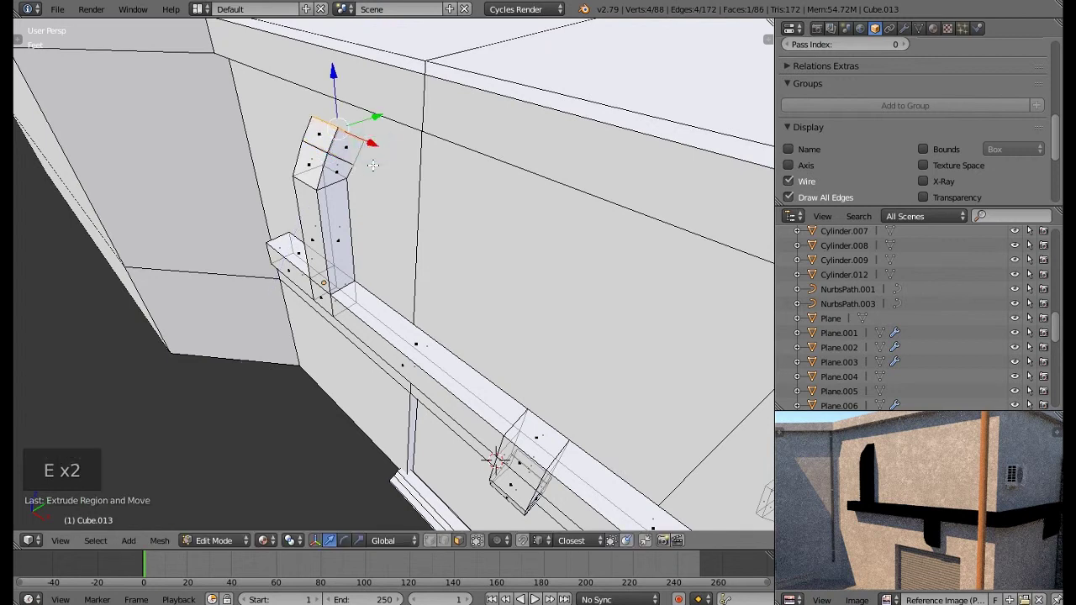
Rotate the post's top face further, shift it along Y toward the wall, and finish editing the ledge mesh
{"action": "key", "text": "r"}
{"action": "left_click", "coordinate": [360, 199]}
{"action": "left_click_drag", "start_coordinate": [370, 130], "coordinate": [381, 114]}
{"action": "left_click", "coordinate": [380, 115]}
{"action": "key", "text": "Tab"}
{"action": "scroll", "coordinate": [393, 194], "scroll_direction": "down", "scroll_amount": 4}
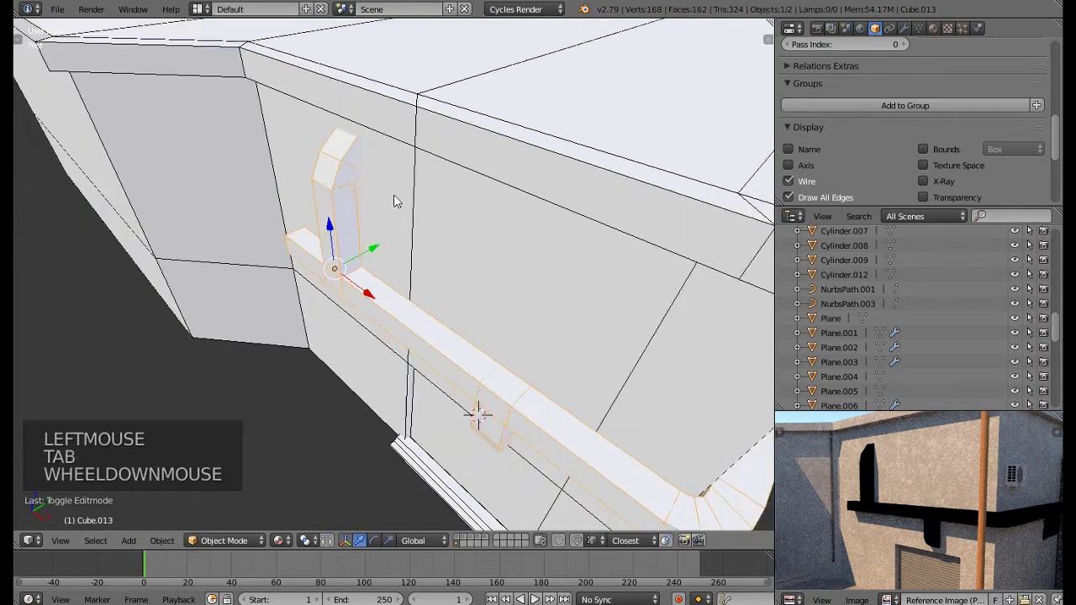
{"action": "mouse_move", "coordinate": [496, 256]}
{"action": "middle_mouse_down"}
{"action": "mouse_move", "coordinate": [493, 237]}
{"action": "mouse_move", "coordinate": [577, 233]}
{"action": "mouse_move", "coordinate": [542, 196]}
{"action": "mouse_move", "coordinate": [519, 249]}
{"action": "mouse_move", "coordinate": [499, 261]}
{"action": "middle_mouse_up"}
{"action": "key", "text": "a"}
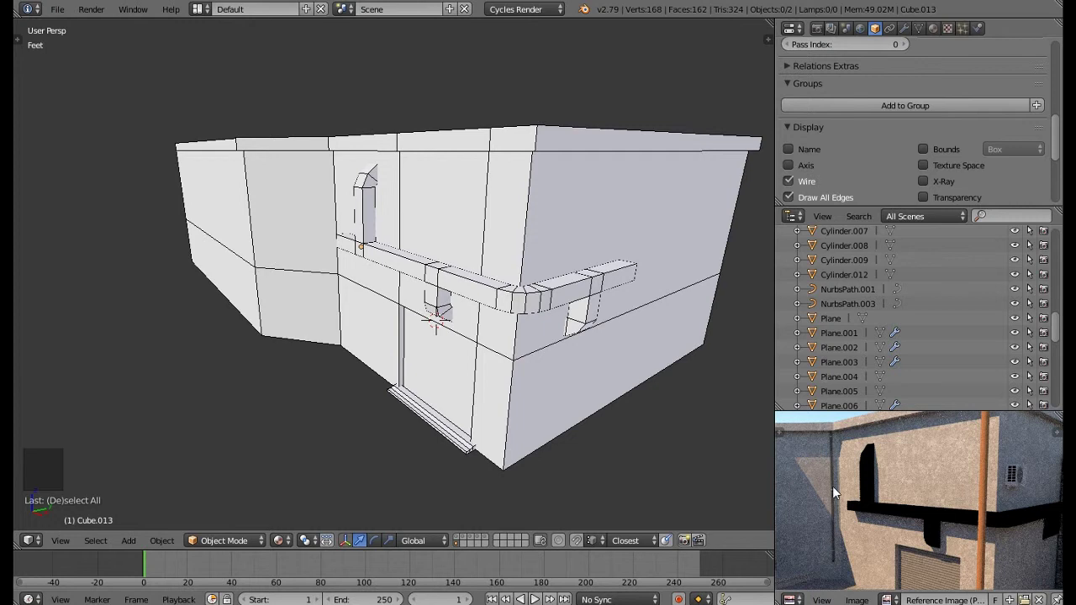
Add a cube for the drainpipe and move it to the inner corner where the two walls meet
{"action": "middle_click_drag", "start_coordinate": [861, 485], "coordinate": [898, 486]}
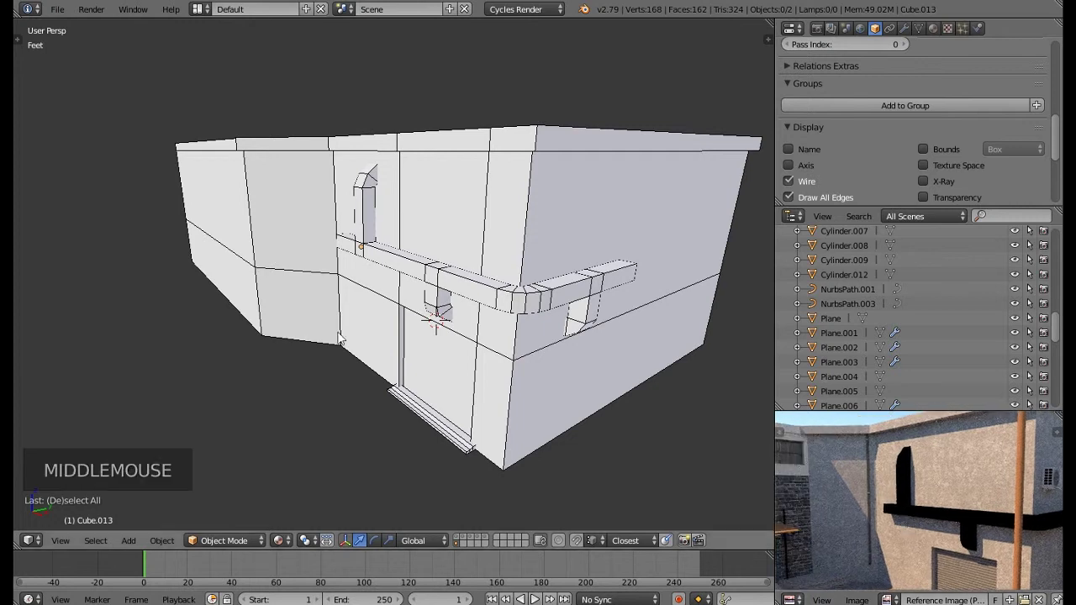
{"action": "middle_click_drag", "start_coordinate": [298, 323], "coordinate": [331, 319]}
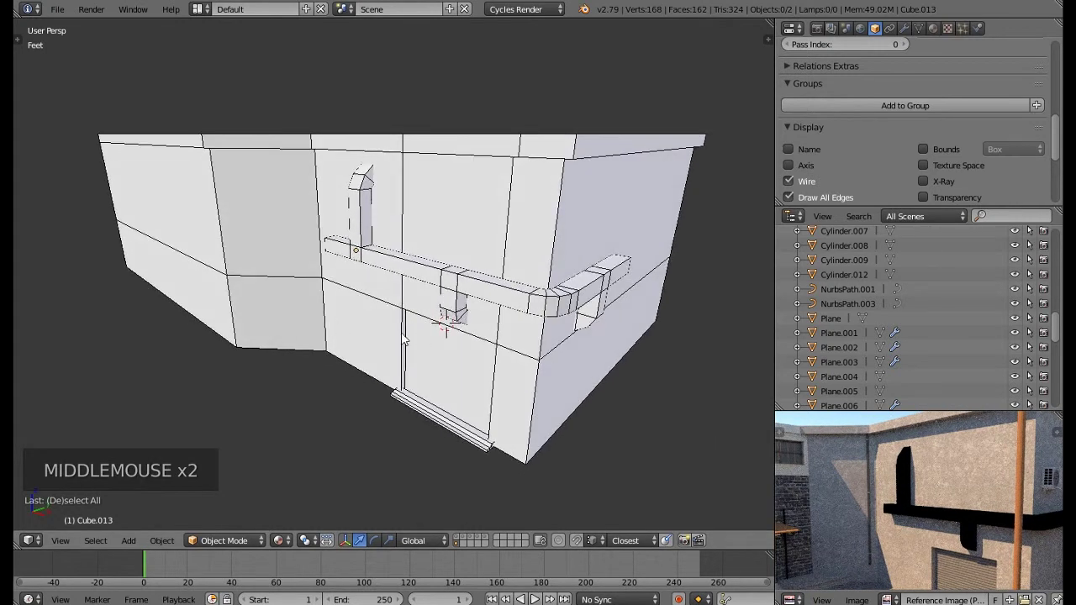
{"action": "key", "text": "Tab"}
{"action": "key", "text": "Tab"}
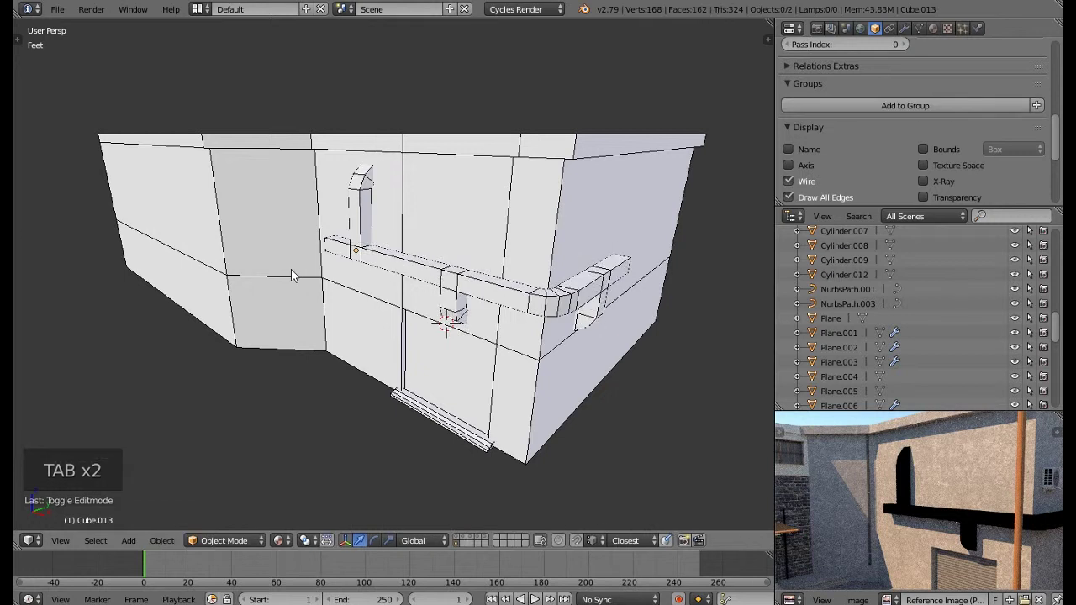
{"action": "key", "text": "shift+a"}
{"action": "mouse_move", "coordinate": [302, 267]}
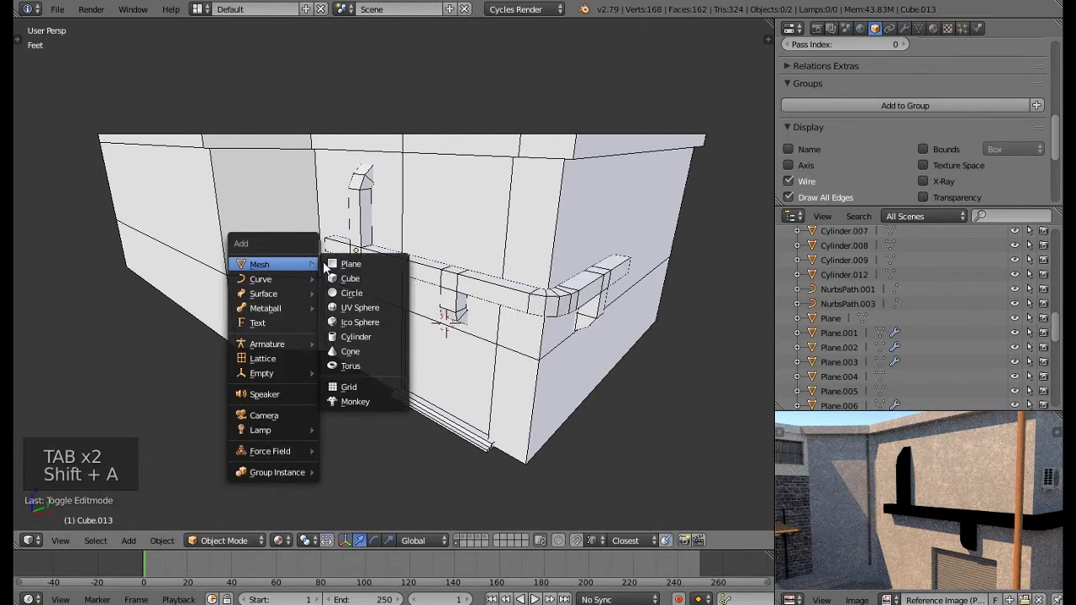
{"action": "left_click", "coordinate": [432, 277]}
{"action": "left_click_drag", "start_coordinate": [458, 336], "coordinate": [340, 304]}
{"action": "left_click_drag", "start_coordinate": [351, 266], "coordinate": [339, 298]}
Shrink the new cube to pipe thickness and stretch it along Z into a tall, thin drainpipe
{"action": "scroll", "coordinate": [314, 299], "scroll_direction": "up", "scroll_amount": 4}
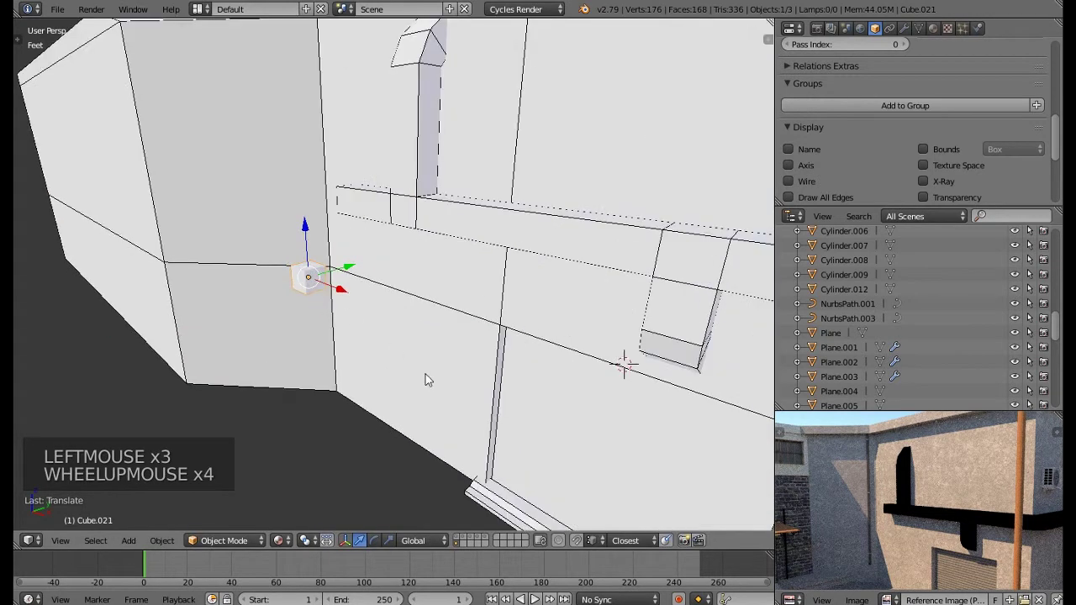
{"action": "key", "text": "s"}
{"action": "left_click", "coordinate": [344, 313]}
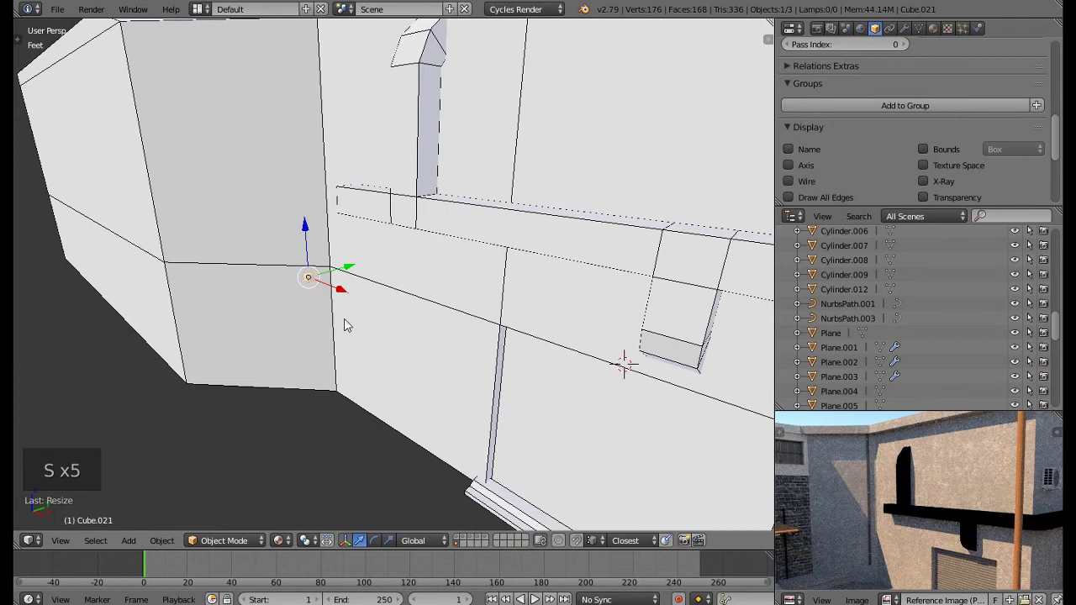
{"action": "key", "text": "s"}
{"action": "key", "text": "z"}
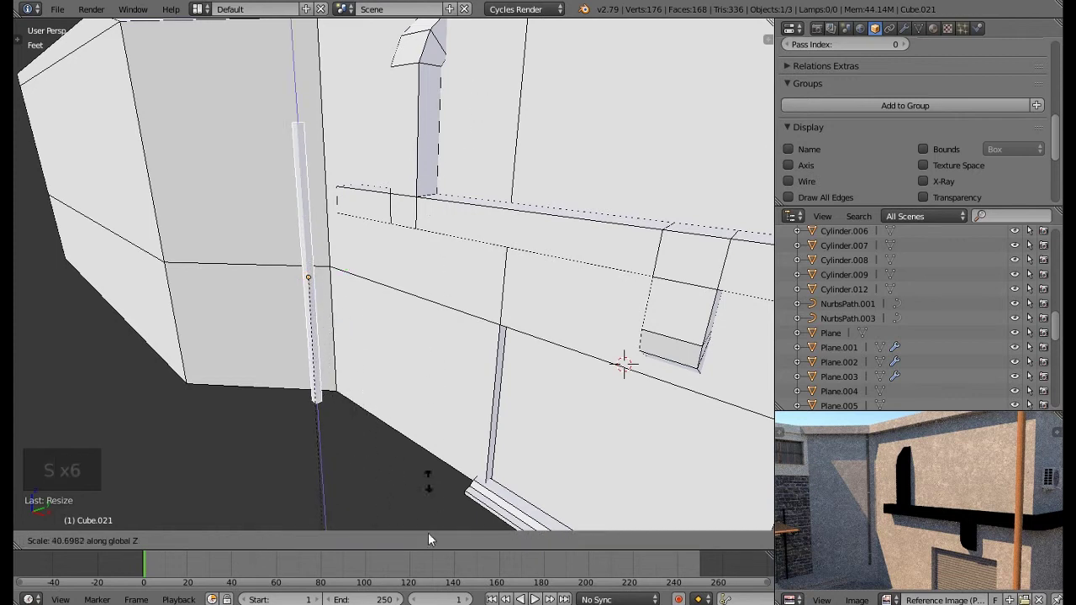
{"action": "left_click", "coordinate": [456, 496]}
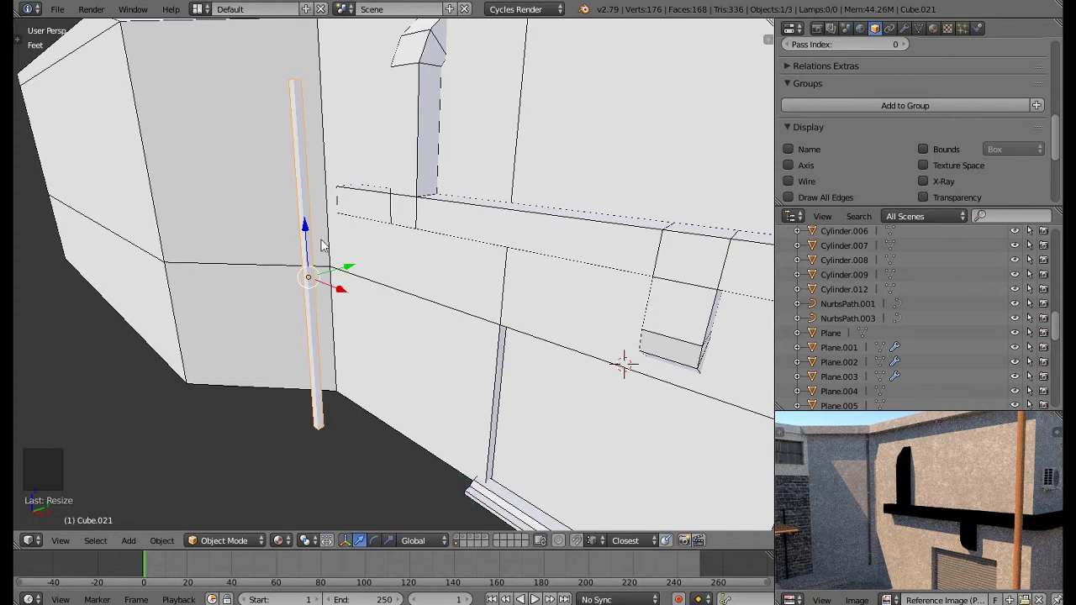
Raise the drainpipe to just under the roof trim and shift it horizontally into the wall corner
{"action": "left_click_drag", "start_coordinate": [305, 229], "coordinate": [308, 180]}
{"action": "middle_click_drag", "start_coordinate": [308, 180], "coordinate": [400, 364]}
{"action": "left_click_drag", "start_coordinate": [379, 297], "coordinate": [407, 359]}
{"action": "left_click_drag", "start_coordinate": [410, 318], "coordinate": [404, 314]}
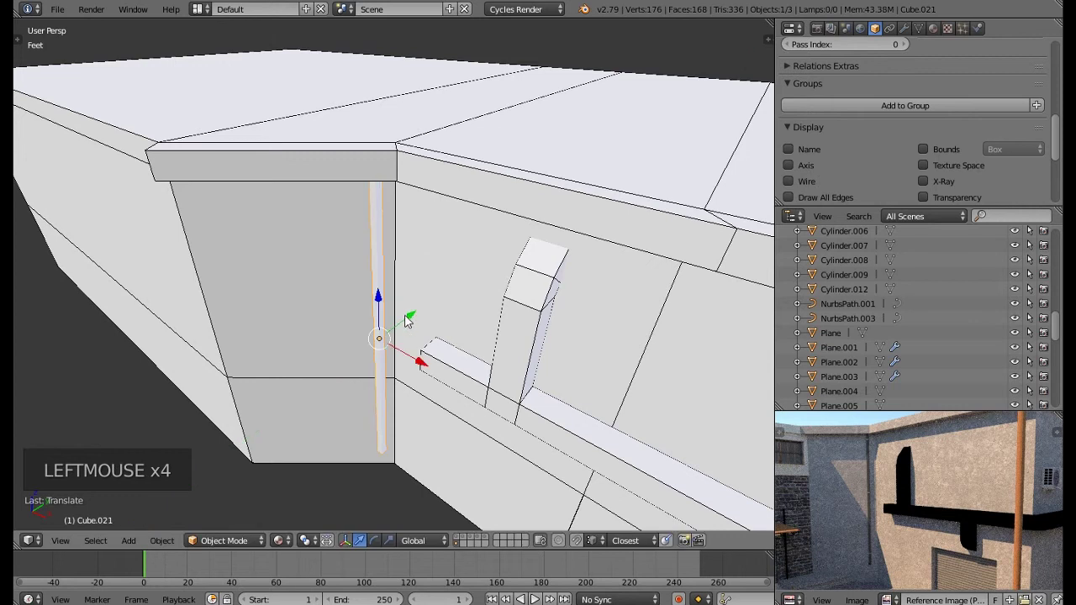
Rotate the drainpipe 45° around Z
{"action": "middle_click_drag", "start_coordinate": [404, 315], "coordinate": [409, 268]}
{"action": "scroll", "coordinate": [404, 293], "scroll_direction": "up", "scroll_amount": 2}
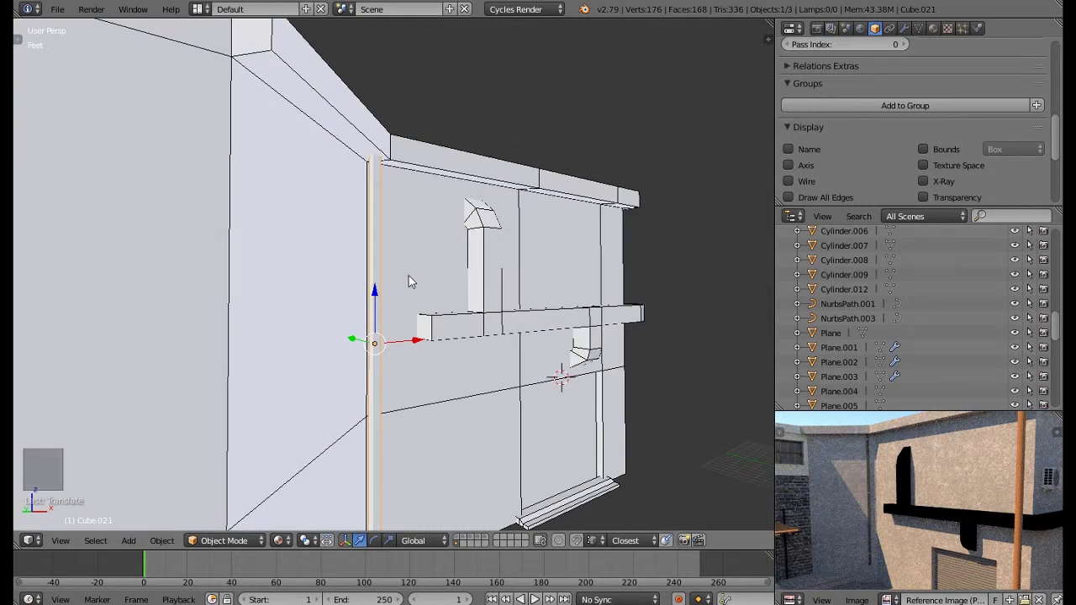
{"action": "scroll", "coordinate": [409, 282], "scroll_direction": "up", "scroll_amount": 1}
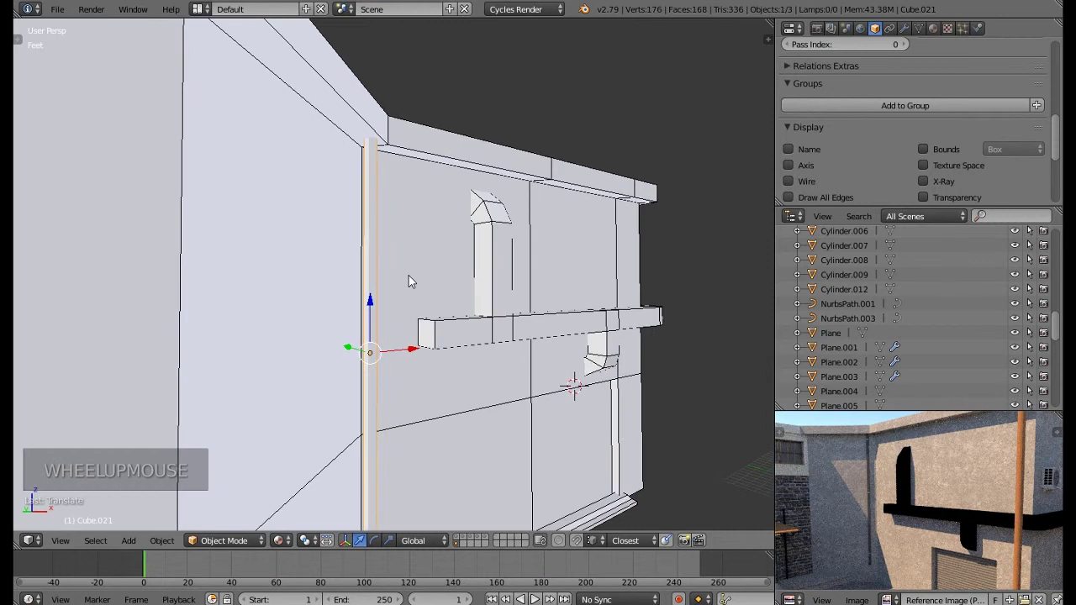
{"action": "type", "text": "rz45"}
{"action": "key", "text": "Return"}
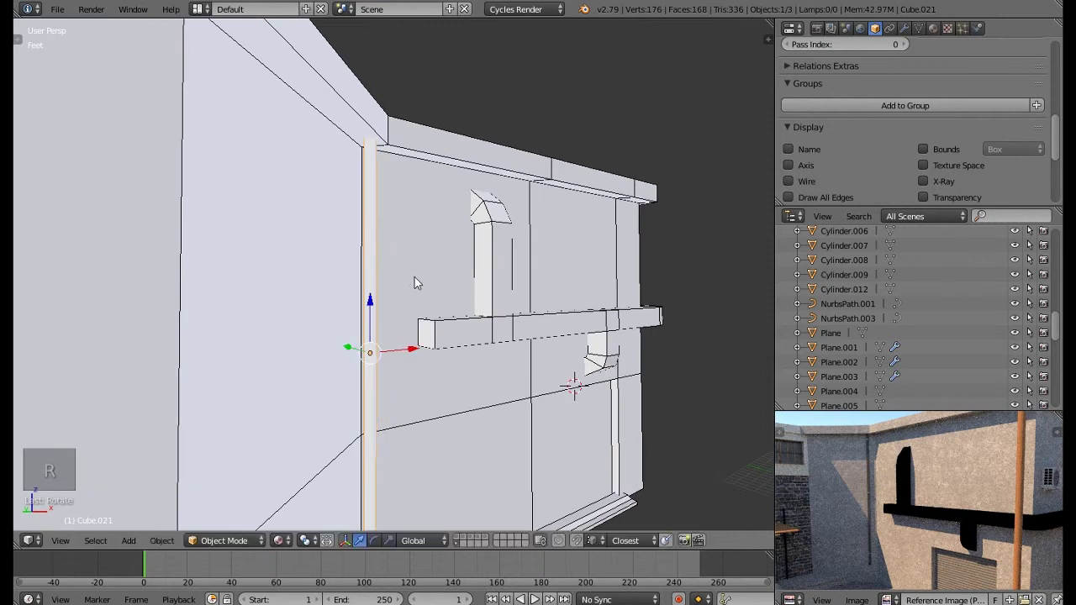
Enable Wire and Draw All Edges display for the drainpipe, and deselect everything
{"action": "middle_click_drag", "start_coordinate": [448, 164], "coordinate": [404, 136]}
{"action": "scroll", "coordinate": [376, 185], "scroll_direction": "up", "scroll_amount": 6}
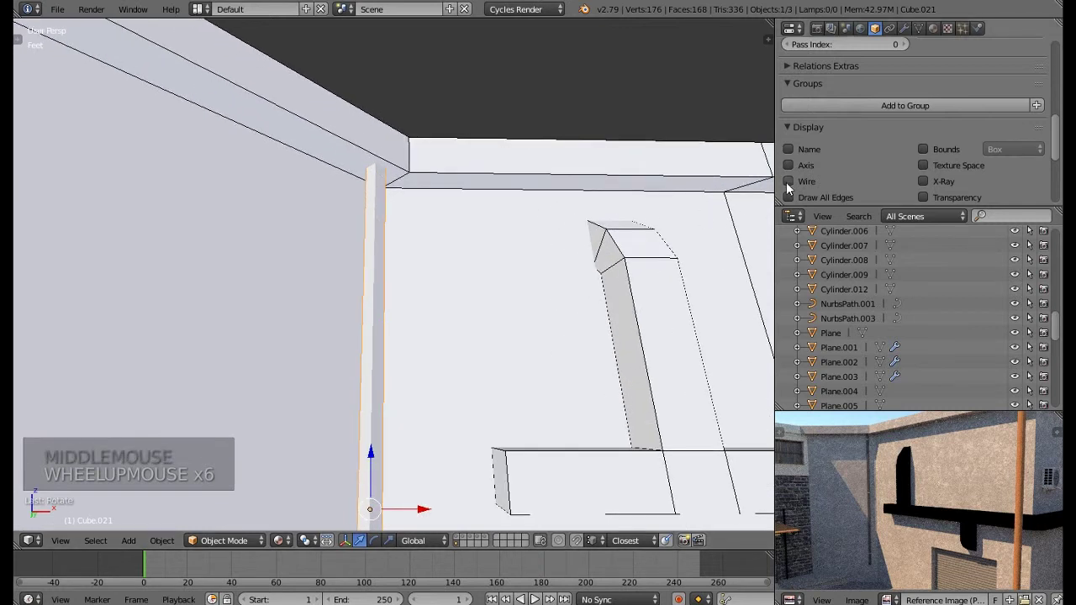
{"action": "left_click", "coordinate": [788, 182], "text": "alt"}
{"action": "left_click", "coordinate": [787, 198], "text": "alt"}
{"action": "middle_click_drag", "start_coordinate": [504, 226], "coordinate": [505, 238]}
{"action": "key", "text": "a"}
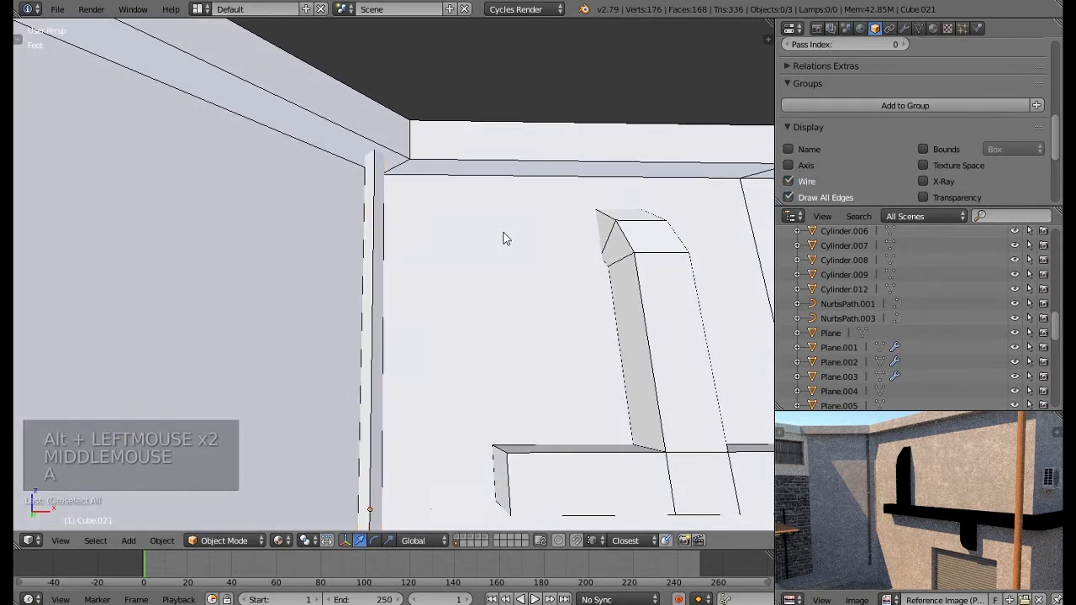
{"action": "scroll", "coordinate": [475, 245], "scroll_direction": "down", "scroll_amount": 9}
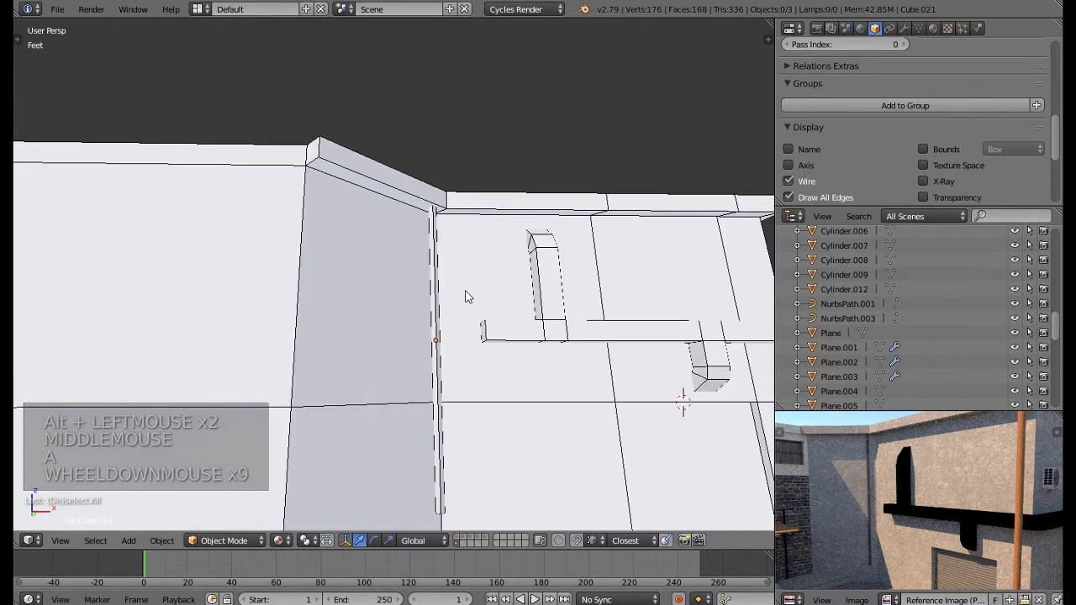
Extrude a short segment downward from the drainpipe's bottom face
{"action": "middle_click_drag", "start_coordinate": [464, 296], "coordinate": [491, 243]}
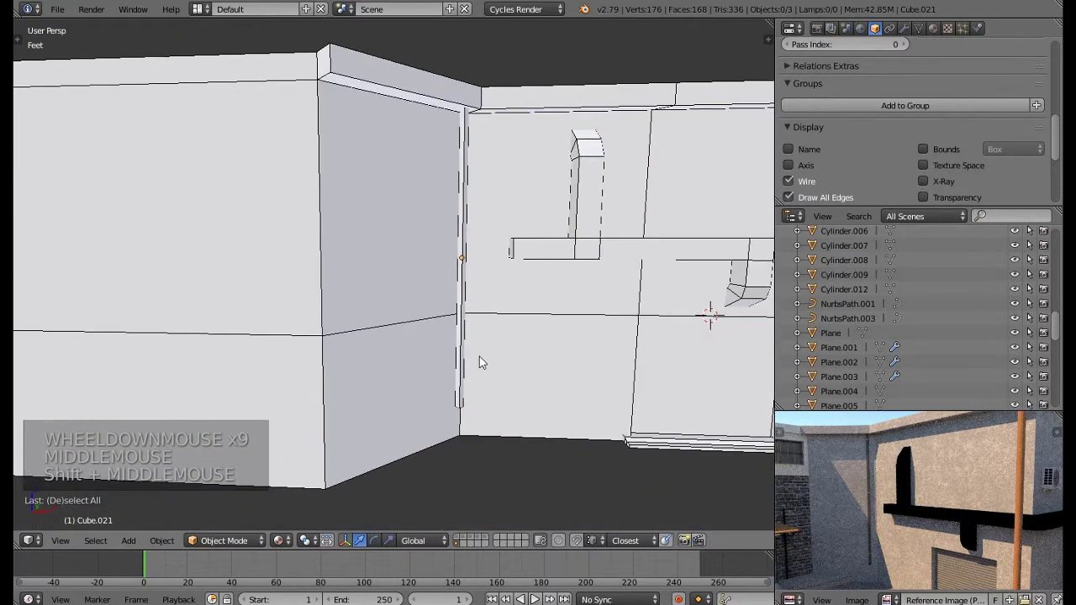
{"action": "right_click", "coordinate": [460, 412]}
{"action": "scroll", "coordinate": [458, 410], "scroll_direction": "up", "scroll_amount": 6}
{"action": "key", "text": "Tab"}
{"action": "scroll", "coordinate": [458, 409], "scroll_direction": "up", "scroll_amount": 5}
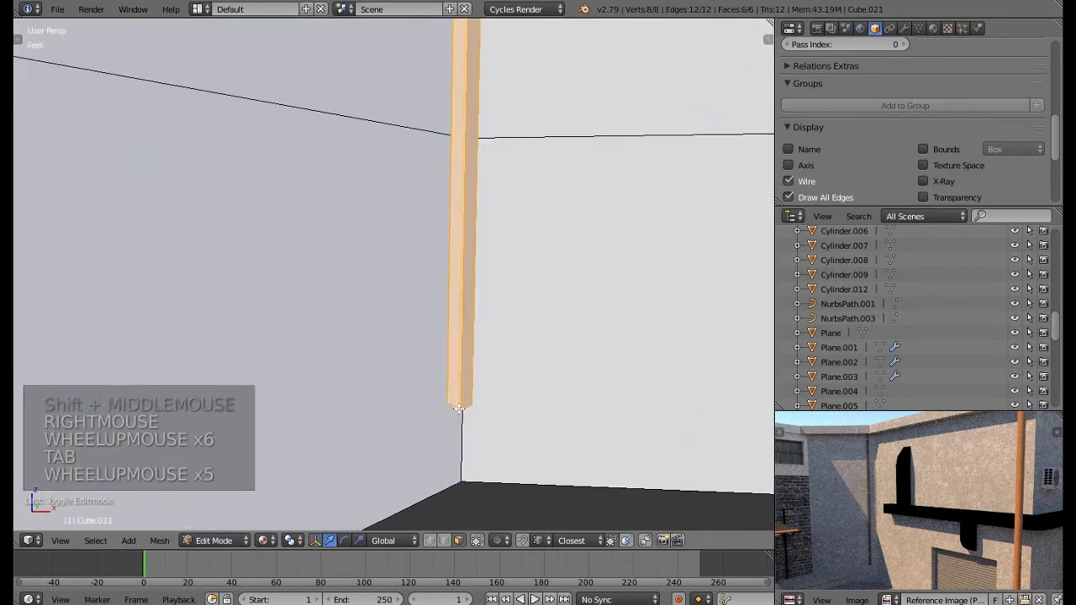
{"action": "right_click", "coordinate": [459, 409]}
{"action": "middle_click_drag", "start_coordinate": [480, 440], "coordinate": [432, 101]}
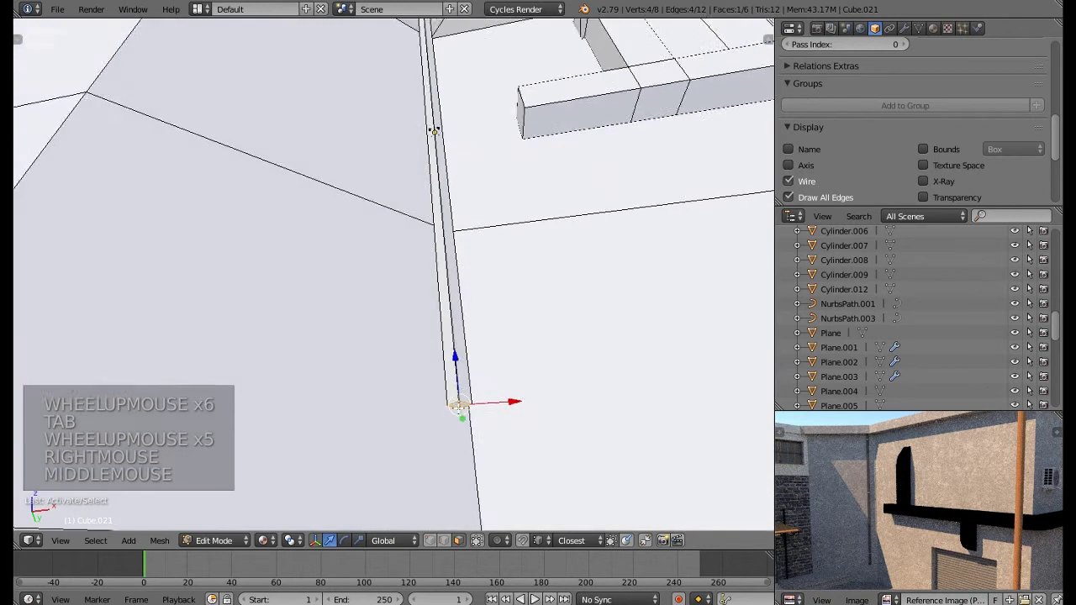
{"action": "scroll", "coordinate": [432, 101], "scroll_direction": "up", "scroll_amount": 4}
{"action": "key", "text": "KP_Decimal"}
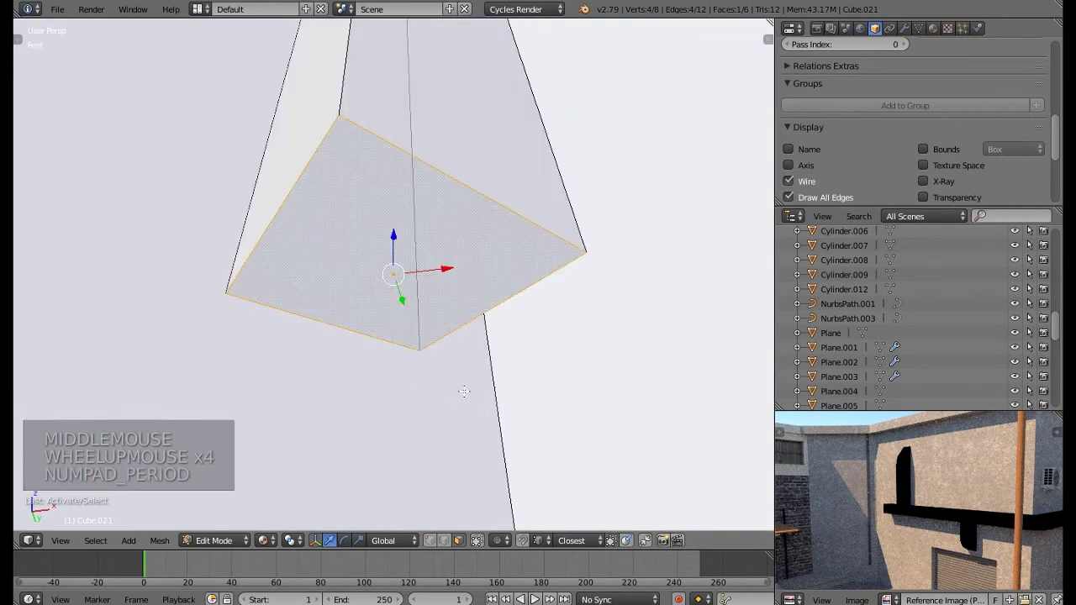
{"action": "scroll", "coordinate": [464, 392], "scroll_direction": "down", "scroll_amount": 5}
{"action": "middle_click_drag", "start_coordinate": [464, 391], "coordinate": [466, 360]}
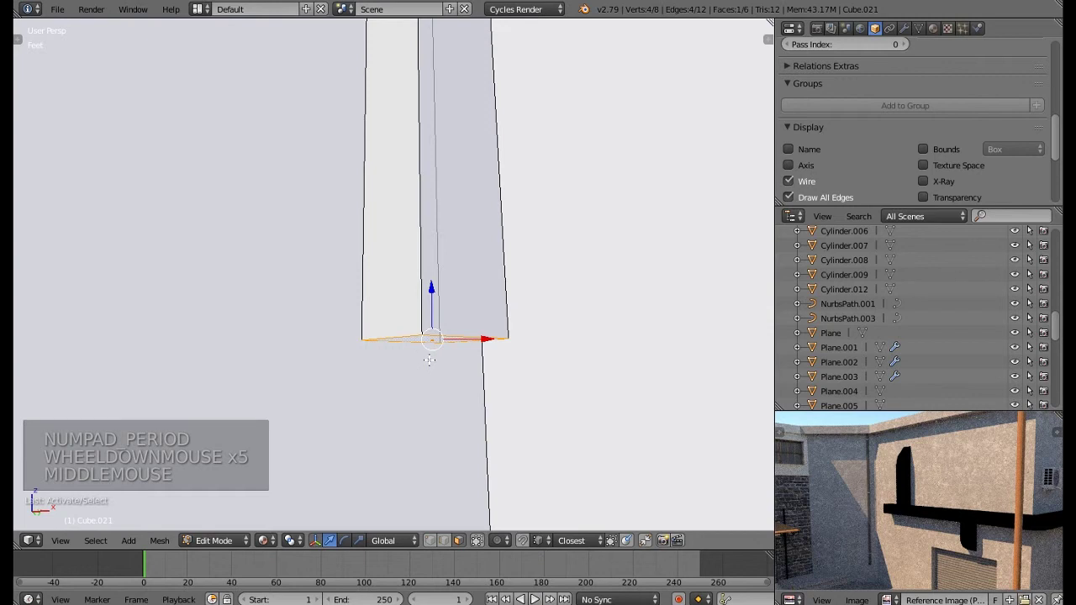
{"action": "key", "text": "e"}
{"action": "left_click", "coordinate": [435, 422]}
{"action": "mouse_move", "coordinate": [434, 423]}
{"action": "middle_mouse_down"}
{"action": "mouse_move", "coordinate": [485, 462]}
{"action": "mouse_move", "coordinate": [436, 404]}
{"action": "middle_mouse_up"}
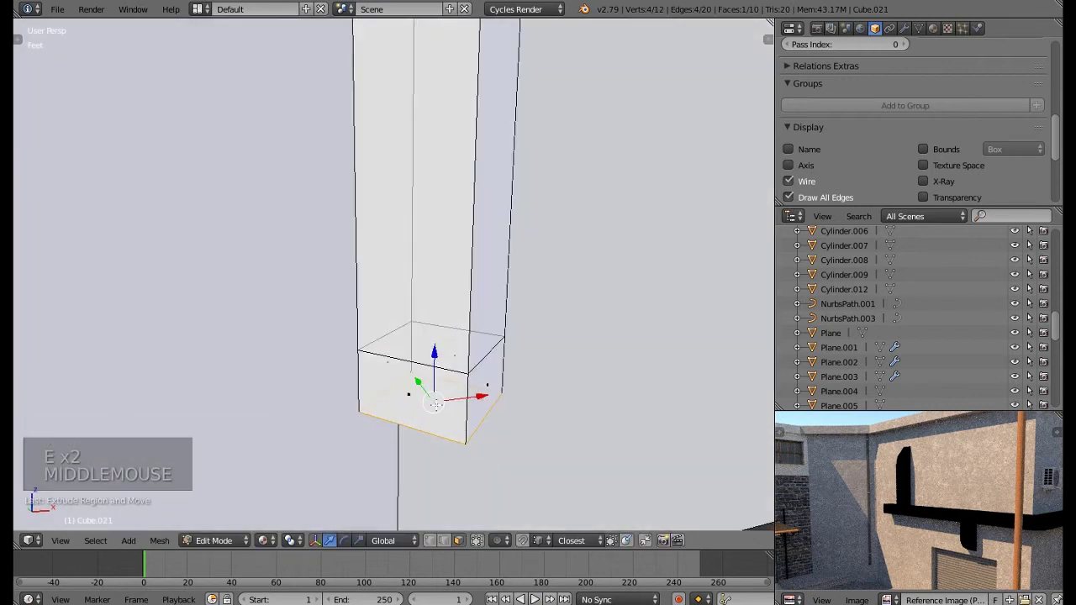
{"action": "left_click", "coordinate": [422, 382]}
{"action": "key", "text": "Tab"}
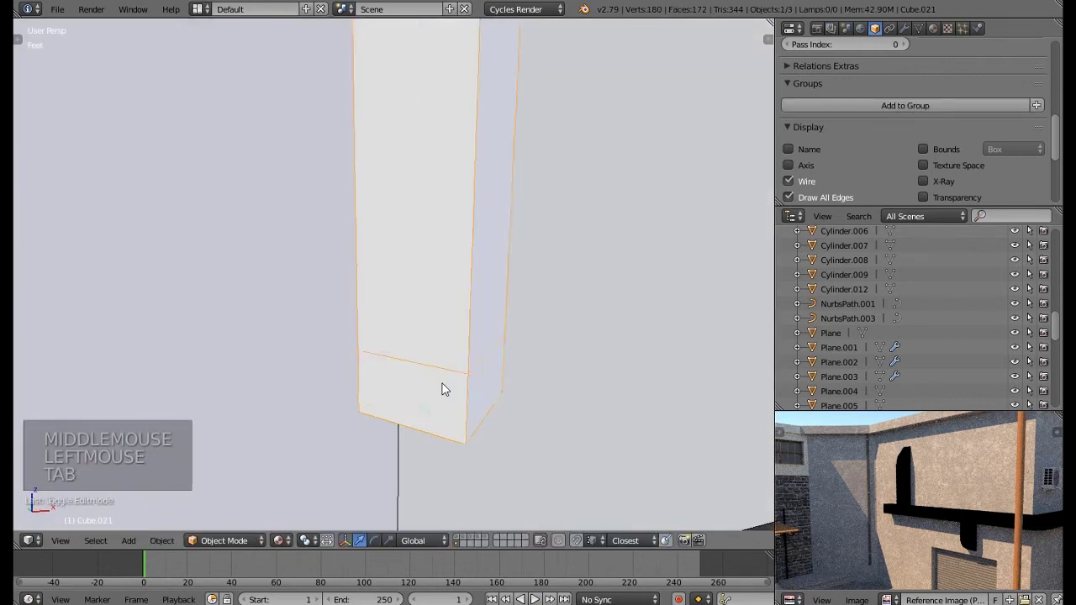
Rotate the whole drainpipe around Z to square its sides with the long wall
{"action": "scroll", "coordinate": [442, 385], "scroll_direction": "down", "scroll_amount": 6}
{"action": "scroll", "coordinate": [444, 389], "scroll_direction": "down", "scroll_amount": 5}
{"action": "middle_click_drag", "start_coordinate": [490, 238], "coordinate": [504, 327], "text": "shift"}
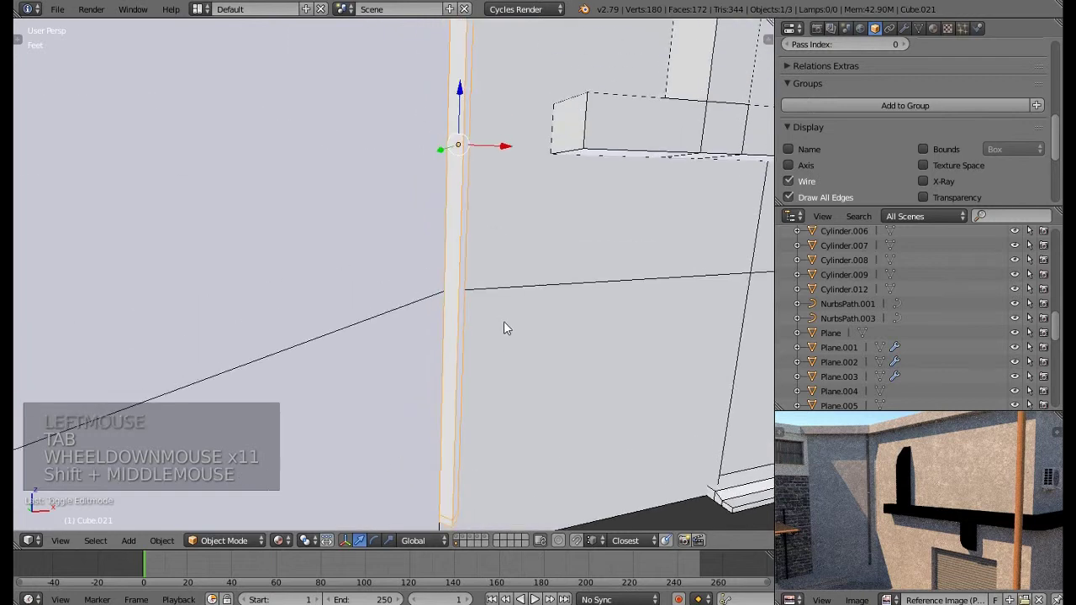
{"action": "scroll", "coordinate": [526, 228], "scroll_direction": "down", "scroll_amount": 2}
{"action": "middle_click_drag", "start_coordinate": [526, 229], "coordinate": [529, 282], "text": "shift"}
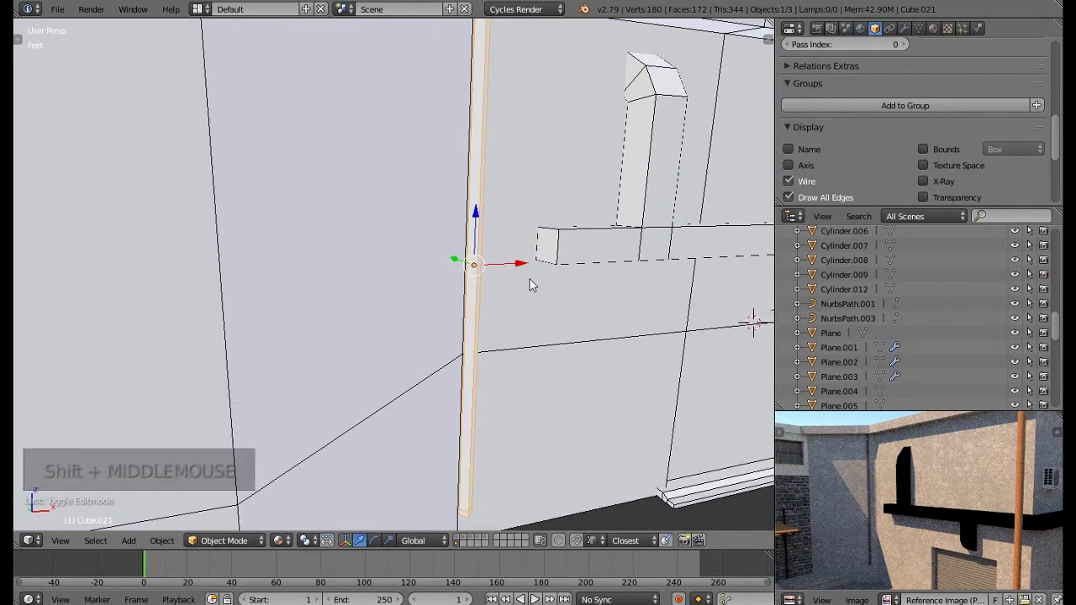
{"action": "key", "text": "r"}
{"action": "key", "text": "z"}
{"action": "left_click", "coordinate": [530, 284]}
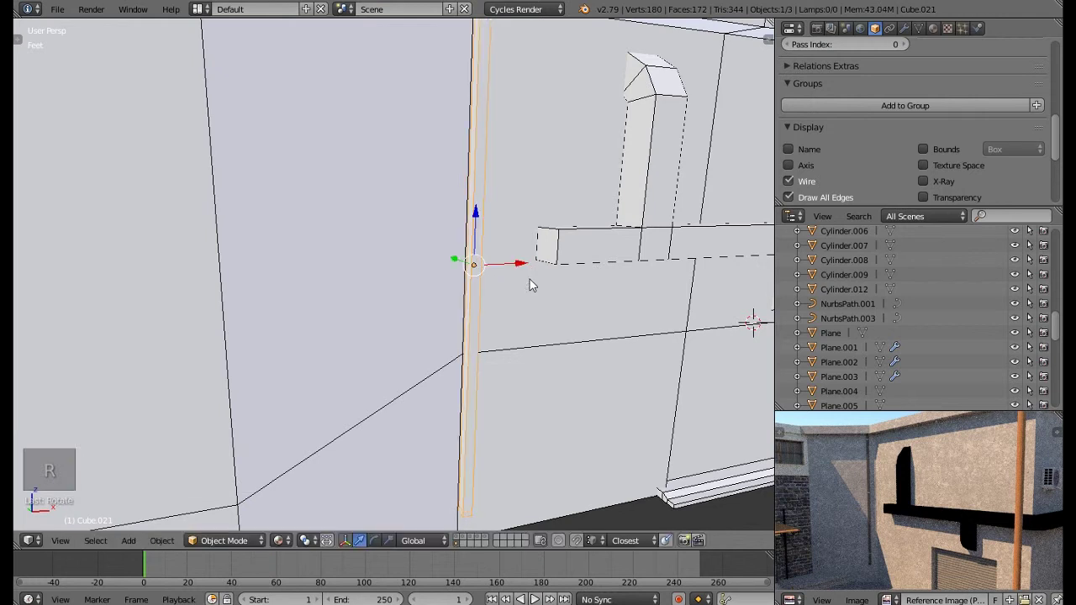
Shift the drainpipe's bottom face outward along Y, rotate it about -29° around X and lower it slightly along Z
{"action": "scroll", "coordinate": [471, 509], "scroll_direction": "up", "scroll_amount": 3}
{"action": "middle_click_drag", "start_coordinate": [480, 479], "coordinate": [499, 396], "text": "shift"}
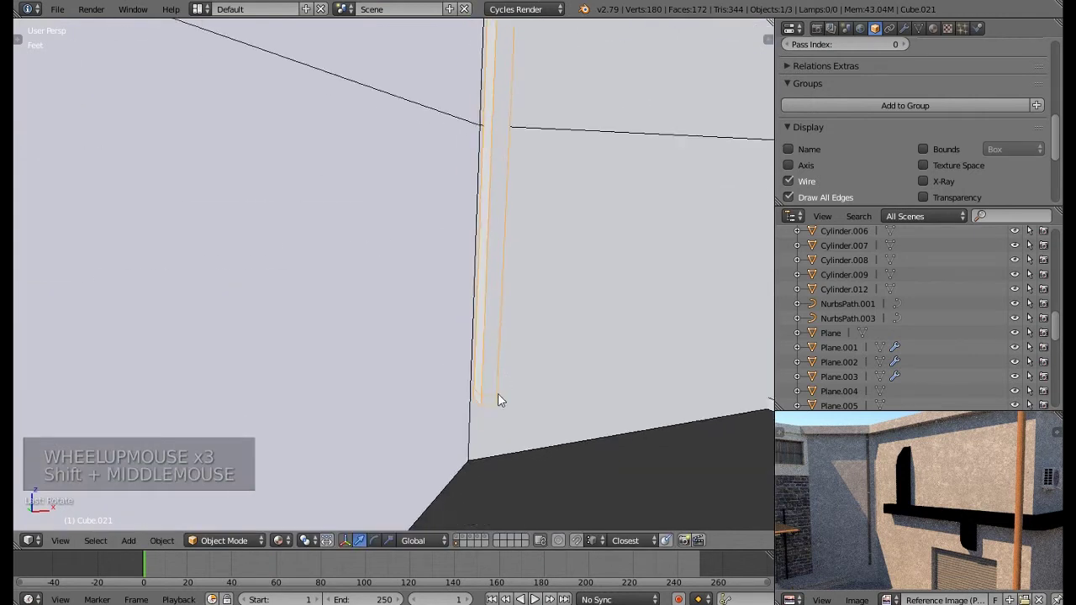
{"action": "scroll", "coordinate": [493, 409], "scroll_direction": "up", "scroll_amount": 4}
{"action": "key", "text": "Tab"}
{"action": "left_click_drag", "start_coordinate": [454, 372], "coordinate": [471, 410]}
{"action": "middle_click_drag", "start_coordinate": [472, 409], "coordinate": [530, 462]}
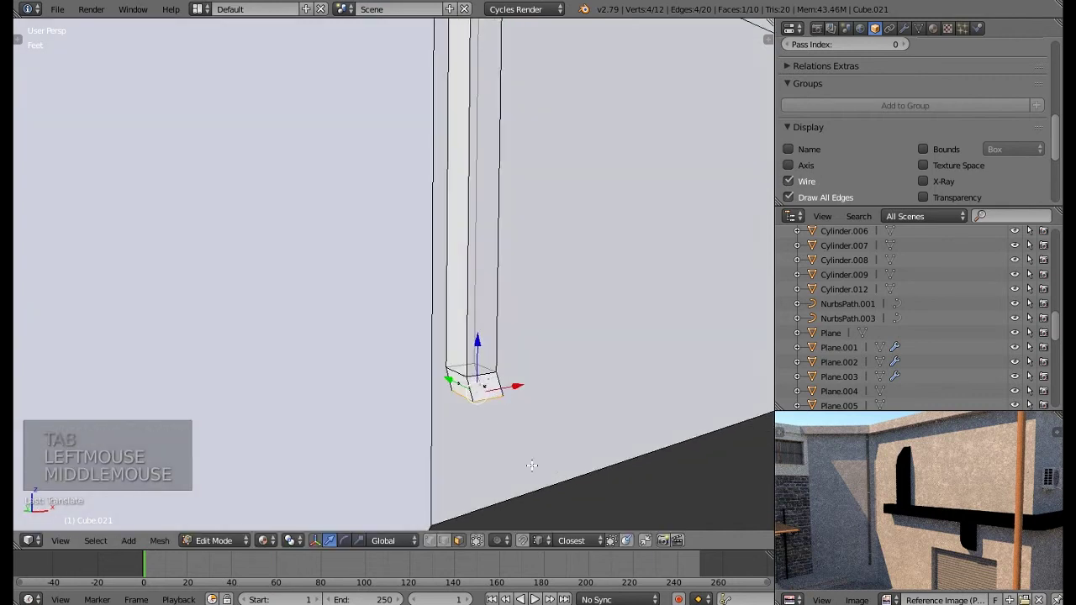
{"action": "key", "text": "r"}
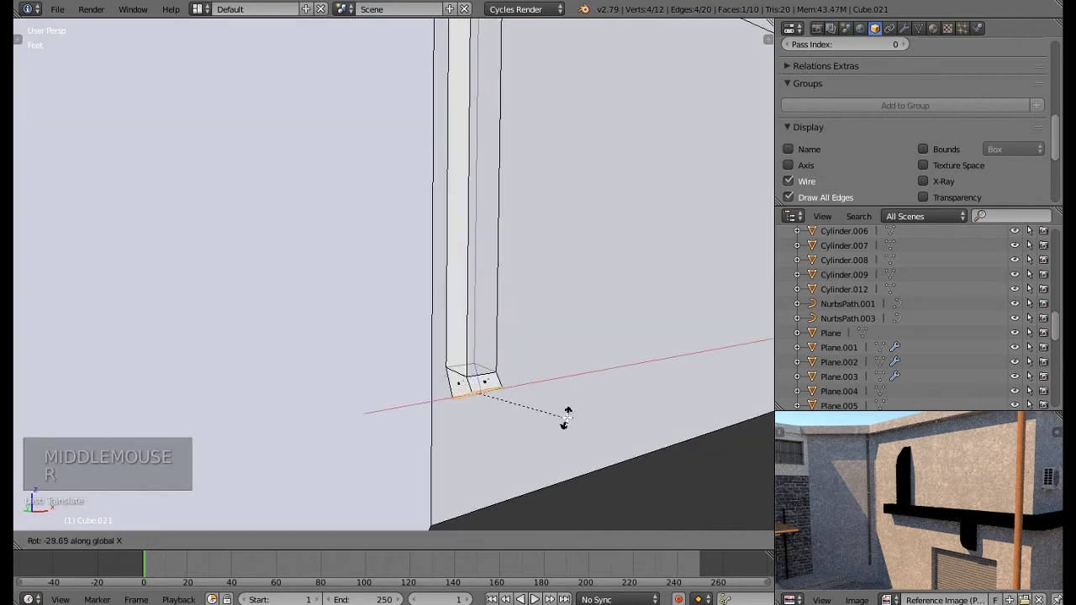
{"action": "left_click", "coordinate": [566, 415]}
{"action": "left_click_drag", "start_coordinate": [478, 351], "coordinate": [477, 359]}
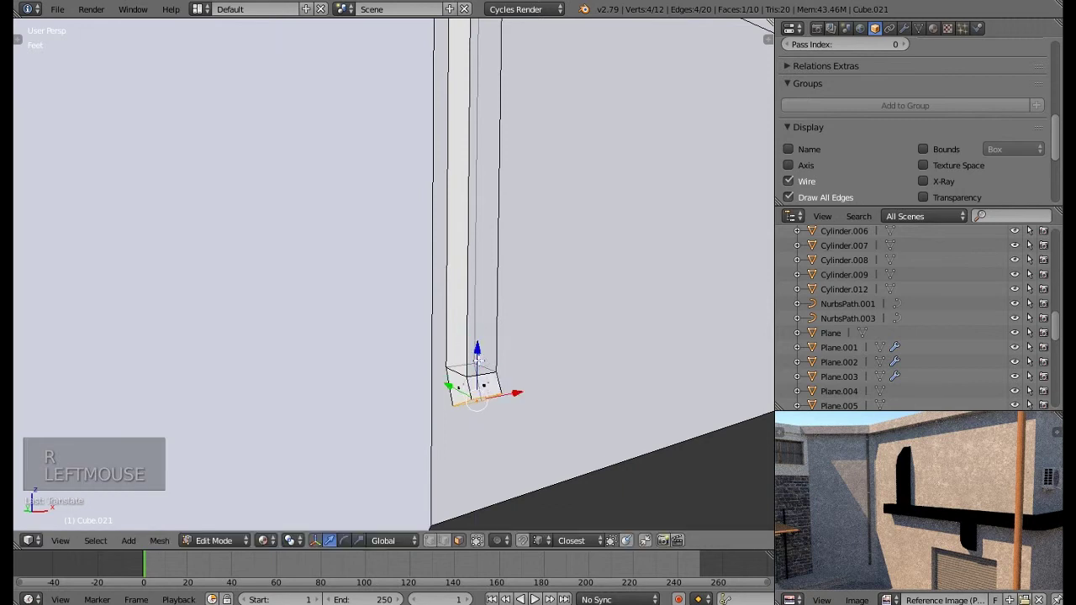
Extrude another short segment from the pipe's tilted bottom face and move its end outward to continue the bend
{"action": "key", "text": "e"}
{"action": "key", "text": "e"}
{"action": "left_click", "coordinate": [506, 450]}
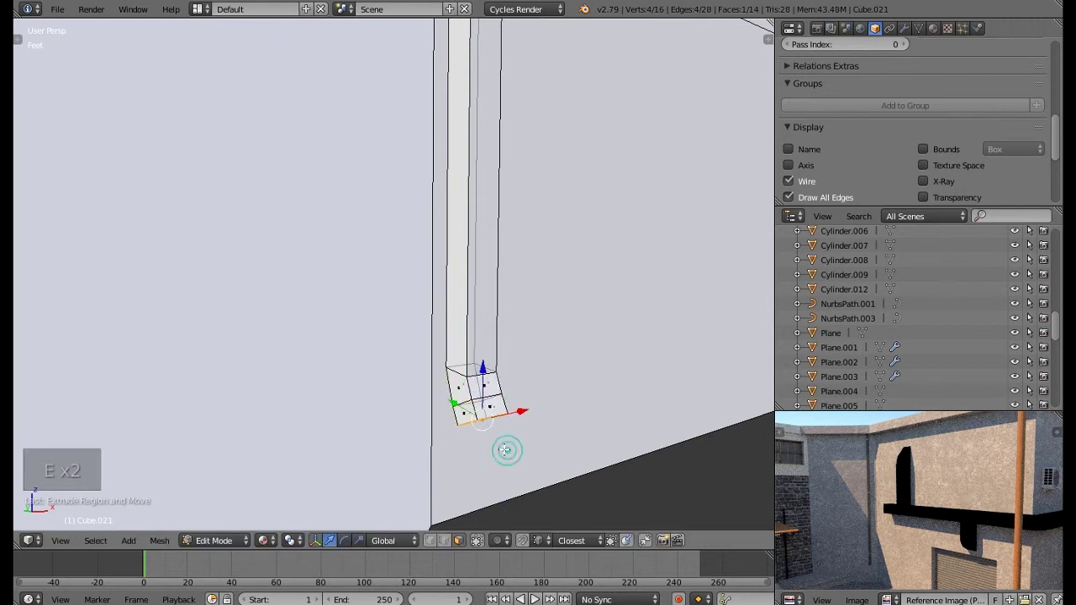
{"action": "left_click_drag", "start_coordinate": [485, 384], "coordinate": [485, 378]}
{"action": "middle_click_drag", "start_coordinate": [496, 411], "coordinate": [523, 408]}
{"action": "left_click_drag", "start_coordinate": [441, 400], "coordinate": [518, 443]}
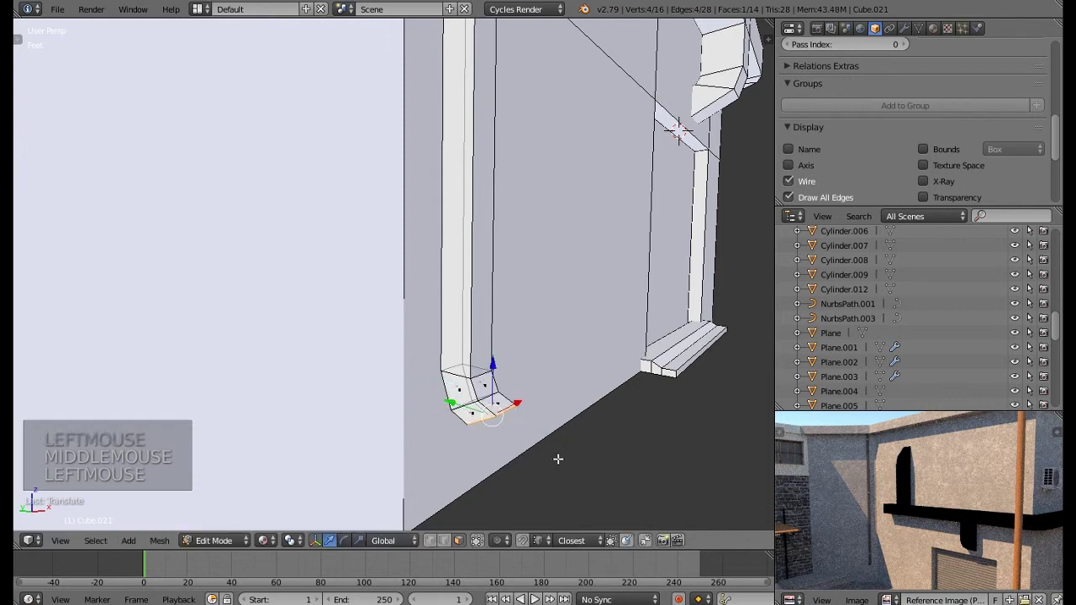
Rotate the bend's end face around X and nudge it along Z
{"action": "key", "text": "r"}
{"action": "key", "text": "x"}
{"action": "left_click", "coordinate": [561, 430]}
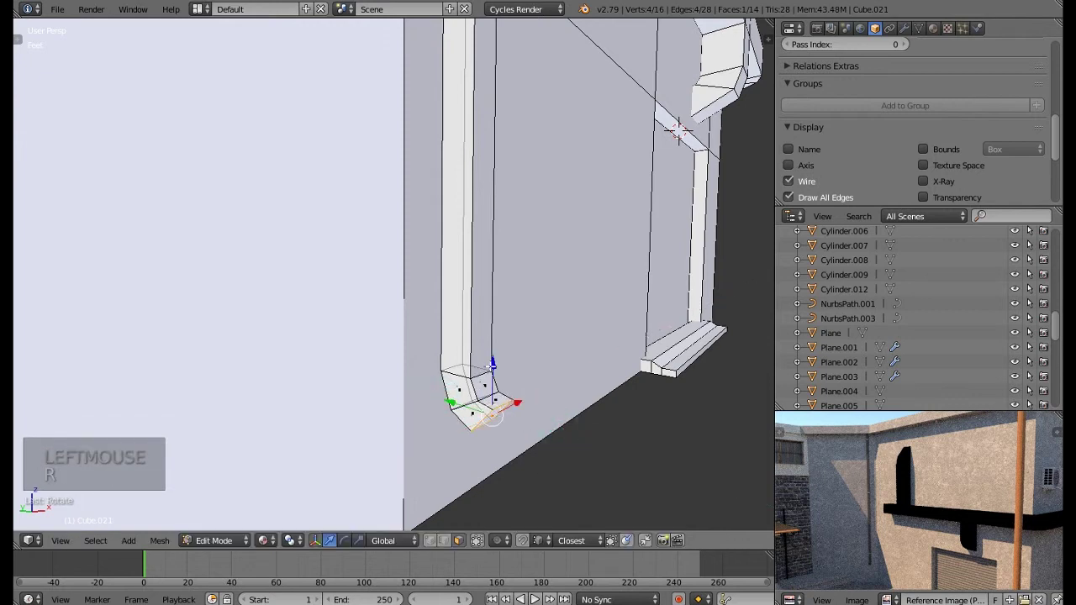
{"action": "left_click", "coordinate": [489, 368]}
{"action": "key", "text": "KP_Decimal"}
{"action": "middle_click_drag", "start_coordinate": [458, 370], "coordinate": [420, 359]}
{"action": "scroll", "coordinate": [443, 376], "scroll_direction": "down", "scroll_amount": 2}
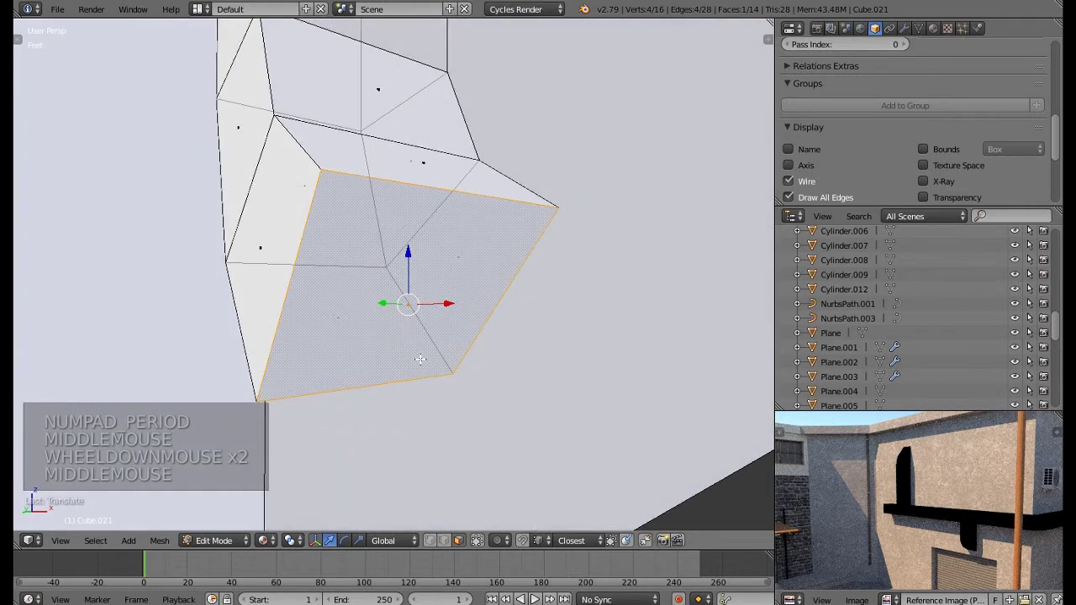
Extrude the drainpipe's end face in place and scale it to about 0.9 to form the opening's rim
{"action": "key", "text": "e"}
{"action": "key", "text": "e"}
{"action": "key", "text": "s"}
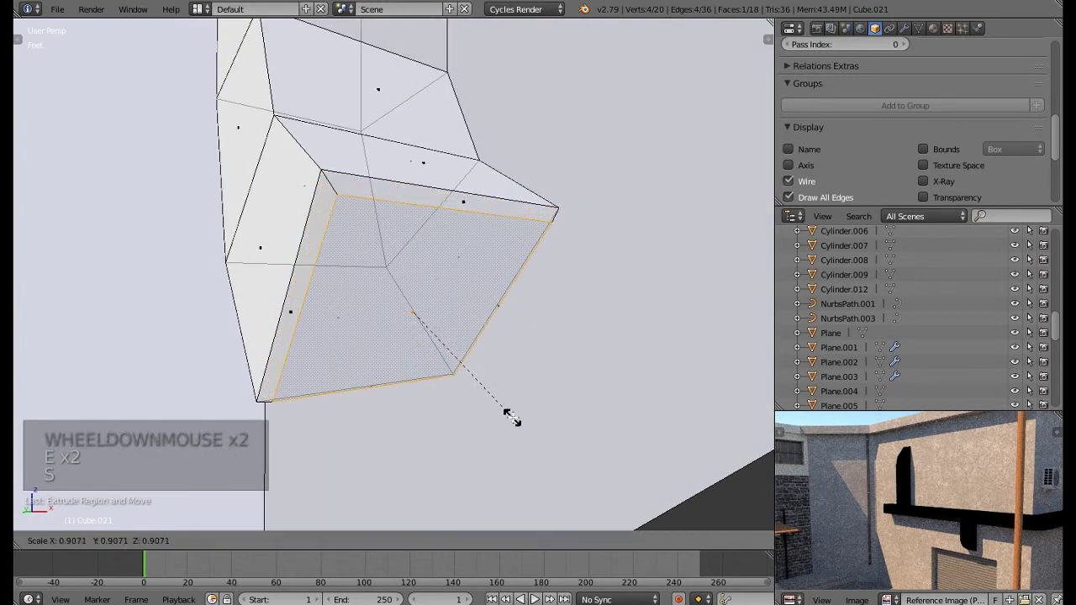
{"action": "left_click", "coordinate": [512, 418]}
Extrude the inner end face back into the pipe and move it inward to follow the bend
{"action": "key", "text": "e"}
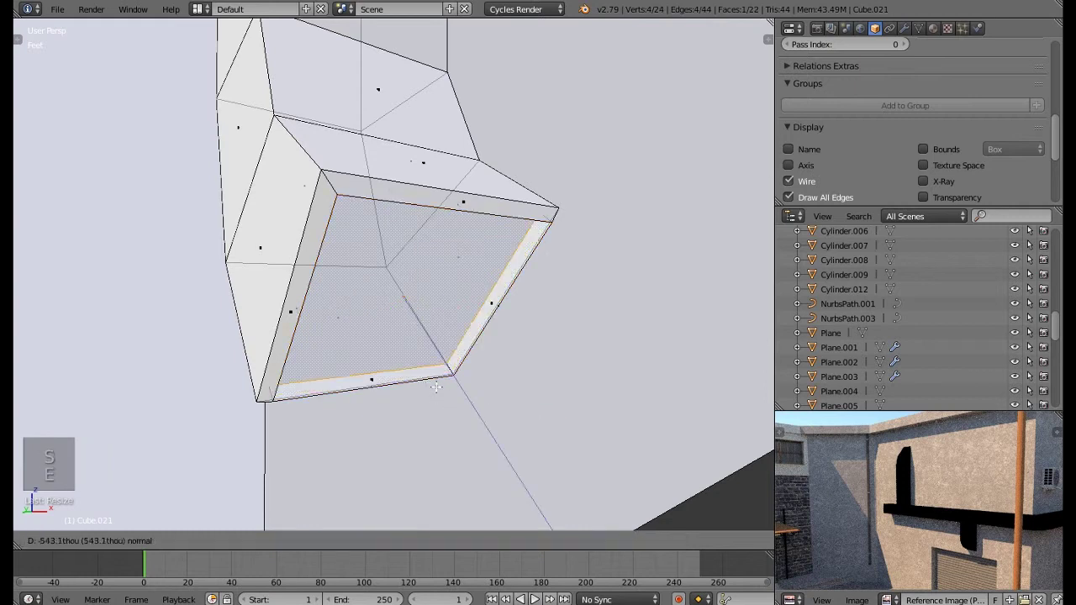
{"action": "left_click", "coordinate": [332, 278]}
{"action": "middle_click_drag", "start_coordinate": [332, 278], "coordinate": [271, 237]}
{"action": "left_click_drag", "start_coordinate": [333, 213], "coordinate": [285, 202]}
{"action": "middle_click_drag", "start_coordinate": [285, 202], "coordinate": [325, 212]}
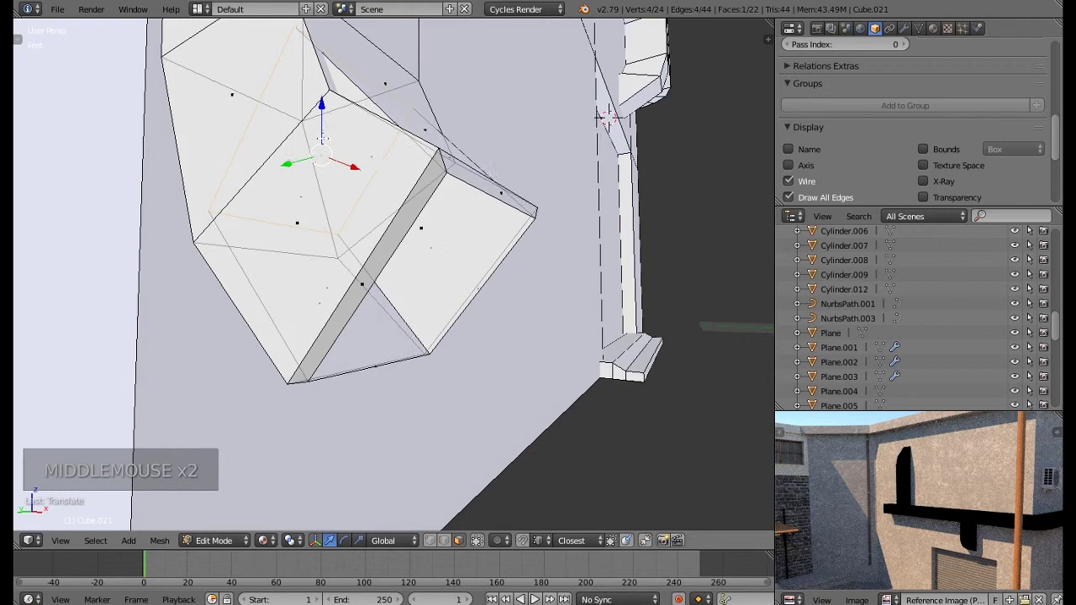
{"action": "left_click_drag", "start_coordinate": [325, 129], "coordinate": [242, 149]}
Scale the recessed inner face to about 0.55 along Z and raise it slightly inside the pipe
{"action": "key", "text": "s"}
{"action": "key", "text": "z"}
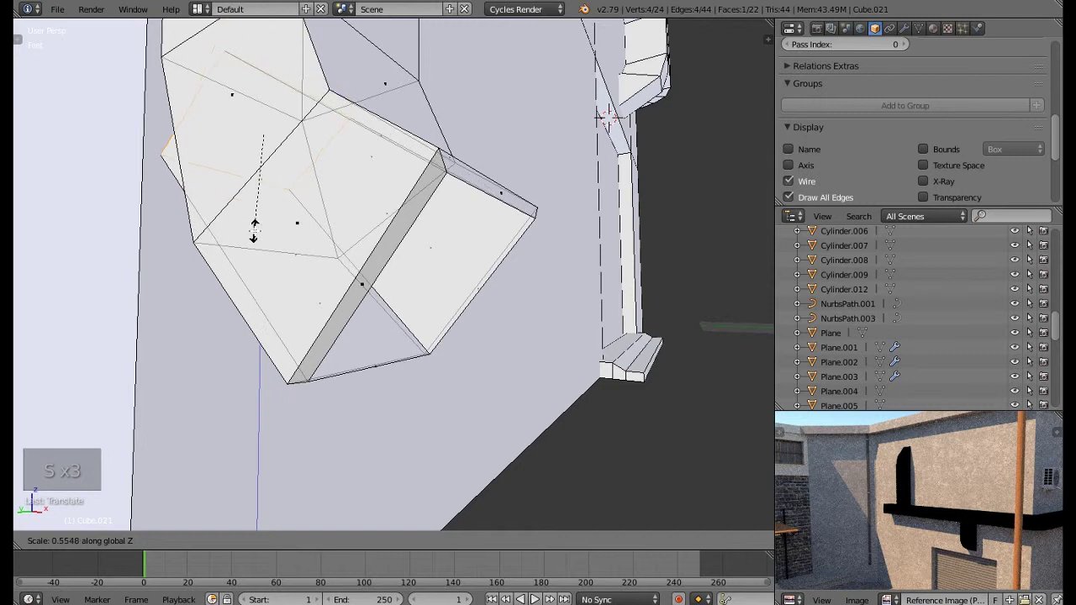
{"action": "left_click", "coordinate": [253, 230]}
{"action": "left_click", "coordinate": [264, 96]}
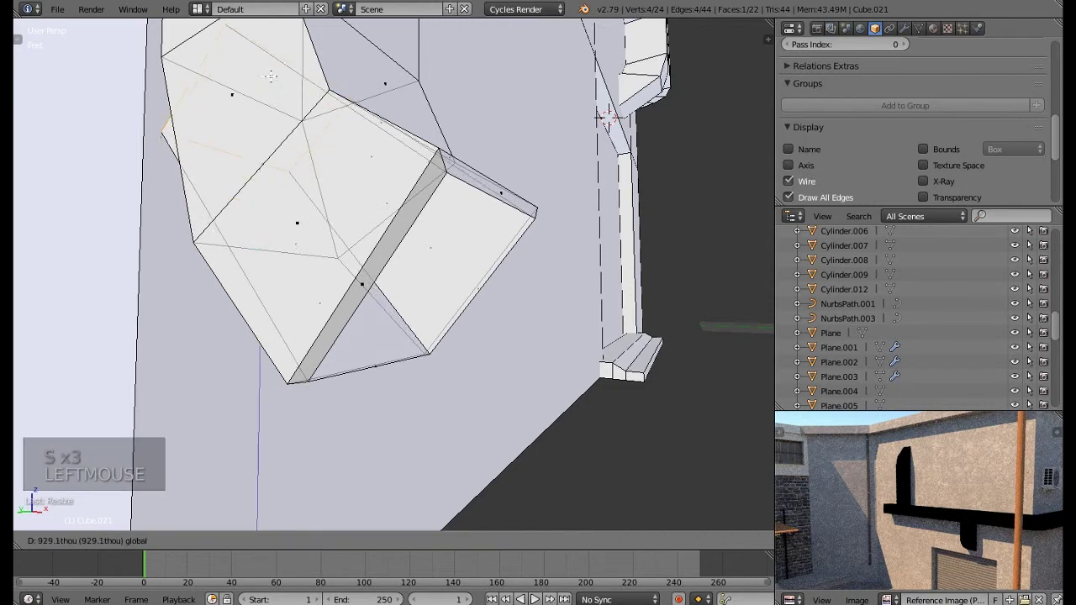
{"action": "middle_click_drag", "start_coordinate": [264, 96], "coordinate": [332, 153]}
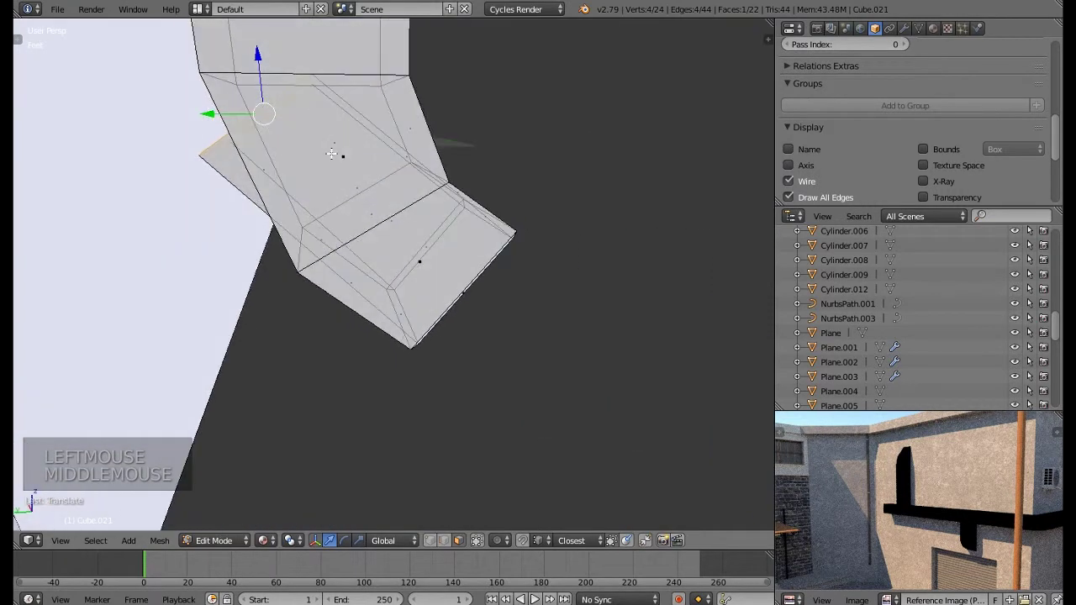
Narrow the recessed face along Y, shift it along Y and Z to fit inside the pipe, and leave mesh editing
{"action": "key", "text": "s"}
{"action": "key", "text": "y"}
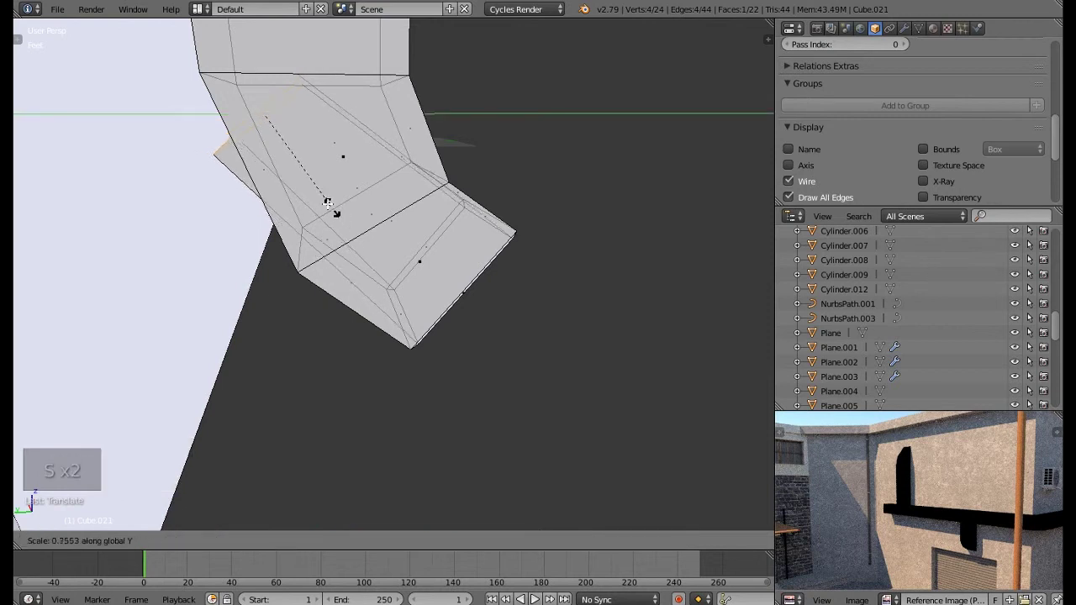
{"action": "left_click", "coordinate": [315, 187]}
{"action": "left_click_drag", "start_coordinate": [229, 113], "coordinate": [255, 114]}
{"action": "left_click_drag", "start_coordinate": [285, 76], "coordinate": [284, 68]}
{"action": "middle_click_drag", "start_coordinate": [290, 86], "coordinate": [396, 269]}
{"action": "left_click_drag", "start_coordinate": [288, 78], "coordinate": [282, 93]}
{"action": "middle_click_drag", "start_coordinate": [282, 93], "coordinate": [394, 181]}
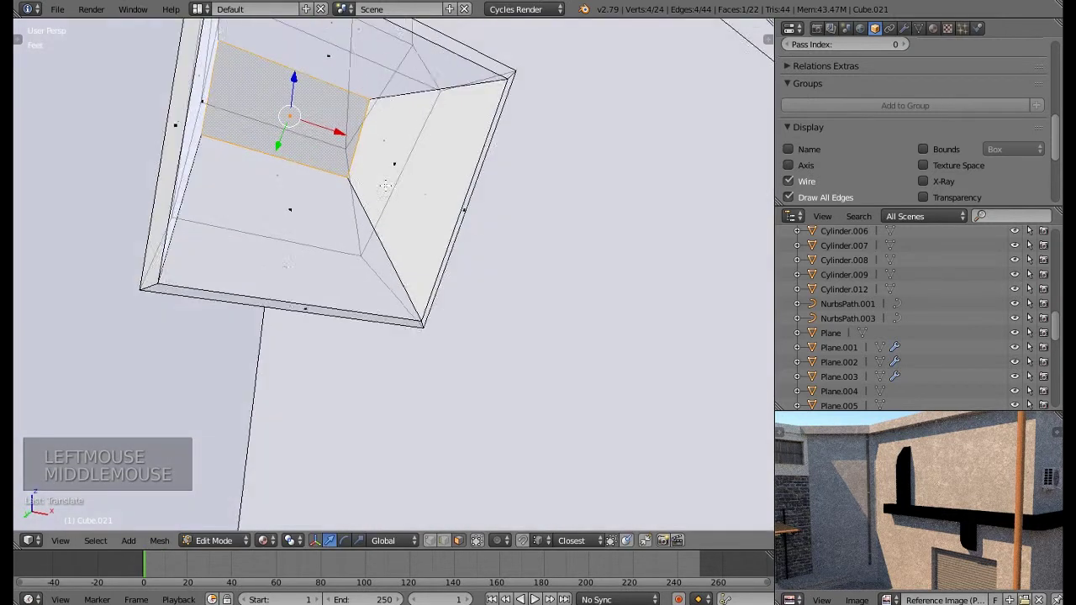
{"action": "scroll", "coordinate": [395, 190], "scroll_direction": "down", "scroll_amount": 8}
{"action": "key", "text": "Tab"}
{"action": "scroll", "coordinate": [398, 199], "scroll_direction": "down", "scroll_amount": 8}
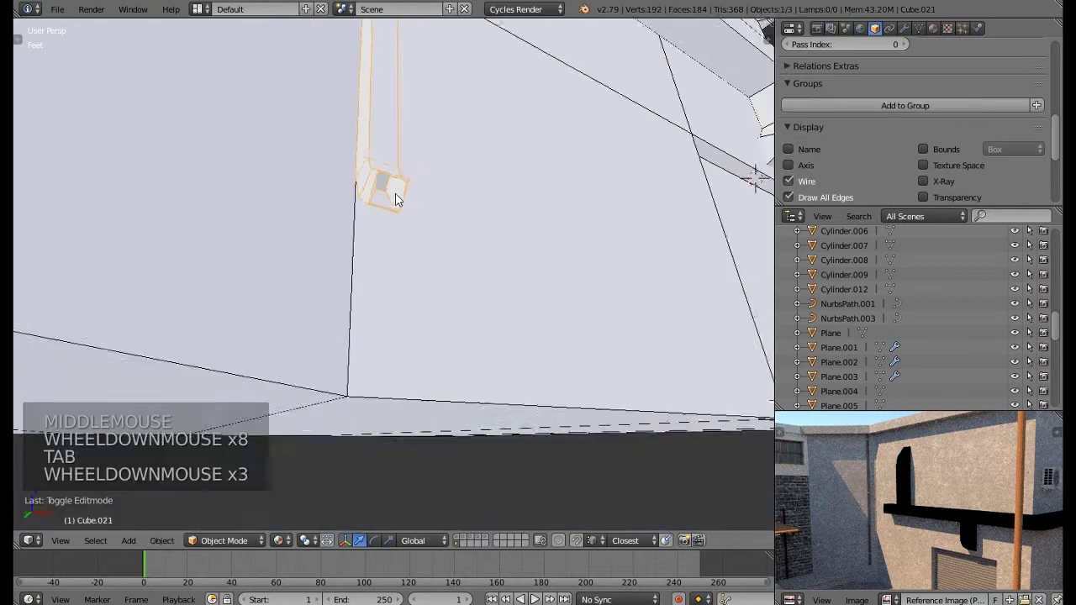
Check the drainpipe in the reference image, snap the 3D cursor to the modelled pipe and add a cube there
{"action": "scroll", "coordinate": [864, 504], "scroll_direction": "up", "scroll_amount": 3}
{"action": "scroll", "coordinate": [864, 504], "scroll_direction": "up", "scroll_amount": 1}
{"action": "middle_click_drag", "start_coordinate": [865, 505], "coordinate": [872, 582]}
{"action": "middle_click_drag", "start_coordinate": [879, 416], "coordinate": [879, 444]}
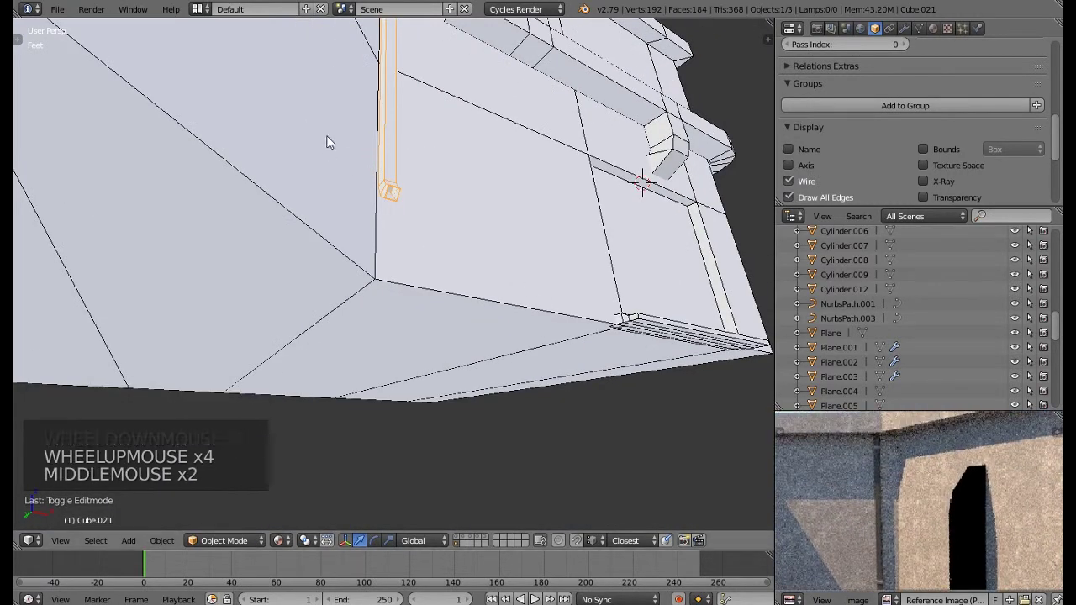
{"action": "middle_click_drag", "start_coordinate": [328, 140], "coordinate": [390, 225]}
{"action": "key", "text": "KP_Decimal"}
{"action": "scroll", "coordinate": [386, 227], "scroll_direction": "up", "scroll_amount": 1}
{"action": "scroll", "coordinate": [386, 227], "scroll_direction": "up", "scroll_amount": 1}
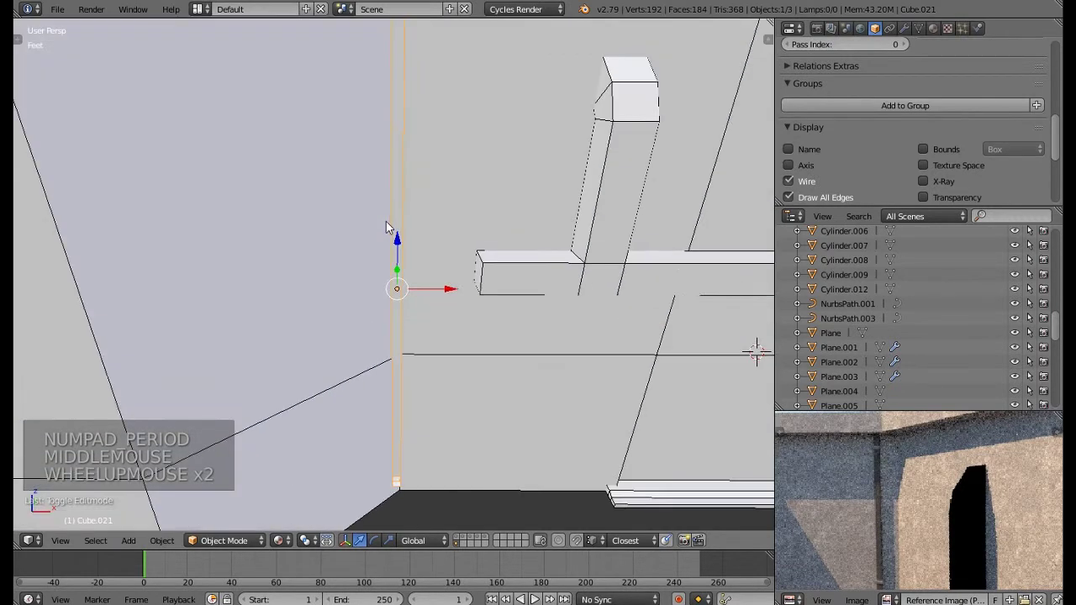
{"action": "scroll", "coordinate": [388, 226], "scroll_direction": "down", "scroll_amount": 2}
{"action": "key", "text": "shift+s"}
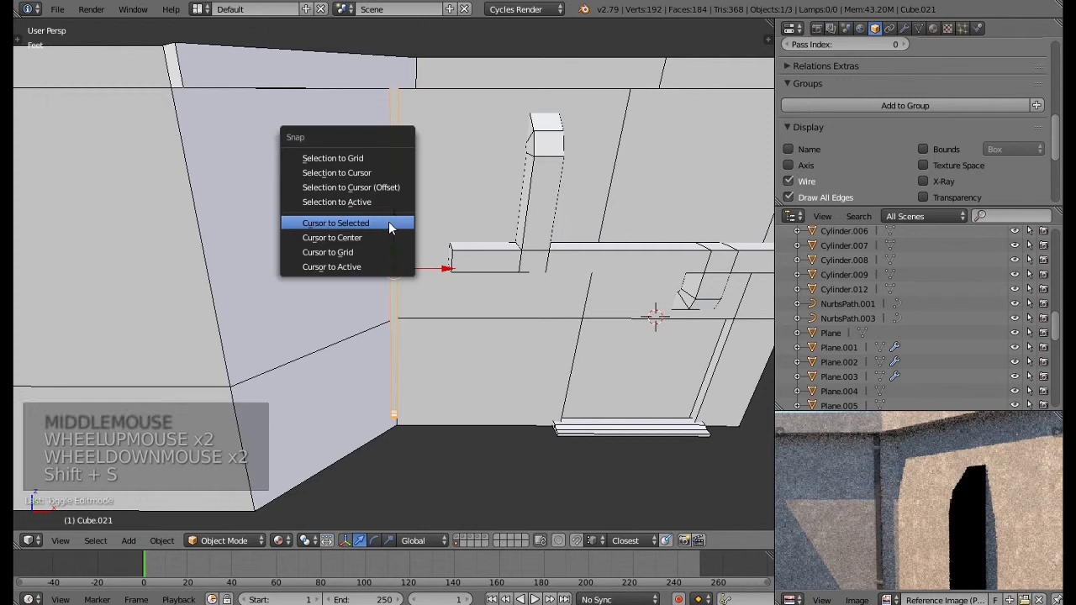
{"action": "left_click", "coordinate": [391, 224]}
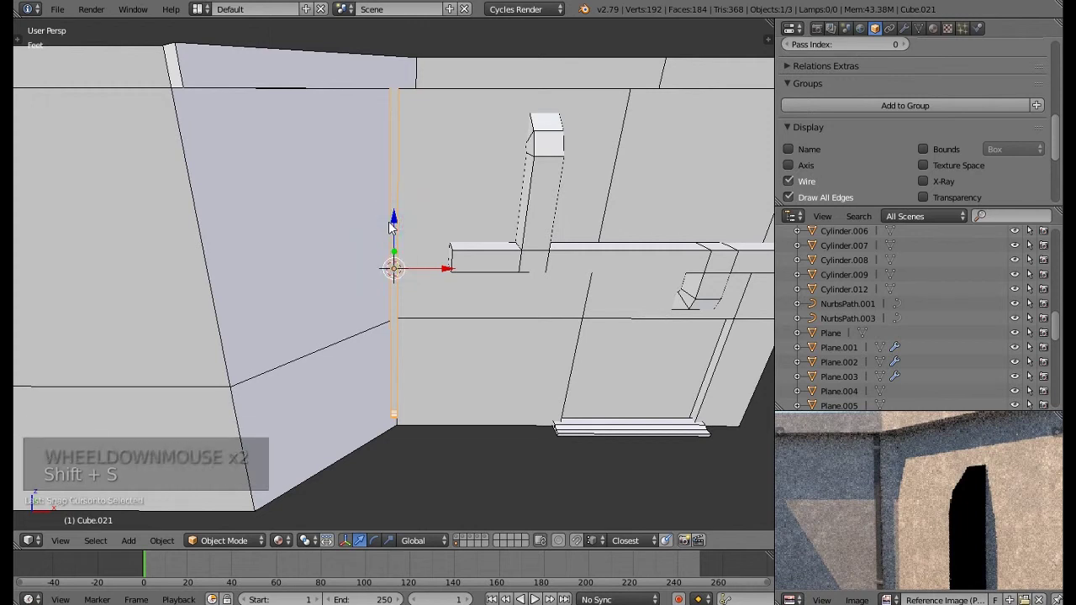
{"action": "key", "text": "shift+a"}
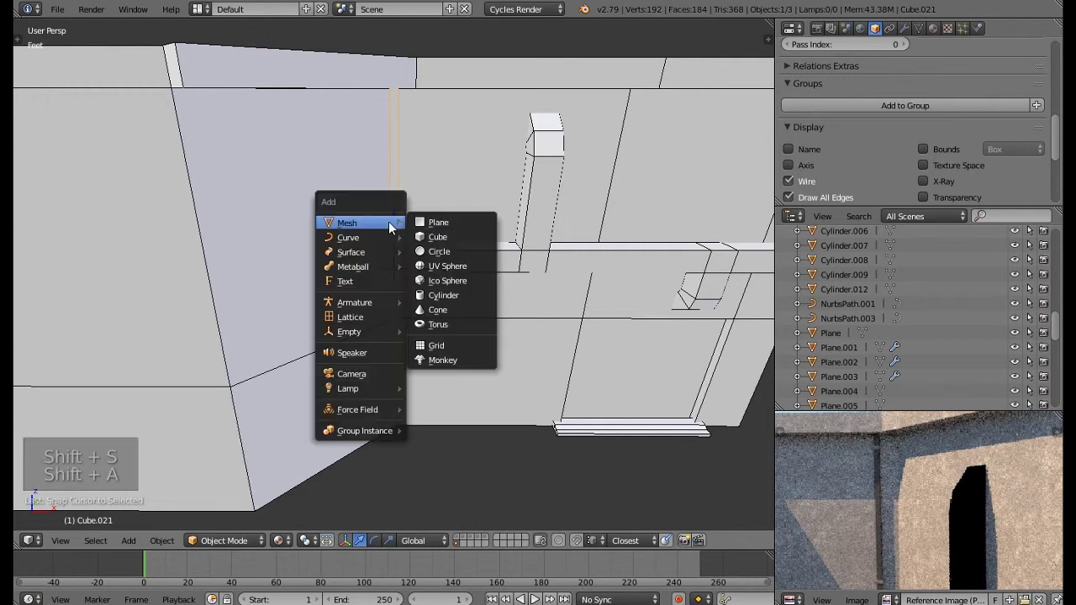
{"action": "left_click", "coordinate": [436, 238]}
Scale the cube along Y into a thin plate and move it along Y to the front of the drainpipe
{"action": "scroll", "coordinate": [403, 275], "scroll_direction": "up", "scroll_amount": 4}
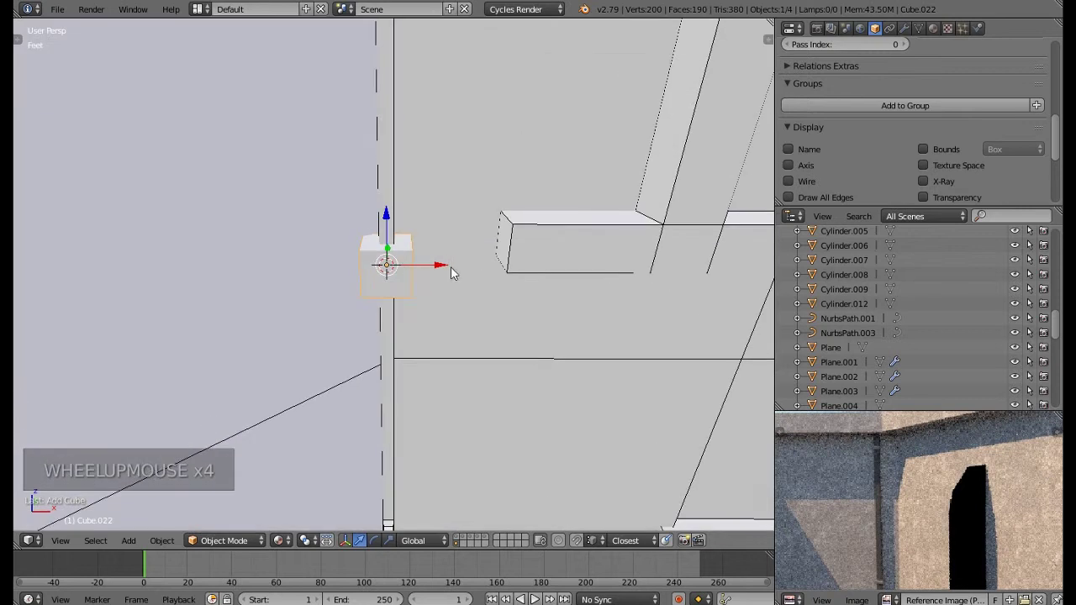
{"action": "middle_click_drag", "start_coordinate": [451, 269], "coordinate": [448, 326]}
{"action": "key", "text": "s"}
{"action": "key", "text": "s"}
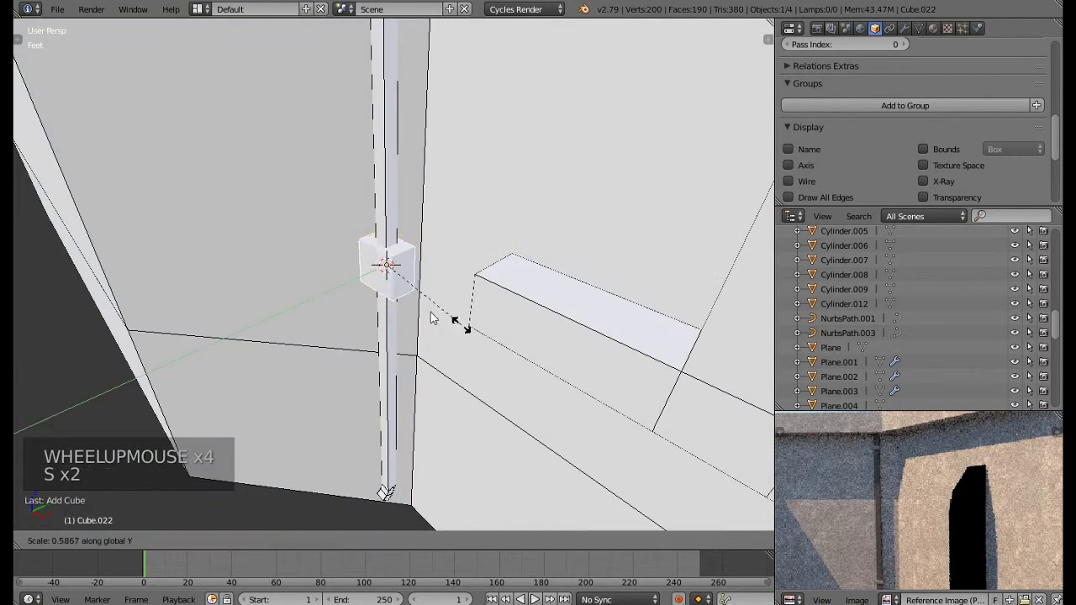
{"action": "left_click", "coordinate": [406, 296]}
{"action": "key", "text": "s"}
{"action": "key", "text": "y"}
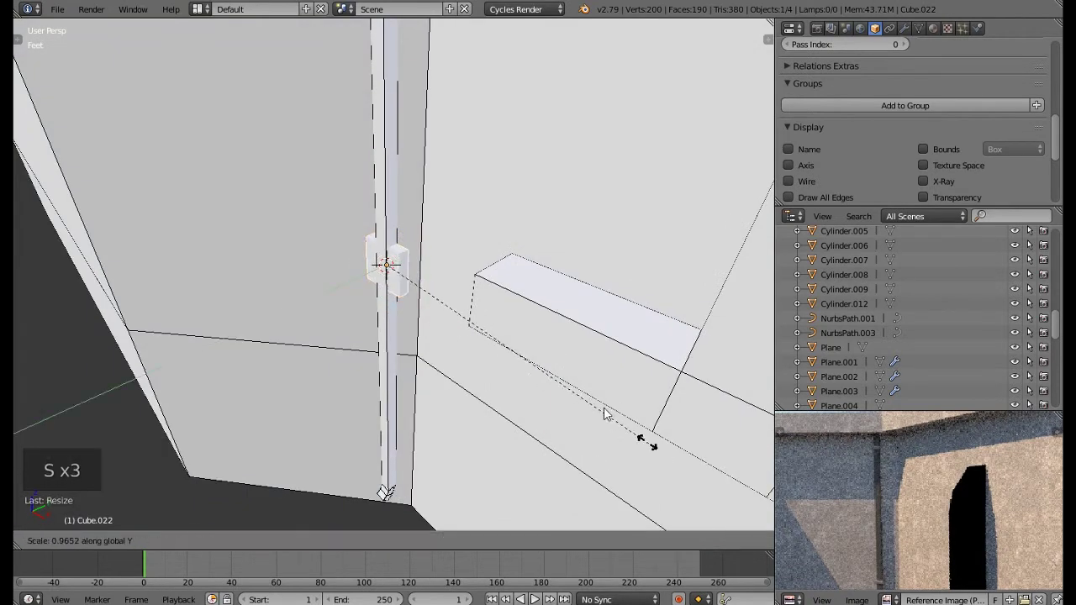
{"action": "left_click", "coordinate": [426, 290]}
{"action": "left_click_drag", "start_coordinate": [421, 249], "coordinate": [413, 262]}
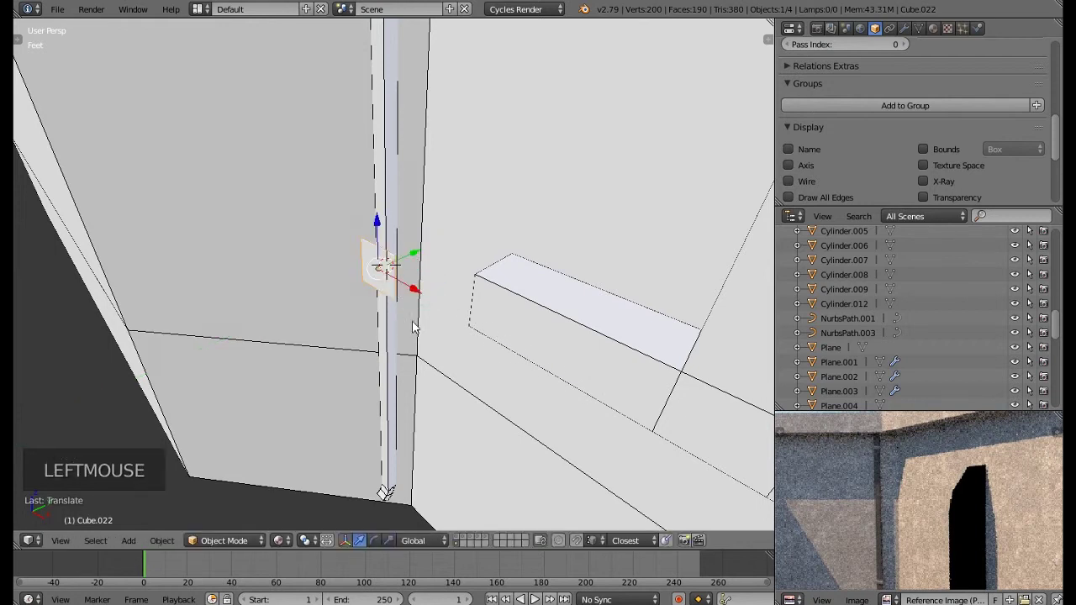
Reduce the plate's height along Z to make a narrow horizontal strip across the pipe
{"action": "middle_click_drag", "start_coordinate": [413, 327], "coordinate": [476, 392]}
{"action": "key", "text": "s"}
{"action": "key", "text": "s"}
{"action": "key", "text": "z"}
{"action": "left_click", "coordinate": [410, 312]}
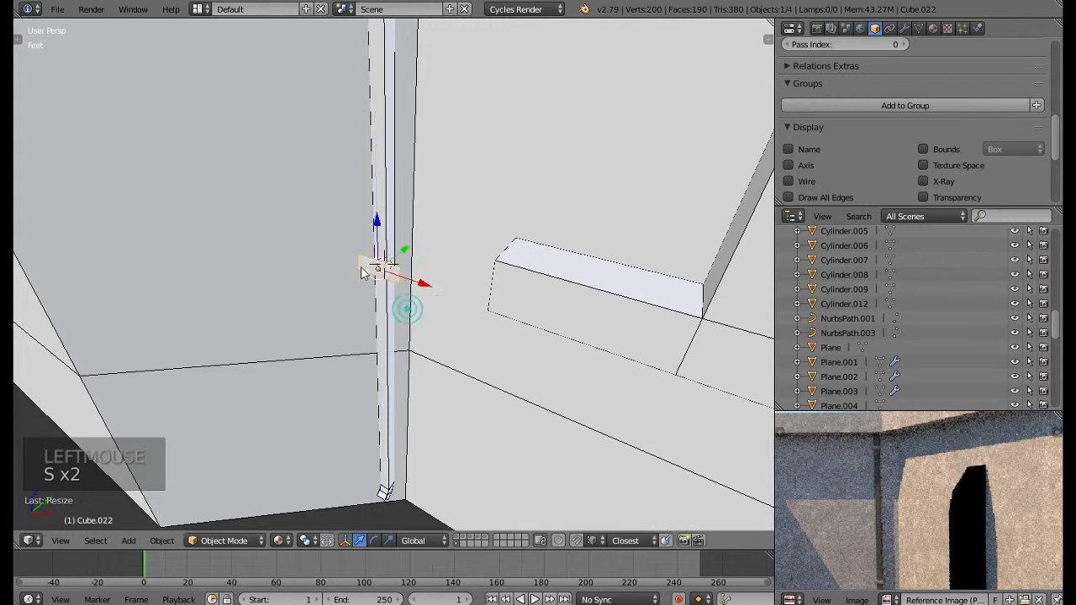
Add two vertical loop cuts to the strip and spread them apart along X to about the pipe's width
{"action": "scroll", "coordinate": [360, 266], "scroll_direction": "up", "scroll_amount": 5}
{"action": "middle_click_drag", "start_coordinate": [360, 266], "coordinate": [443, 296]}
{"action": "key", "text": "Tab"}
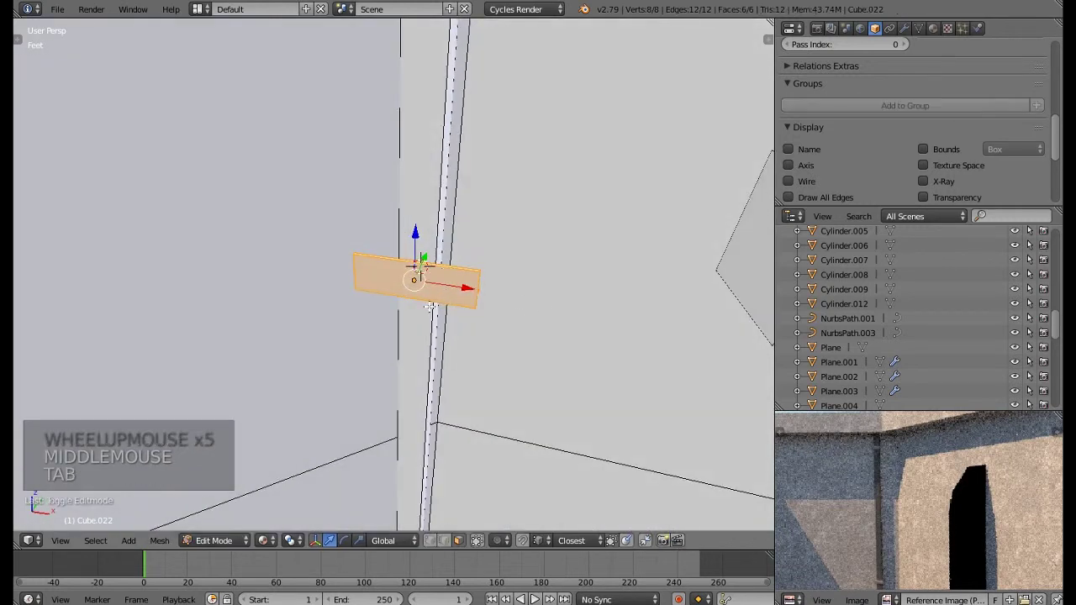
{"action": "key", "text": "ctrl+r"}
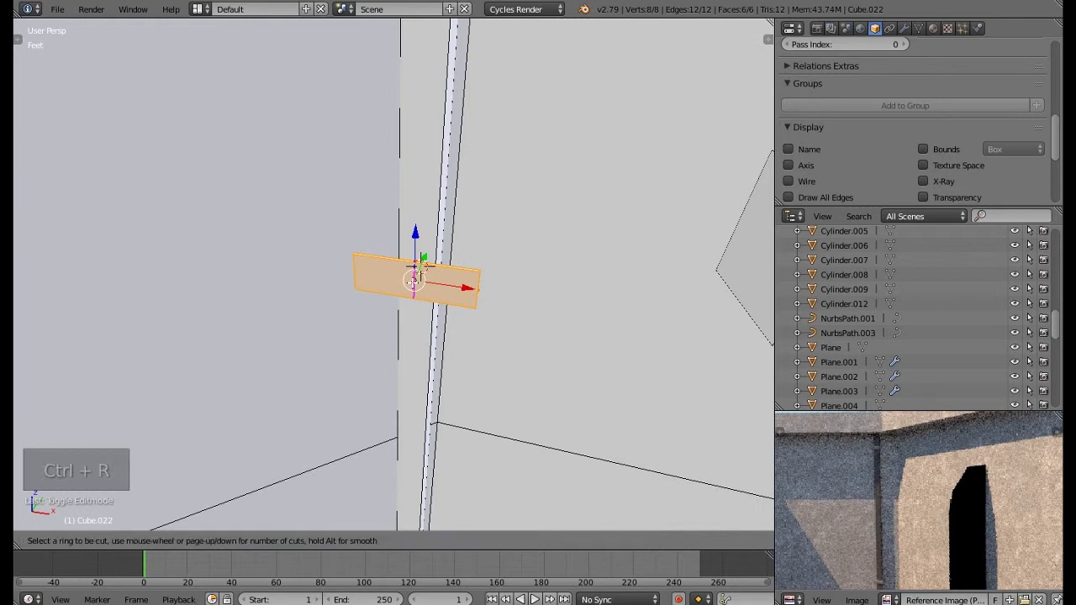
{"action": "left_click", "coordinate": [412, 282]}
{"action": "right_click", "coordinate": [413, 280]}
{"action": "key", "text": "s"}
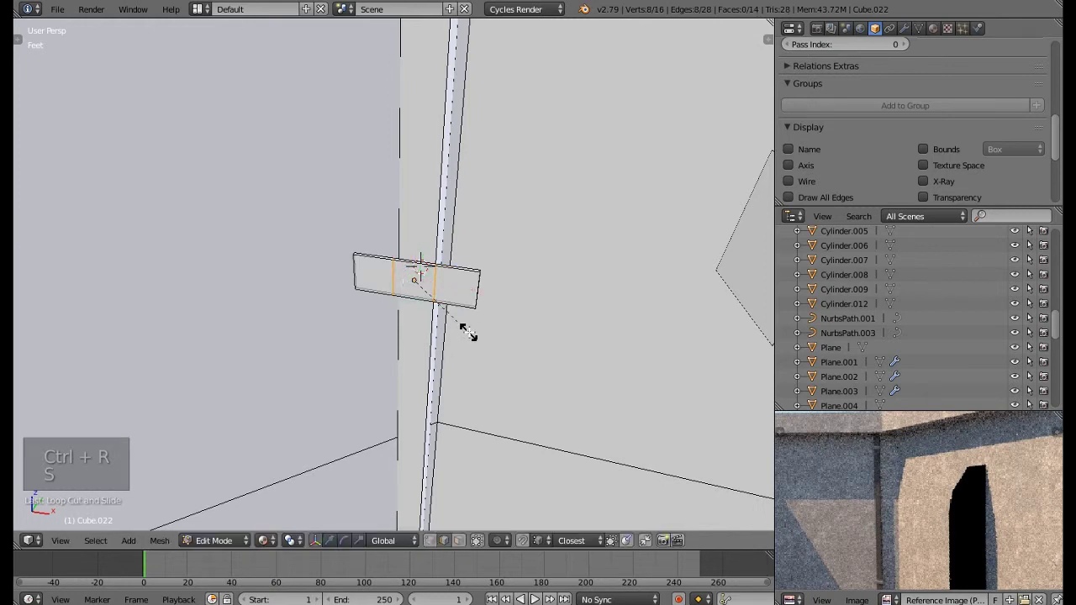
{"action": "key", "text": "x"}
{"action": "left_click", "coordinate": [481, 348]}
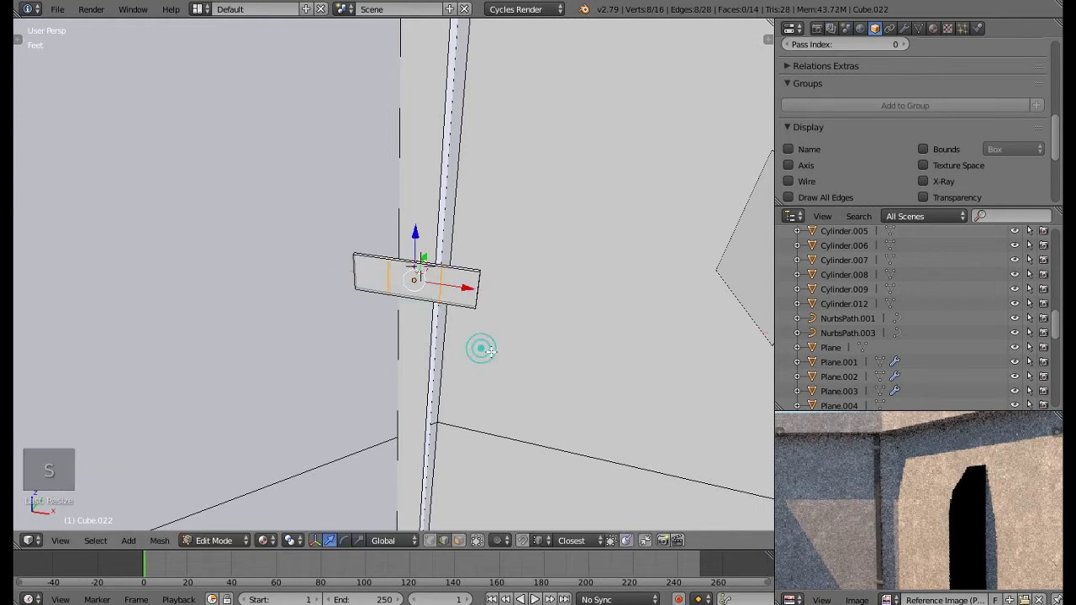
Move the strip's two end faces back along Y toward the wall and bring them together along X around the pipe
{"action": "left_click", "coordinate": [458, 541]}
{"action": "right_click", "coordinate": [479, 286]}
{"action": "right_click", "coordinate": [354, 270], "text": "shift"}
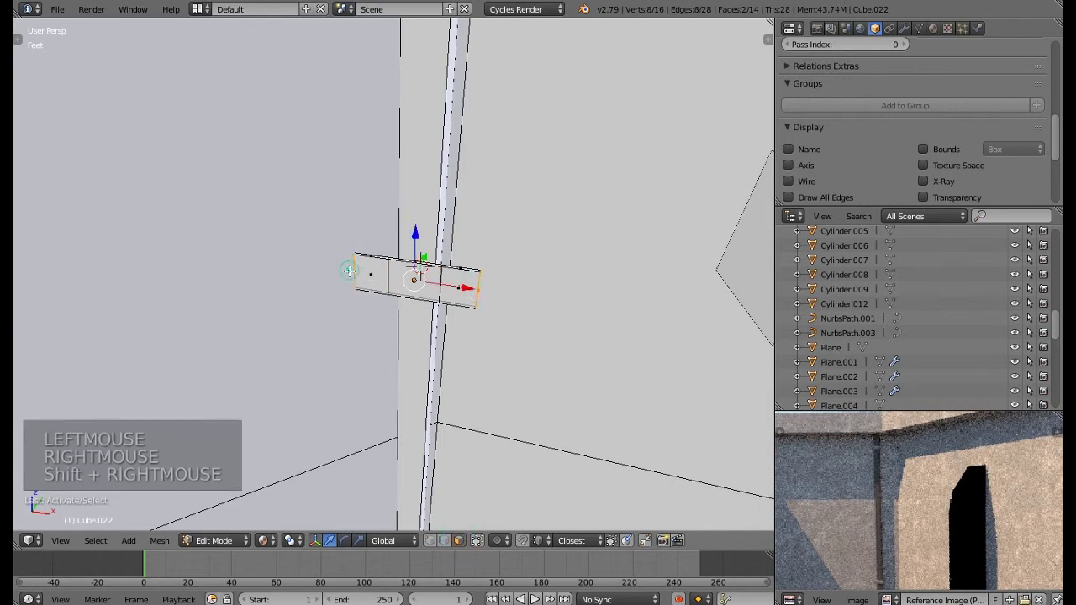
{"action": "middle_click_drag", "start_coordinate": [356, 270], "coordinate": [437, 268]}
{"action": "left_click_drag", "start_coordinate": [435, 265], "coordinate": [472, 252]}
{"action": "key", "text": "s"}
{"action": "key", "text": "x"}
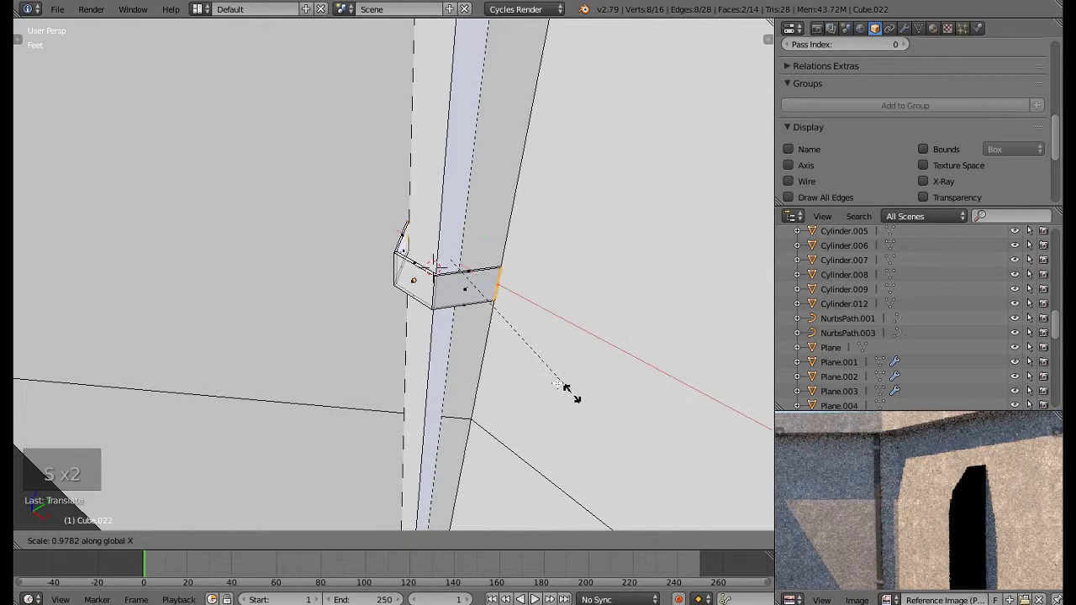
{"action": "left_click", "coordinate": [484, 332]}
{"action": "middle_click_drag", "start_coordinate": [483, 331], "coordinate": [524, 335]}
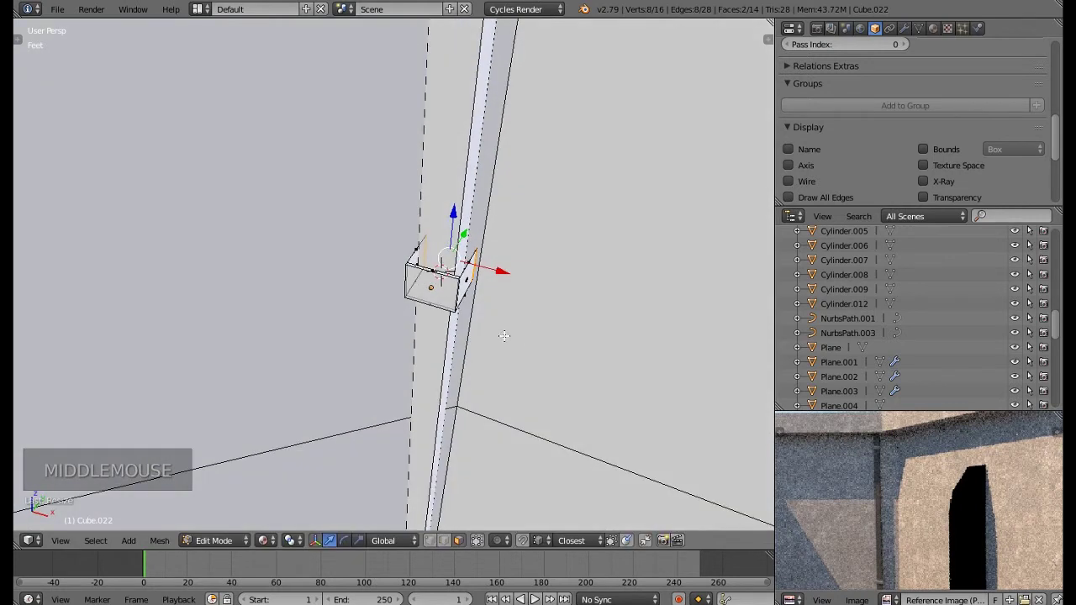
Extrude both end faces slightly and scale them apart along X to form the bracket's side flanges
{"action": "key", "text": "e"}
{"action": "key", "text": "e"}
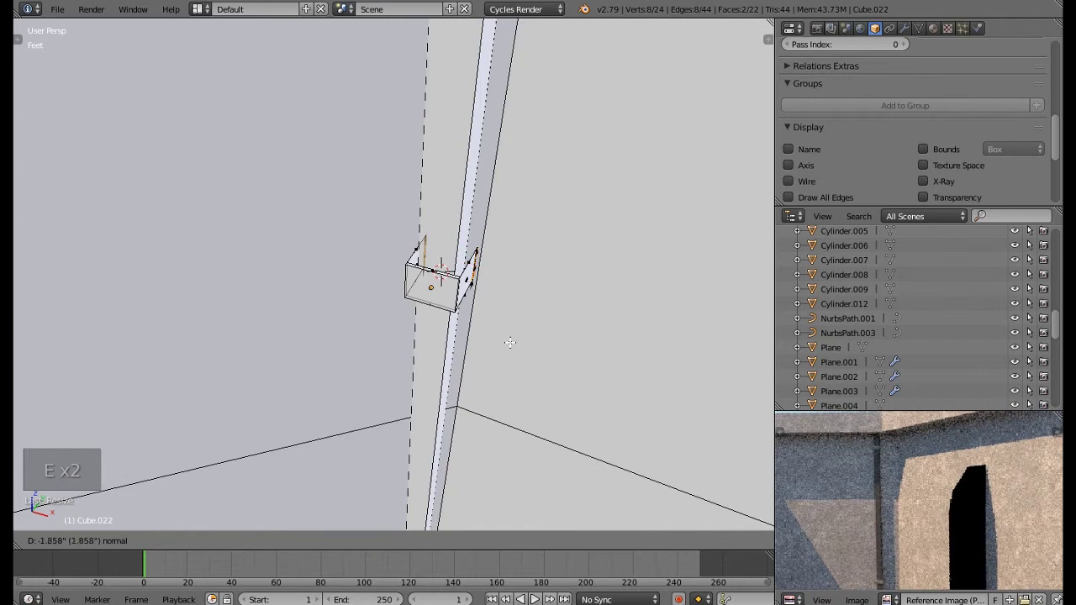
{"action": "left_click", "coordinate": [509, 342]}
{"action": "key", "text": "s"}
{"action": "key", "text": "x"}
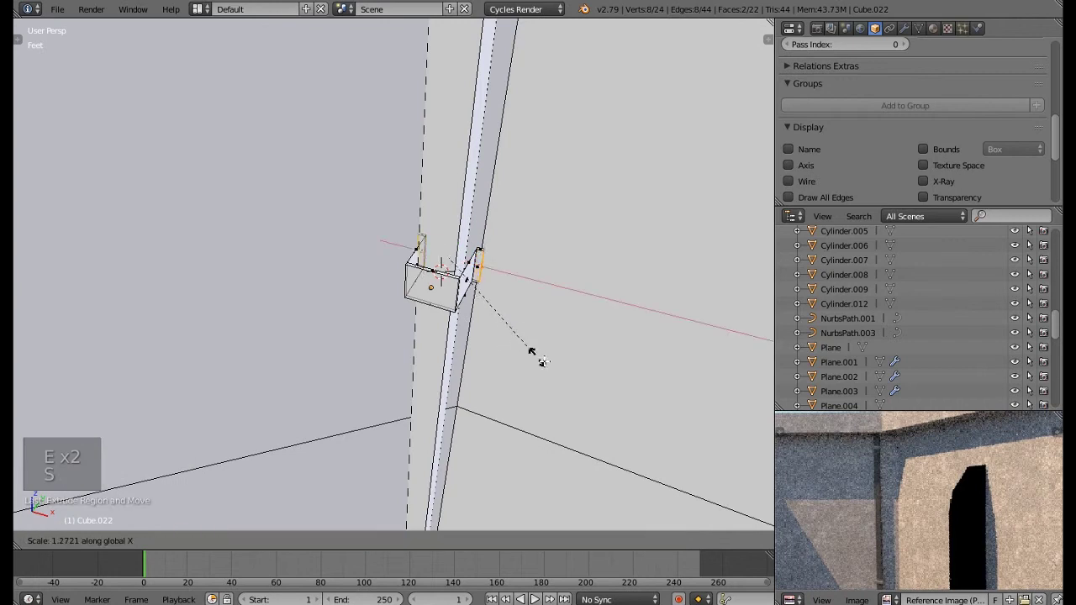
{"action": "left_click", "coordinate": [690, 425]}
{"action": "middle_click_drag", "start_coordinate": [689, 425], "coordinate": [488, 332]}
{"action": "key", "text": "Tab"}
Scale the whole bracket to about 0.45 along Z
{"action": "scroll", "coordinate": [533, 294], "scroll_direction": "up", "scroll_amount": 1}
{"action": "scroll", "coordinate": [503, 344], "scroll_direction": "down", "scroll_amount": 9}
{"action": "scroll", "coordinate": [487, 332], "scroll_direction": "up", "scroll_amount": 11}
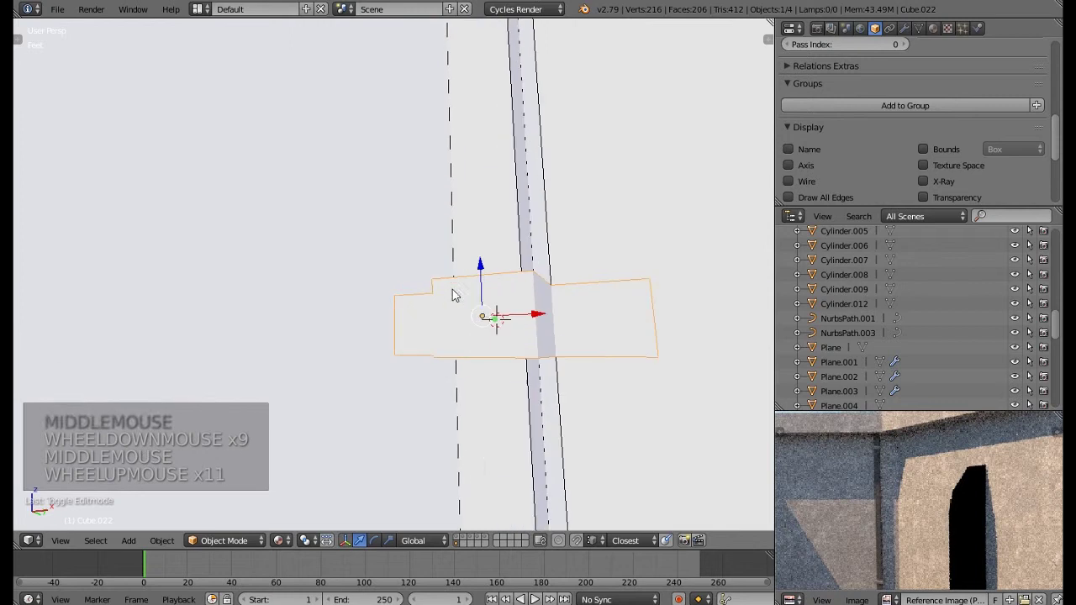
{"action": "key", "text": "s"}
{"action": "key", "text": "z"}
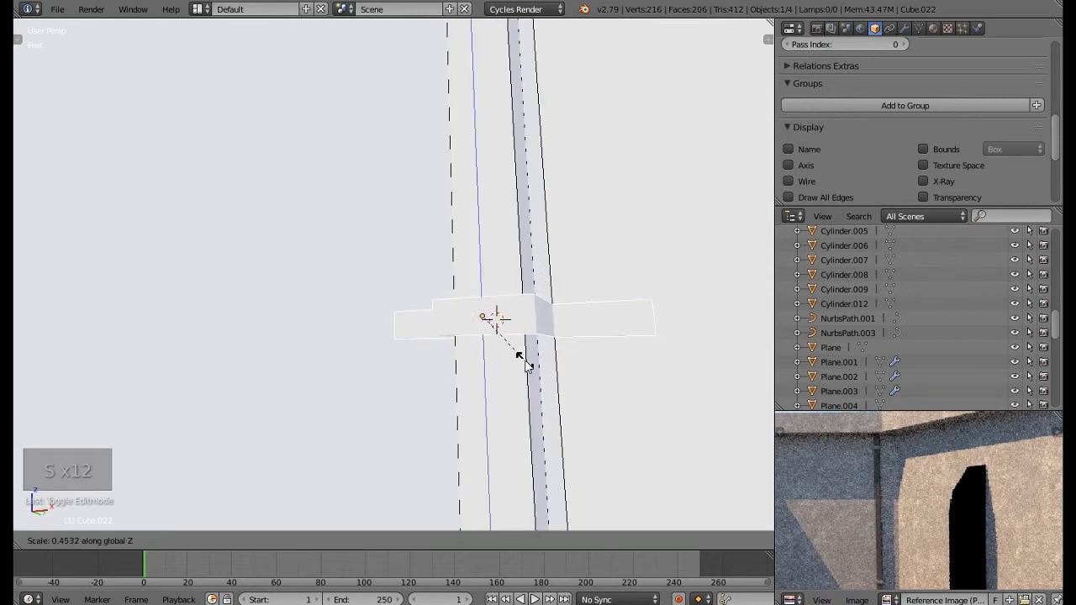
{"action": "left_click", "coordinate": [527, 365]}
Shorten the bracket's side flanges by scaling their end faces to about 0.73 along X
{"action": "scroll", "coordinate": [528, 365], "scroll_direction": "down", "scroll_amount": 10}
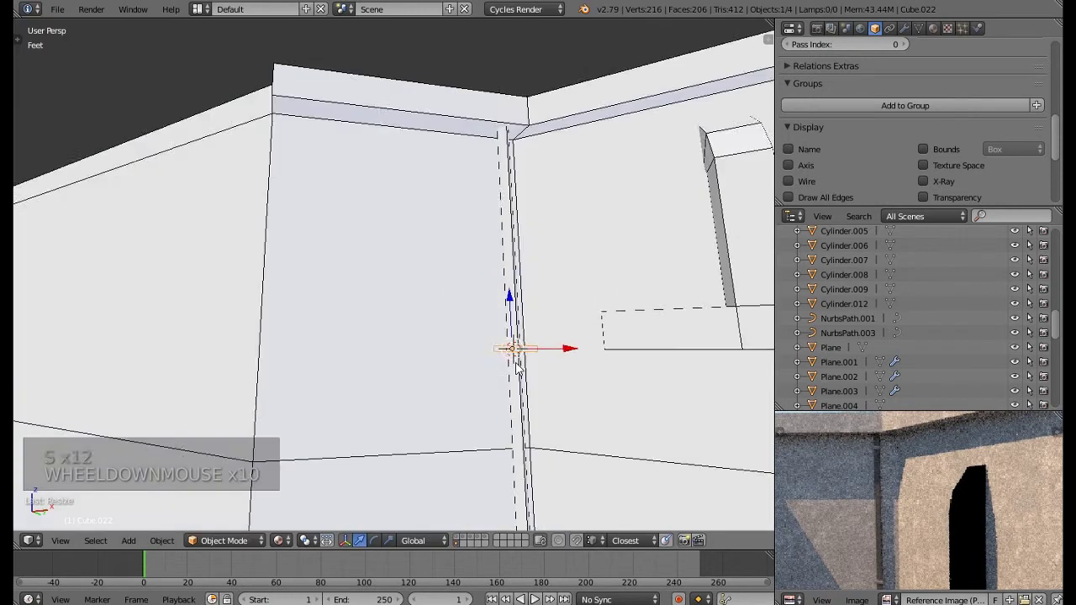
{"action": "middle_click_drag", "start_coordinate": [526, 369], "coordinate": [525, 407]}
{"action": "scroll", "coordinate": [537, 374], "scroll_direction": "up", "scroll_amount": 10}
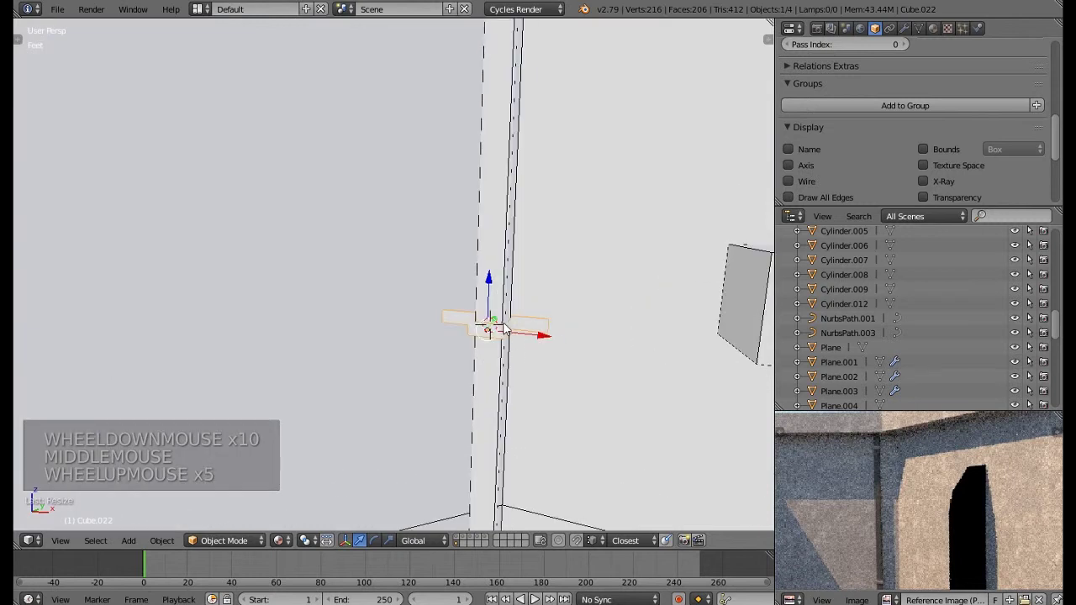
{"action": "key", "text": "Tab"}
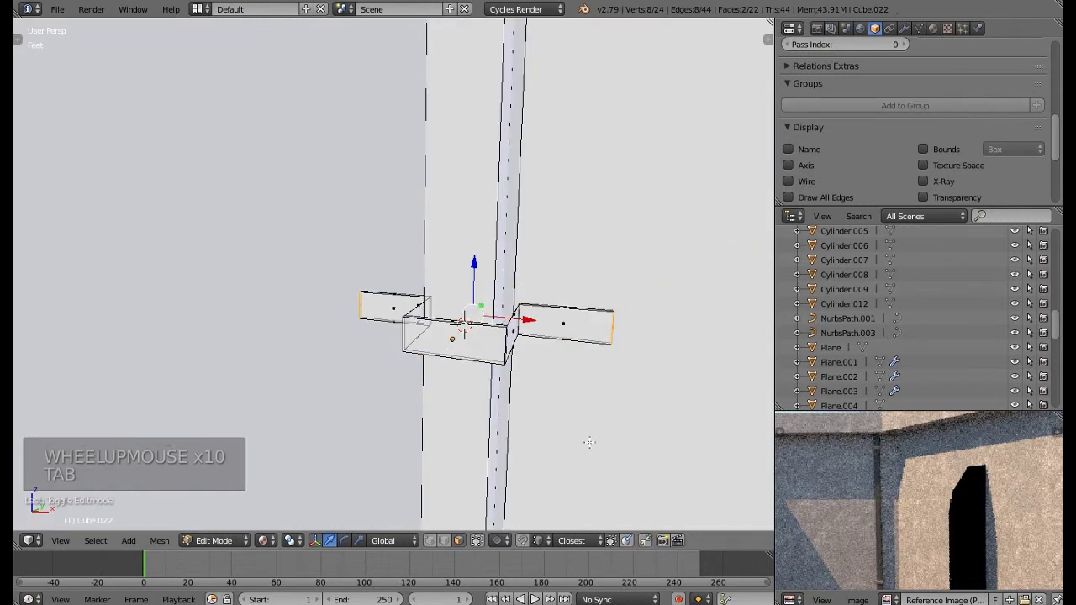
{"action": "key", "text": "s"}
{"action": "key", "text": "x"}
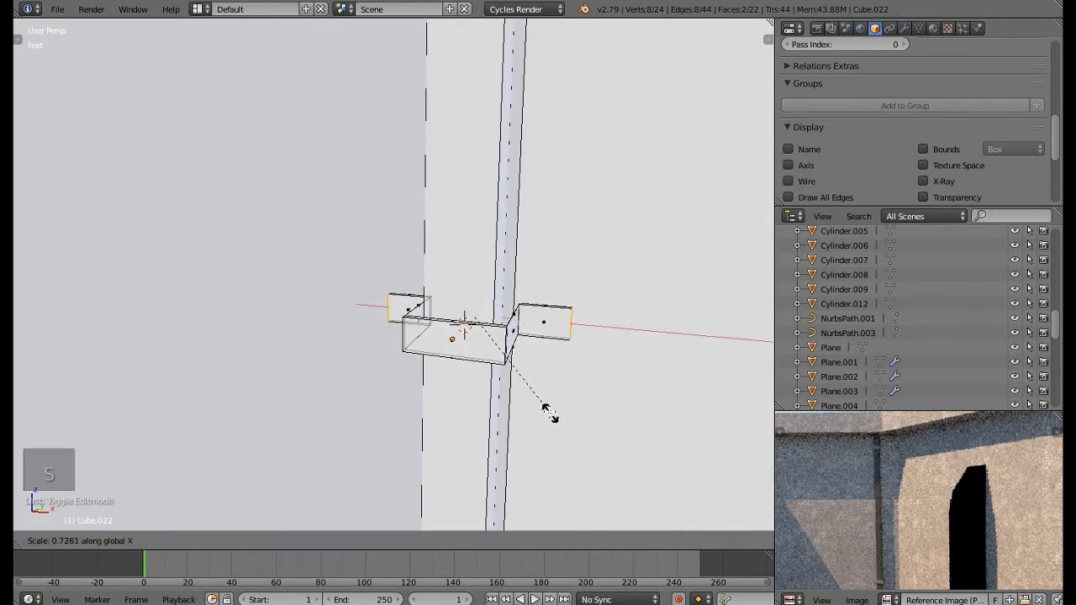
{"action": "left_click", "coordinate": [548, 412]}
{"action": "key", "text": "Tab"}
{"action": "scroll", "coordinate": [549, 418], "scroll_direction": "down", "scroll_amount": 9}
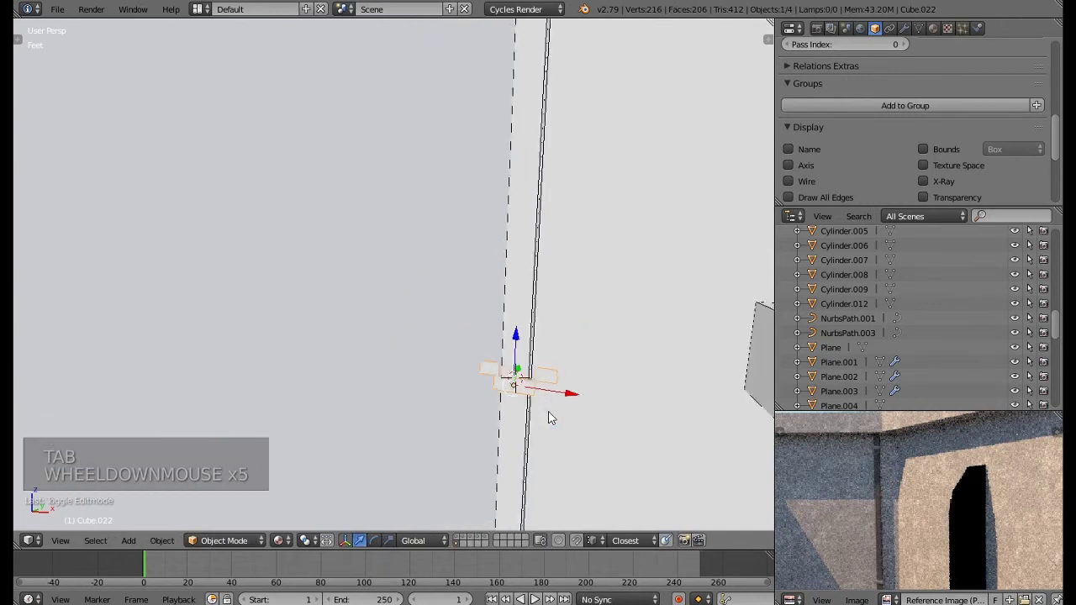
Raise the bracket along Z to just below the drainpipe's upper end and enable wire display for it
{"action": "middle_click_drag", "start_coordinate": [522, 461], "coordinate": [719, 436], "text": "shift"}
{"action": "scroll", "coordinate": [504, 337], "scroll_direction": "down", "scroll_amount": 5}
{"action": "scroll", "coordinate": [867, 494], "scroll_direction": "down", "scroll_amount": 2}
{"action": "middle_click_drag", "start_coordinate": [867, 493], "coordinate": [879, 439]}
{"action": "middle_click_drag", "start_coordinate": [882, 527], "coordinate": [891, 505]}
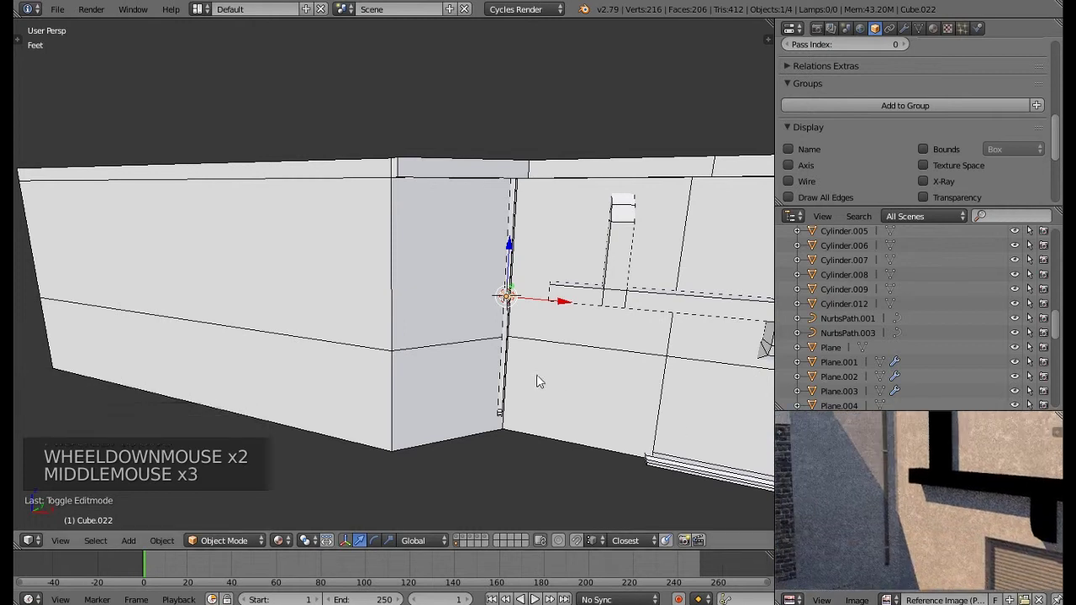
{"action": "middle_click_drag", "start_coordinate": [536, 378], "coordinate": [495, 306]}
{"action": "scroll", "coordinate": [496, 307], "scroll_direction": "up", "scroll_amount": 2}
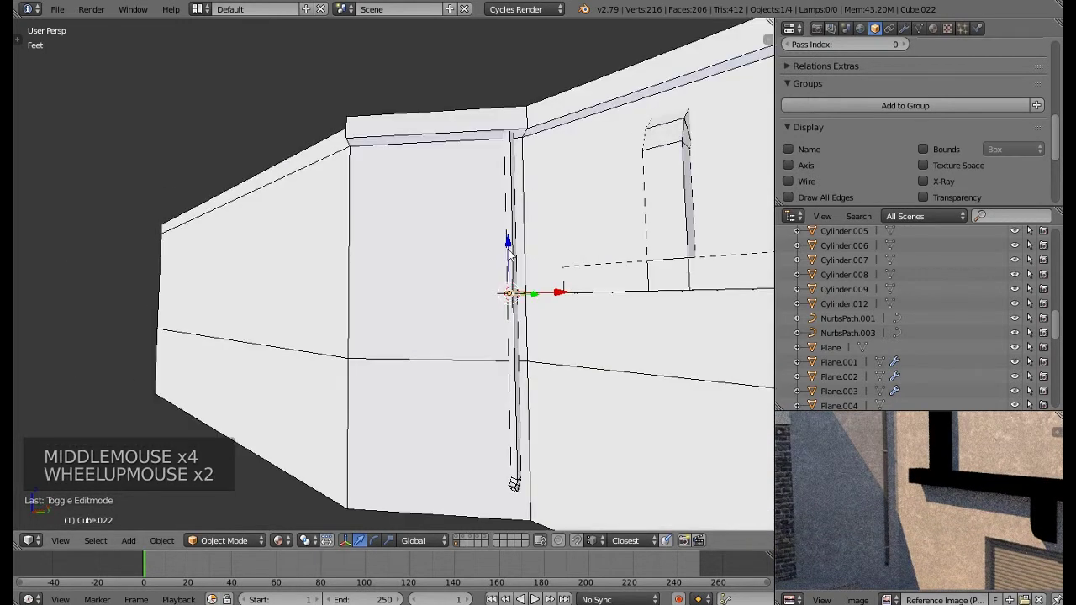
{"action": "left_click_drag", "start_coordinate": [507, 246], "coordinate": [523, 153]}
{"action": "left_click_drag", "start_coordinate": [538, 108], "coordinate": [538, 108]}
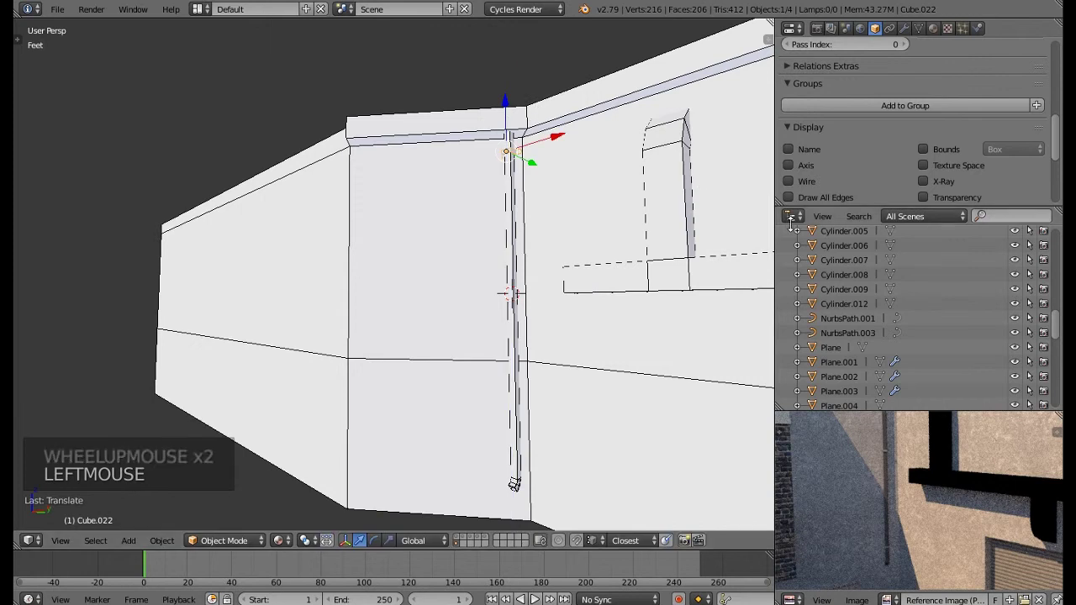
{"action": "left_click", "coordinate": [789, 181]}
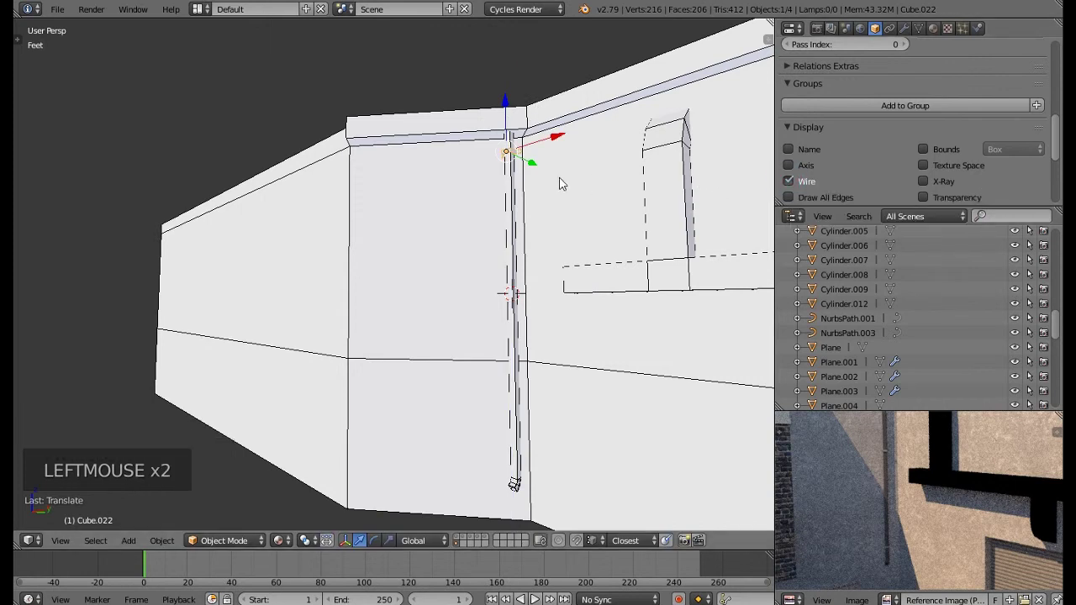
Duplicate the bracket twice down the drainpipe along Z, placing one copy at mid-height and one just above the curved outlet
{"action": "key", "text": "shift+d"}
{"action": "left_click_drag", "start_coordinate": [506, 102], "coordinate": [510, 192]}
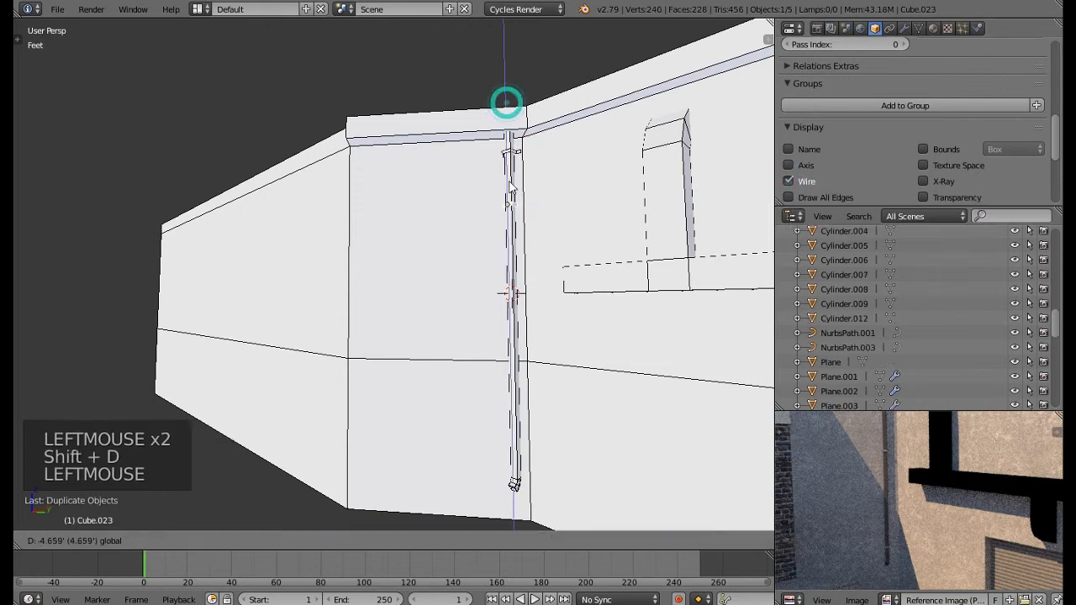
{"action": "left_click_drag", "start_coordinate": [510, 256], "coordinate": [512, 263]}
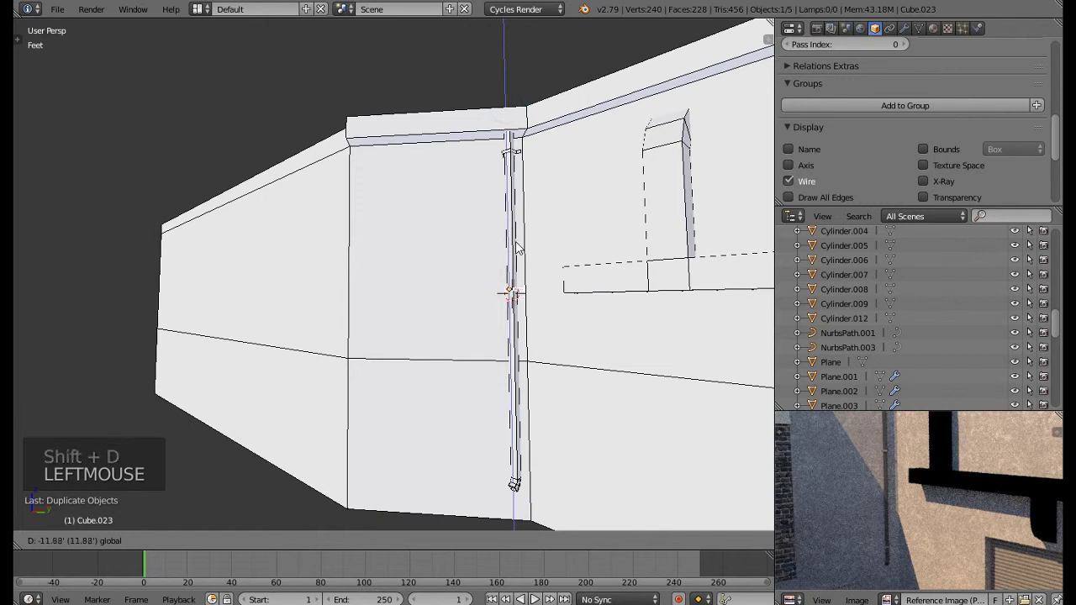
{"action": "left_click", "coordinate": [517, 249]}
{"action": "key", "text": "shift+d"}
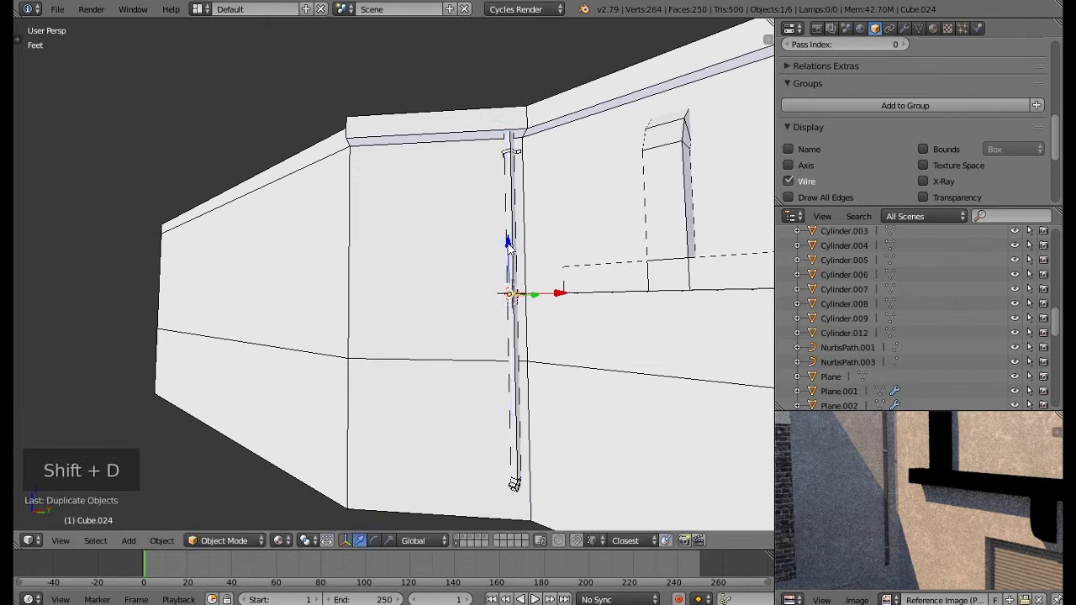
{"action": "left_click_drag", "start_coordinate": [507, 242], "coordinate": [532, 386]}
{"action": "left_click_drag", "start_coordinate": [541, 423], "coordinate": [529, 428]}
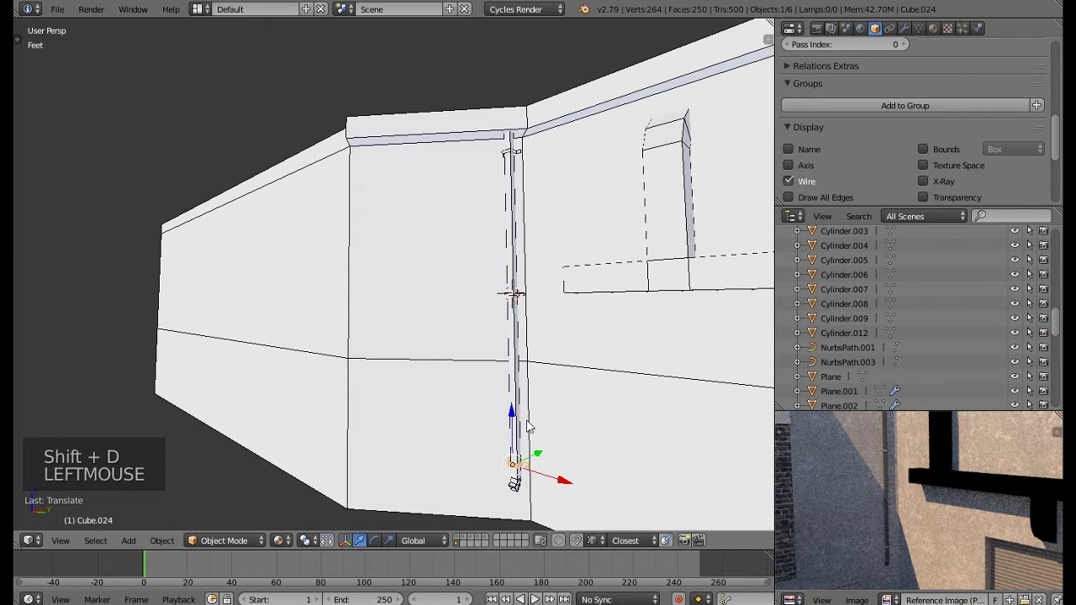
Join the drainpipe and its three brackets into one object, with the uppermost bracket as the active object
{"action": "right_click", "coordinate": [512, 295], "text": "shift"}
{"action": "right_click", "coordinate": [512, 296], "text": "shift"}
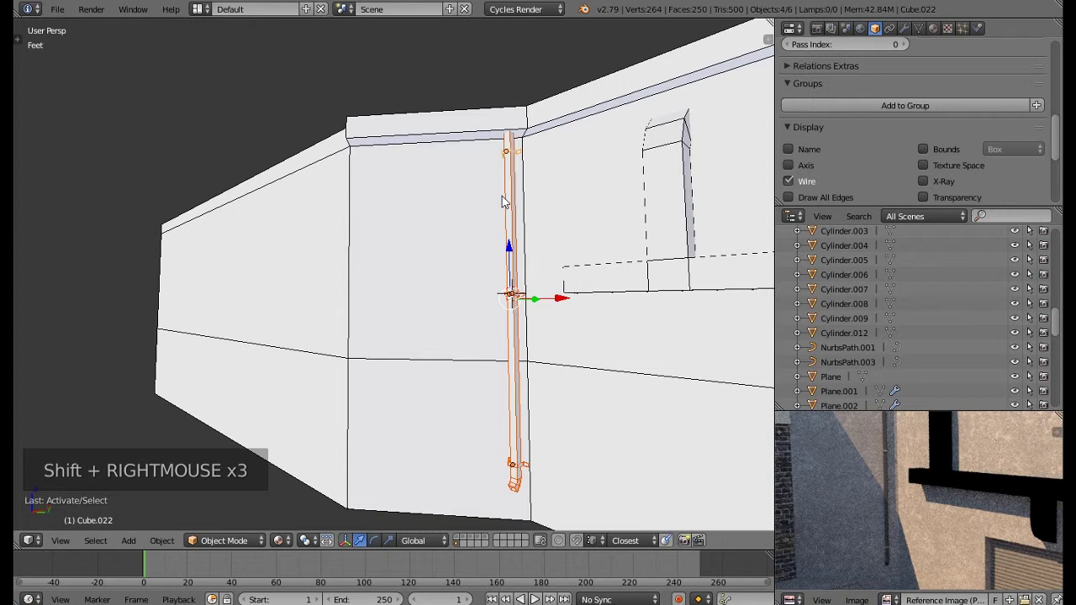
{"action": "key", "text": "ctrl+j"}
Rotate the joined drainpipe 45° about the global Z axis and shift it slightly along X onto the angled corner wall
{"action": "middle_click_drag", "start_coordinate": [499, 204], "coordinate": [574, 280]}
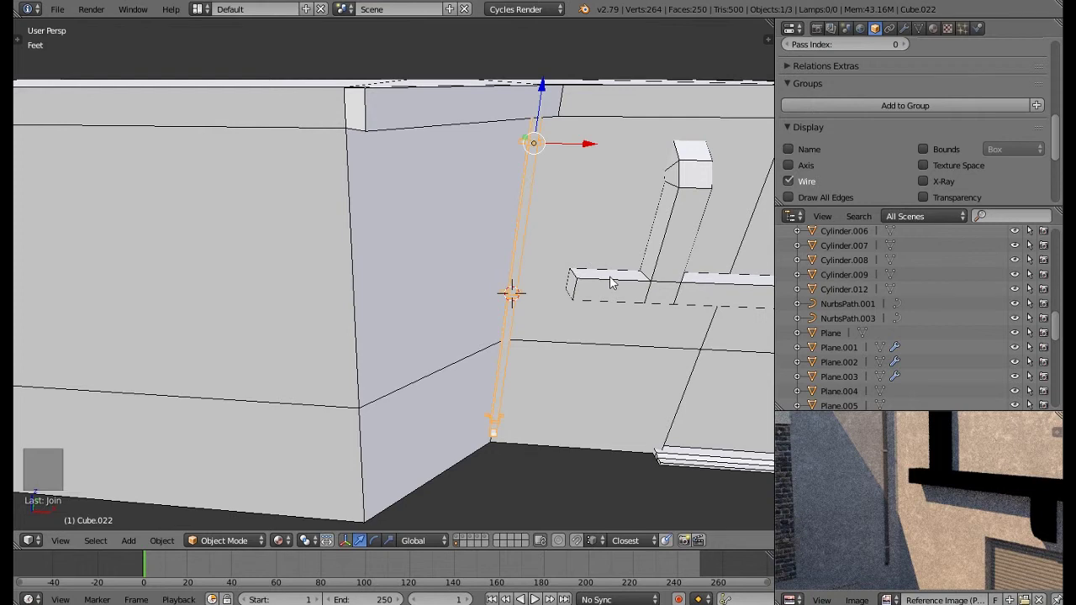
{"action": "key", "text": "r"}
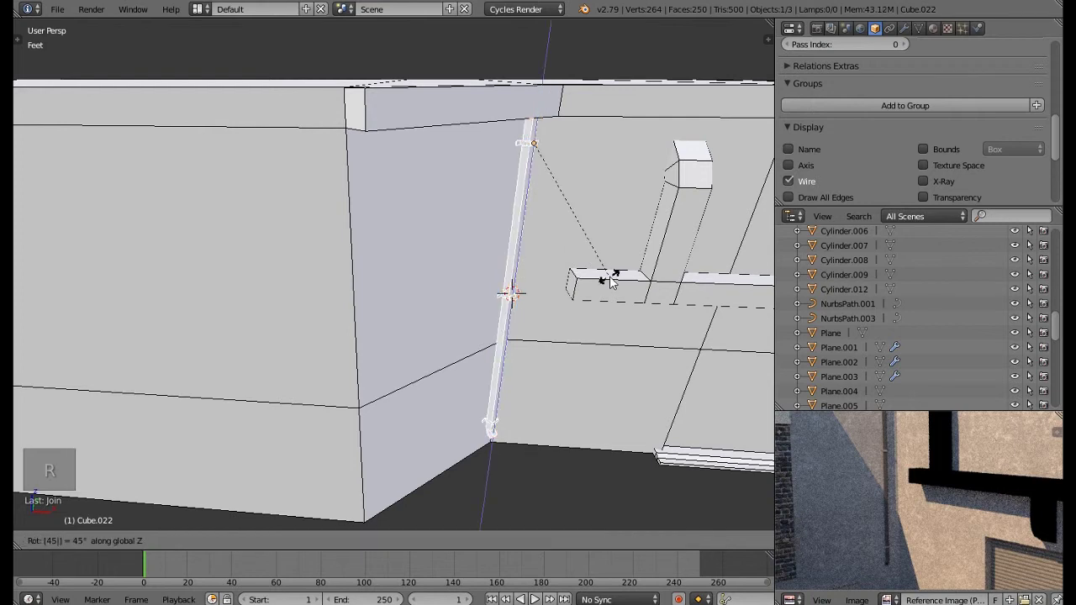
{"action": "left_click", "coordinate": [612, 282]}
{"action": "left_click_drag", "start_coordinate": [576, 149], "coordinate": [561, 148]}
{"action": "middle_click_drag", "start_coordinate": [562, 148], "coordinate": [489, 144]}
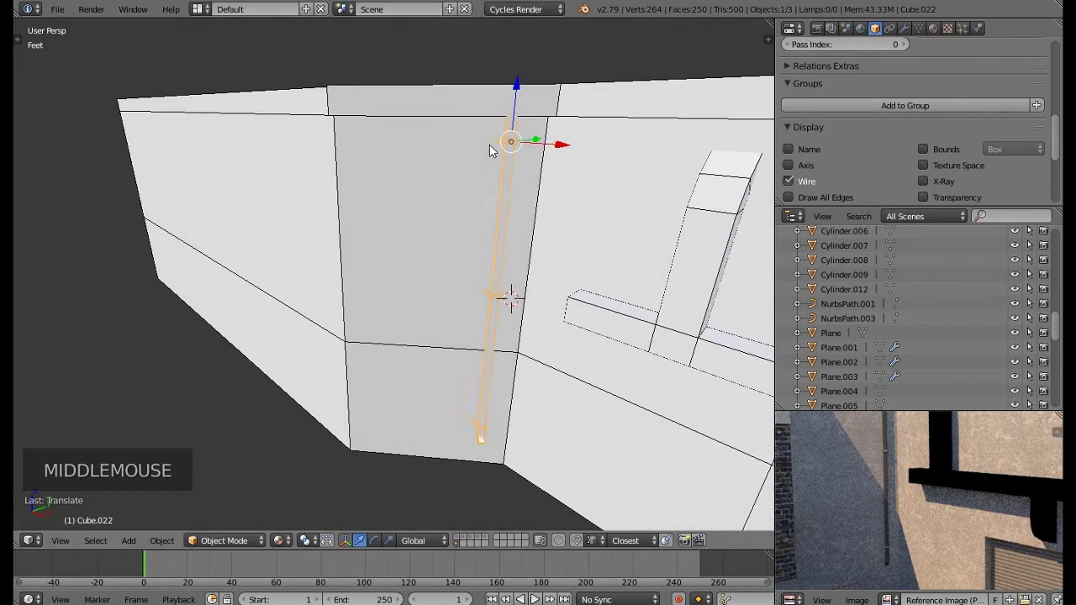
Compare the whole building with the reference image and select all of the building's objects
{"action": "key", "text": "a"}
{"action": "scroll", "coordinate": [487, 142], "scroll_direction": "down", "scroll_amount": 5}
{"action": "middle_click_drag", "start_coordinate": [524, 185], "coordinate": [462, 273], "text": "shift"}
{"action": "scroll", "coordinate": [962, 468], "scroll_direction": "down", "scroll_amount": 4}
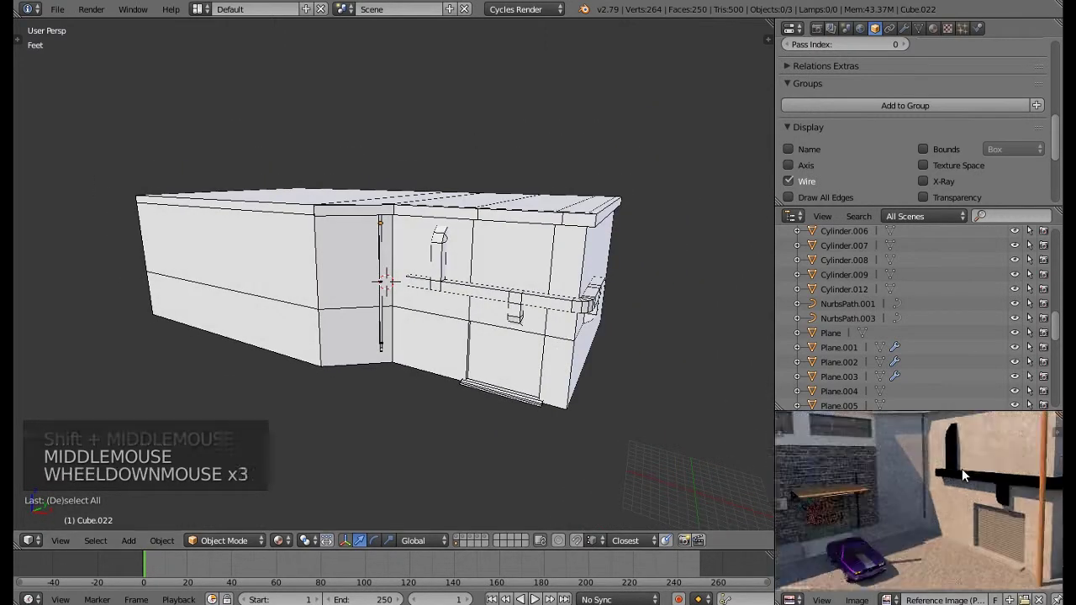
{"action": "middle_click_drag", "start_coordinate": [962, 468], "coordinate": [905, 489]}
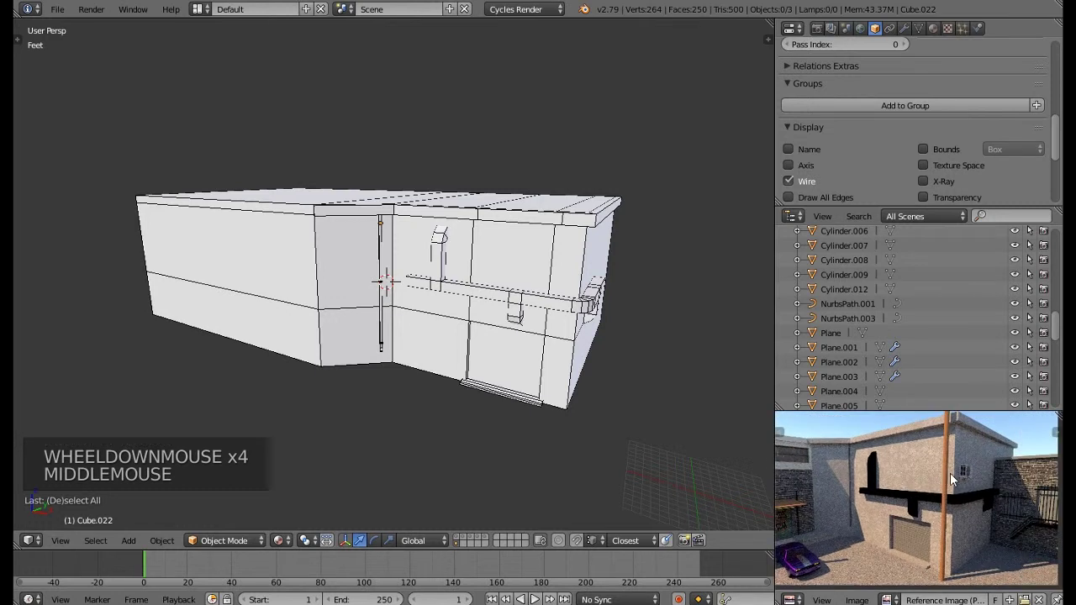
{"action": "key", "text": "a"}
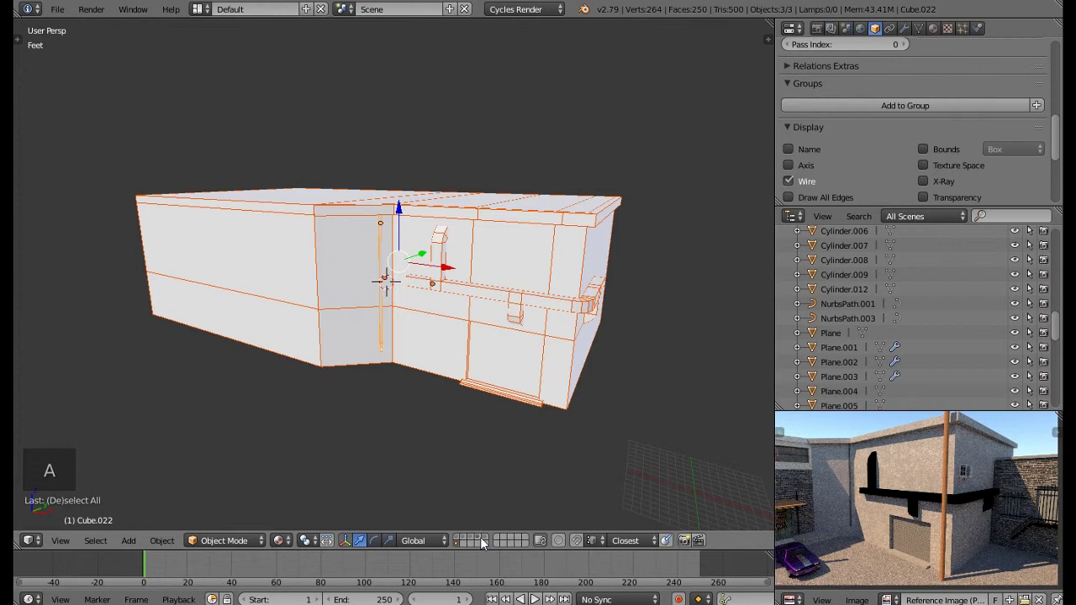
{"action": "middle_click_drag", "start_coordinate": [802, 505], "coordinate": [880, 505]}
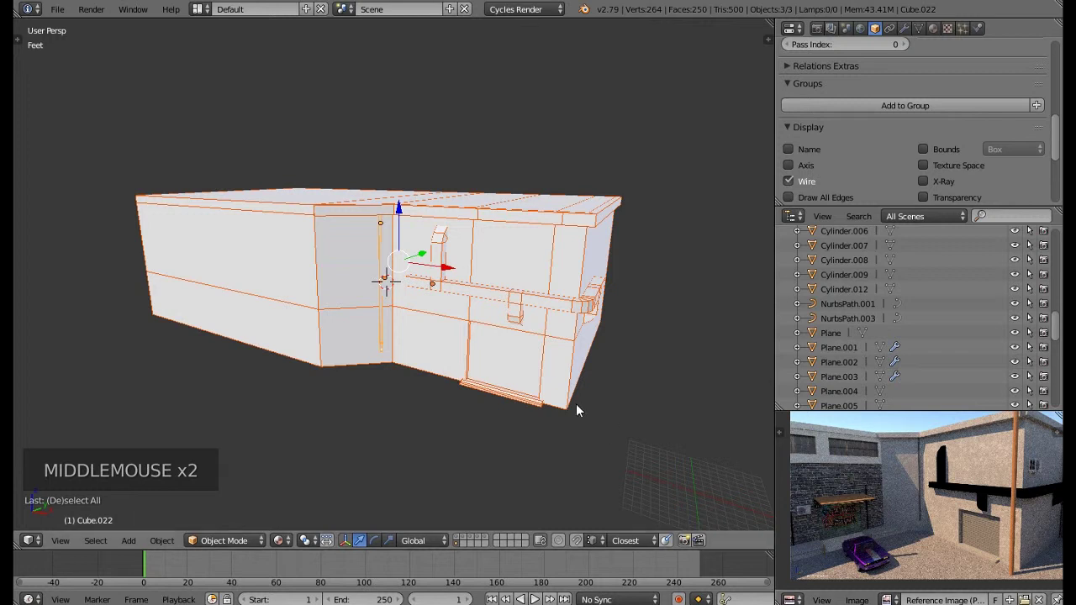
Select the main building mesh and enlarge its wall area in the reference image
{"action": "middle_click_drag", "start_coordinate": [531, 365], "coordinate": [504, 353]}
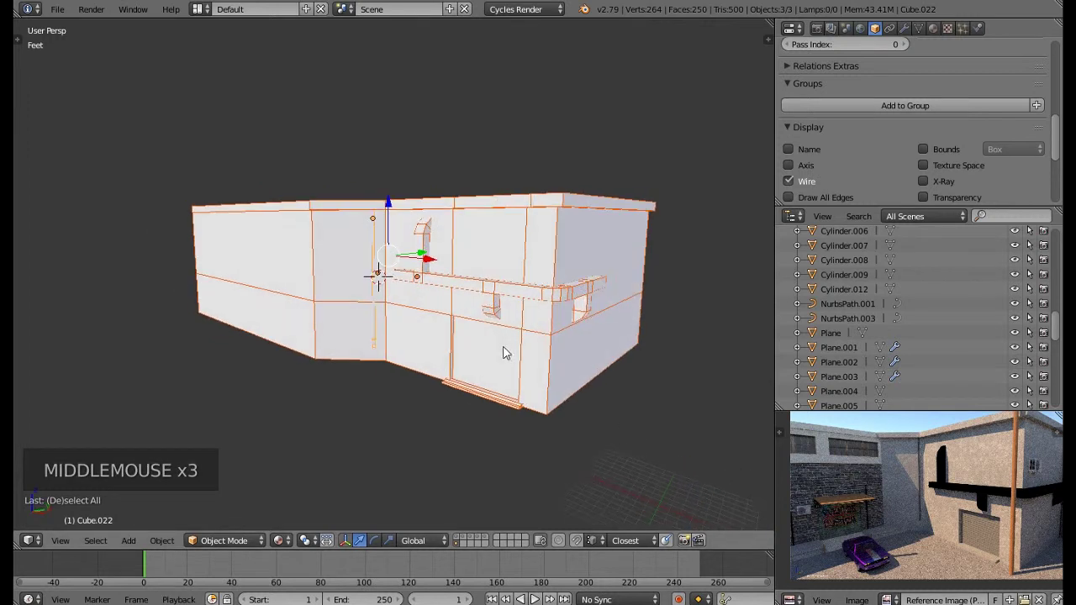
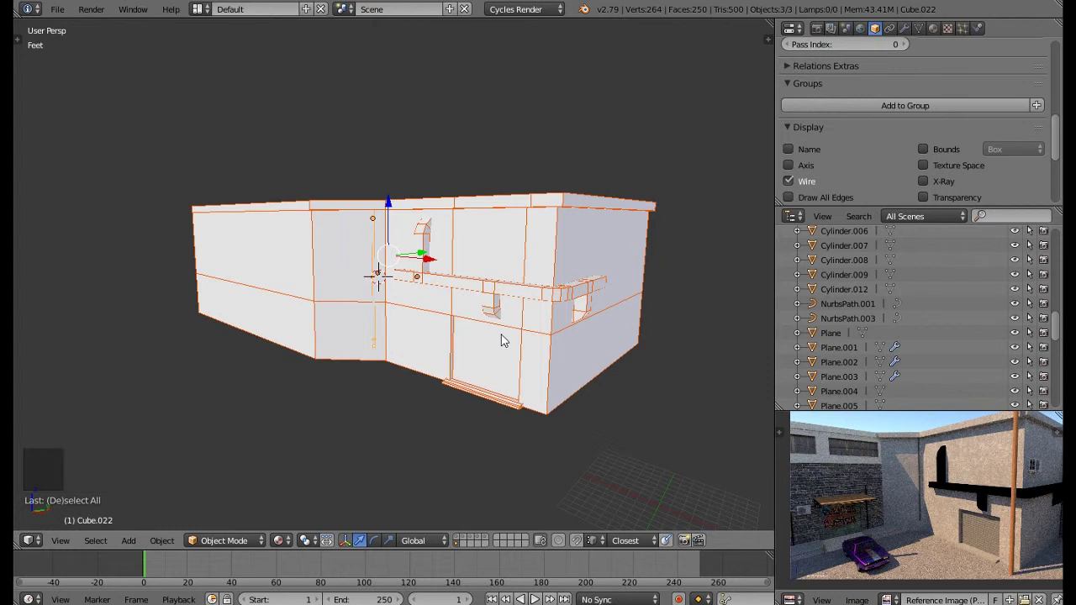
{"action": "middle_click_drag", "start_coordinate": [501, 340], "coordinate": [527, 319]}
{"action": "right_click", "coordinate": [526, 305]}
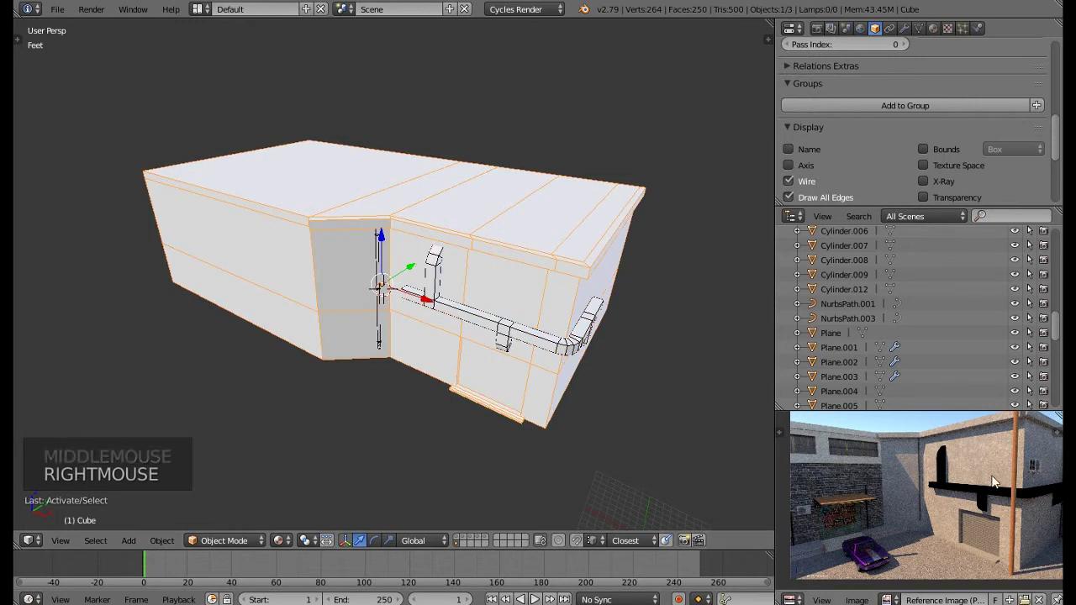
{"action": "middle_click_drag", "start_coordinate": [975, 450], "coordinate": [917, 475]}
{"action": "scroll", "coordinate": [916, 475], "scroll_direction": "up", "scroll_amount": 5}
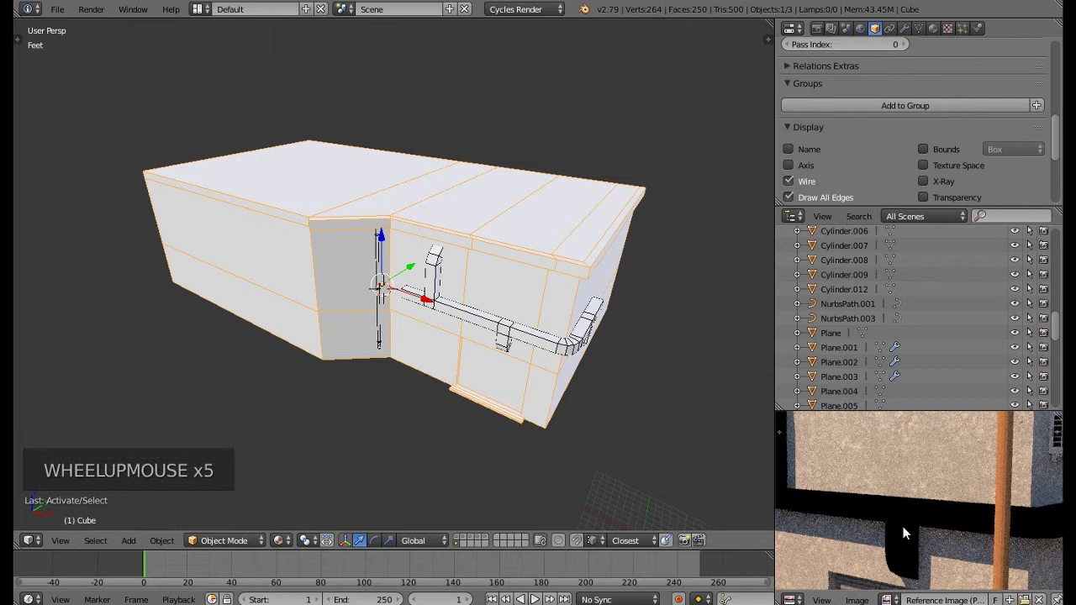
{"action": "middle_click_drag", "start_coordinate": [493, 360], "coordinate": [485, 340]}
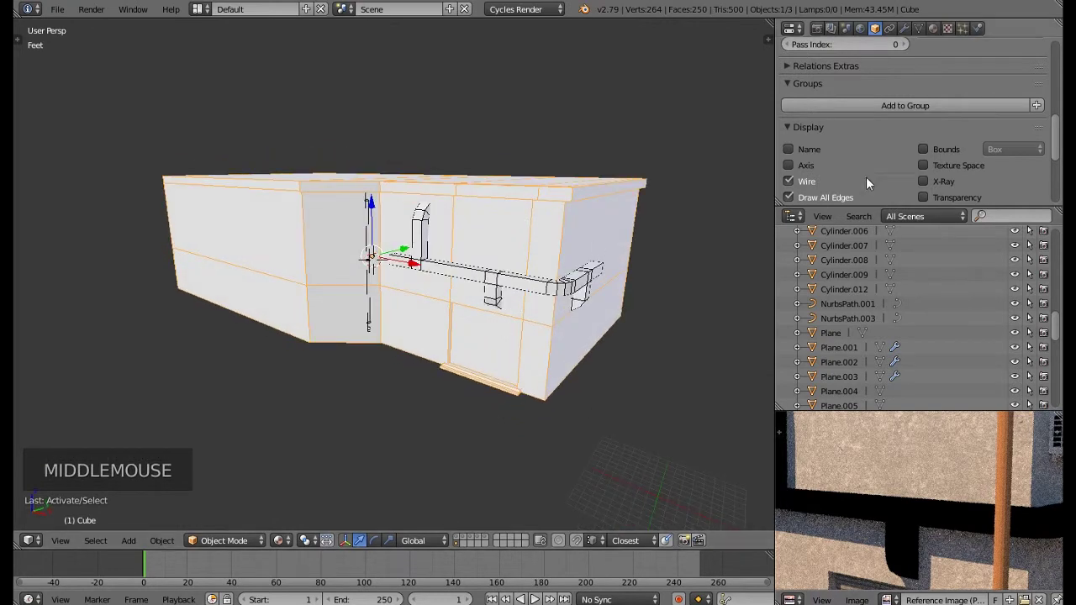
Add a new material to the building and name it BuildingWall
{"action": "scroll", "coordinate": [884, 165], "scroll_direction": "up", "scroll_amount": 7}
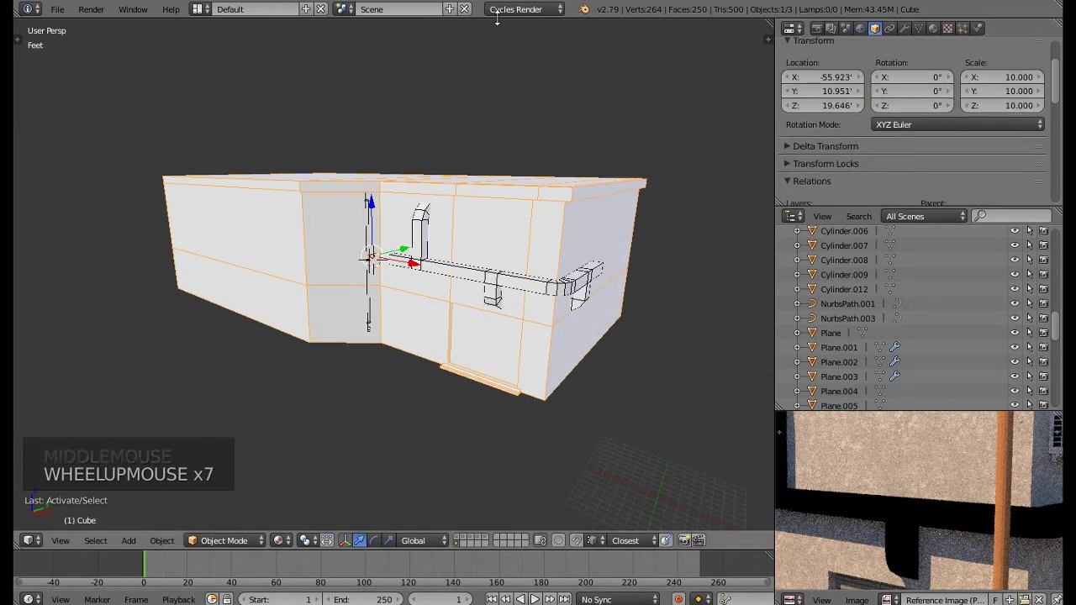
{"action": "left_click", "coordinate": [934, 27]}
{"action": "scroll", "coordinate": [919, 59], "scroll_direction": "down", "scroll_amount": 4}
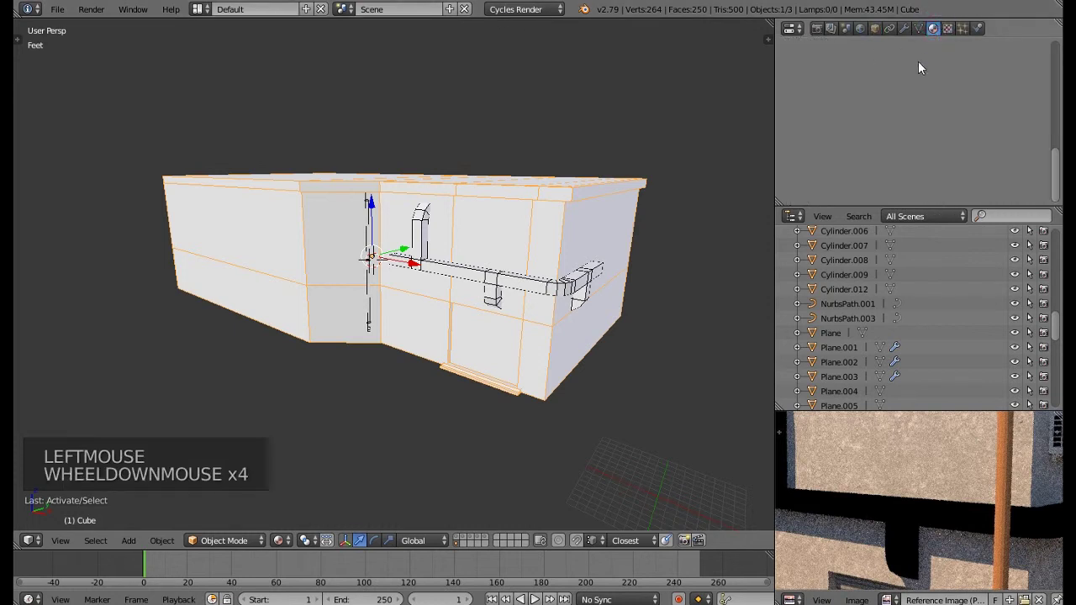
{"action": "scroll", "coordinate": [910, 80], "scroll_direction": "up", "scroll_amount": 15}
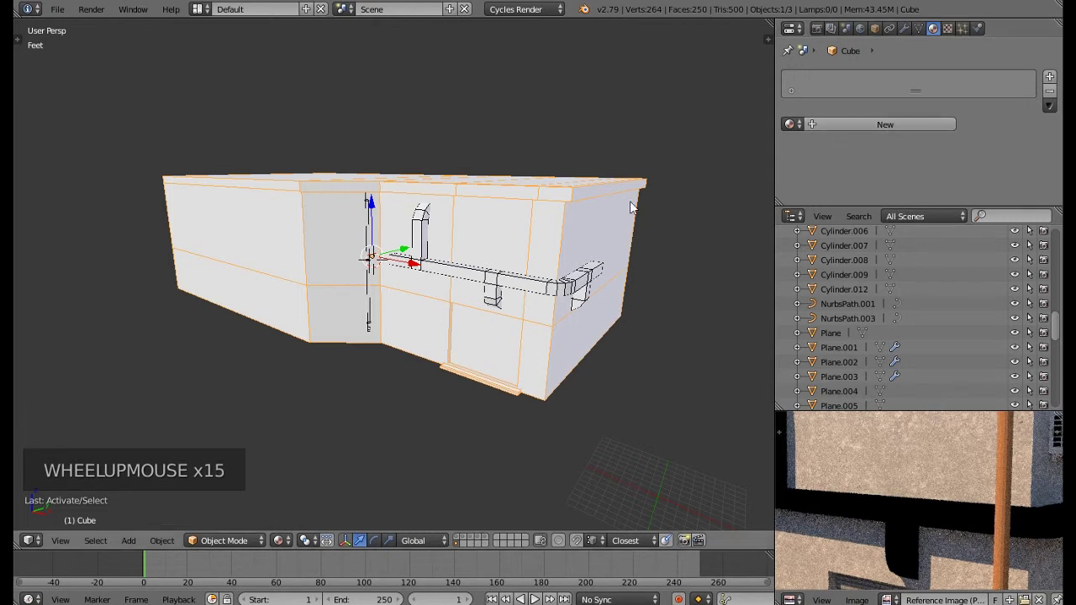
{"action": "left_click", "coordinate": [883, 126]}
{"action": "left_click", "coordinate": [860, 123]}
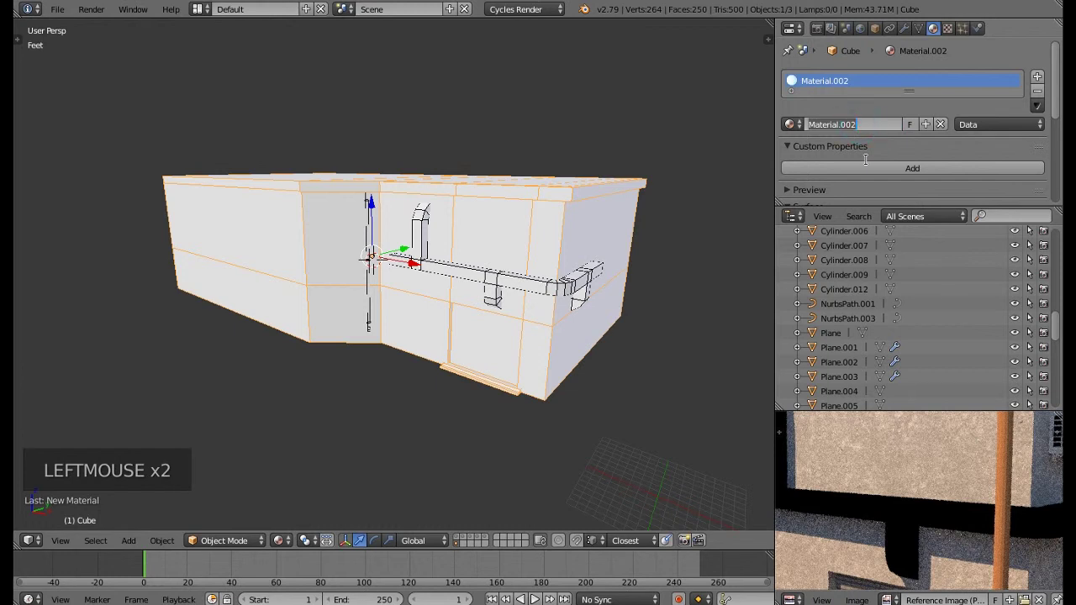
{"action": "type", "text": "BuildingW"}
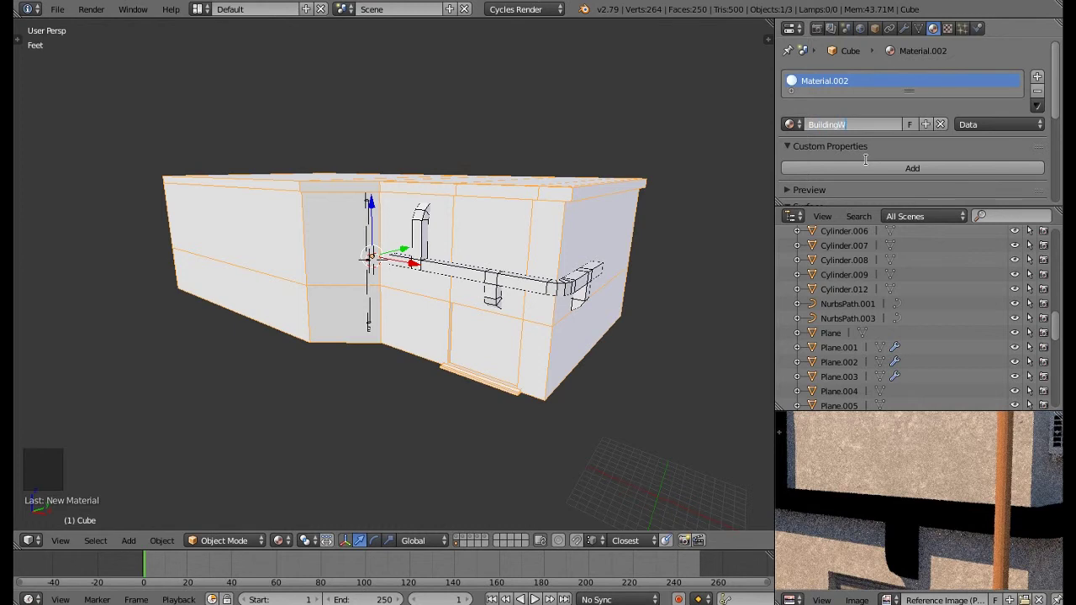
{"action": "type", "text": "all"}
{"action": "key", "text": "Return"}
Set the BuildingWall surface color to an Image Texture and load Wall 1.jpg from the bookmarked Textures folder
{"action": "scroll", "coordinate": [867, 159], "scroll_direction": "down", "scroll_amount": 4}
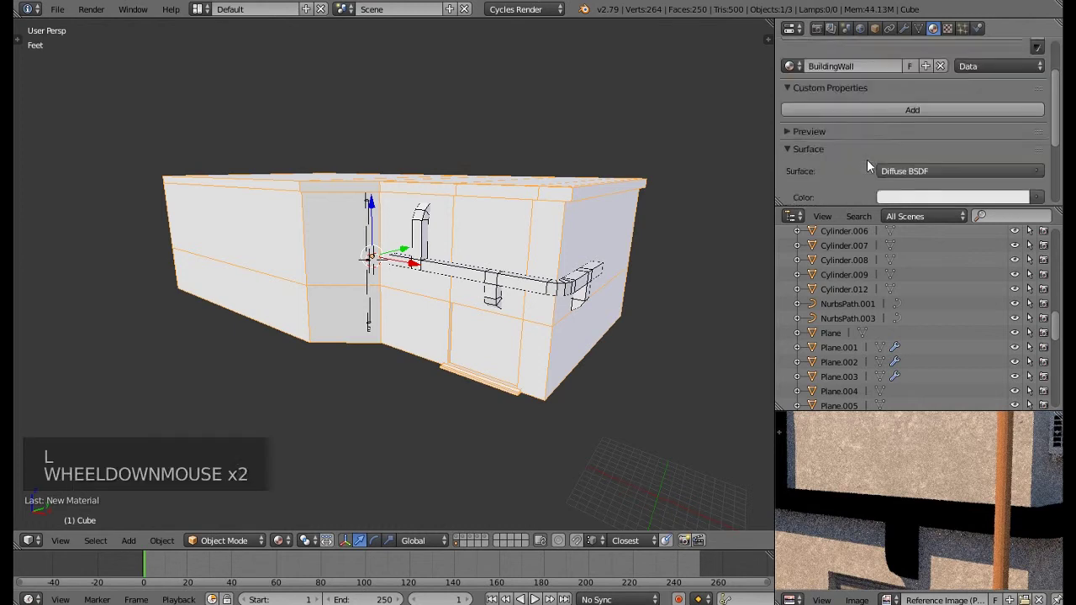
{"action": "left_click", "coordinate": [1037, 139]}
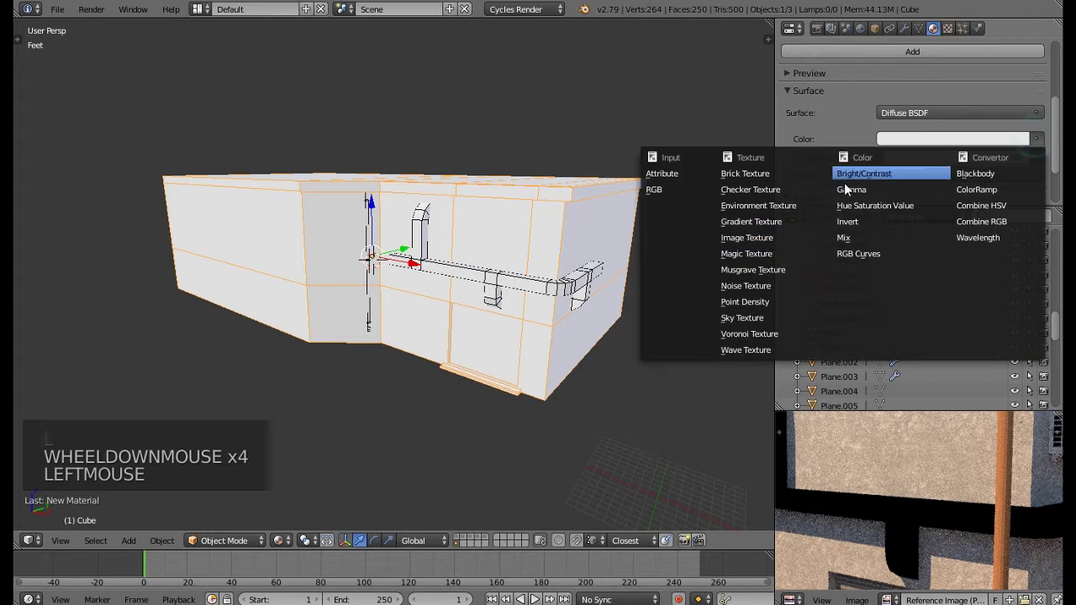
{"action": "left_click", "coordinate": [758, 241]}
{"action": "left_click", "coordinate": [954, 154]}
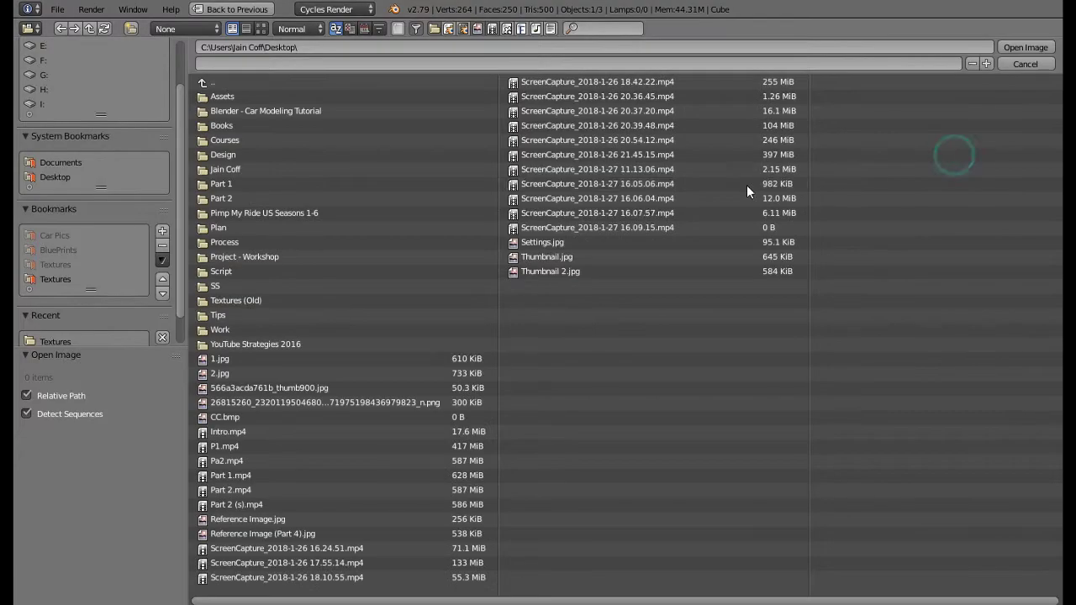
{"action": "left_click", "coordinate": [56, 279]}
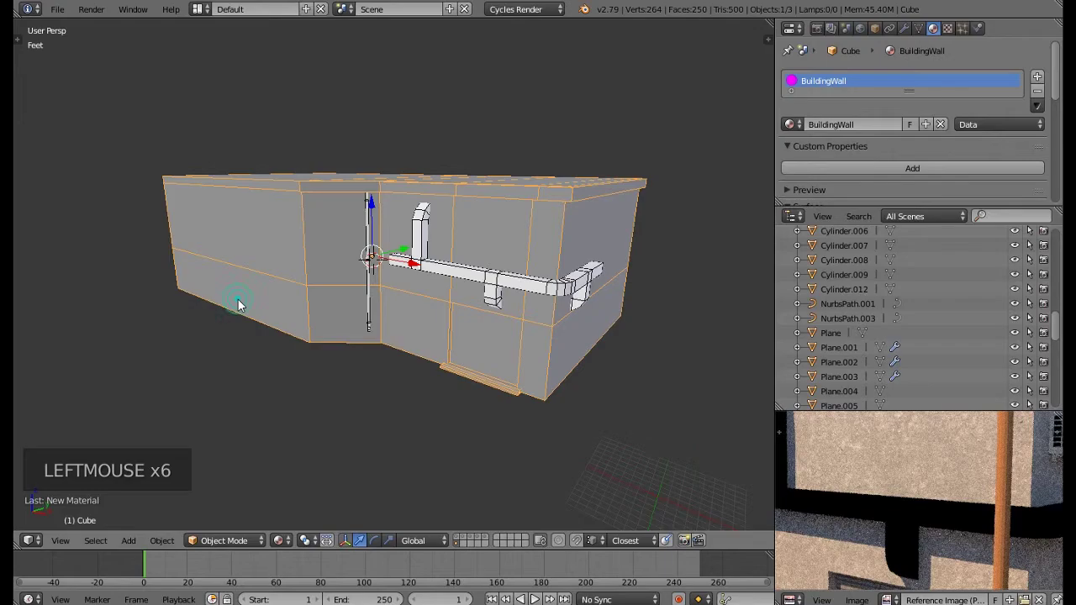
{"action": "middle_click_drag", "start_coordinate": [240, 300], "coordinate": [405, 257]}
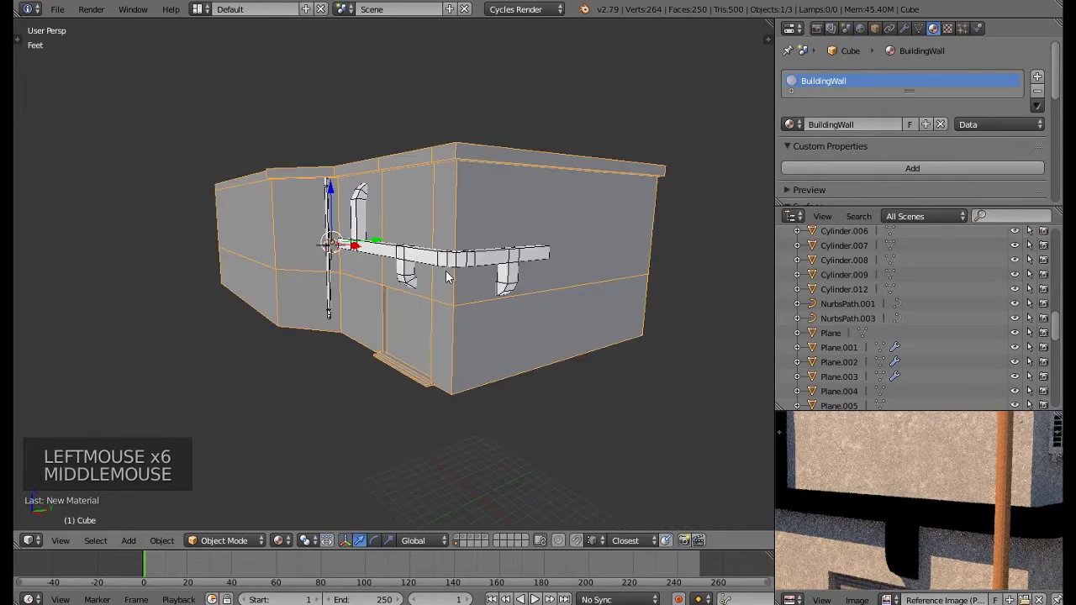
{"action": "middle_click_drag", "start_coordinate": [403, 204], "coordinate": [504, 230]}
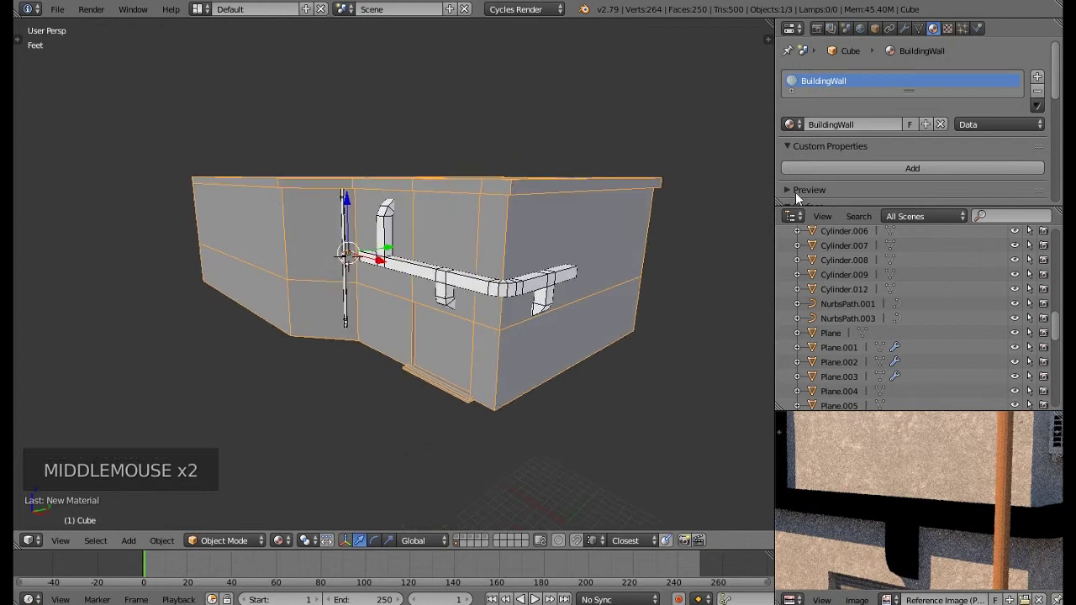
{"action": "scroll", "coordinate": [831, 175], "scroll_direction": "down", "scroll_amount": 3}
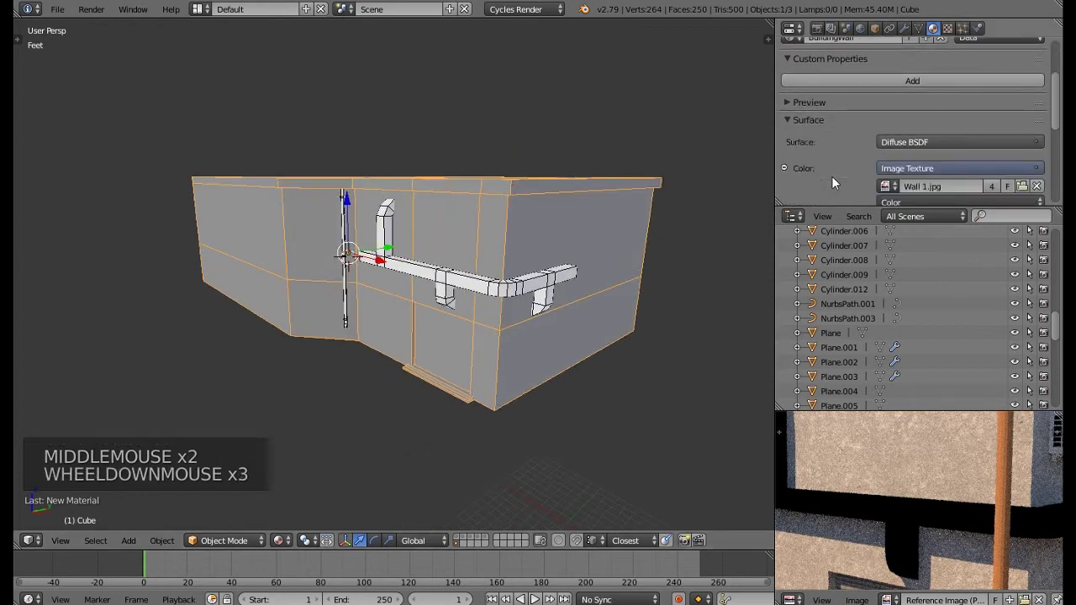
Enter Edit Mode on the building and select all of its faces
{"action": "key", "text": "Tab"}
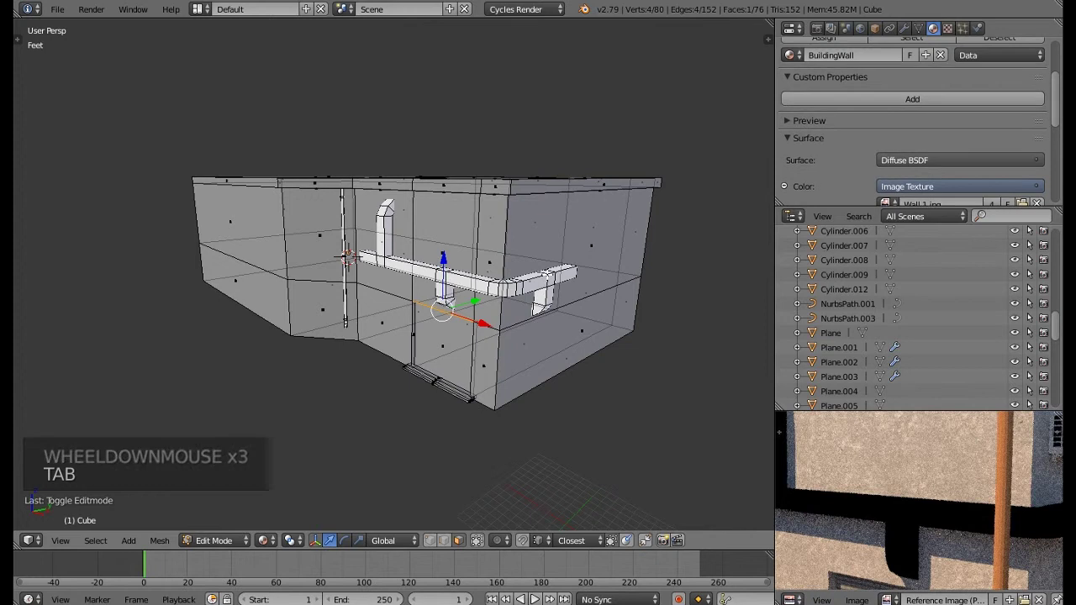
{"action": "key", "text": "a"}
{"action": "key", "text": "a"}
{"action": "key", "text": "a"}
{"action": "key", "text": "a"}
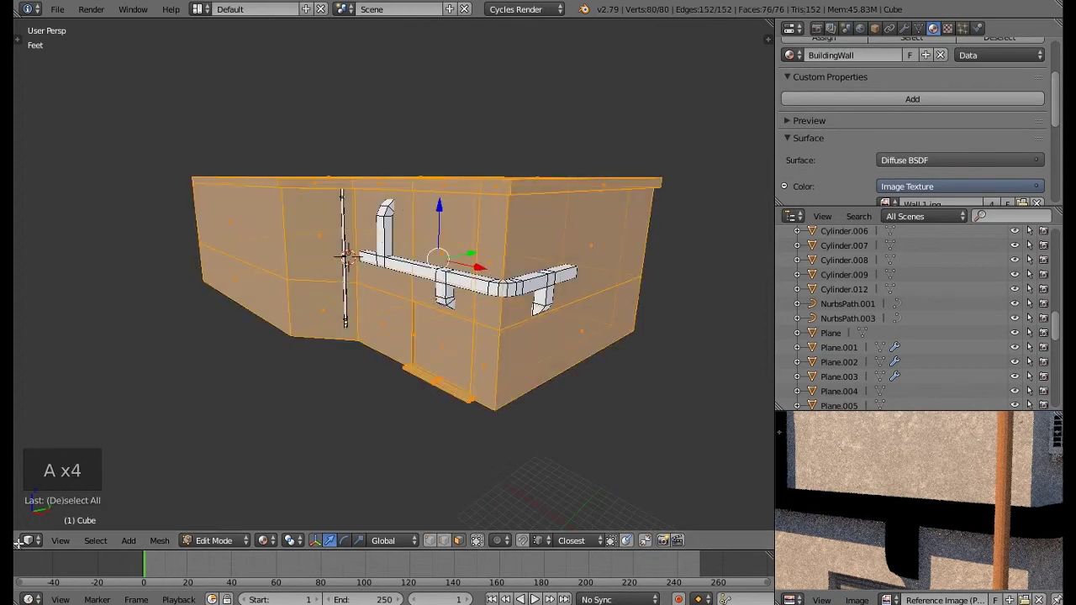
Split the 3D view in two and turn the new area into a UV/Image Editor
{"action": "left_click_drag", "start_coordinate": [18, 544], "coordinate": [347, 513]}
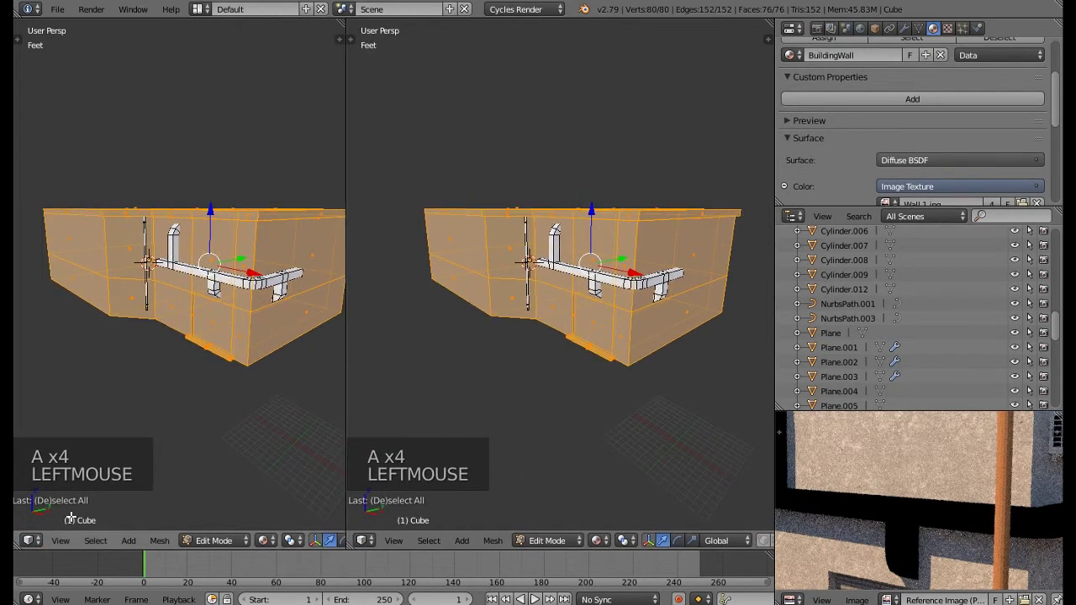
{"action": "left_click", "coordinate": [31, 541]}
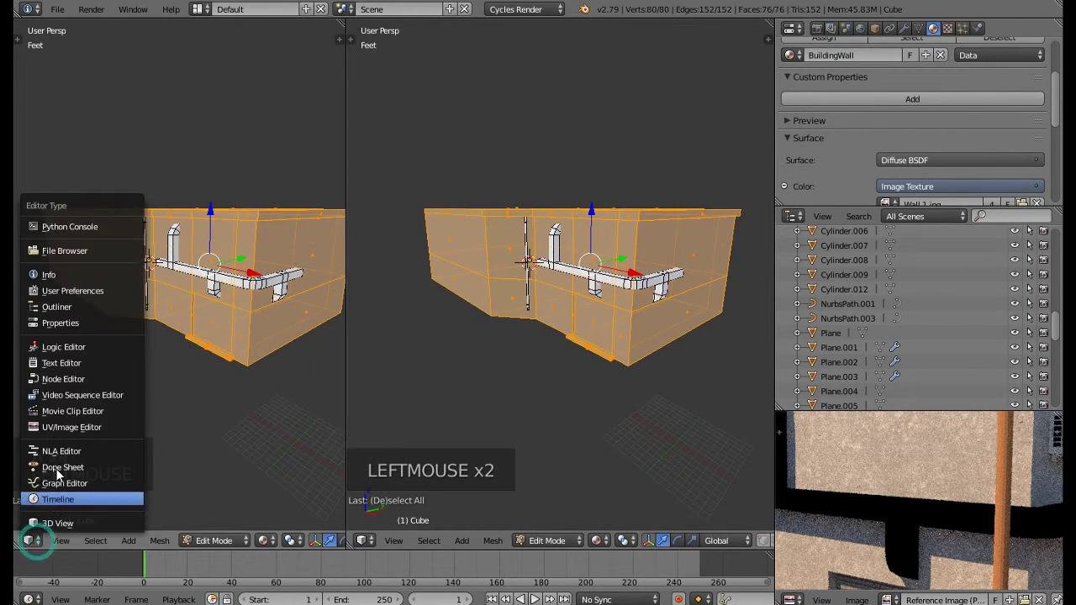
{"action": "left_click", "coordinate": [66, 427]}
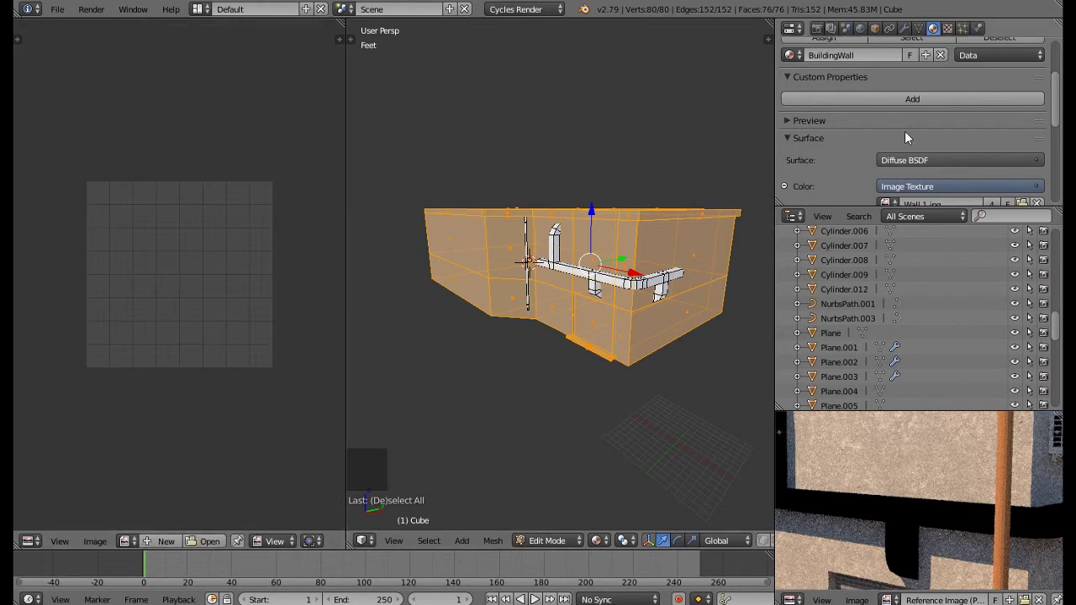
Assign the BuildingWall material to all selected faces of the building
{"action": "scroll", "coordinate": [923, 127], "scroll_direction": "up", "scroll_amount": 5}
{"action": "scroll", "coordinate": [922, 126], "scroll_direction": "down", "scroll_amount": 3}
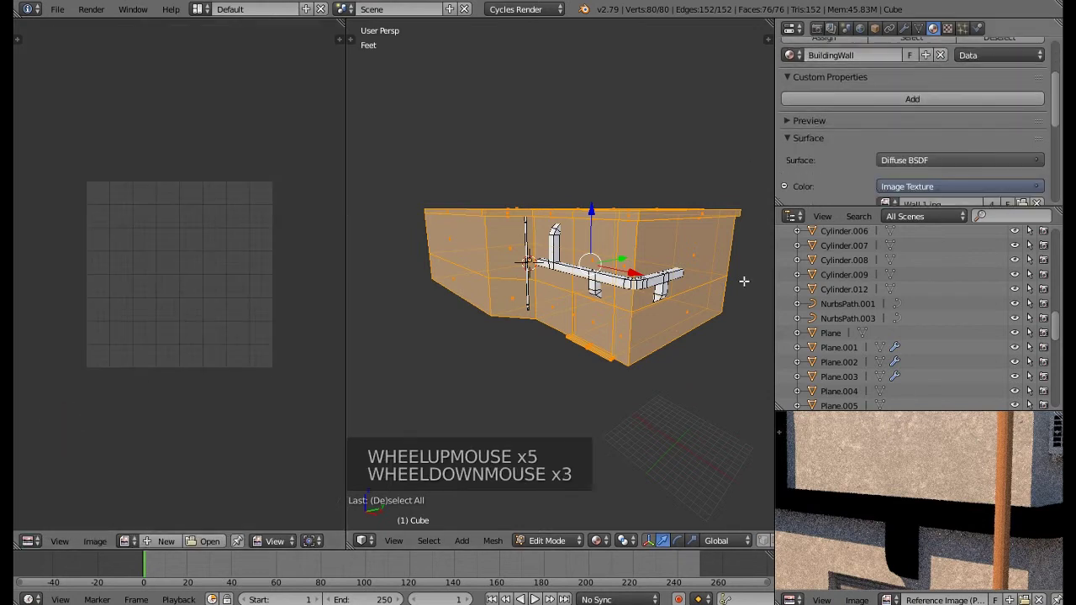
{"action": "left_click", "coordinate": [622, 541]}
{"action": "left_click", "coordinate": [623, 458]}
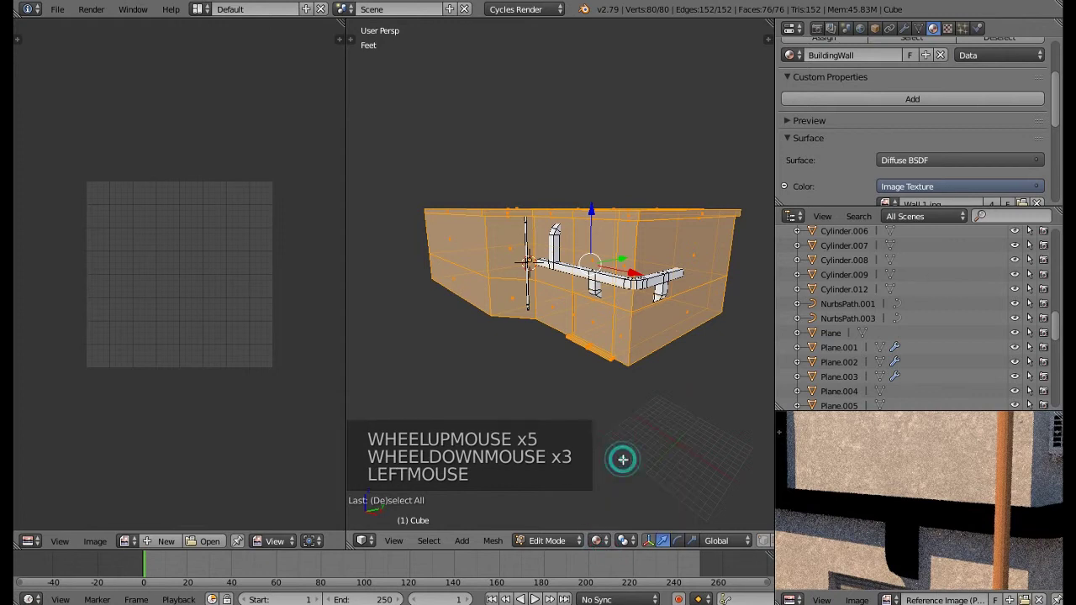
{"action": "middle_click_drag", "start_coordinate": [623, 459], "coordinate": [588, 454]}
{"action": "scroll", "coordinate": [922, 159], "scroll_direction": "down", "scroll_amount": 2}
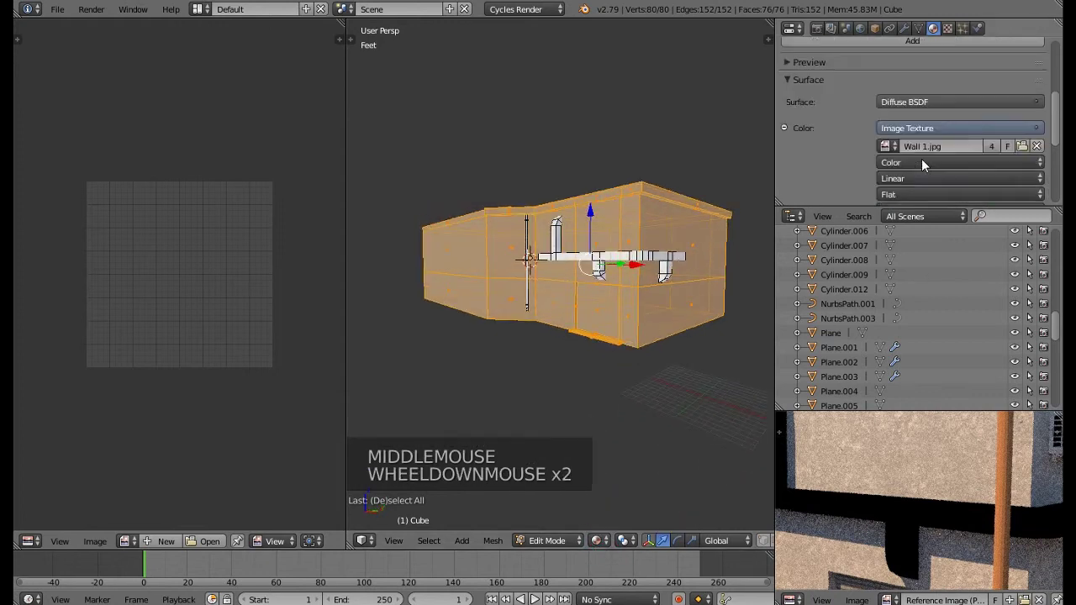
{"action": "scroll", "coordinate": [892, 166], "scroll_direction": "up", "scroll_amount": 4}
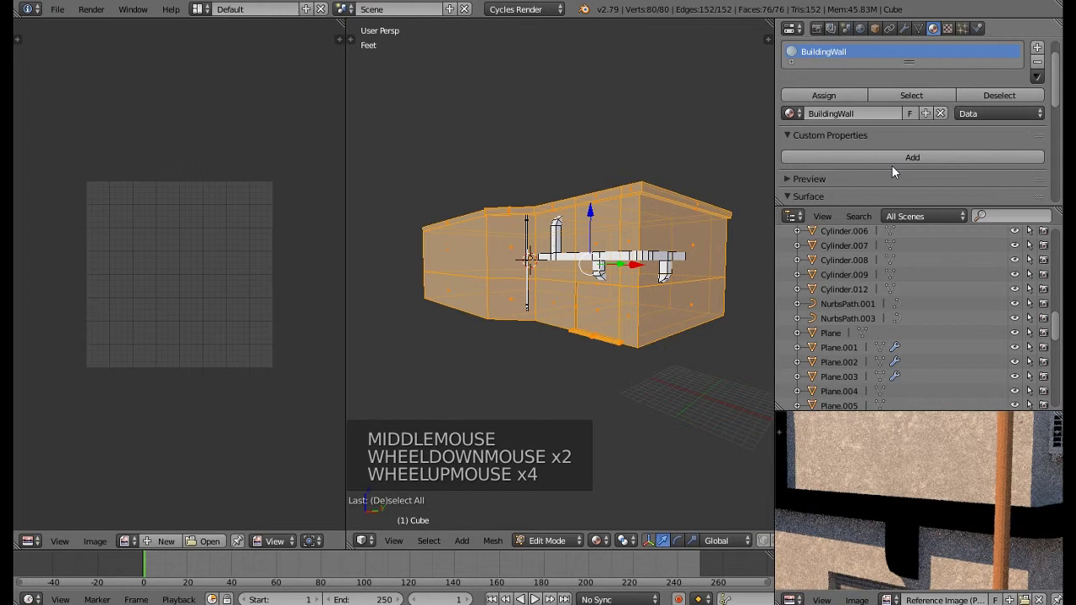
{"action": "left_click", "coordinate": [832, 98]}
{"action": "middle_click_drag", "start_coordinate": [739, 160], "coordinate": [698, 189]}
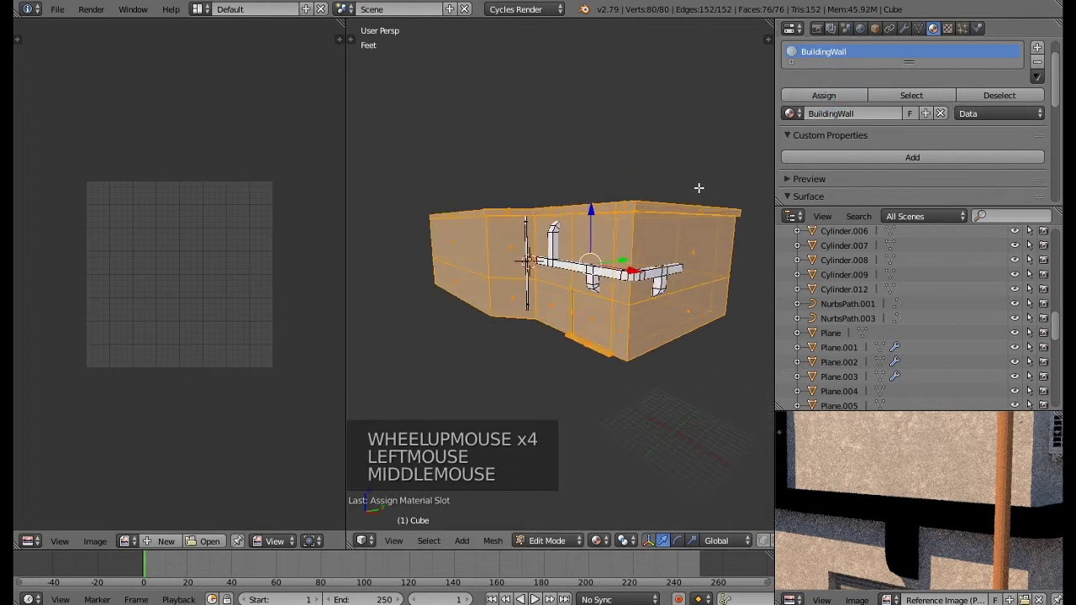
Unwrap all the building's faces with Unwrap and inspect the wall texture up close in Object Mode
{"action": "key", "text": "u"}
{"action": "key", "text": "u"}
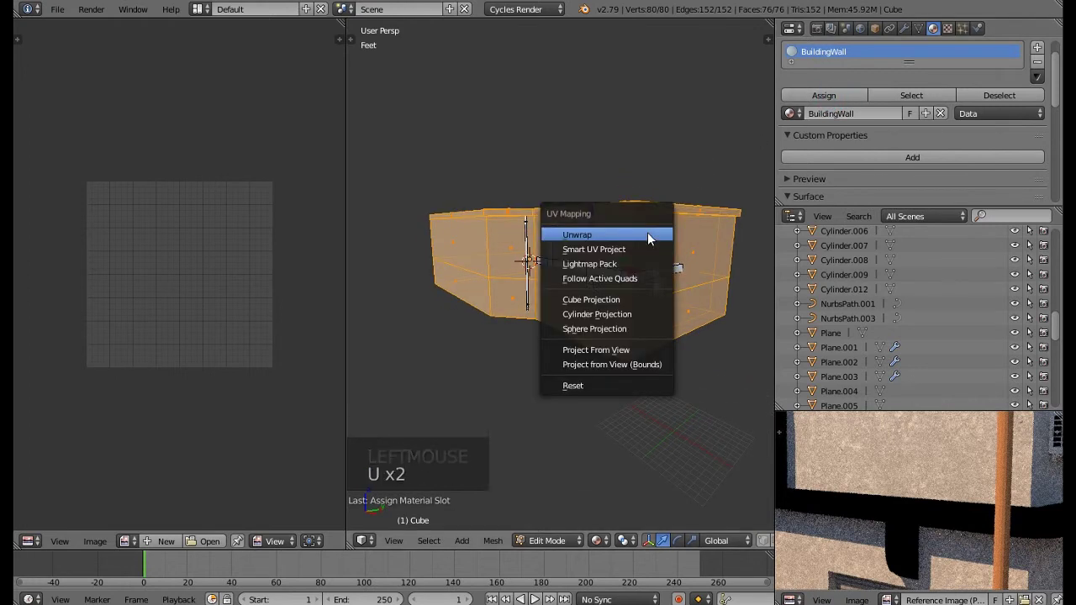
{"action": "middle_click_drag", "start_coordinate": [633, 245], "coordinate": [629, 263]}
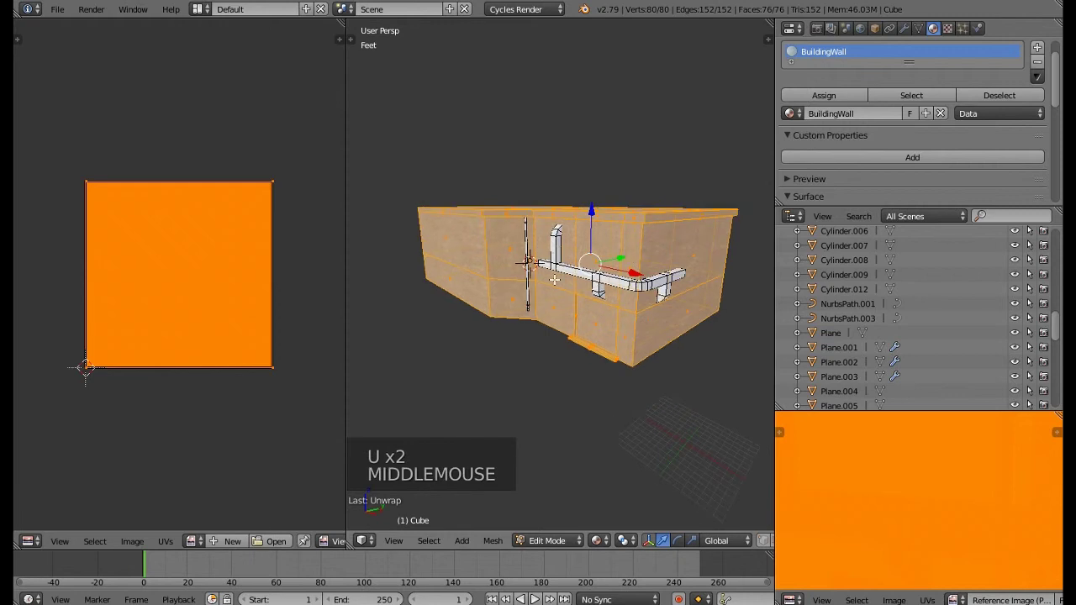
{"action": "key", "text": "u"}
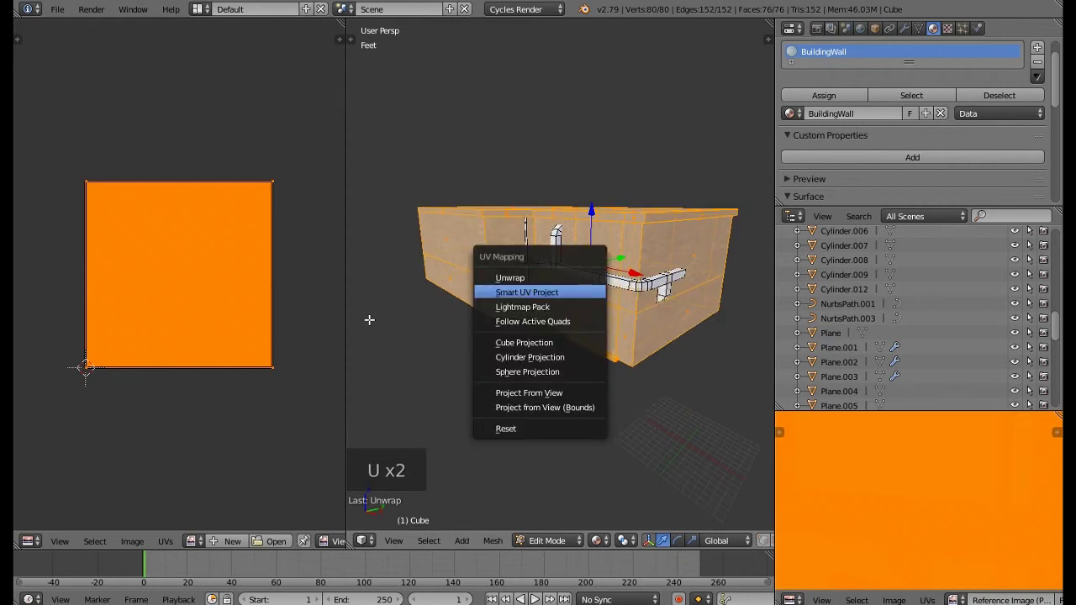
{"action": "key", "text": "Tab"}
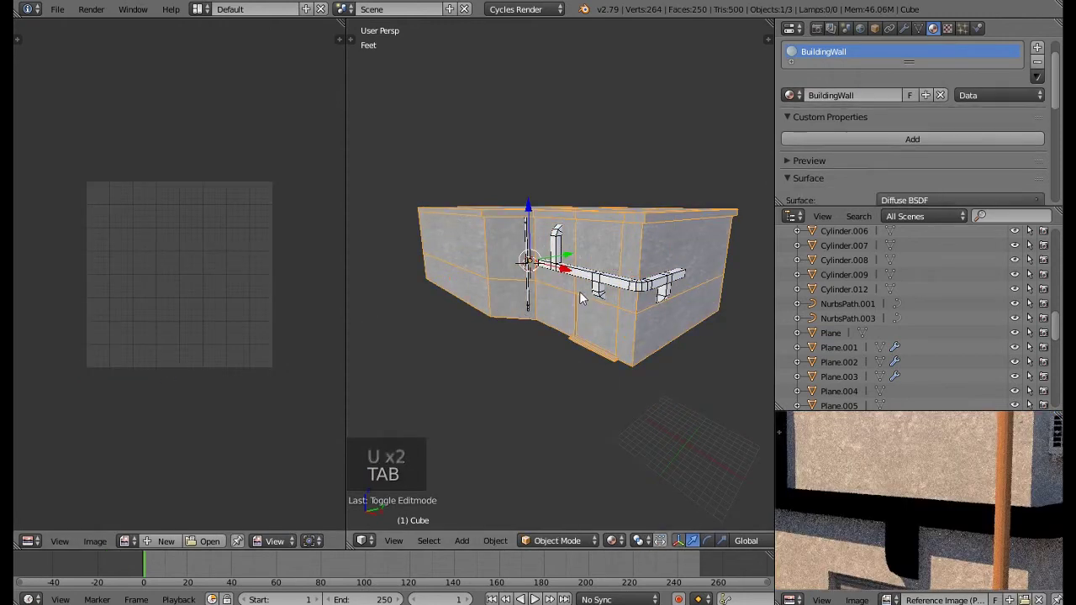
{"action": "scroll", "coordinate": [580, 291], "scroll_direction": "up", "scroll_amount": 4}
{"action": "middle_click_drag", "start_coordinate": [579, 290], "coordinate": [377, 302]}
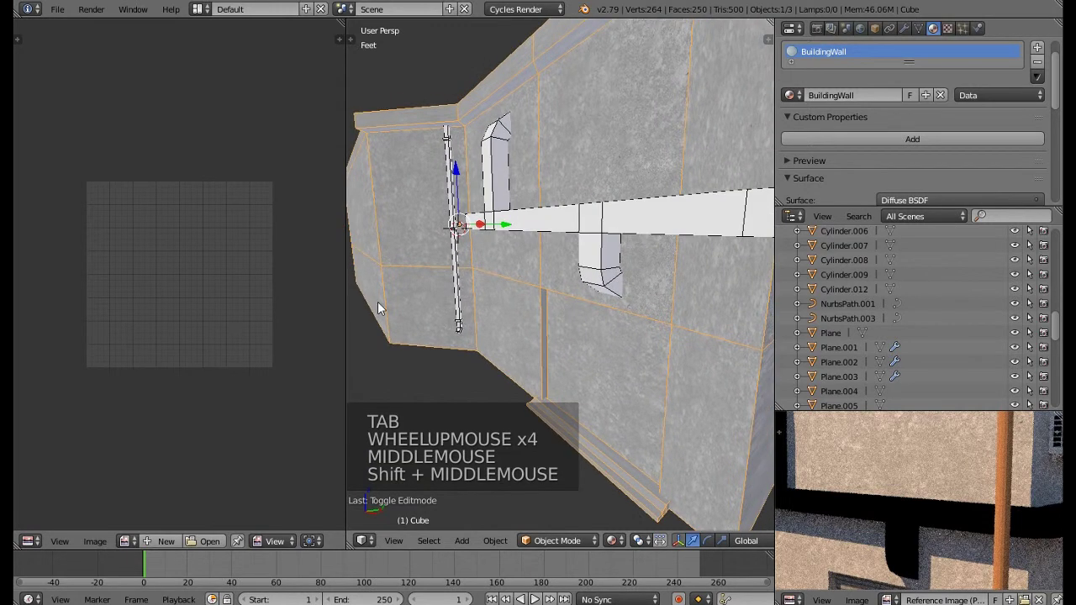
Try scaling the building's entire UV layout by a factor of 5 in Edit Mode
{"action": "key", "text": "Tab"}
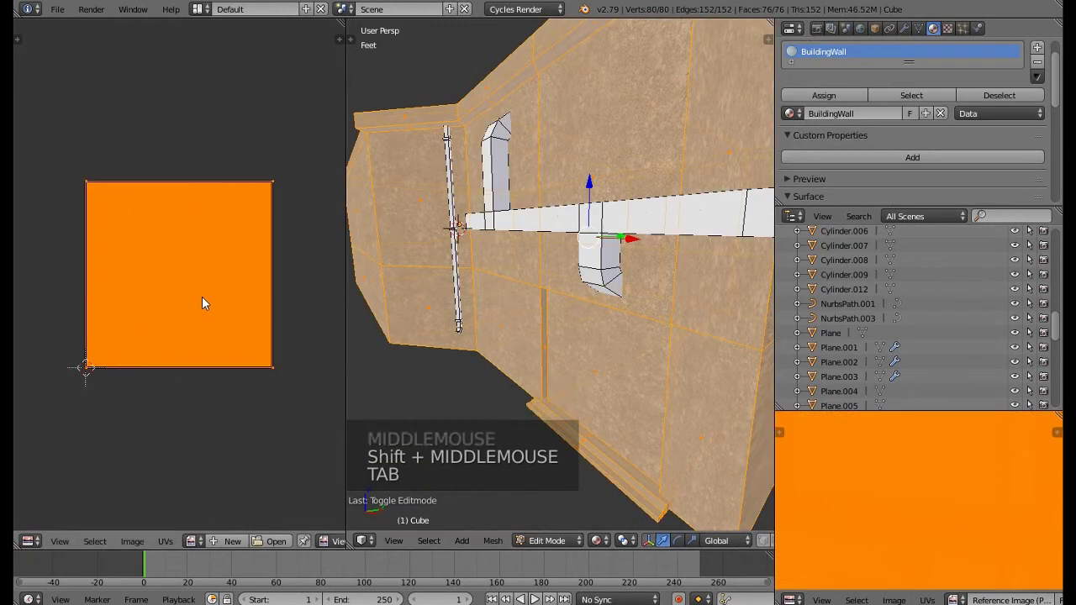
{"action": "key", "text": "s"}
{"action": "key", "text": "5"}
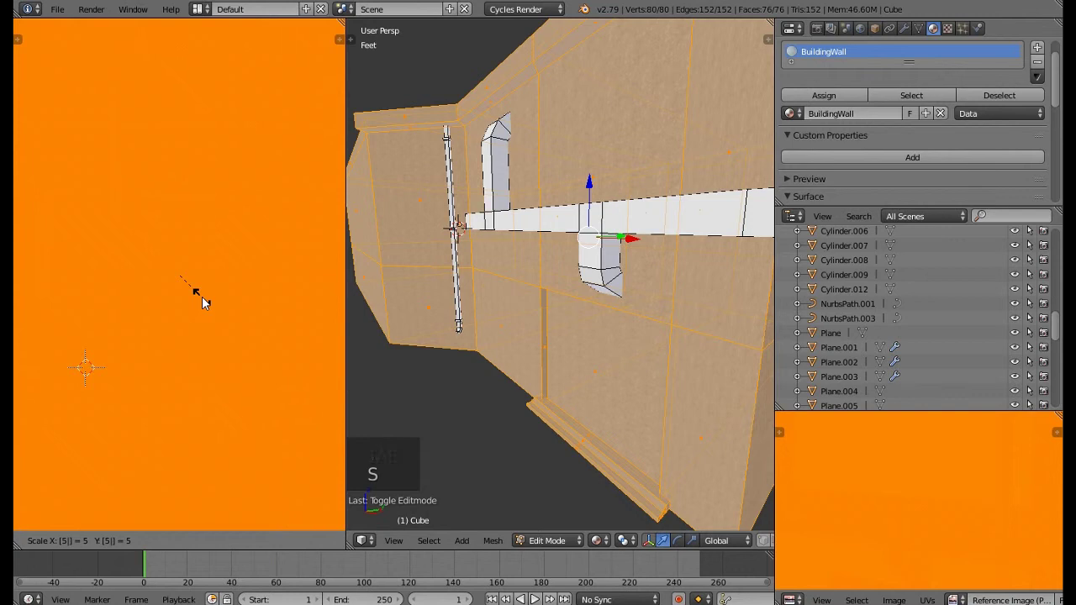
{"action": "right_click", "coordinate": [201, 303]}
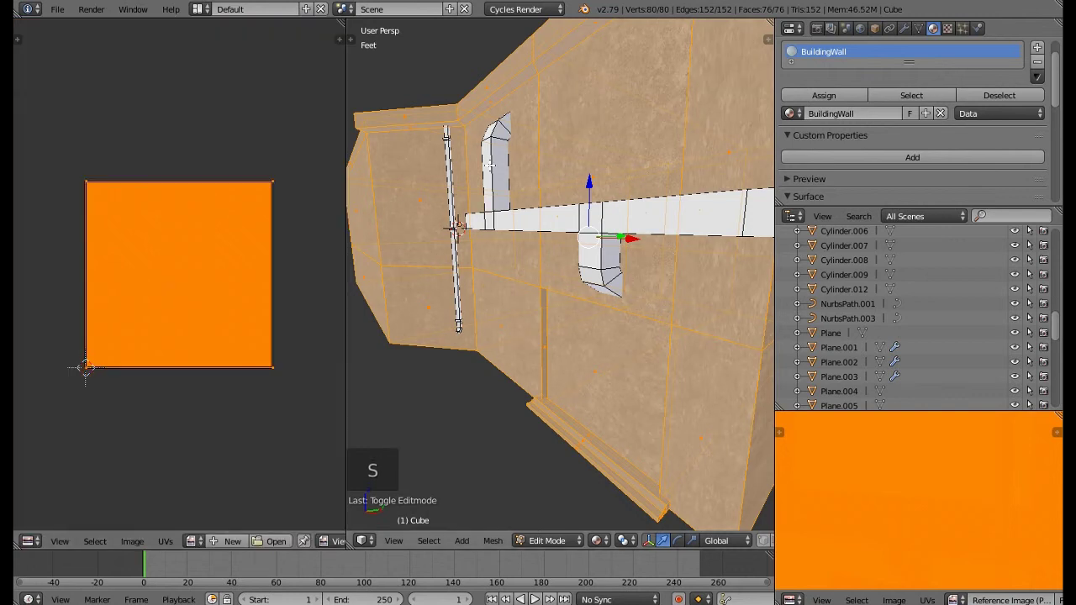
Enlarge the building's entire UV layout to about twice its size and return to Object Mode
{"action": "scroll", "coordinate": [555, 278], "scroll_direction": "up", "scroll_amount": 2}
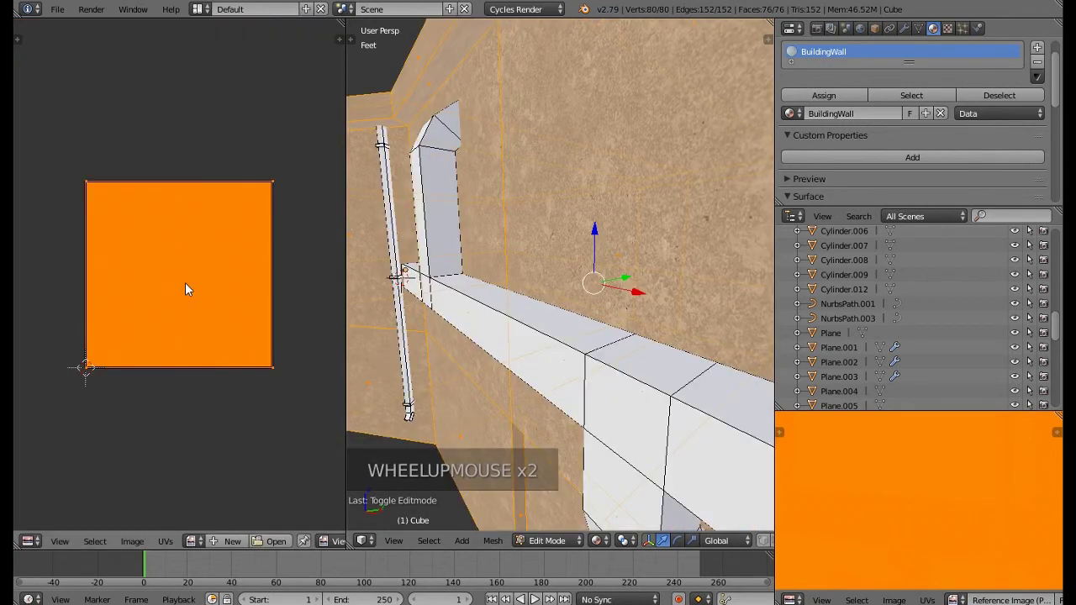
{"action": "key", "text": "s"}
{"action": "key", "text": "5"}
{"action": "key", "text": "Return"}
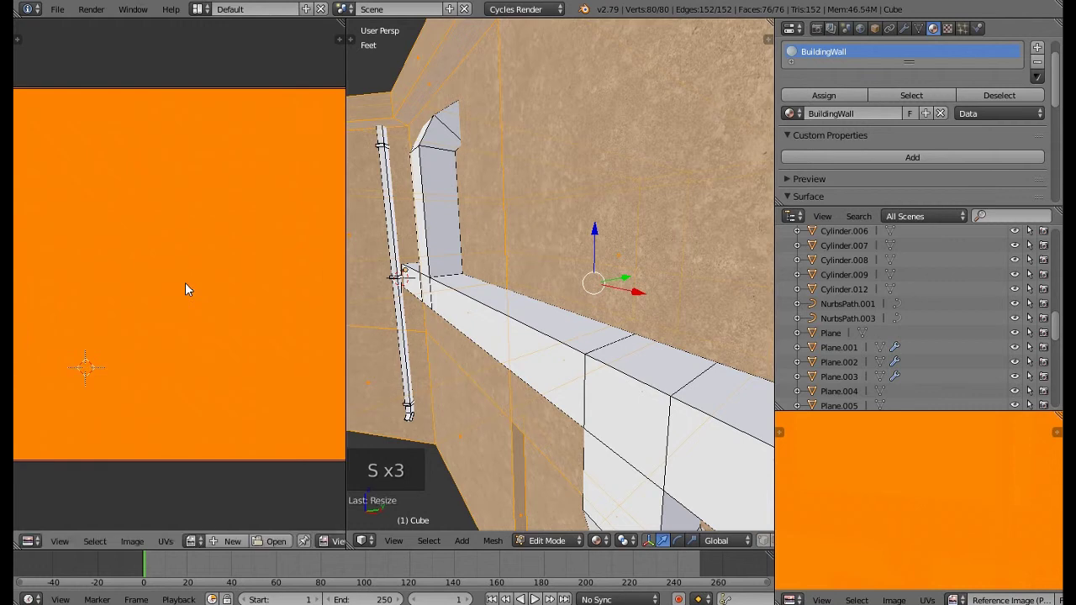
{"action": "middle_click_drag", "start_coordinate": [505, 302], "coordinate": [548, 340]}
{"action": "key", "text": "Tab"}
{"action": "scroll", "coordinate": [538, 320], "scroll_direction": "down", "scroll_amount": 2}
{"action": "scroll", "coordinate": [502, 340], "scroll_direction": "down", "scroll_amount": 1}
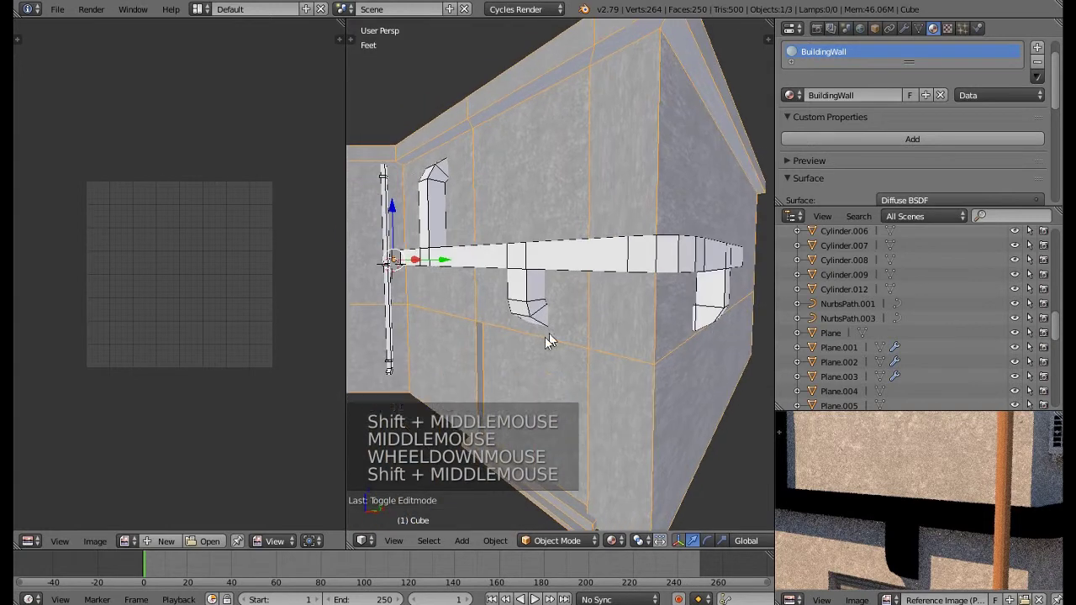
Add a second material slot to the building with a new material named Garage
{"action": "scroll", "coordinate": [845, 122], "scroll_direction": "up", "scroll_amount": 4}
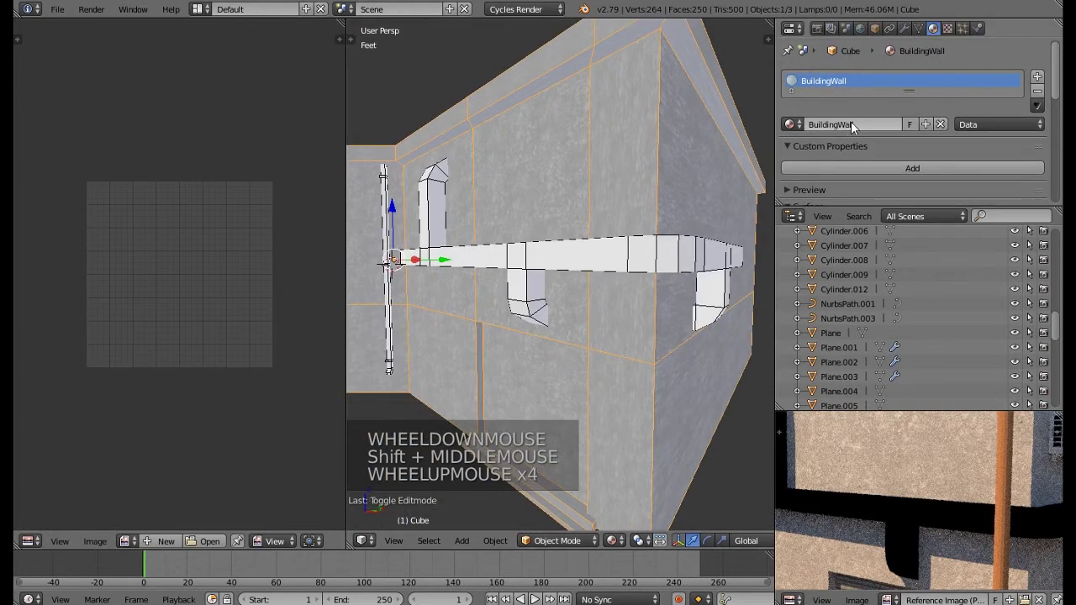
{"action": "left_click", "coordinate": [1038, 79]}
{"action": "left_click", "coordinate": [880, 157]}
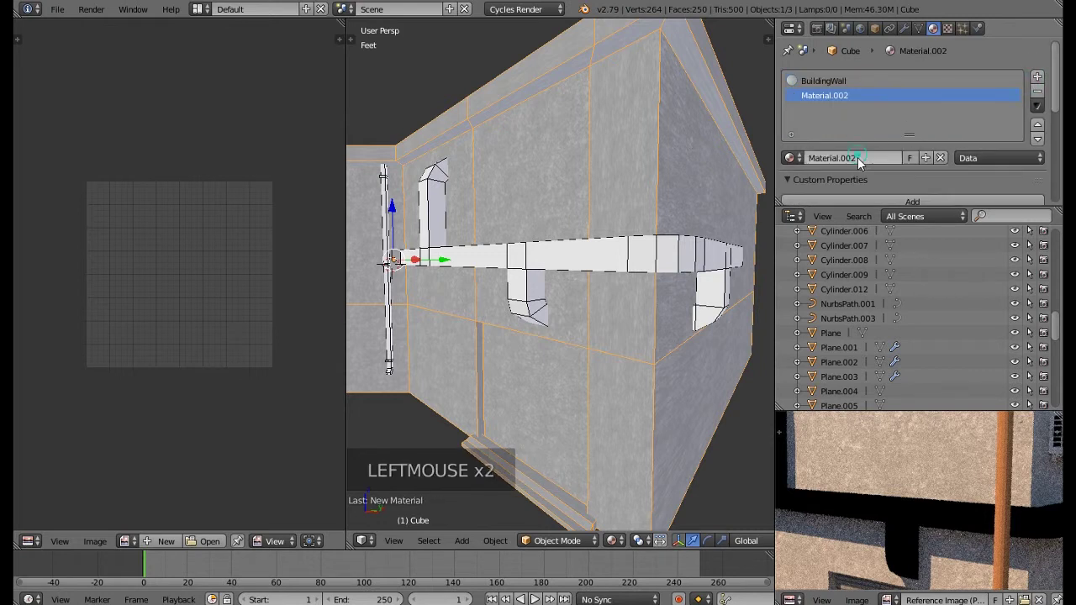
{"action": "left_click", "coordinate": [863, 157]}
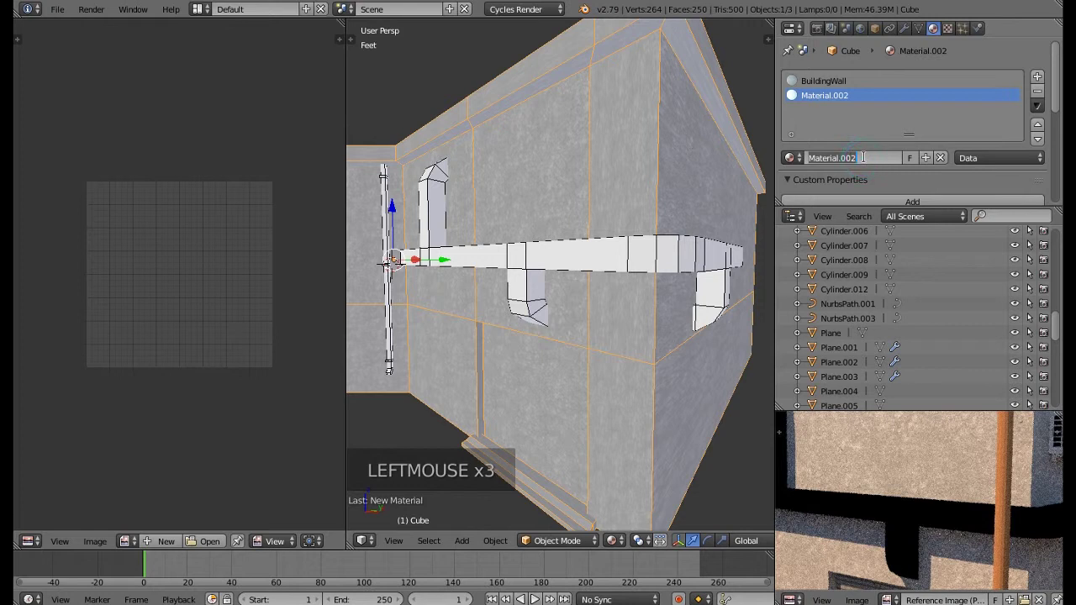
{"action": "type", "text": "G"}
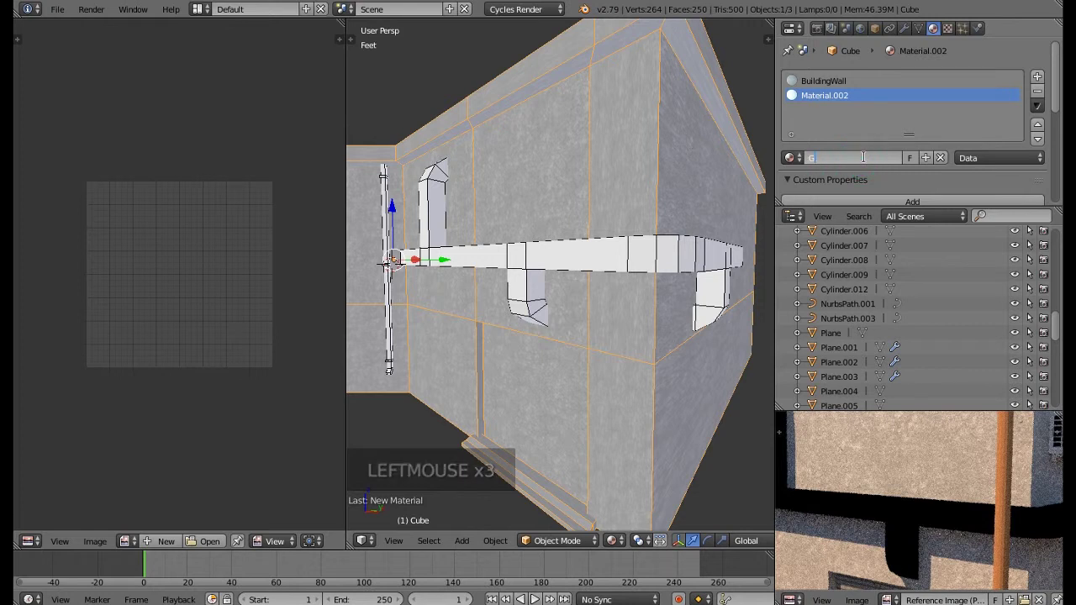
{"action": "type", "text": "arage"}
{"action": "key", "text": "Return"}
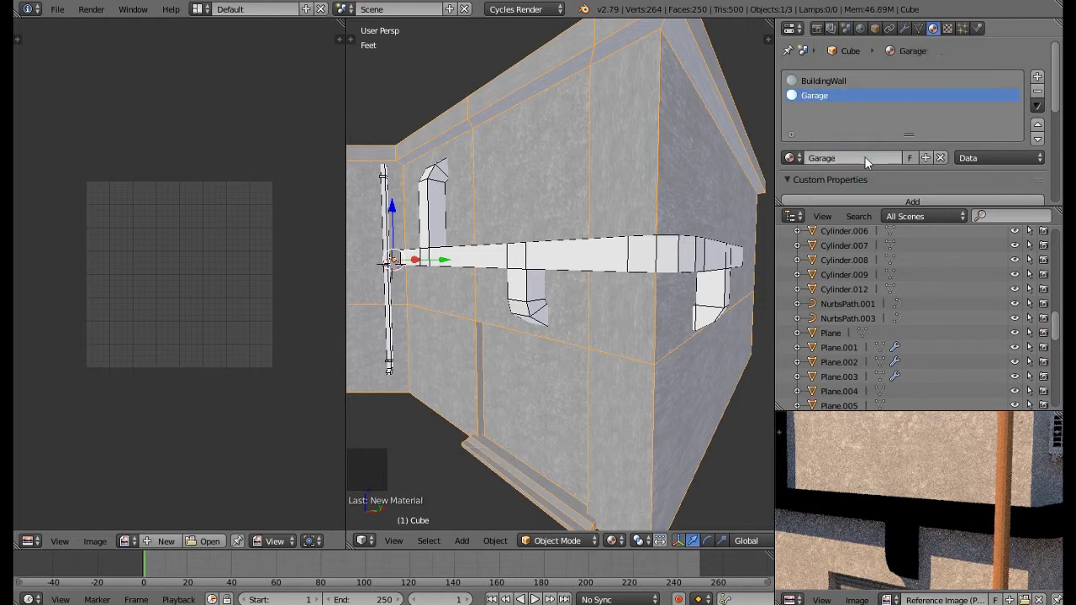
Give the Garage material's color an Image Texture using Garage 2.jpg from the project's Textures folder
{"action": "scroll", "coordinate": [864, 156], "scroll_direction": "down", "scroll_amount": 5}
{"action": "left_click", "coordinate": [1036, 143]}
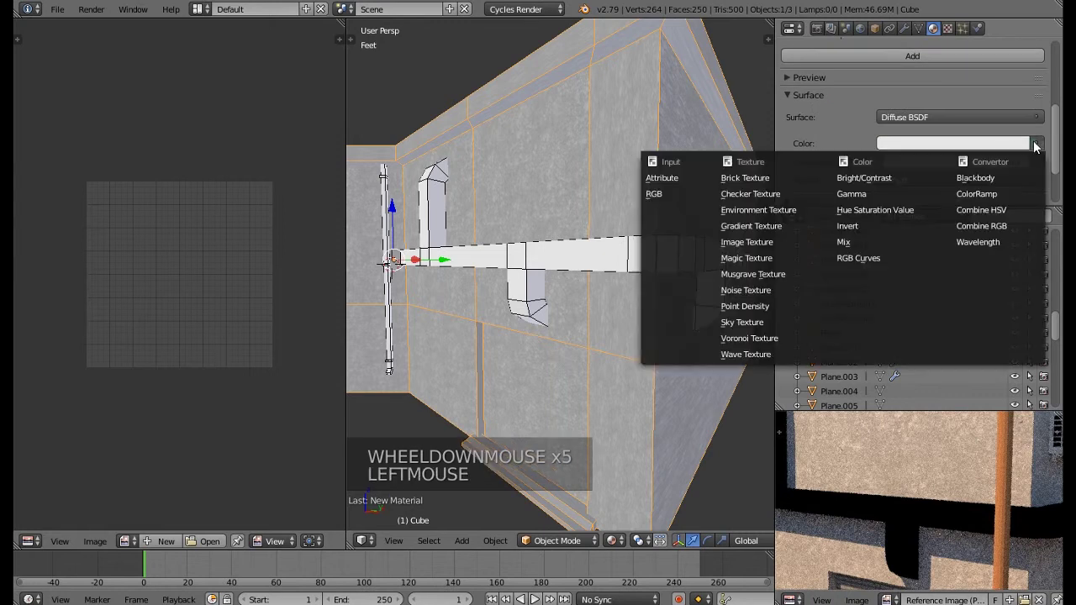
{"action": "left_click", "coordinate": [757, 243]}
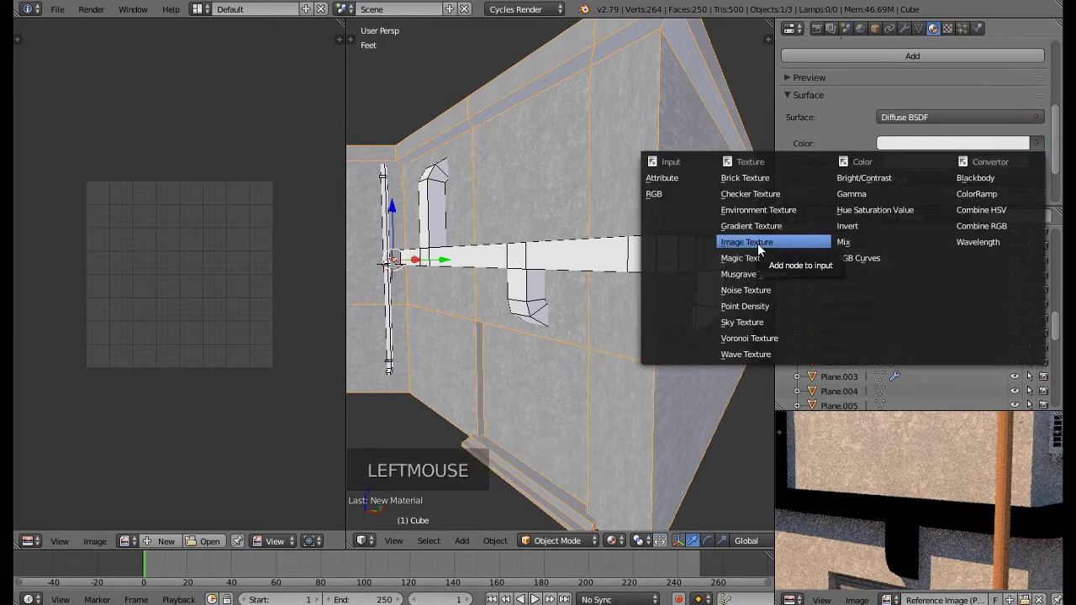
{"action": "left_click", "coordinate": [907, 163]}
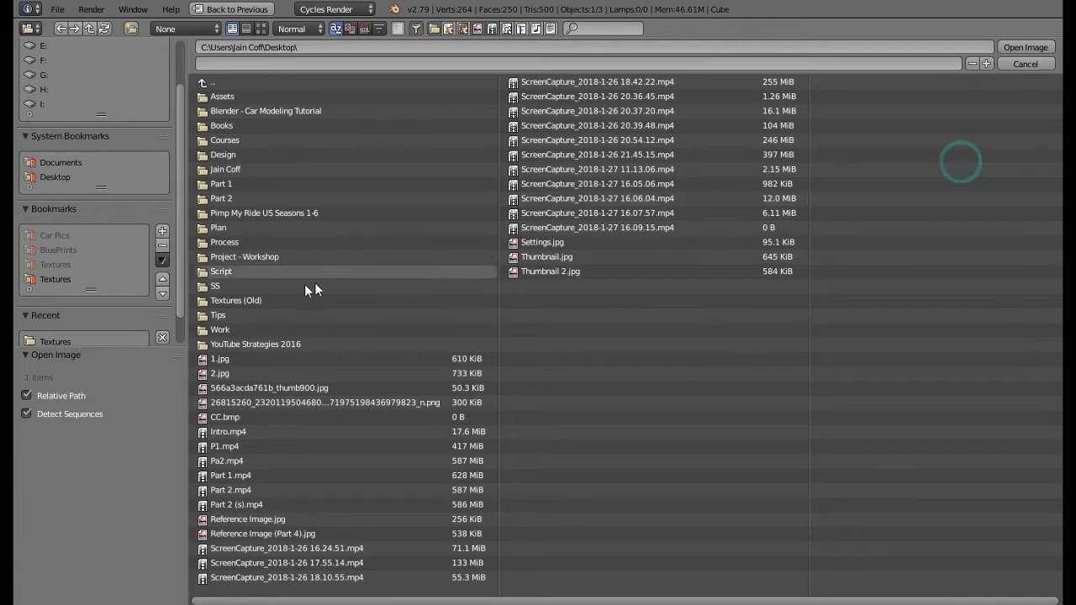
{"action": "left_click", "coordinate": [55, 279]}
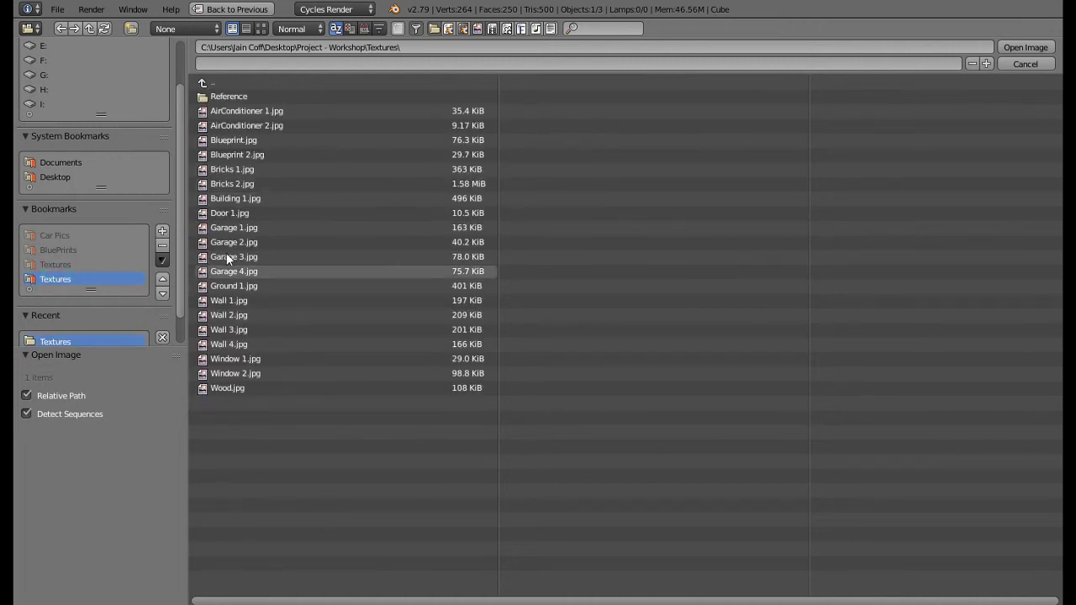
{"action": "left_click", "coordinate": [254, 243]}
{"action": "double_click", "coordinate": [254, 242]}
Assign the Garage material to the recessed garage door face in Edit Mode
{"action": "key", "text": "Tab"}
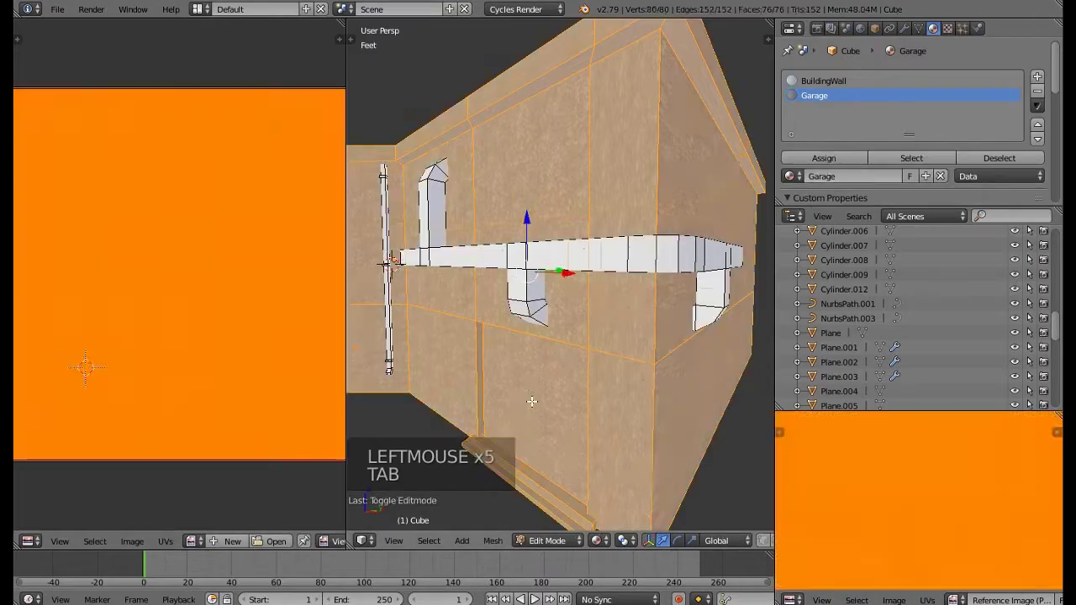
{"action": "right_click", "coordinate": [531, 401]}
{"action": "middle_click_drag", "start_coordinate": [531, 401], "coordinate": [546, 345], "text": "shift"}
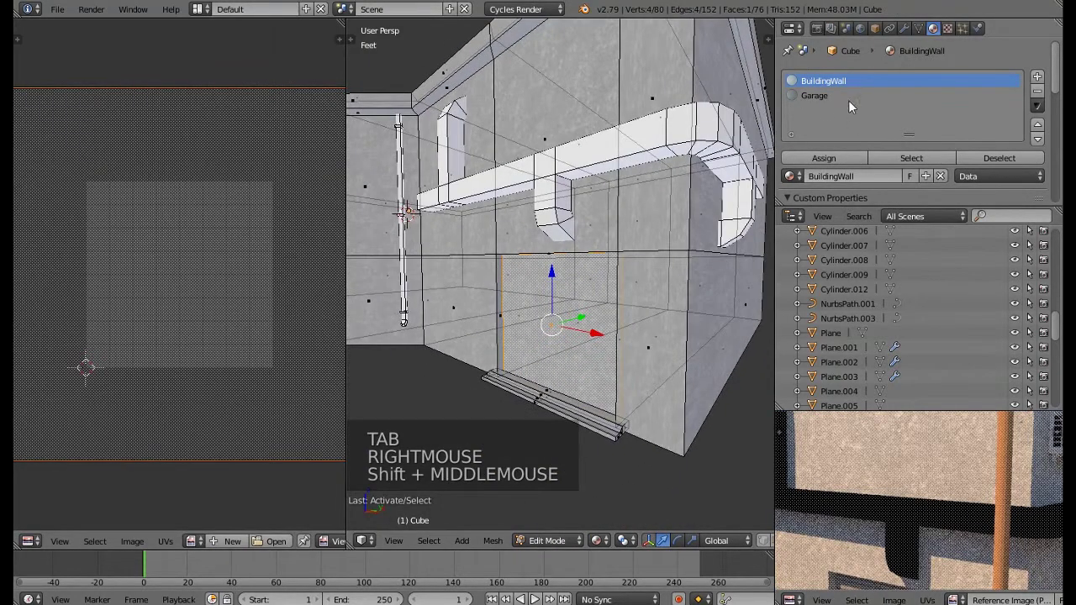
{"action": "left_click", "coordinate": [814, 95]}
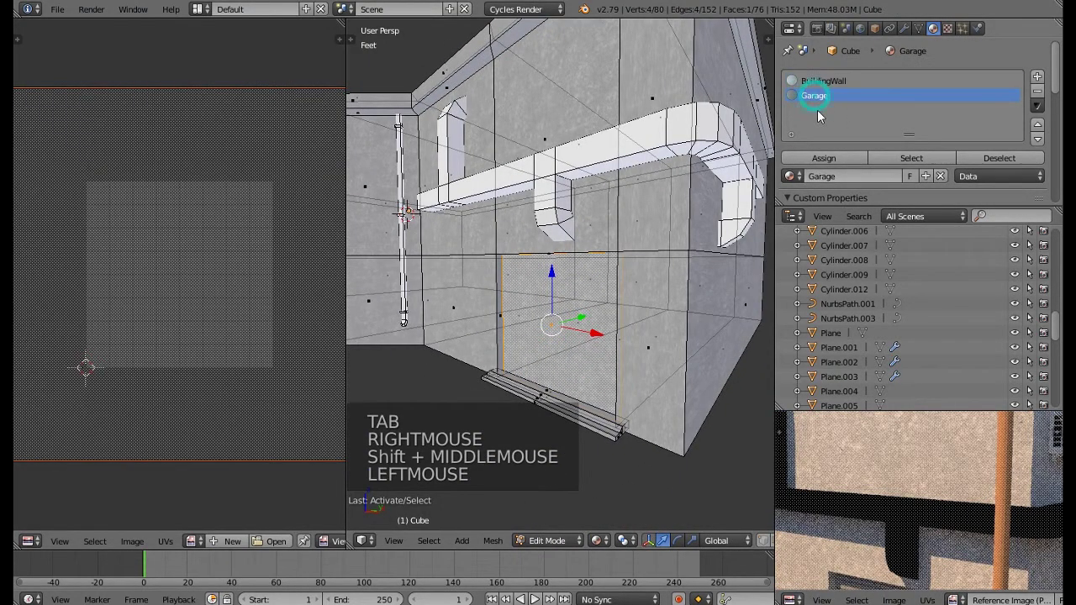
{"action": "left_click", "coordinate": [824, 158]}
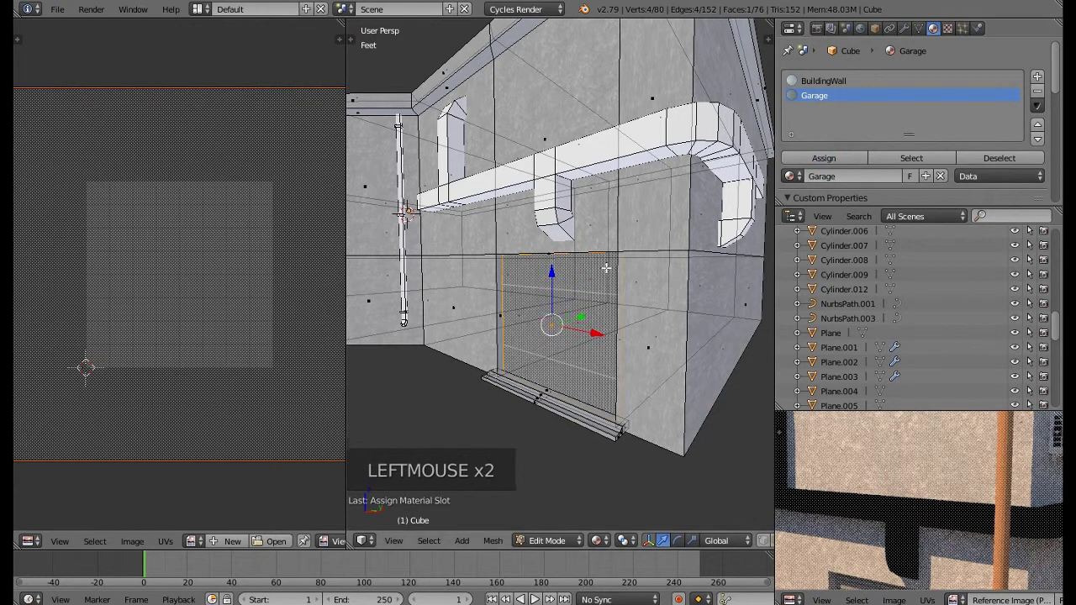
Unwrap the garage door face from the front view with Project from View (Bounds)
{"action": "middle_click_drag", "start_coordinate": [689, 269], "coordinate": [643, 267]}
{"action": "key", "text": "KP_1"}
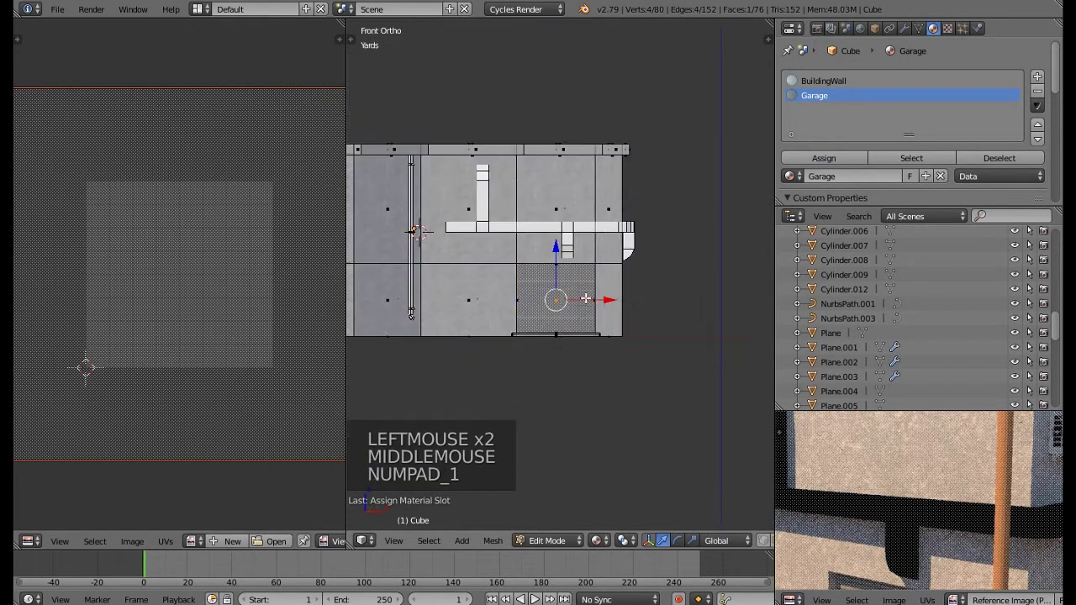
{"action": "scroll", "coordinate": [556, 308], "scroll_direction": "up", "scroll_amount": 7}
{"action": "key", "text": "u"}
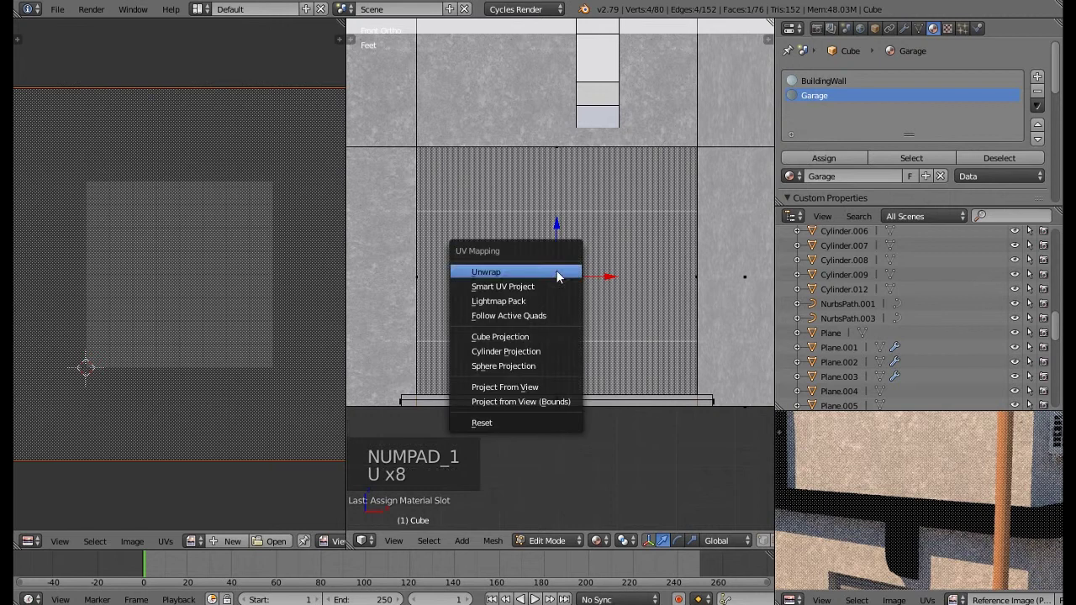
{"action": "left_click", "coordinate": [505, 402]}
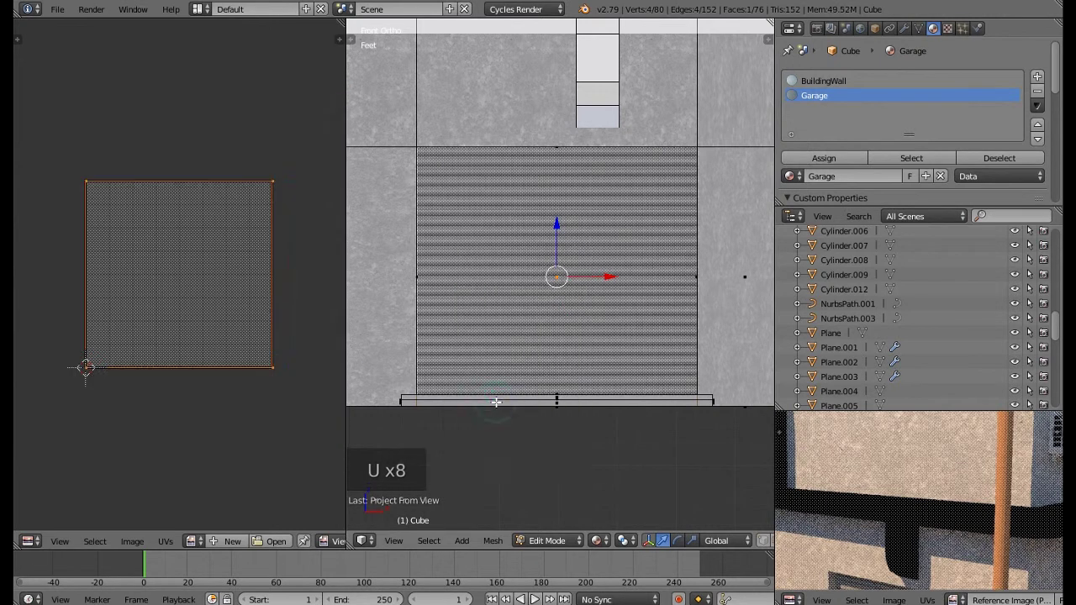
Examine the garage door texture in Object Mode and compare it with the garage in the reference image
{"action": "key", "text": "Tab"}
{"action": "scroll", "coordinate": [557, 289], "scroll_direction": "down", "scroll_amount": 3}
{"action": "key", "text": "a"}
{"action": "middle_click_drag", "start_coordinate": [557, 289], "coordinate": [577, 293]}
{"action": "key", "text": "KP_Decimal"}
{"action": "scroll", "coordinate": [577, 289], "scroll_direction": "down", "scroll_amount": 2}
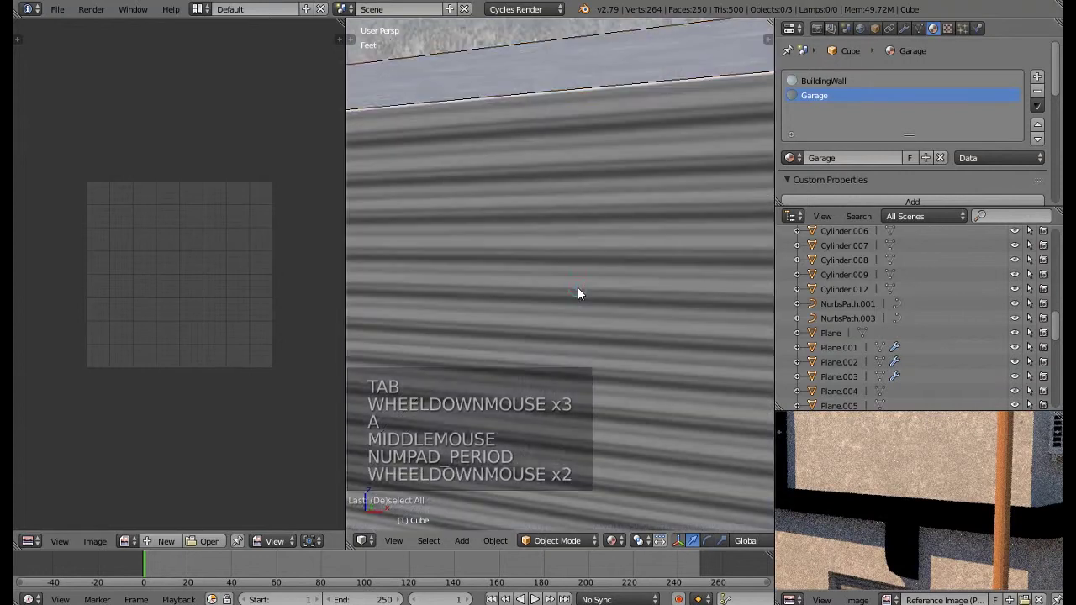
{"action": "right_click", "coordinate": [577, 290]}
{"action": "key", "text": "KP_Decimal"}
{"action": "middle_click_drag", "start_coordinate": [577, 294], "coordinate": [613, 279]}
{"action": "scroll", "coordinate": [930, 480], "scroll_direction": "down", "scroll_amount": 2}
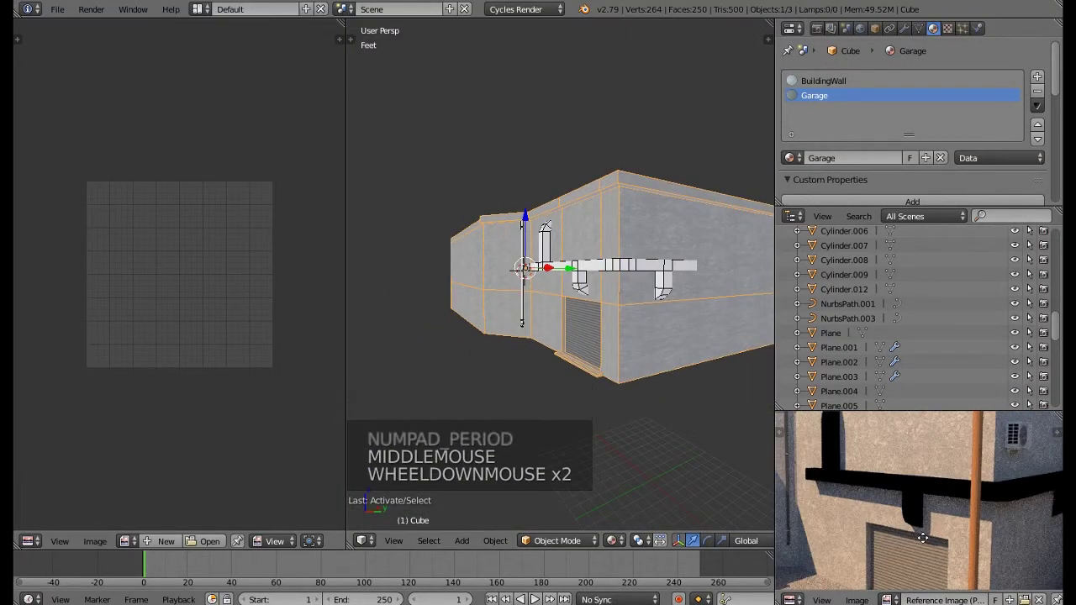
{"action": "middle_click_drag", "start_coordinate": [928, 531], "coordinate": [893, 484]}
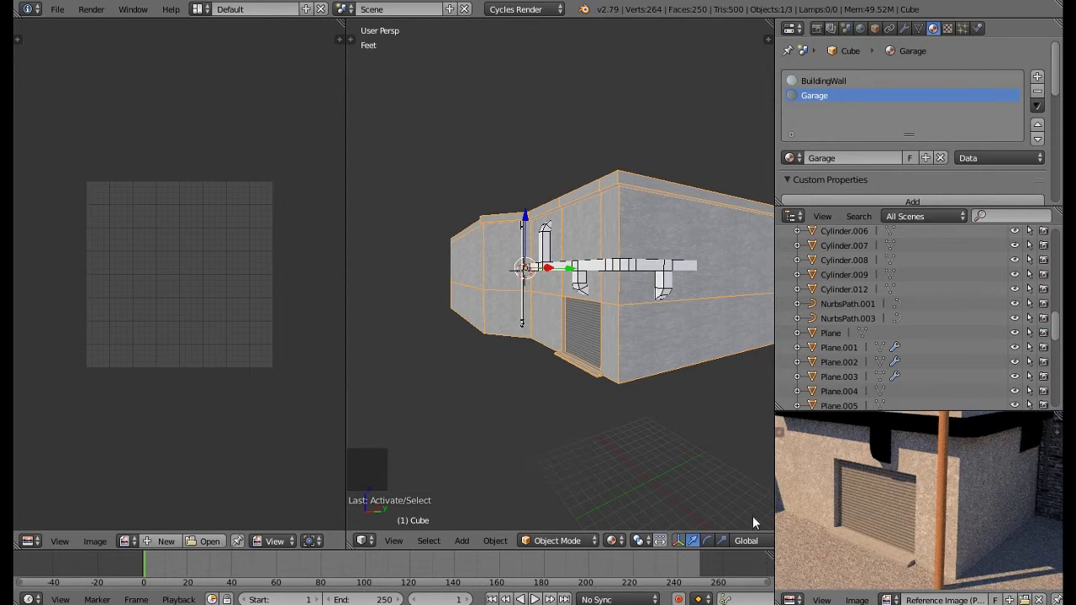
{"action": "scroll", "coordinate": [613, 332], "scroll_direction": "up", "scroll_amount": 4}
{"action": "scroll", "coordinate": [578, 378], "scroll_direction": "down", "scroll_amount": 1}
{"action": "mouse_move", "coordinate": [571, 392]}
{"action": "middle_mouse_down"}
{"action": "mouse_move", "coordinate": [602, 380]}
{"action": "mouse_move", "coordinate": [577, 373]}
{"action": "middle_mouse_up"}
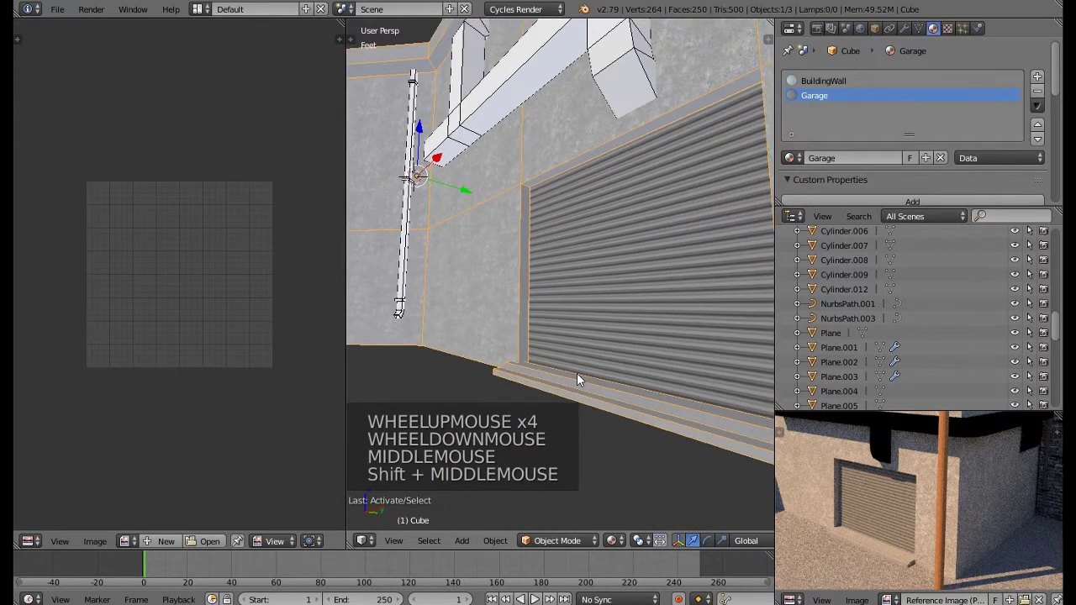
Select only the linked ledge geometry below the garage door and add a new material named BlackColor to the building
{"action": "key", "text": "Tab"}
{"action": "key", "text": "a"}
{"action": "key", "text": "a"}
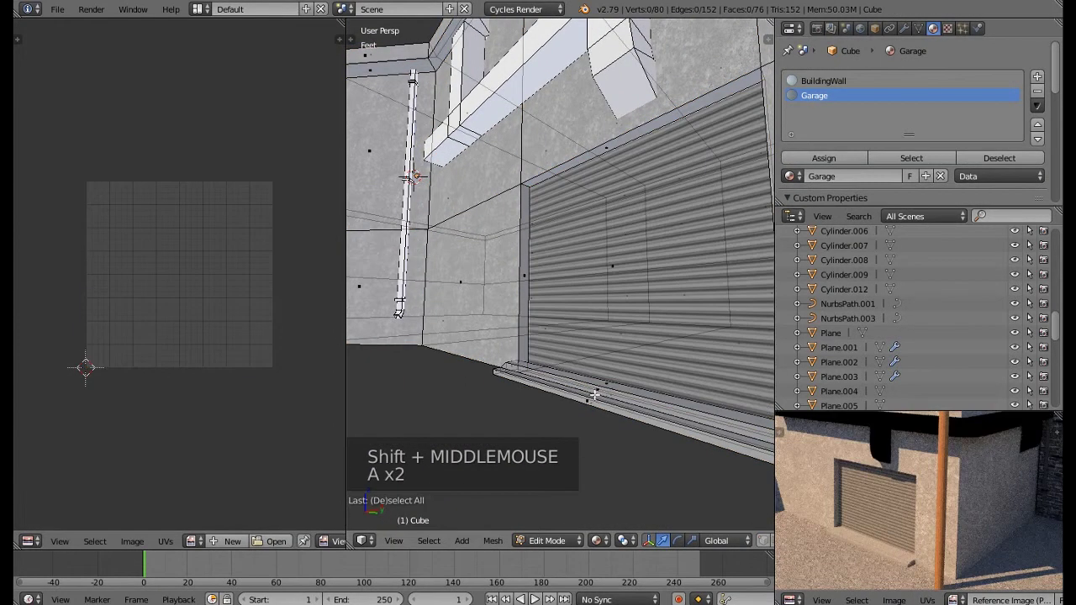
{"action": "key", "text": "l"}
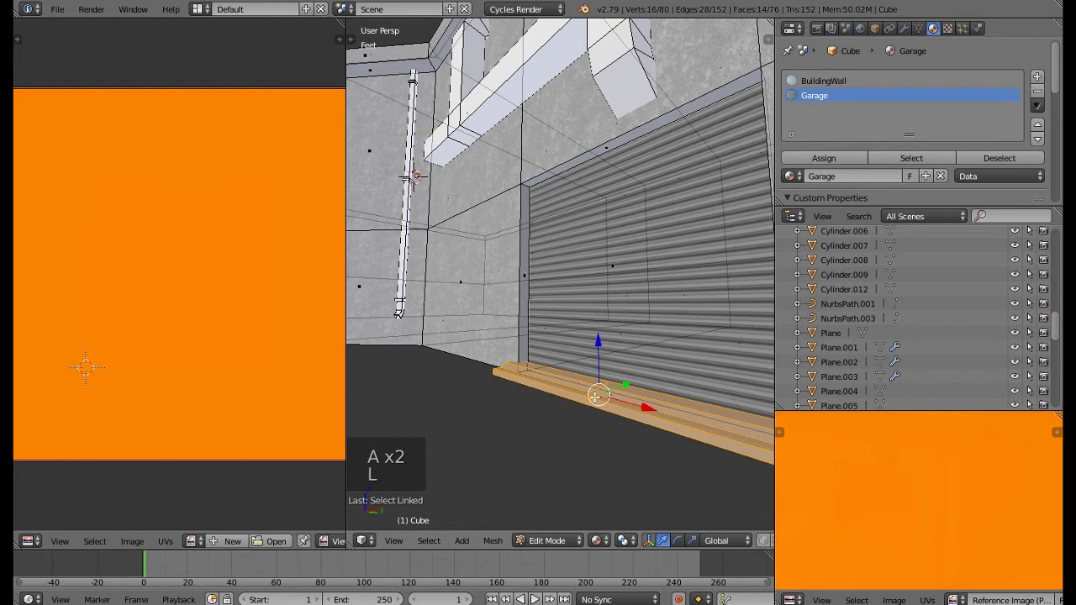
{"action": "left_click", "coordinate": [1037, 76]}
{"action": "left_click", "coordinate": [853, 172]}
{"action": "left_click", "coordinate": [859, 176]}
{"action": "type", "text": "B"}
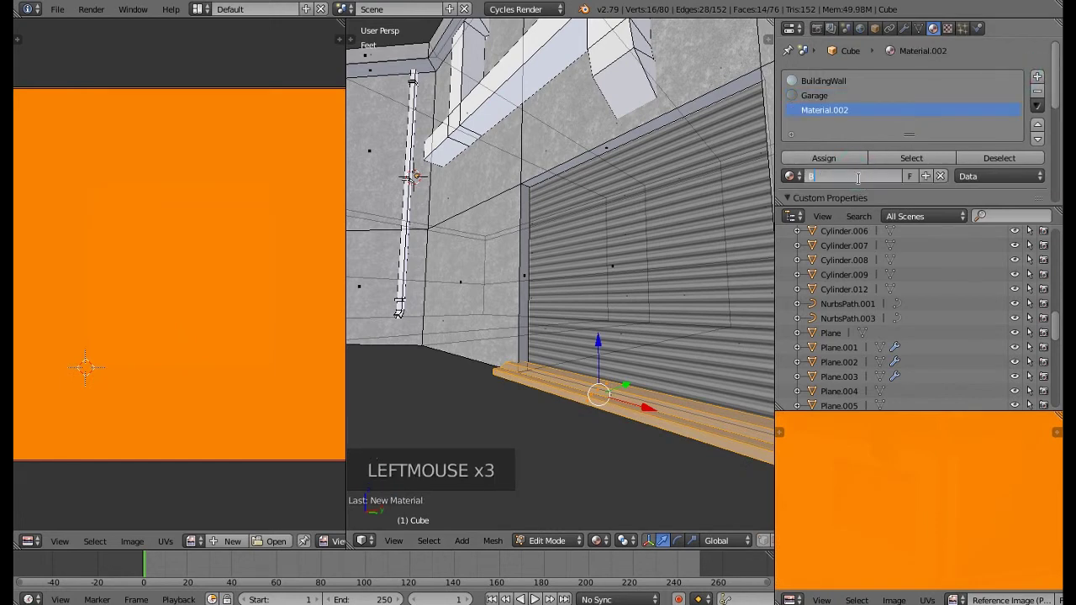
{"action": "type", "text": "lackColor"}
{"action": "key", "text": "Return"}
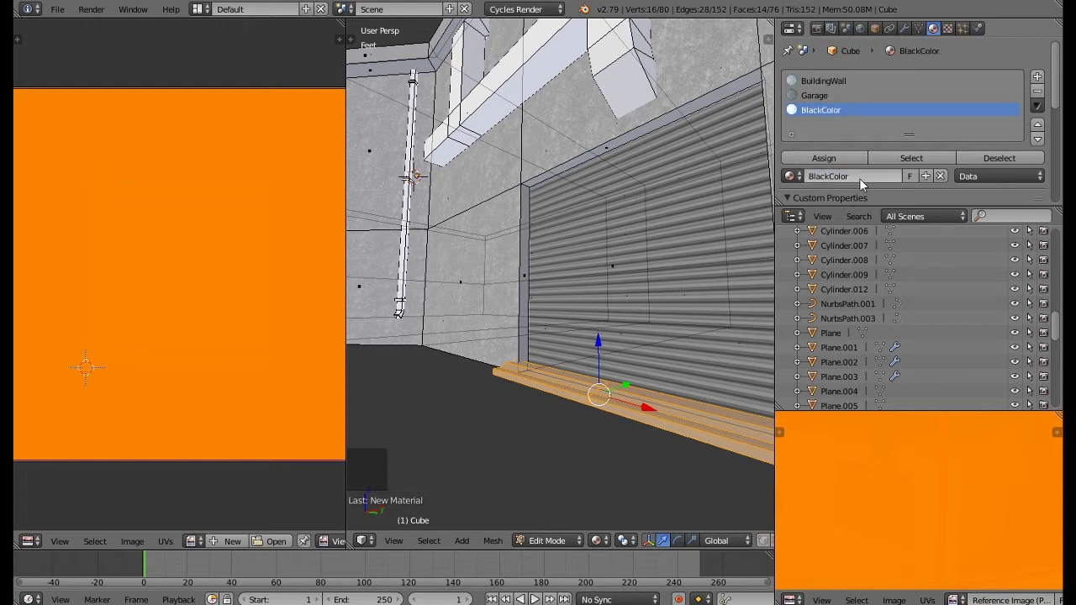
Darken the BlackColor material's diffuse color to near black, assign it to the selected ledge, and return to Object Mode with nothing selected
{"action": "scroll", "coordinate": [859, 178], "scroll_direction": "down", "scroll_amount": 4}
{"action": "left_click", "coordinate": [962, 191]}
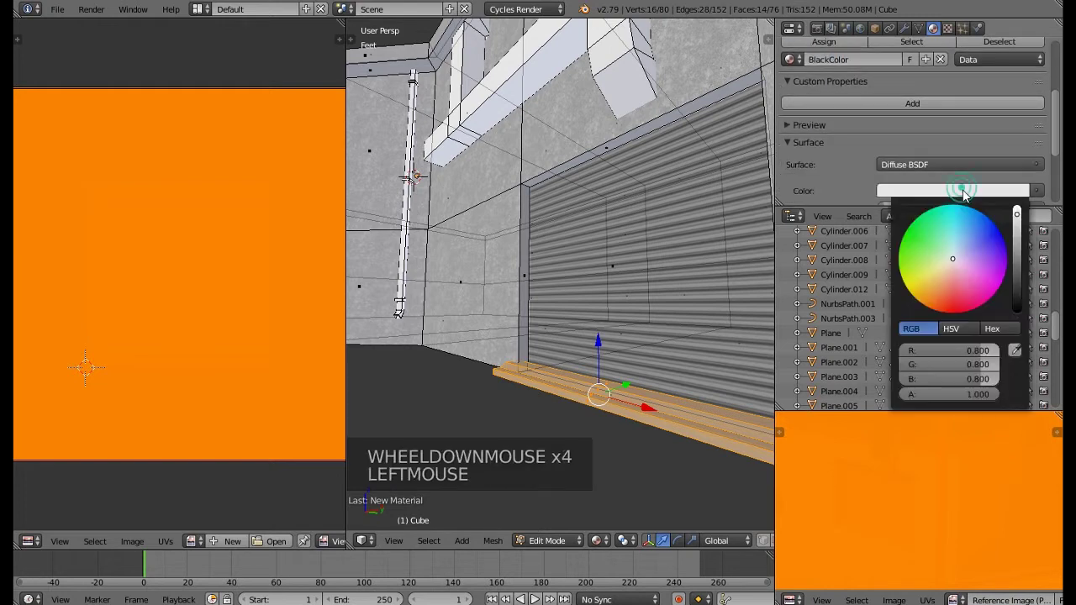
{"action": "scroll", "coordinate": [837, 97], "scroll_direction": "up", "scroll_amount": 4}
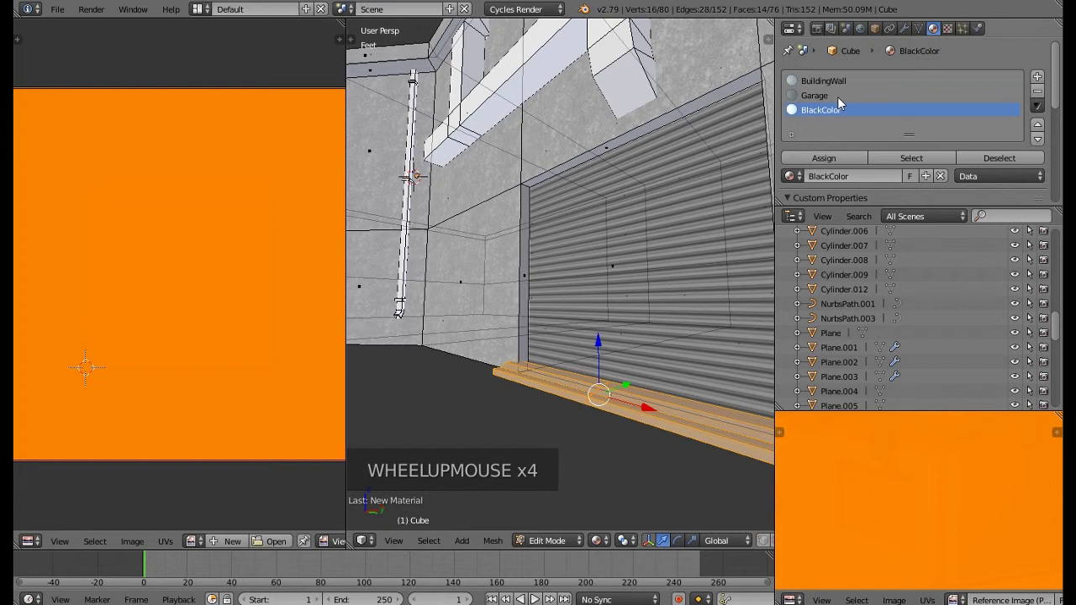
{"action": "left_click", "coordinate": [835, 160]}
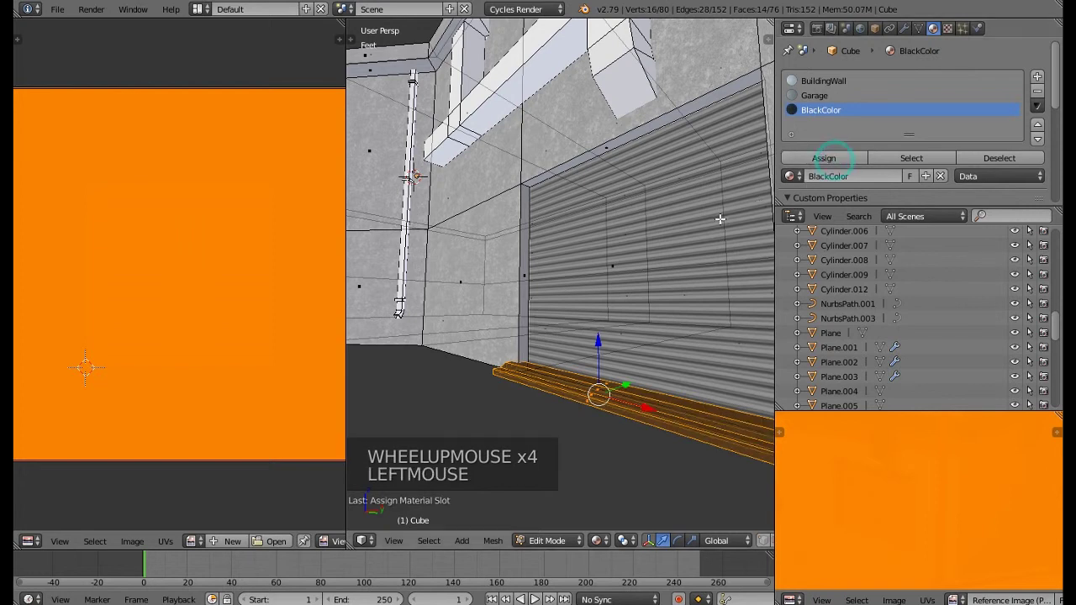
{"action": "middle_click_drag", "start_coordinate": [718, 219], "coordinate": [720, 233]}
{"action": "key", "text": "Tab"}
{"action": "scroll", "coordinate": [720, 231], "scroll_direction": "down", "scroll_amount": 2}
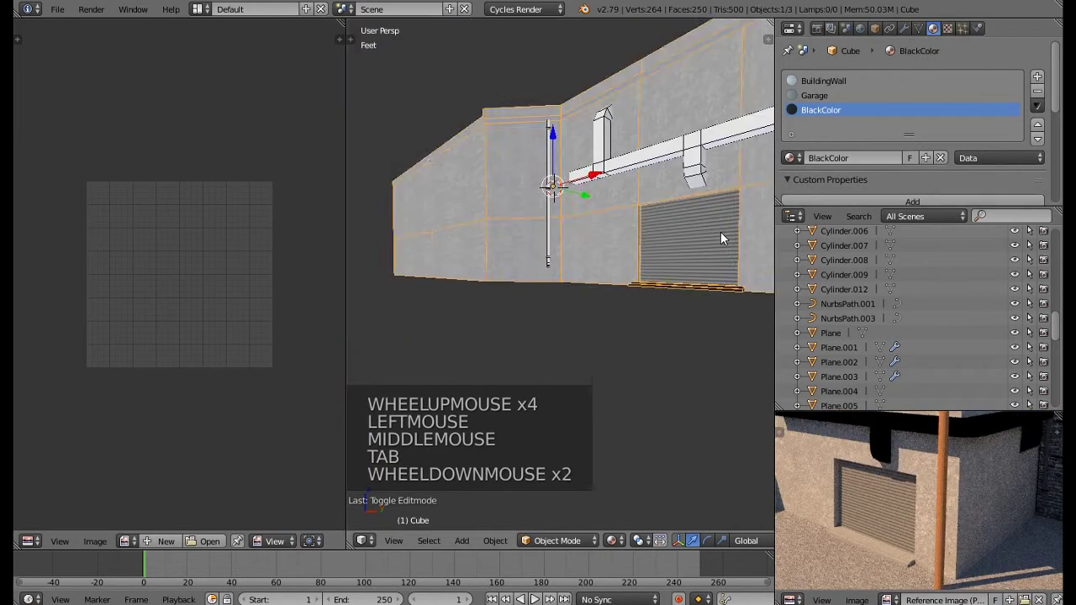
{"action": "key", "text": "a"}
{"action": "middle_click_drag", "start_coordinate": [713, 199], "coordinate": [695, 274]}
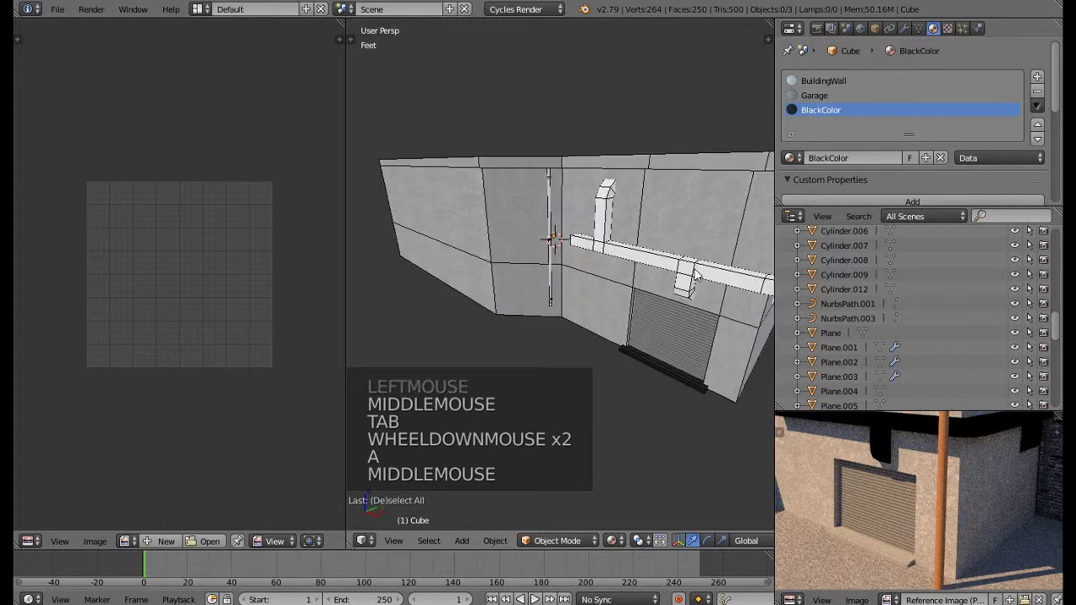
Select the thick pipe running along the wall above the garage door and assign it an existing BlackColor material
{"action": "middle_click_drag", "start_coordinate": [915, 460], "coordinate": [921, 469]}
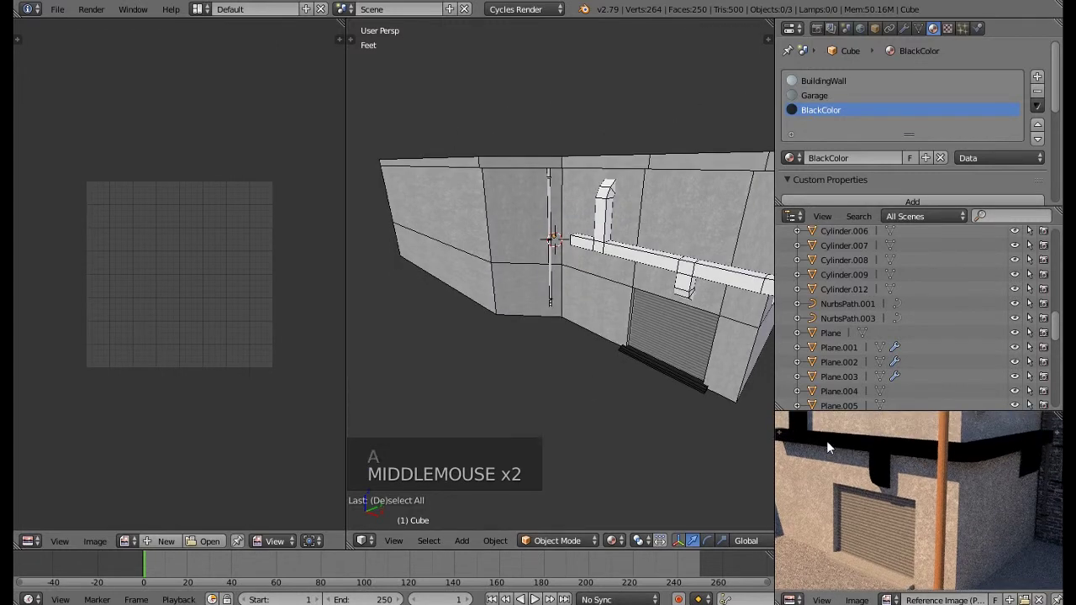
{"action": "middle_click_drag", "start_coordinate": [733, 382], "coordinate": [647, 300], "text": "shift"}
{"action": "right_click", "coordinate": [637, 274]}
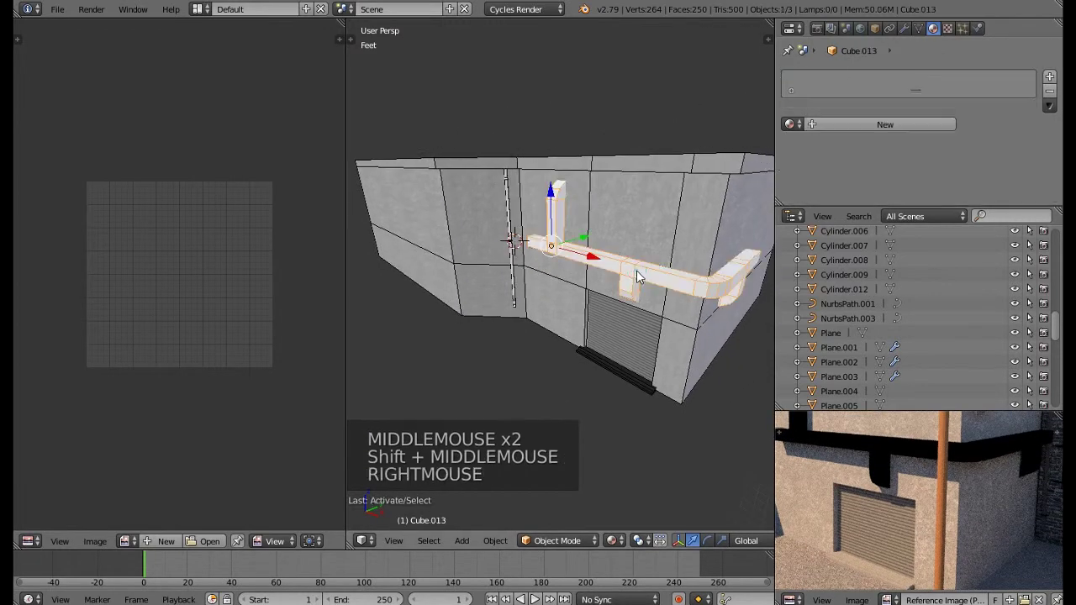
{"action": "left_click", "coordinate": [795, 125]}
{"action": "type", "text": "Black"}
{"action": "key", "text": "Down"}
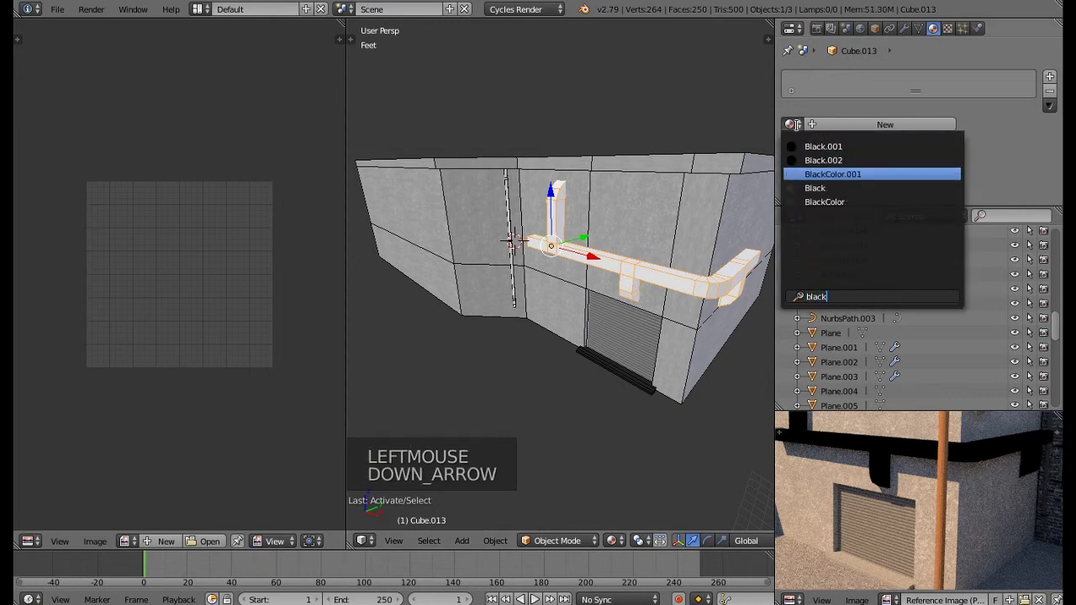
{"action": "key", "text": "Return"}
Select the thin vertical pipe near the building's inner corner and give it a new material named GreyColor
{"action": "middle_click_drag", "start_coordinate": [639, 277], "coordinate": [588, 278], "text": "shift"}
{"action": "scroll", "coordinate": [893, 471], "scroll_direction": "down", "scroll_amount": 2}
{"action": "middle_click_drag", "start_coordinate": [892, 470], "coordinate": [897, 492]}
{"action": "right_click", "coordinate": [482, 285]}
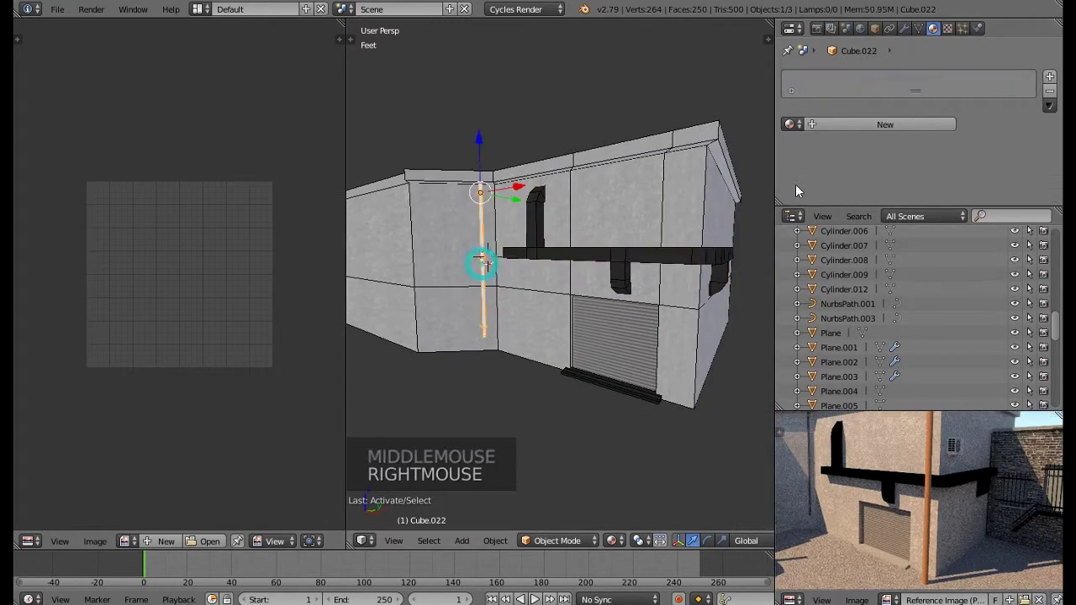
{"action": "left_click", "coordinate": [859, 123]}
{"action": "left_click", "coordinate": [850, 123]}
{"action": "type", "text": "GreyColor"}
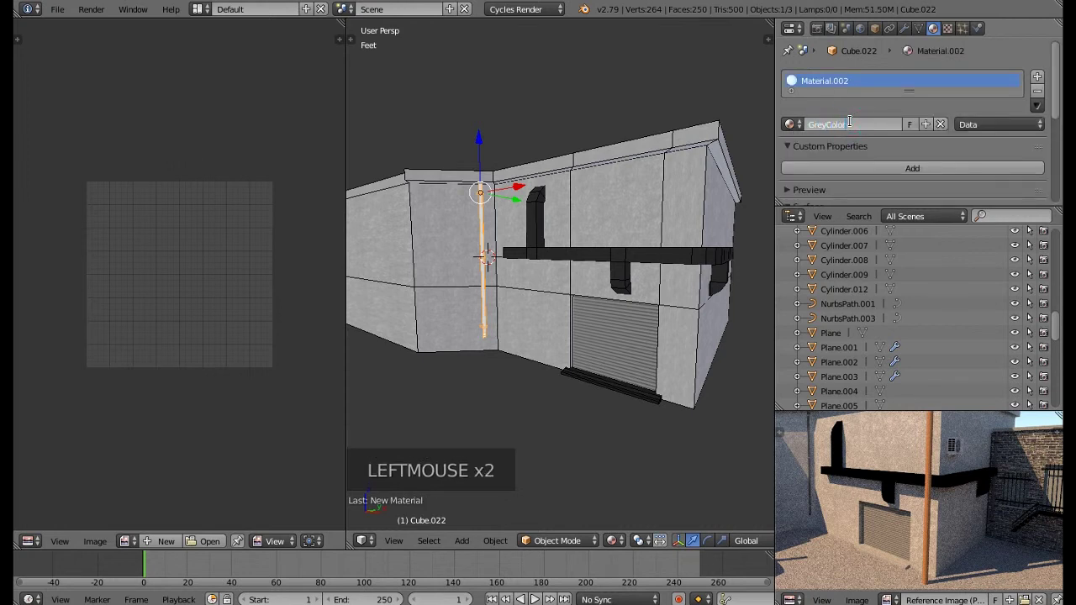
{"action": "key", "text": "Return"}
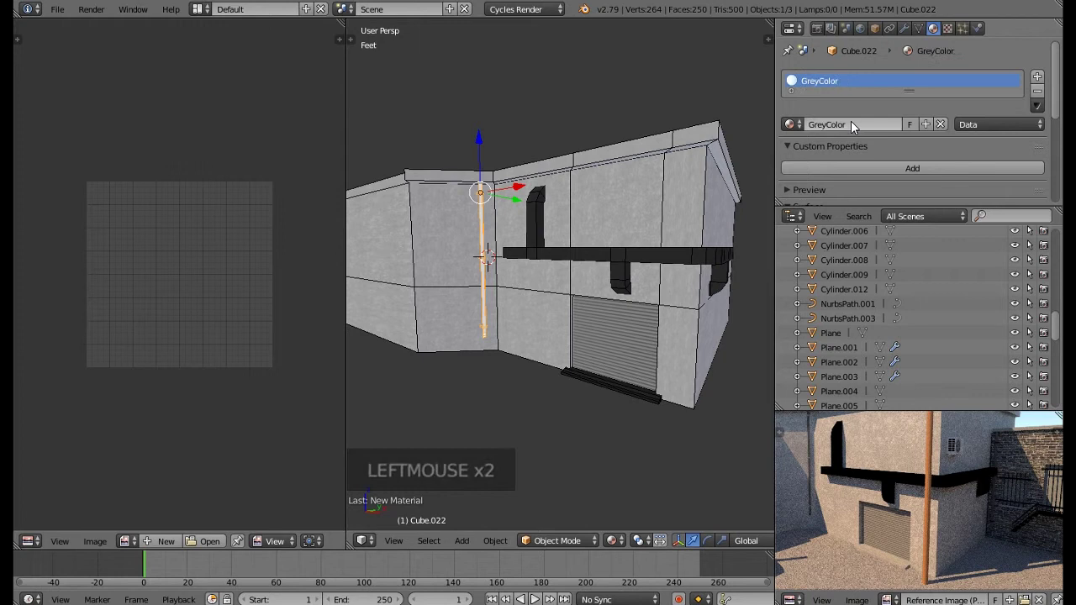
Darken the GreyColor material's diffuse color to dark grey and deselect all objects
{"action": "scroll", "coordinate": [853, 122], "scroll_direction": "down", "scroll_amount": 5}
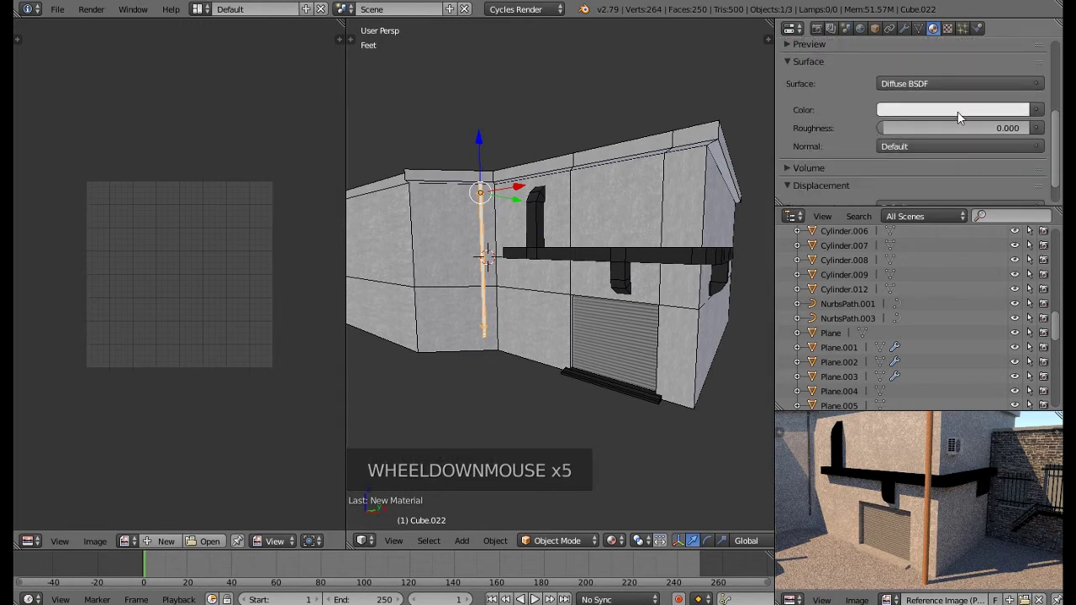
{"action": "left_click", "coordinate": [958, 118]}
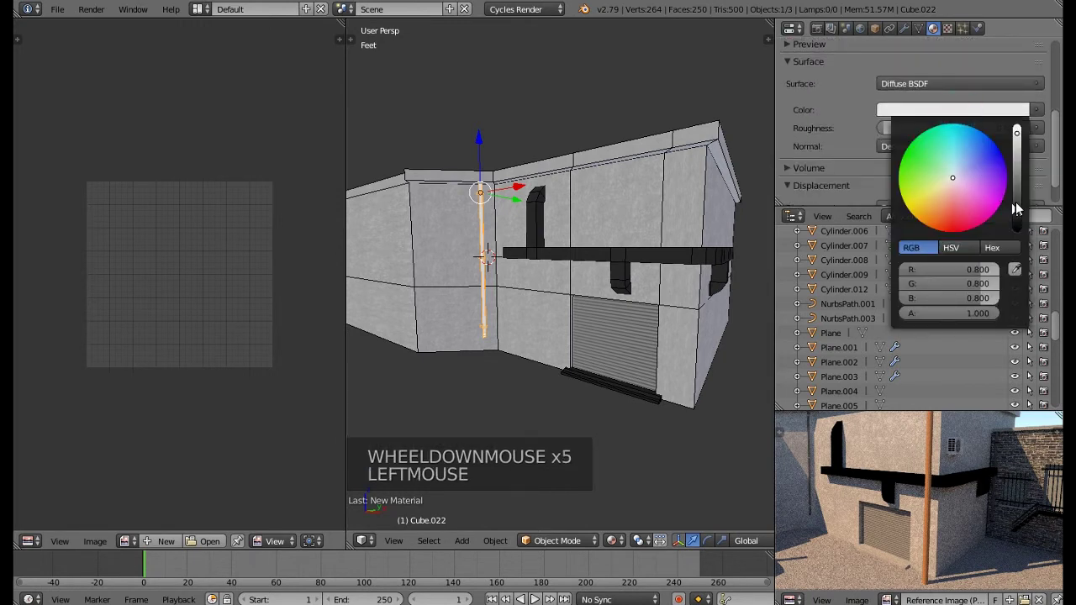
{"action": "left_click", "coordinate": [1017, 208]}
{"action": "middle_click_drag", "start_coordinate": [563, 281], "coordinate": [559, 294]}
{"action": "key", "text": "a"}
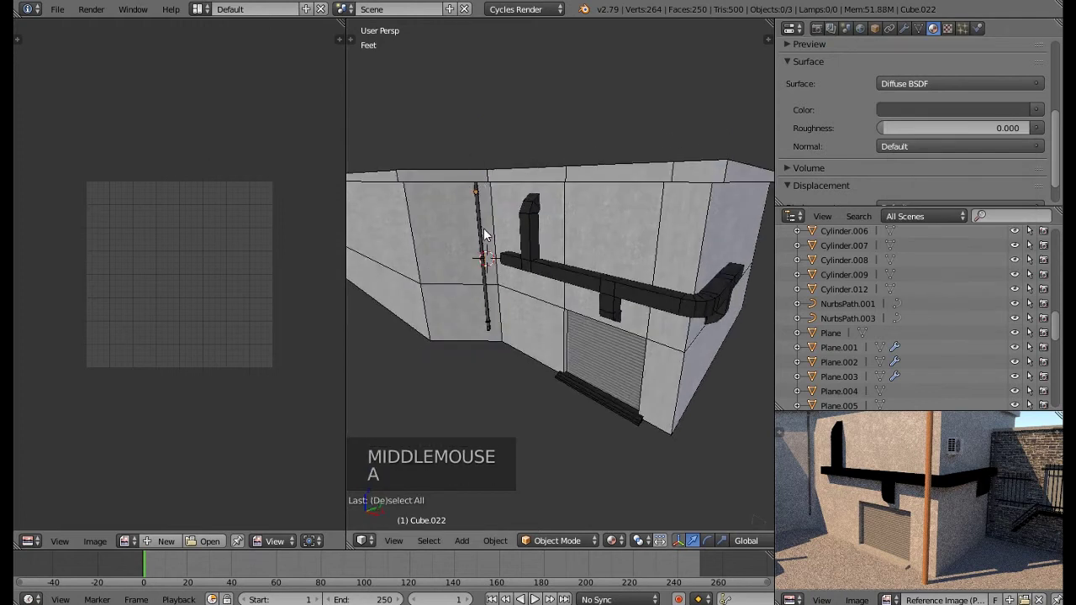
Examine the thin vertical pipe up close, and inspect the whole textured building in a maximized 3D view
{"action": "scroll", "coordinate": [504, 261], "scroll_direction": "up", "scroll_amount": 3}
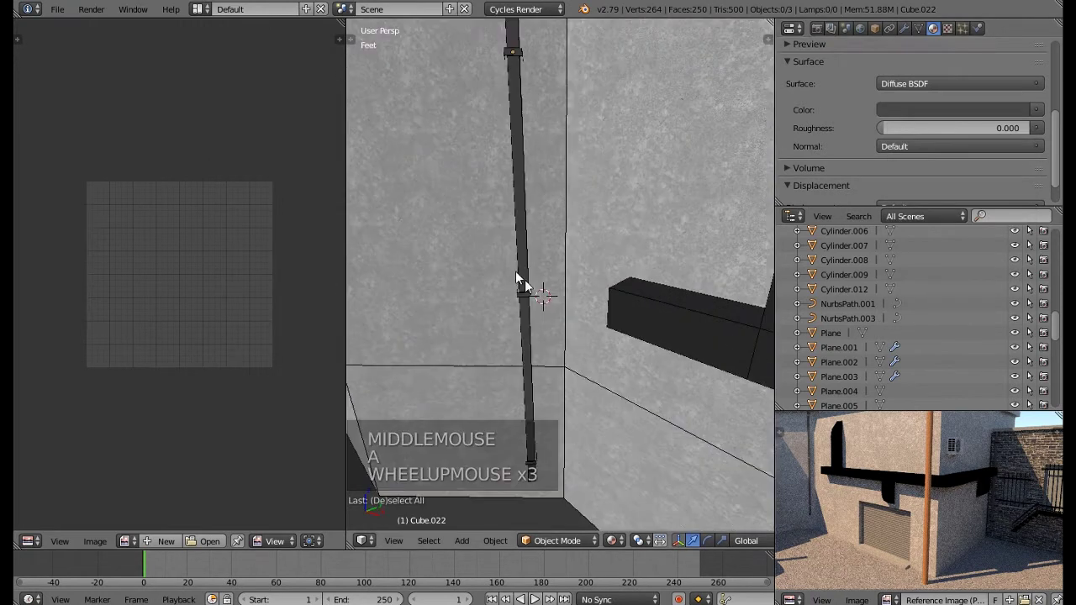
{"action": "right_click", "coordinate": [523, 296]}
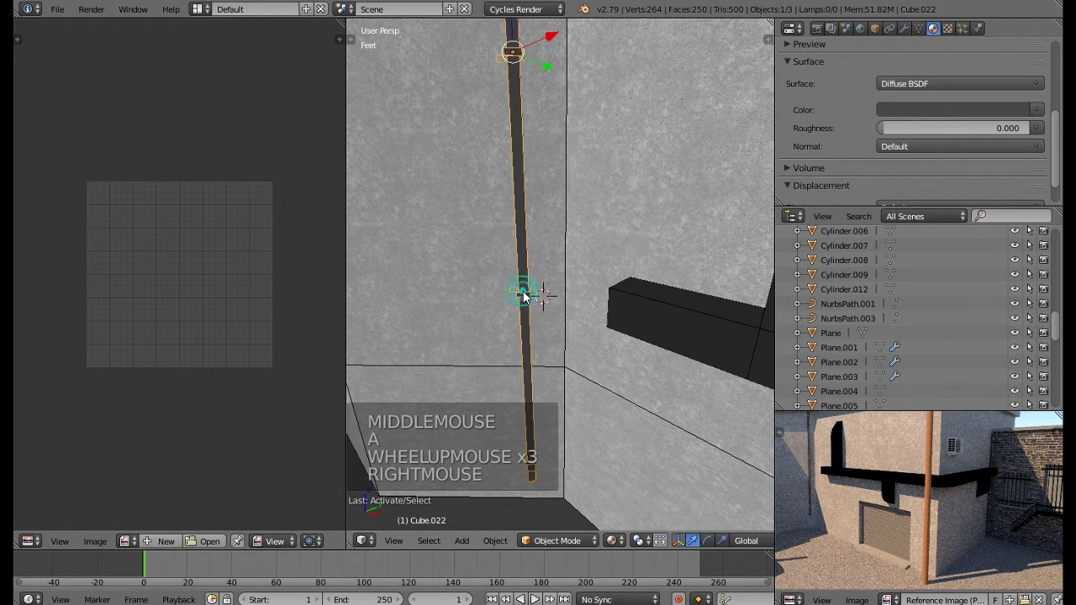
{"action": "scroll", "coordinate": [524, 296], "scroll_direction": "down", "scroll_amount": 2}
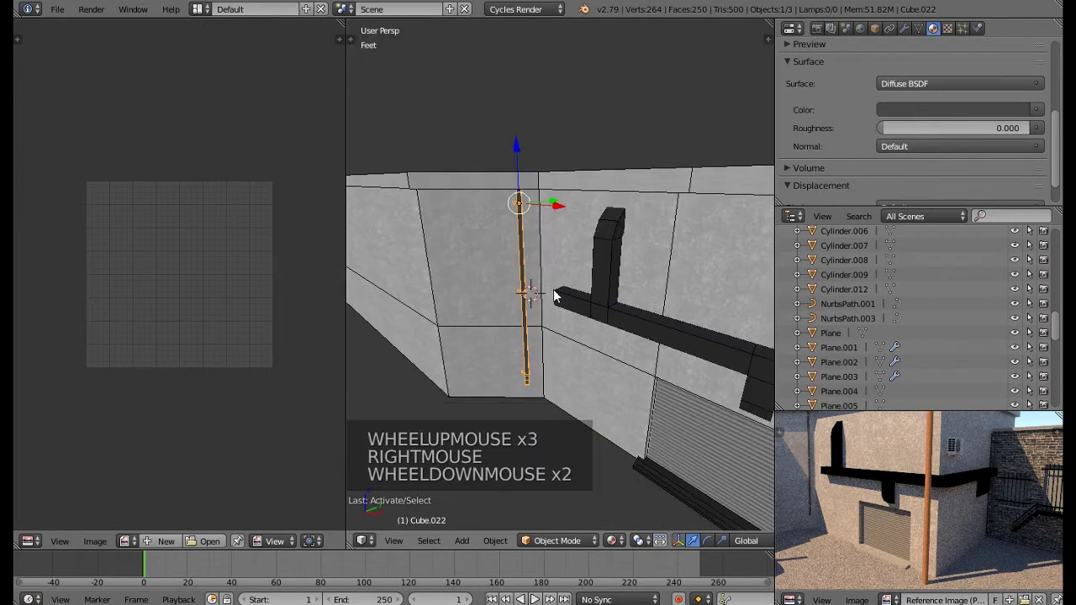
{"action": "middle_click_drag", "start_coordinate": [580, 294], "coordinate": [534, 280]}
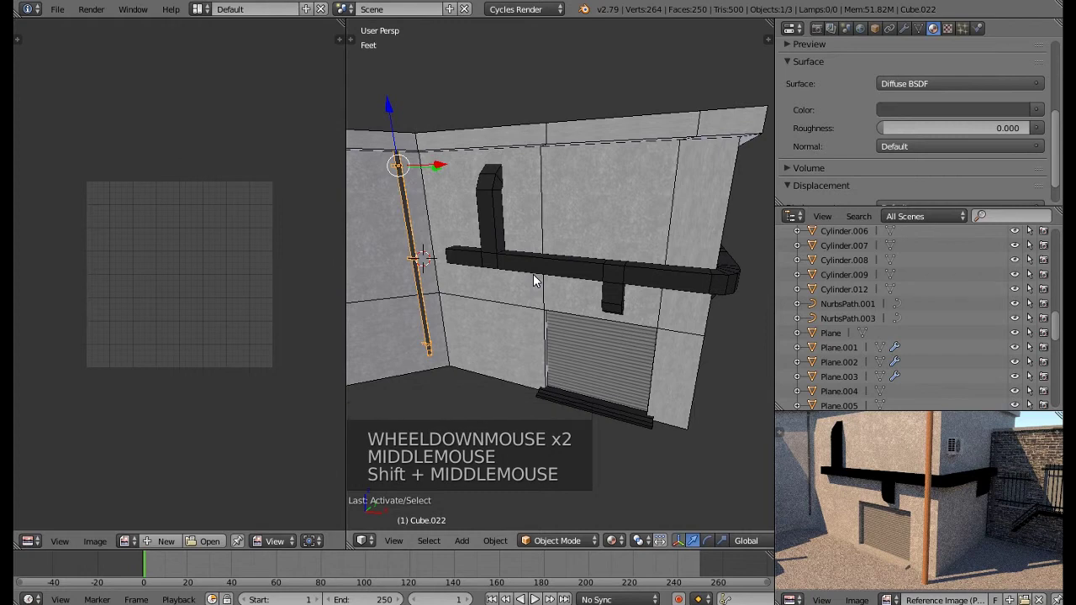
{"action": "key", "text": "ctrl+Up"}
{"action": "scroll", "coordinate": [592, 272], "scroll_direction": "down", "scroll_amount": 2}
{"action": "middle_click_drag", "start_coordinate": [596, 278], "coordinate": [567, 286]}
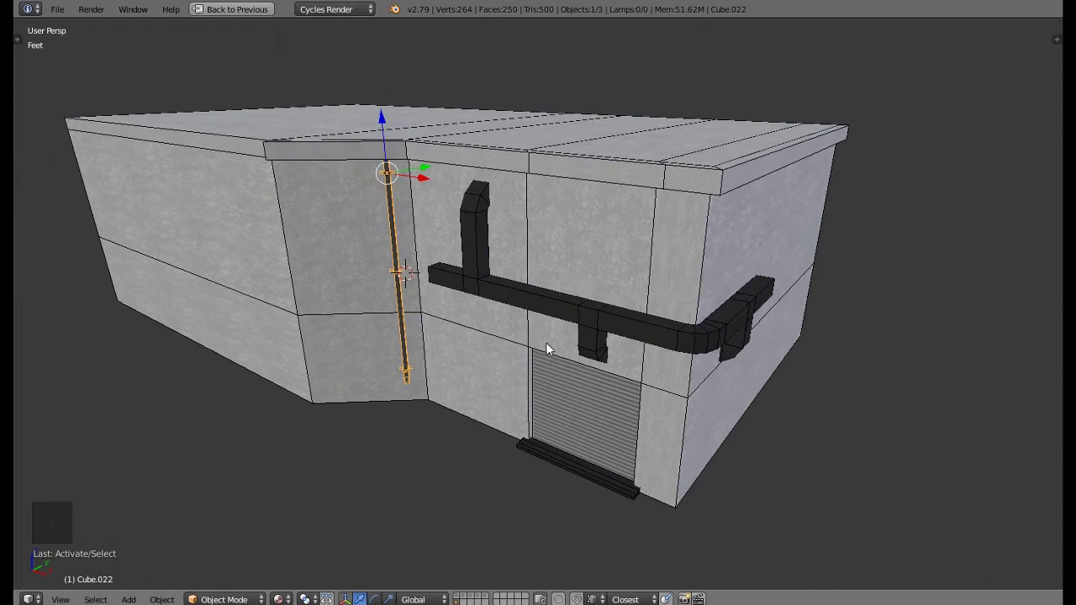
Show the layers holding the other buildings, the car and the ground alongside this building, and deselect everything
{"action": "key", "text": "a"}
{"action": "key", "text": "a"}
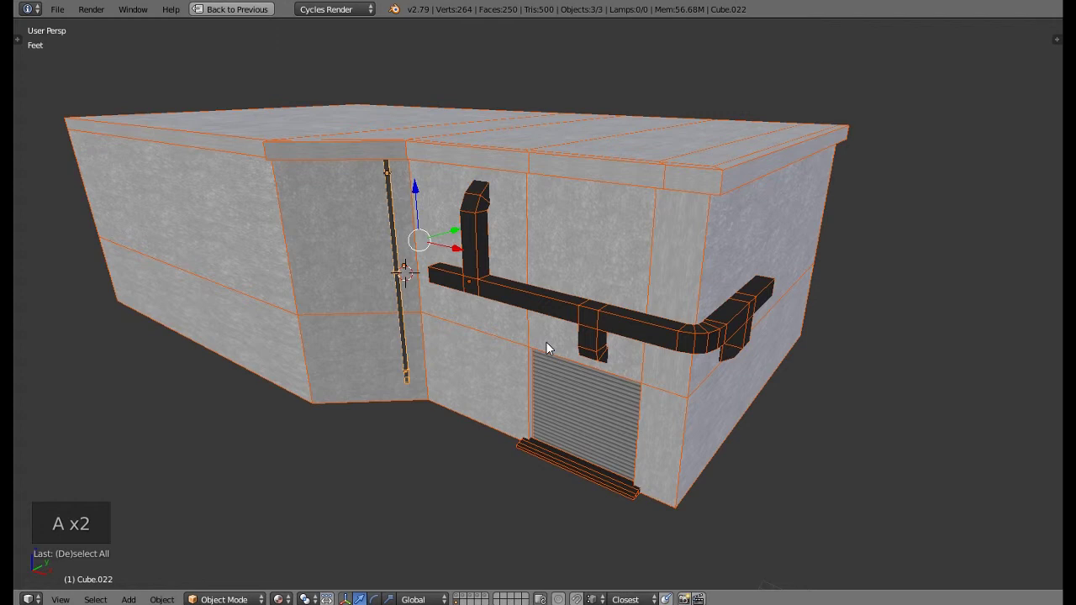
{"action": "left_click", "coordinate": [483, 596], "text": "shift"}
{"action": "left_click", "coordinate": [474, 596], "text": "shift"}
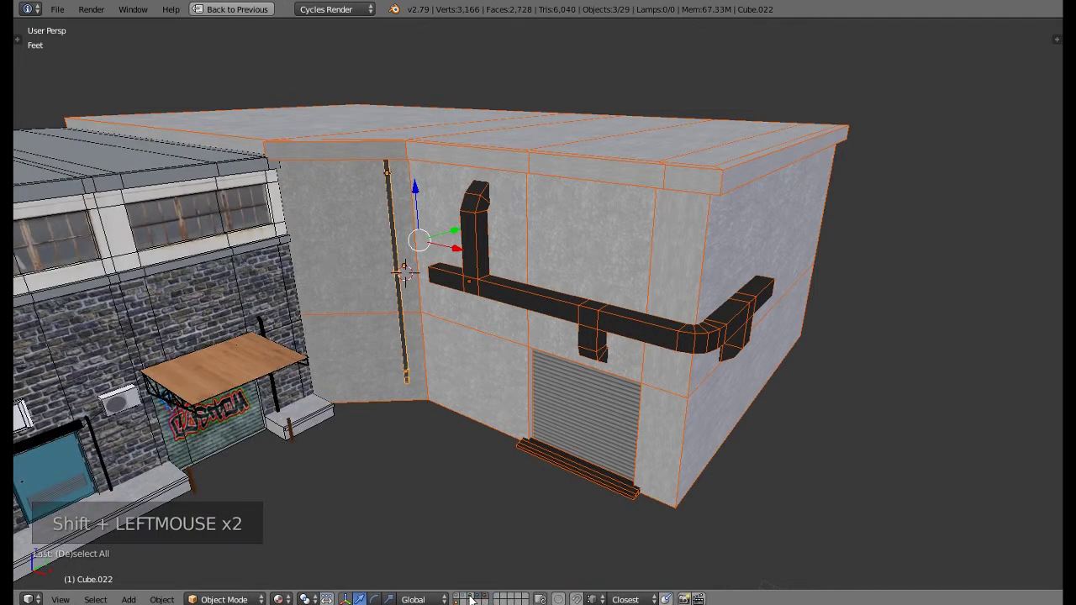
{"action": "left_click", "coordinate": [462, 598], "text": "shift"}
{"action": "left_click", "coordinate": [460, 601], "text": "shift"}
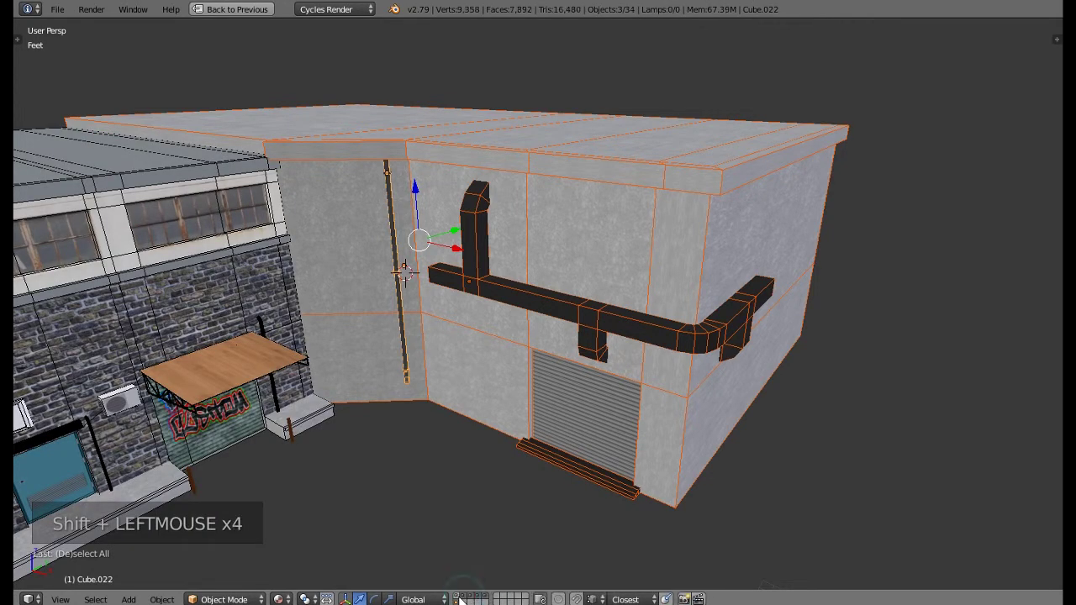
{"action": "left_click", "coordinate": [459, 596], "text": "shift"}
{"action": "middle_click_drag", "start_coordinate": [521, 383], "coordinate": [546, 332]}
{"action": "key", "text": "a"}
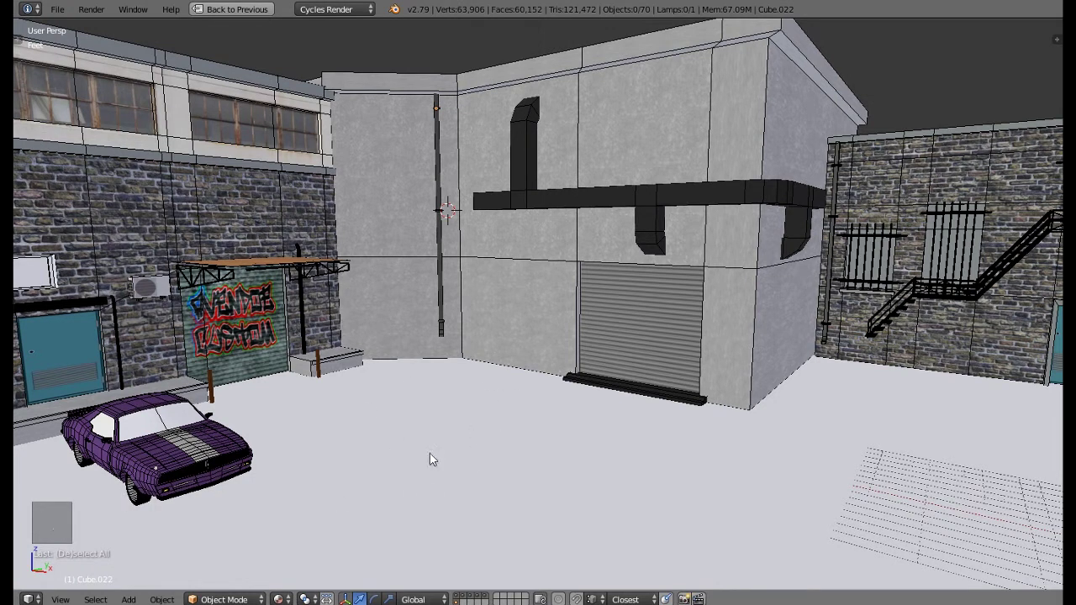
Select the ground plane, restore the multi-editor layout, and add a new material named Ground to the plane
{"action": "right_click", "coordinate": [414, 432]}
{"action": "key", "text": "KP_Decimal"}
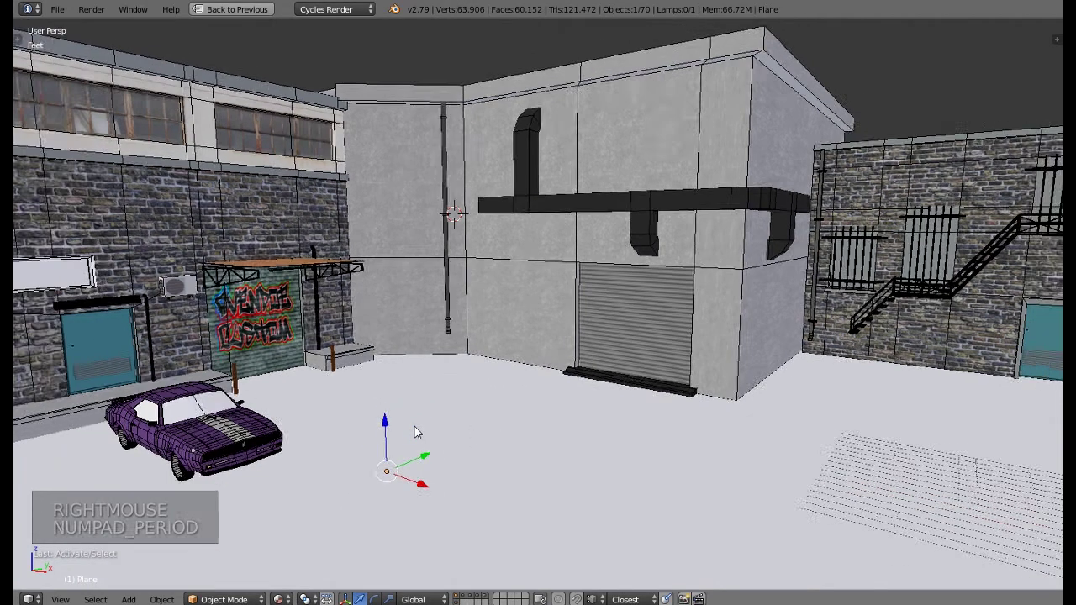
{"action": "middle_click_drag", "start_coordinate": [537, 290], "coordinate": [505, 349]}
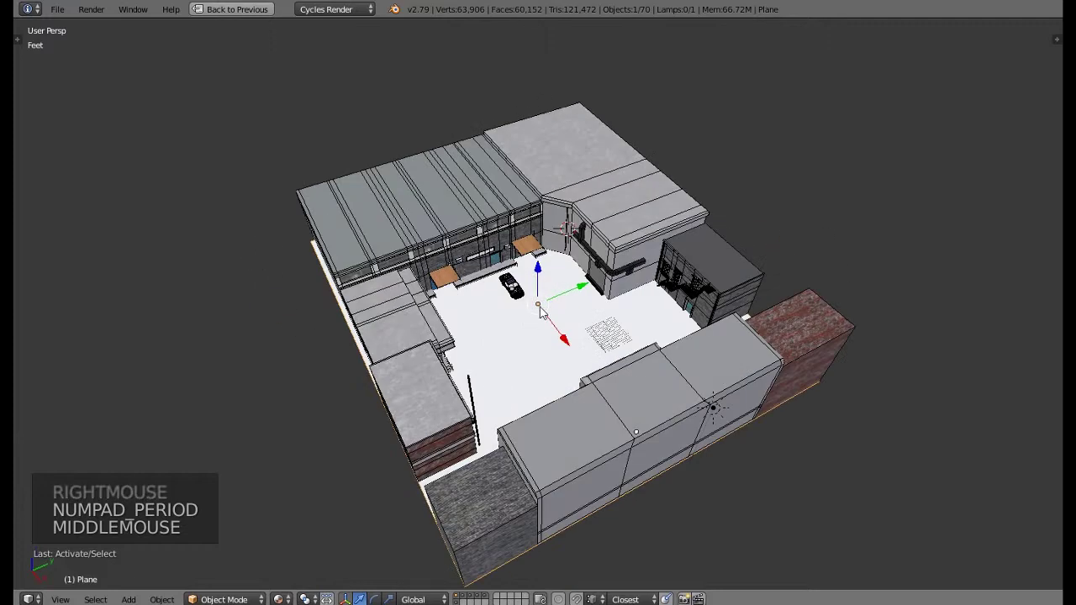
{"action": "scroll", "coordinate": [547, 310], "scroll_direction": "up", "scroll_amount": 5}
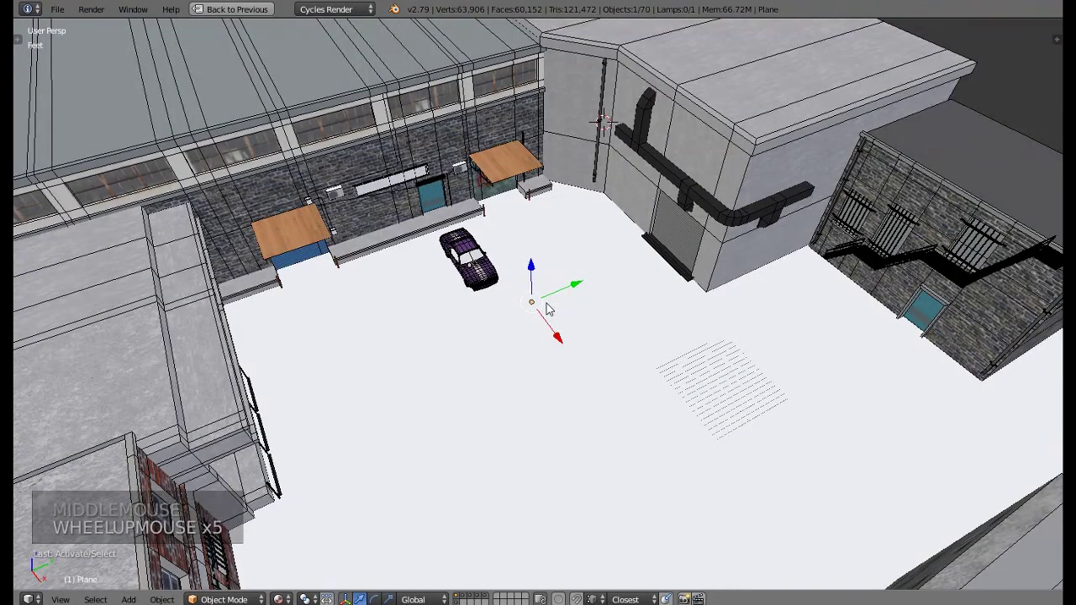
{"action": "key", "text": "ctrl+Up"}
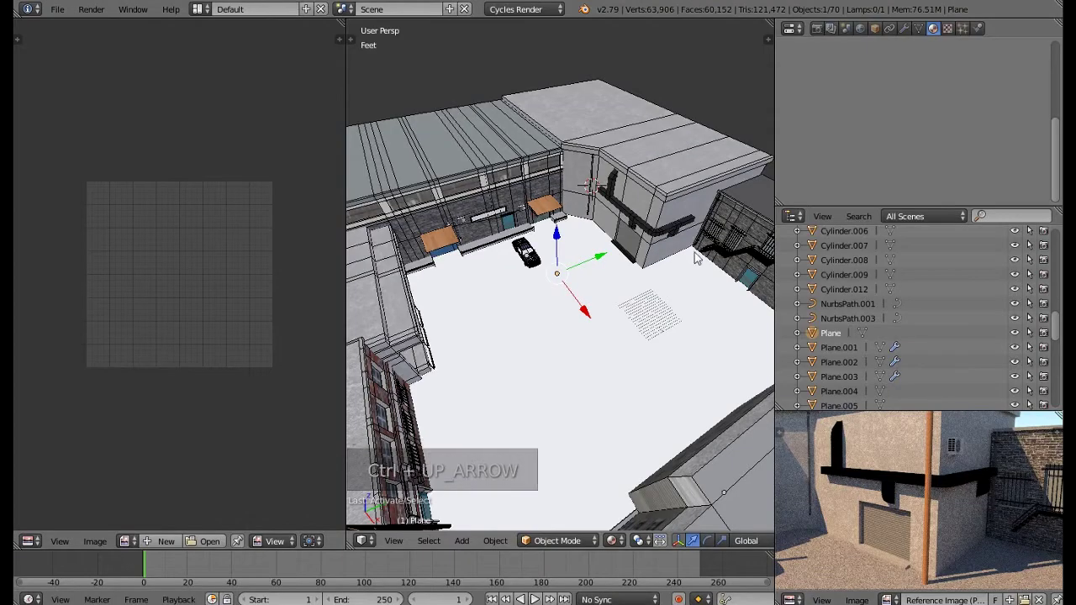
{"action": "scroll", "coordinate": [915, 82], "scroll_direction": "up", "scroll_amount": 8}
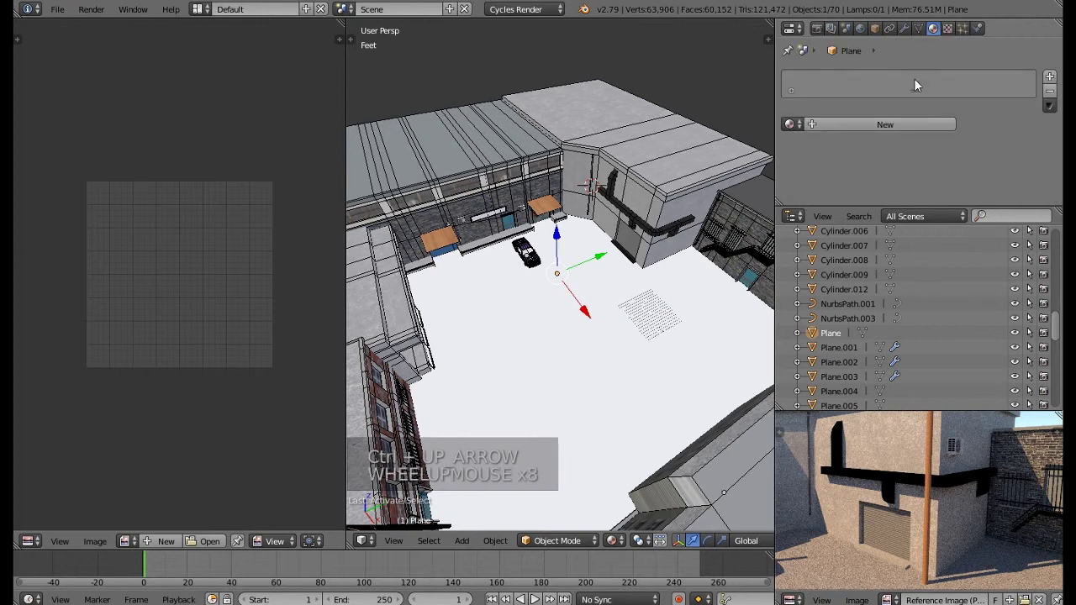
{"action": "left_click", "coordinate": [881, 125]}
{"action": "left_click", "coordinate": [870, 124]}
{"action": "type", "text": "Groun"}
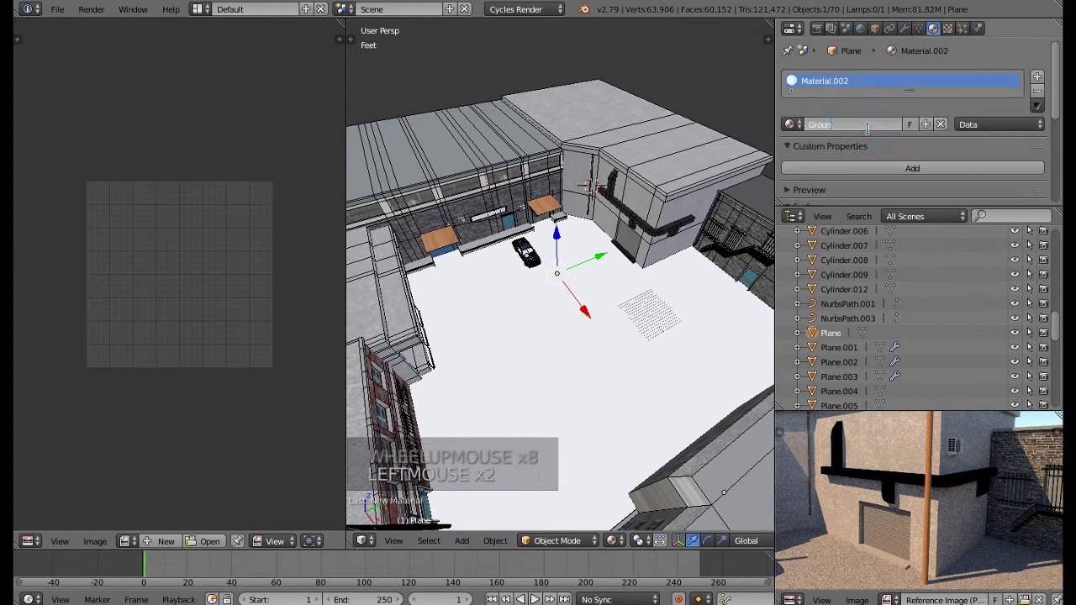
{"action": "type", "text": "d"}
{"action": "key", "text": "Return"}
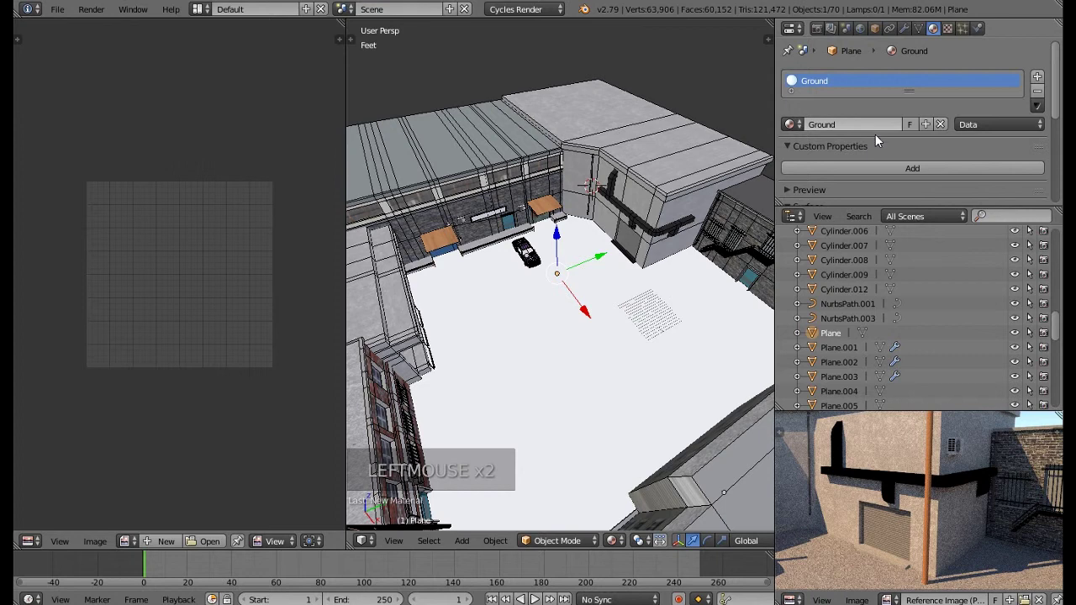
Set the Ground material's diffuse color to an Image Texture using Ground 1.jpg from the Textures folder
{"action": "scroll", "coordinate": [878, 138], "scroll_direction": "down", "scroll_amount": 3}
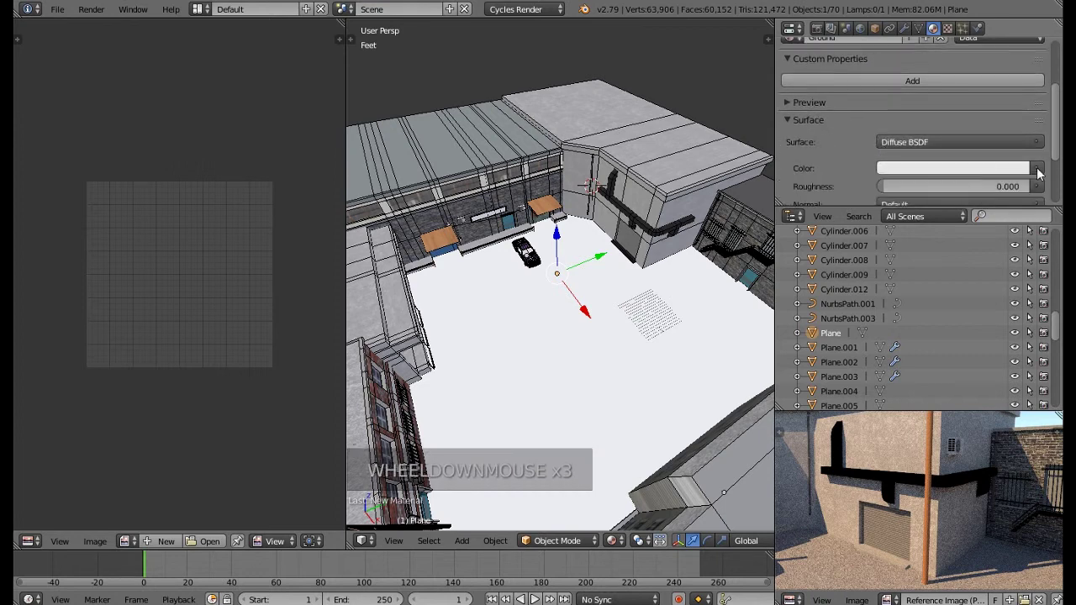
{"action": "left_click", "coordinate": [1038, 169]}
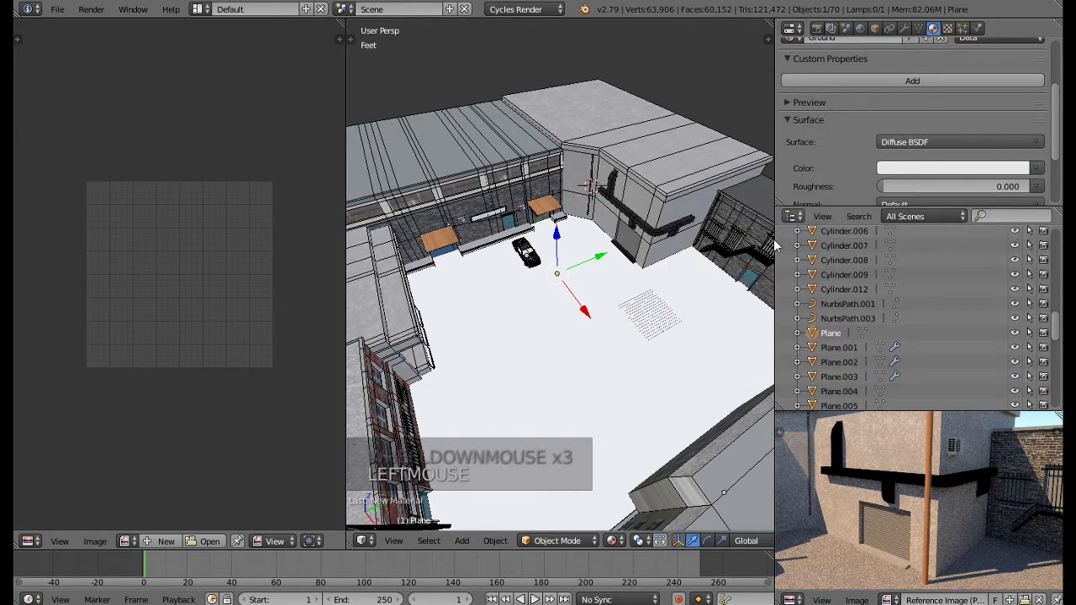
{"action": "left_click", "coordinate": [1037, 168]}
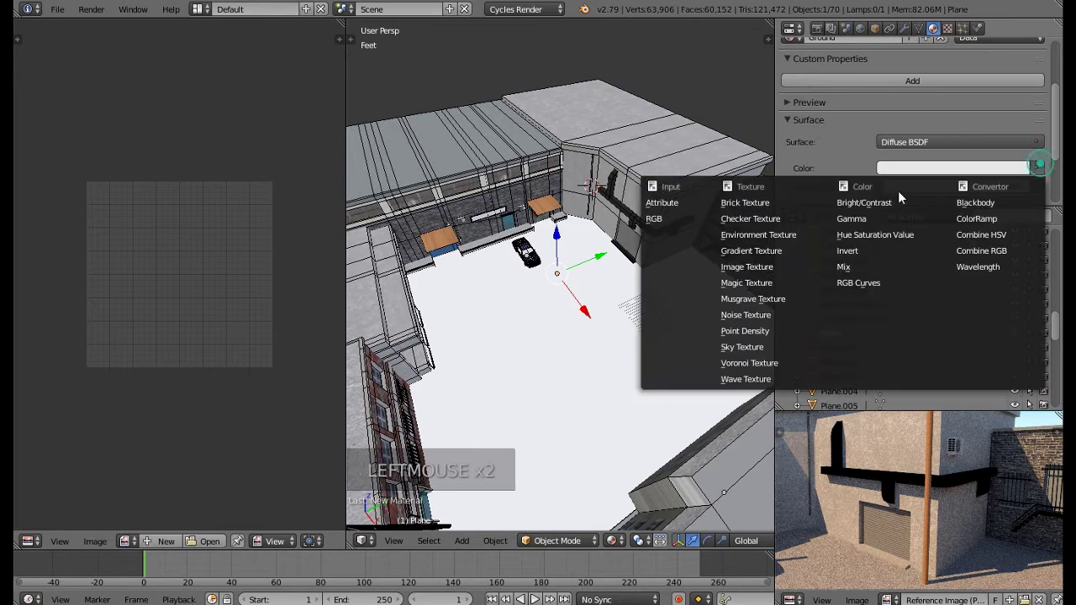
{"action": "left_click", "coordinate": [746, 266]}
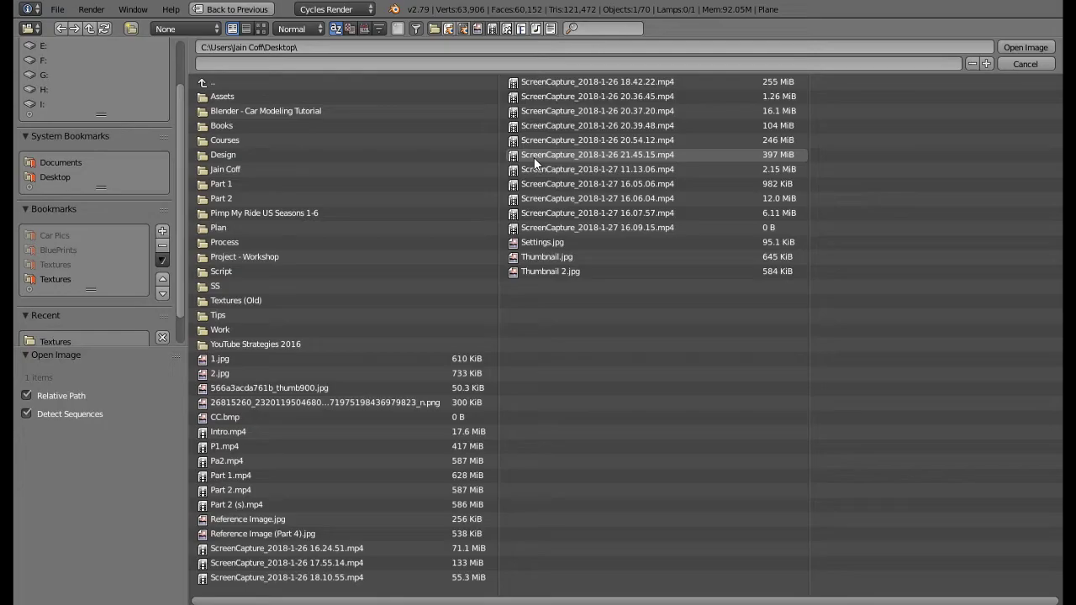
{"action": "left_click", "coordinate": [66, 277]}
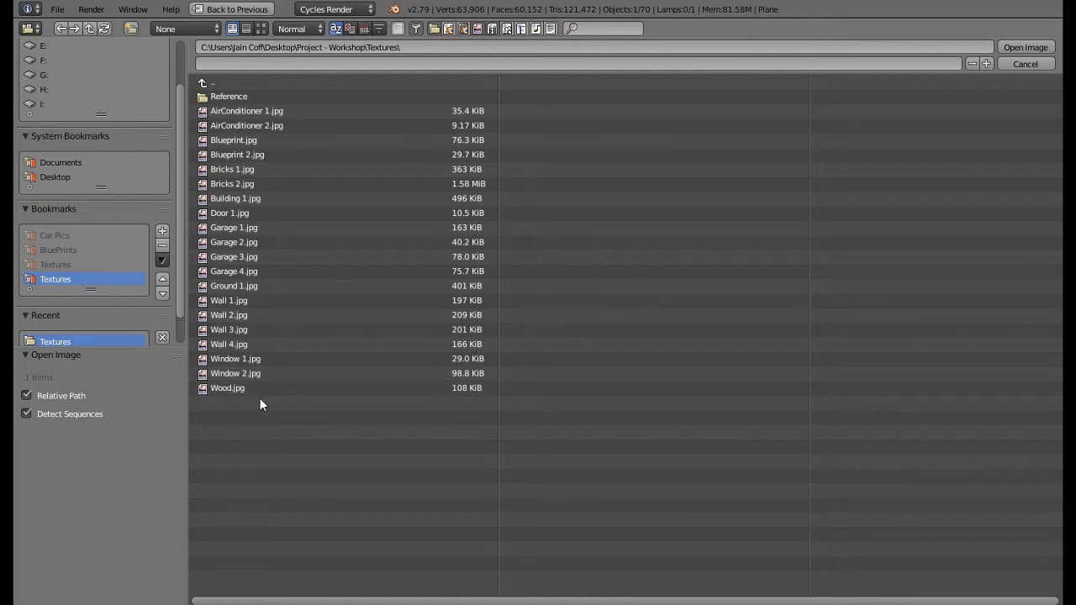
{"action": "double_click", "coordinate": [242, 286]}
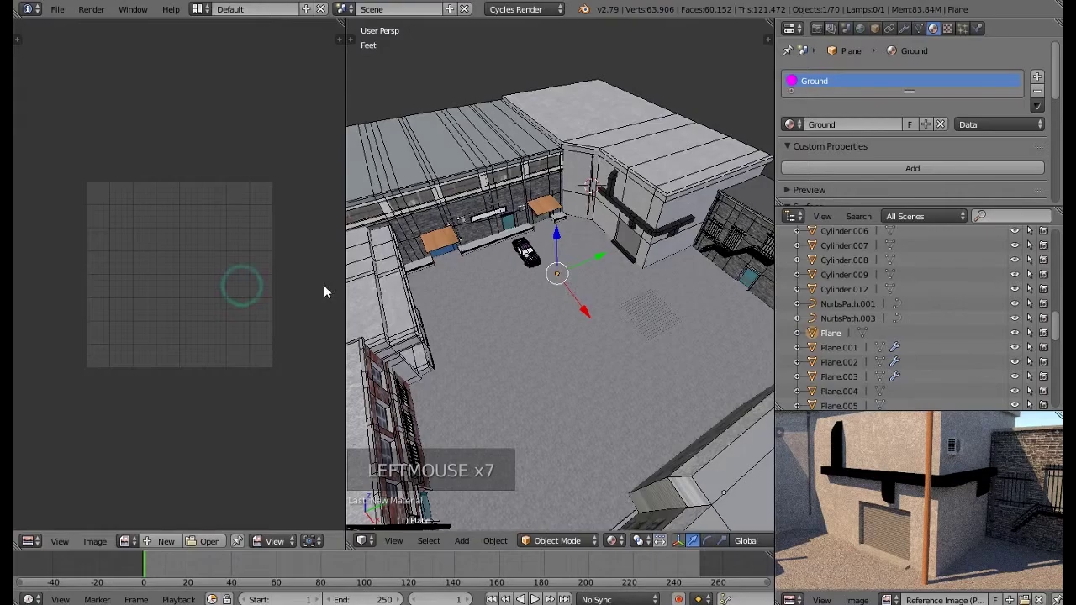
Inspect the ground texture around the car and join the empty image editor area into the 3D viewport
{"action": "middle_click_drag", "start_coordinate": [471, 298], "coordinate": [596, 306]}
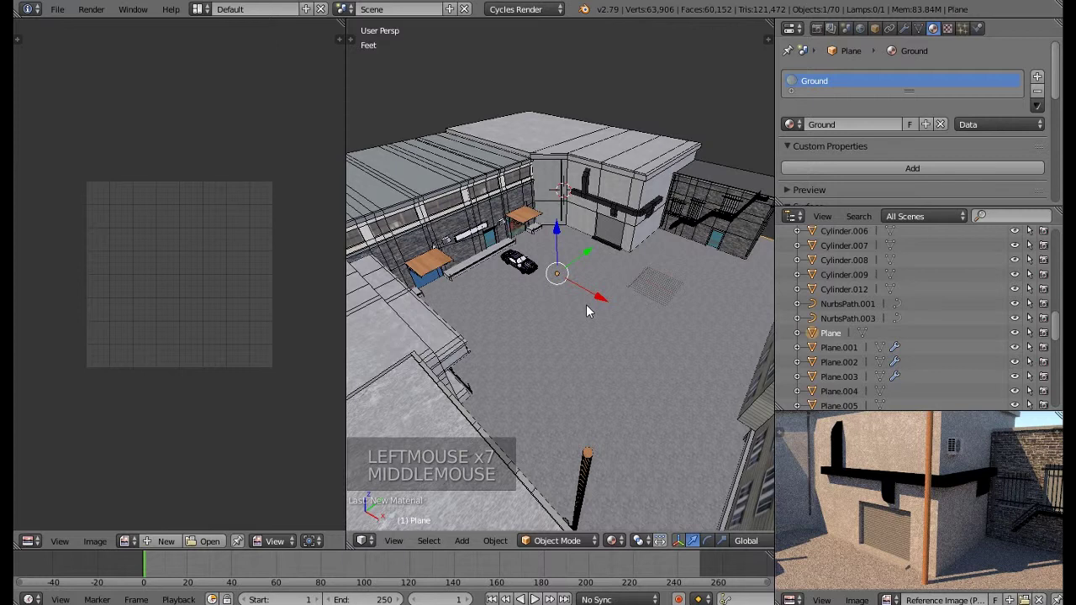
{"action": "scroll", "coordinate": [586, 305], "scroll_direction": "up", "scroll_amount": 4}
{"action": "scroll", "coordinate": [510, 310], "scroll_direction": "up", "scroll_amount": 2}
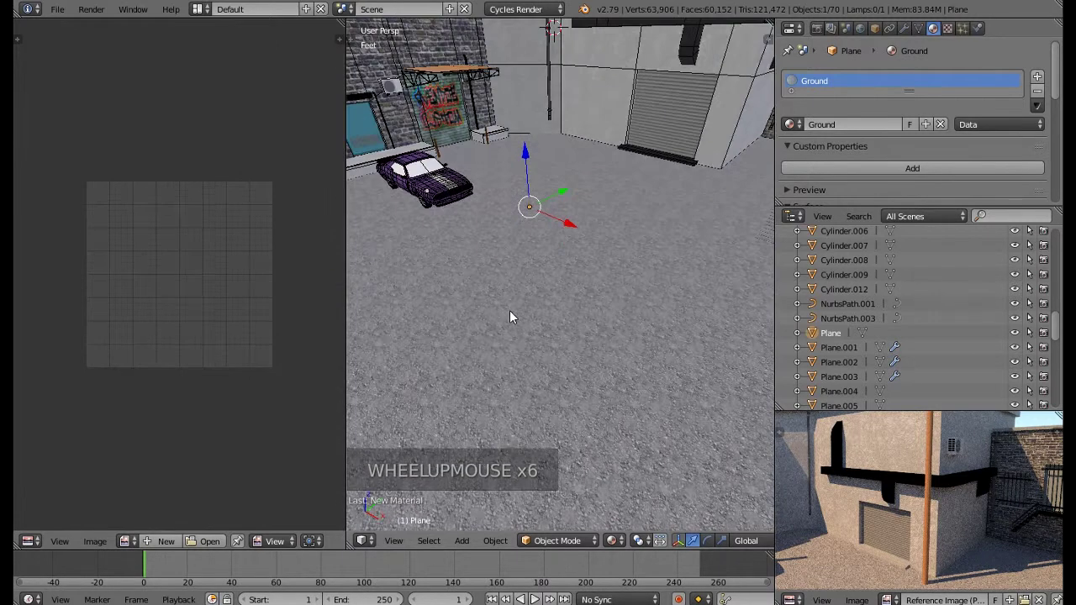
{"action": "mouse_move", "coordinate": [504, 308]}
{"action": "middle_mouse_down"}
{"action": "mouse_move", "coordinate": [493, 288]}
{"action": "mouse_move", "coordinate": [519, 307]}
{"action": "middle_mouse_up"}
{"action": "right_click", "coordinate": [345, 242]}
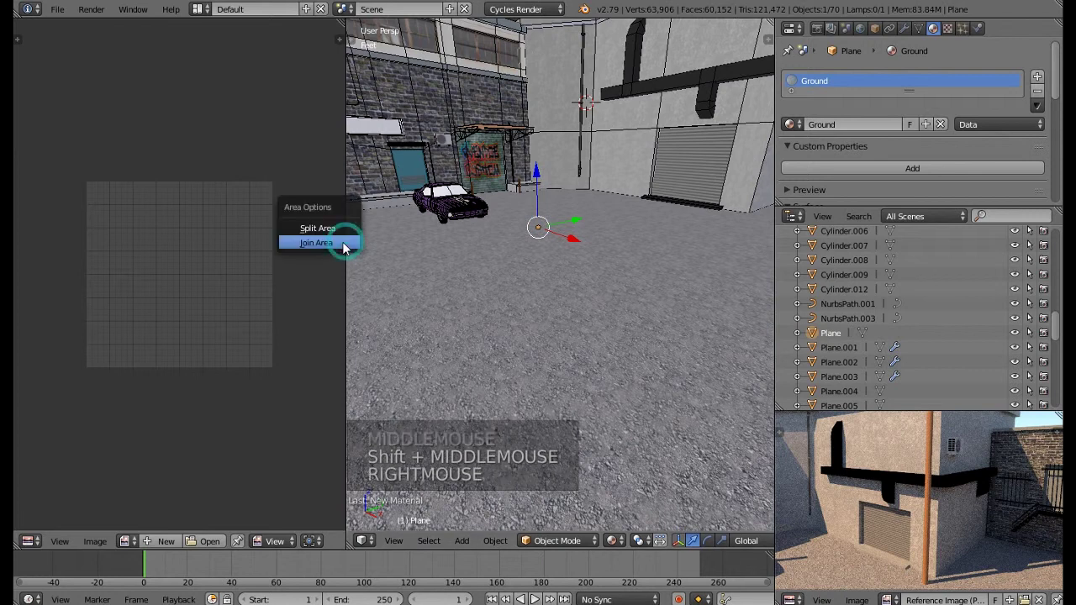
{"action": "left_click", "coordinate": [344, 243]}
{"action": "left_click", "coordinate": [216, 269]}
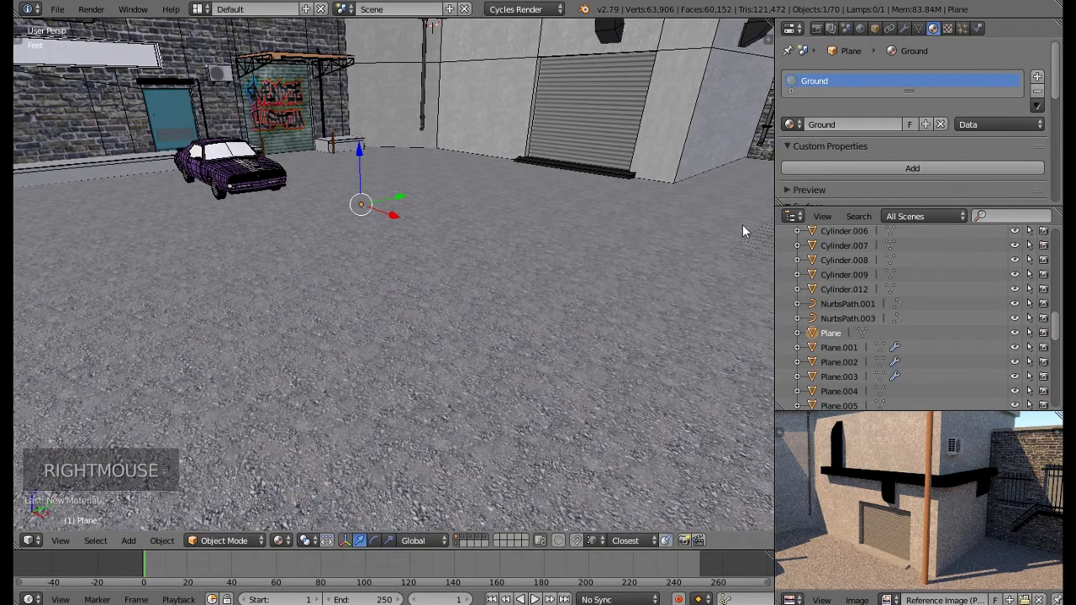
Enlarge the 3D viewport and walk through the scene to examine the textured buildings, the graffiti garage and the ground around the car
{"action": "left_click_drag", "start_coordinate": [776, 190], "coordinate": [854, 202]}
{"action": "middle_click_drag", "start_coordinate": [606, 211], "coordinate": [619, 206]}
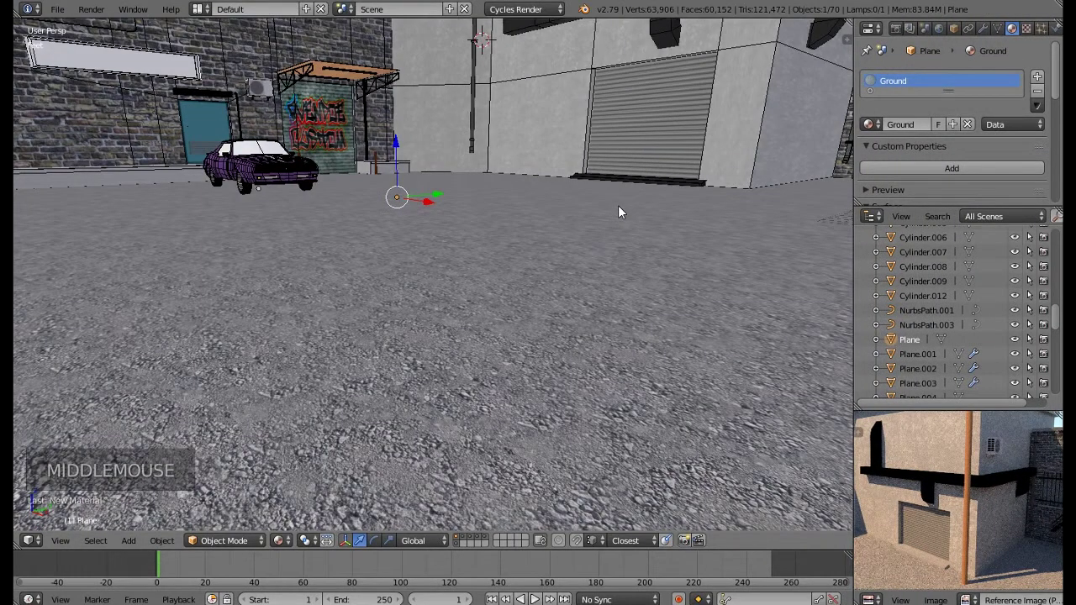
{"action": "key", "text": "shift+f"}
{"action": "key", "text": "Tab"}
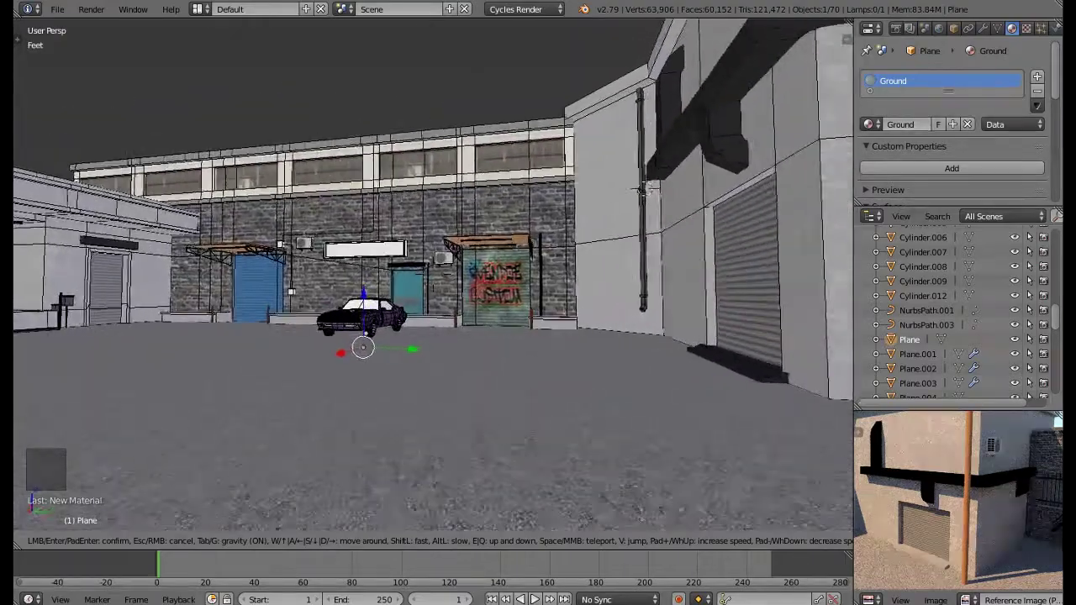
{"action": "key", "text": "w"}
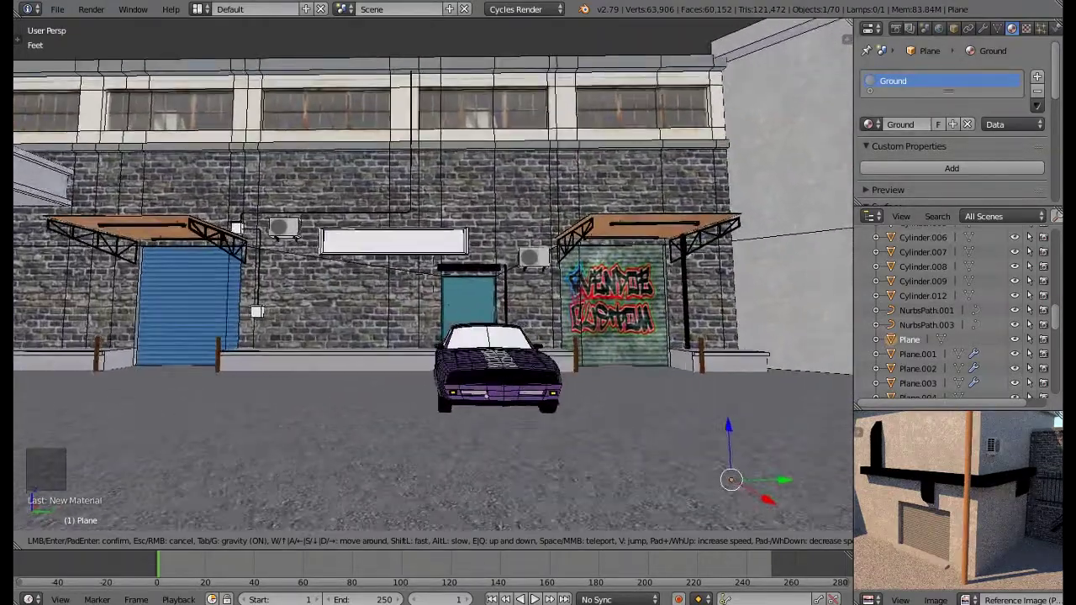
{"action": "key", "text": "d"}
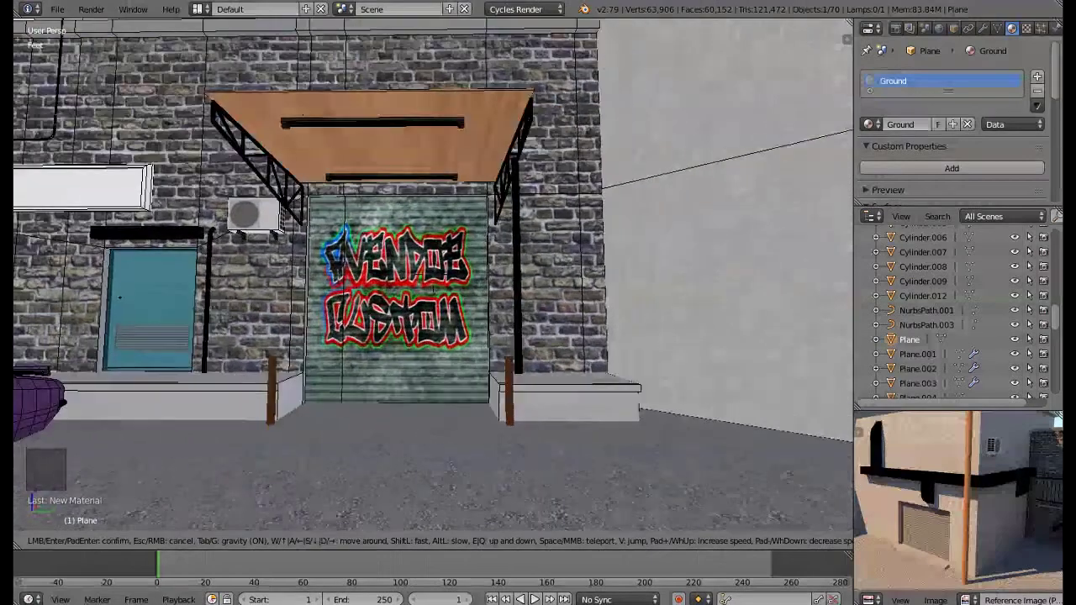
{"action": "left_click", "coordinate": [376, 357]}
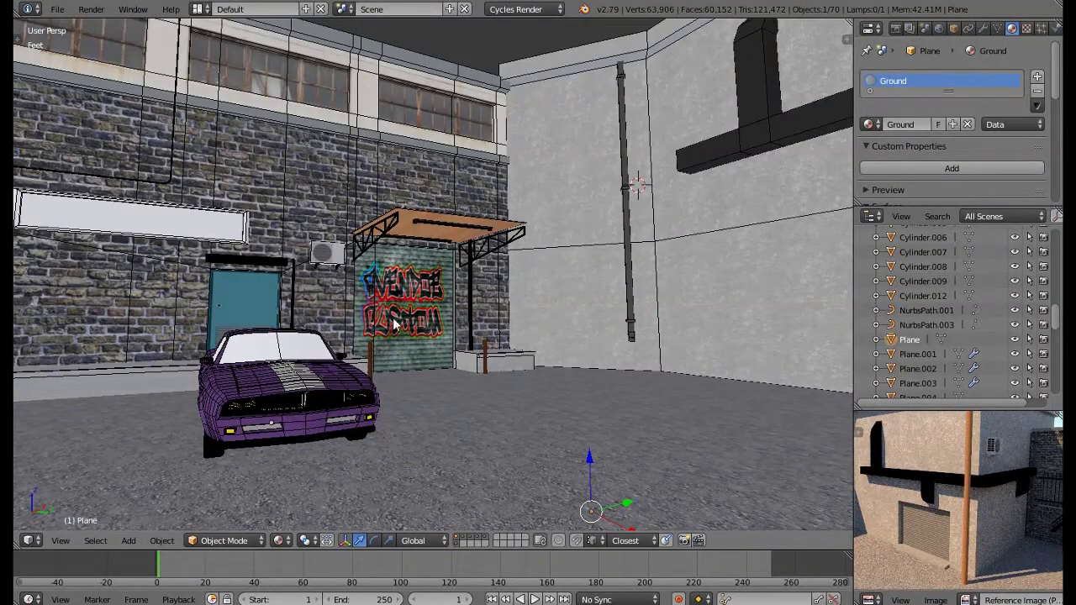
{"action": "middle_click_drag", "start_coordinate": [414, 322], "coordinate": [141, 329]}
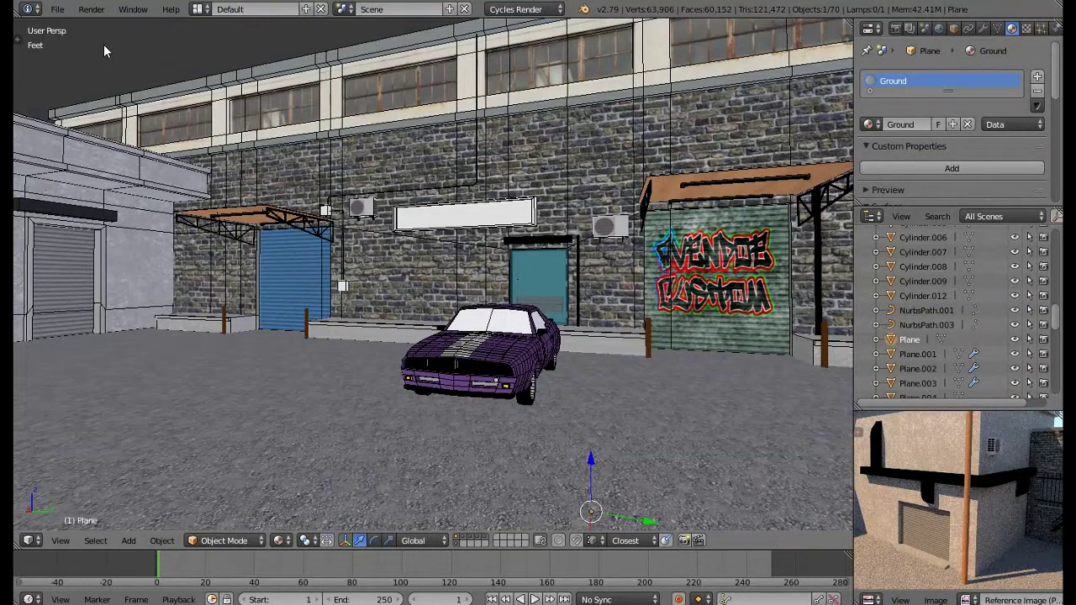
Export the scene in FBX format as Workshop (Work).fbx into the Car Modeling Project's Assets folder
{"action": "left_click", "coordinate": [57, 10]}
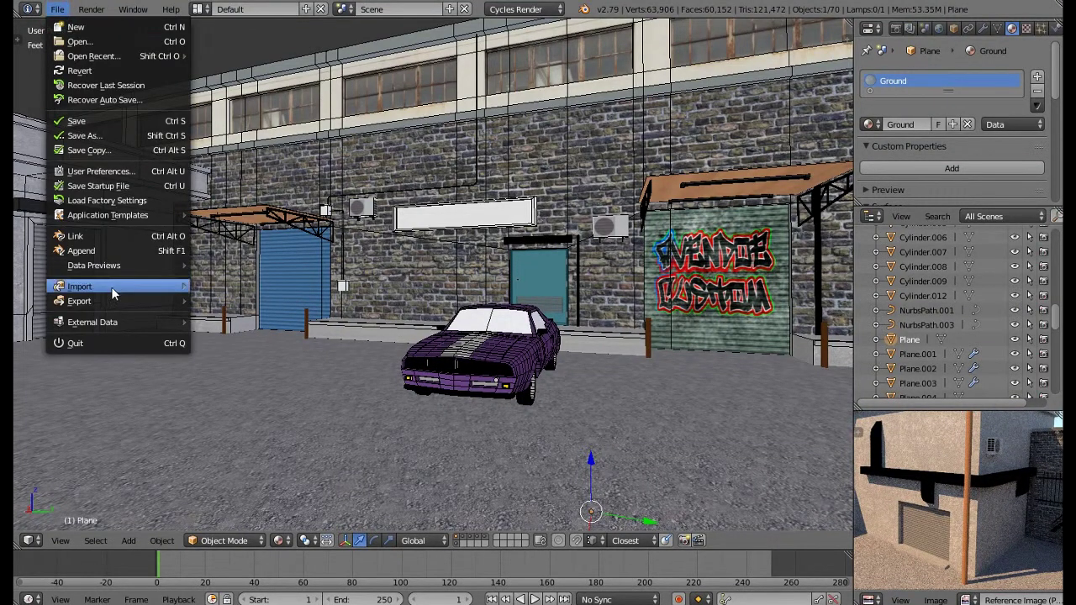
{"action": "mouse_move", "coordinate": [115, 300]}
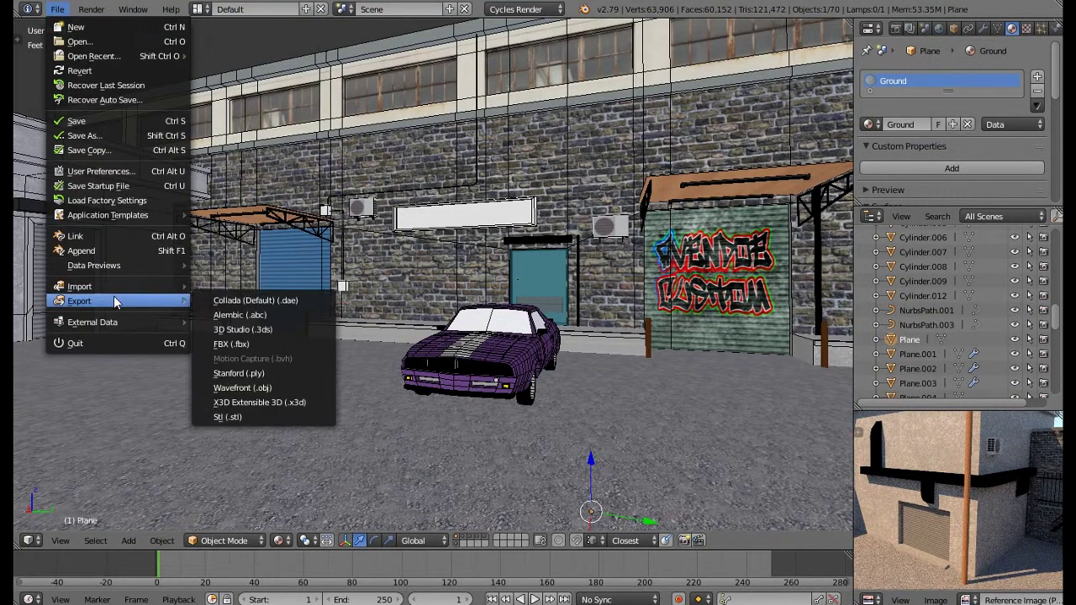
{"action": "left_click", "coordinate": [247, 345]}
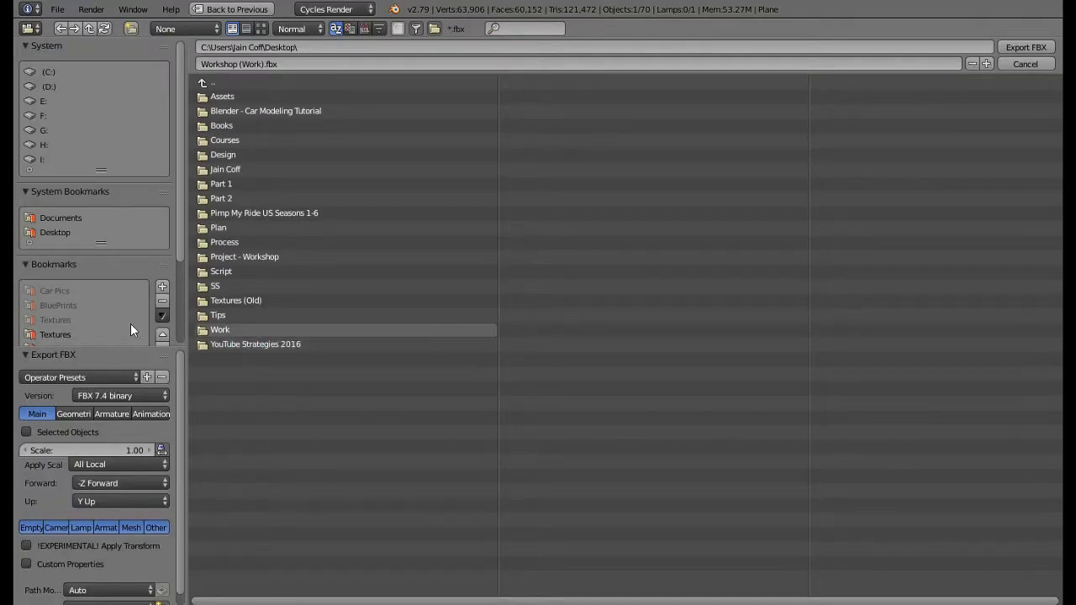
{"action": "scroll", "coordinate": [53, 323], "scroll_direction": "down", "scroll_amount": 2}
{"action": "left_click", "coordinate": [49, 291]}
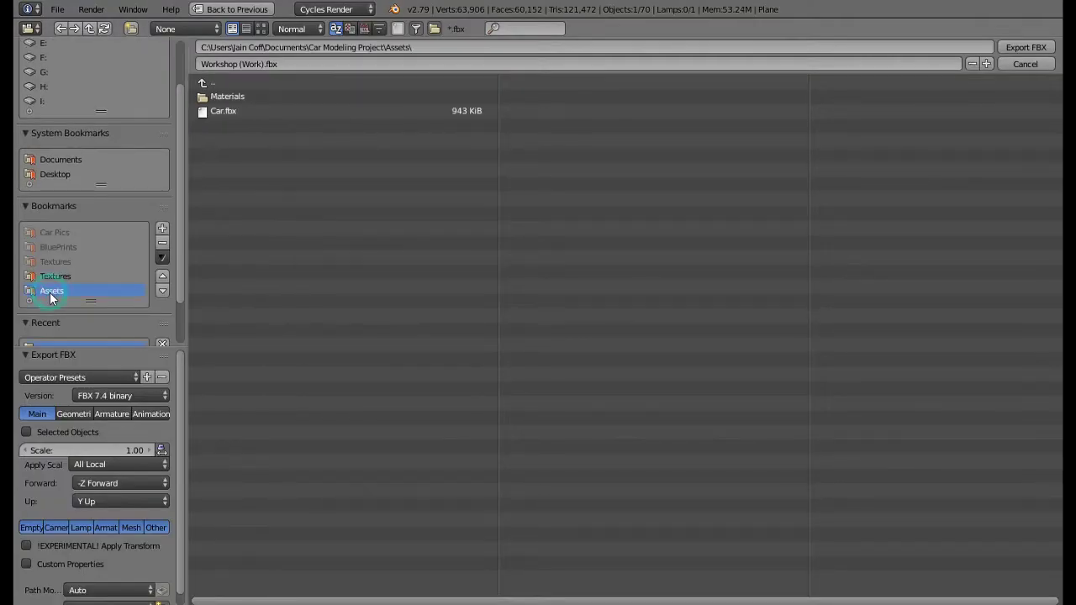
{"action": "left_click", "coordinate": [1025, 47]}
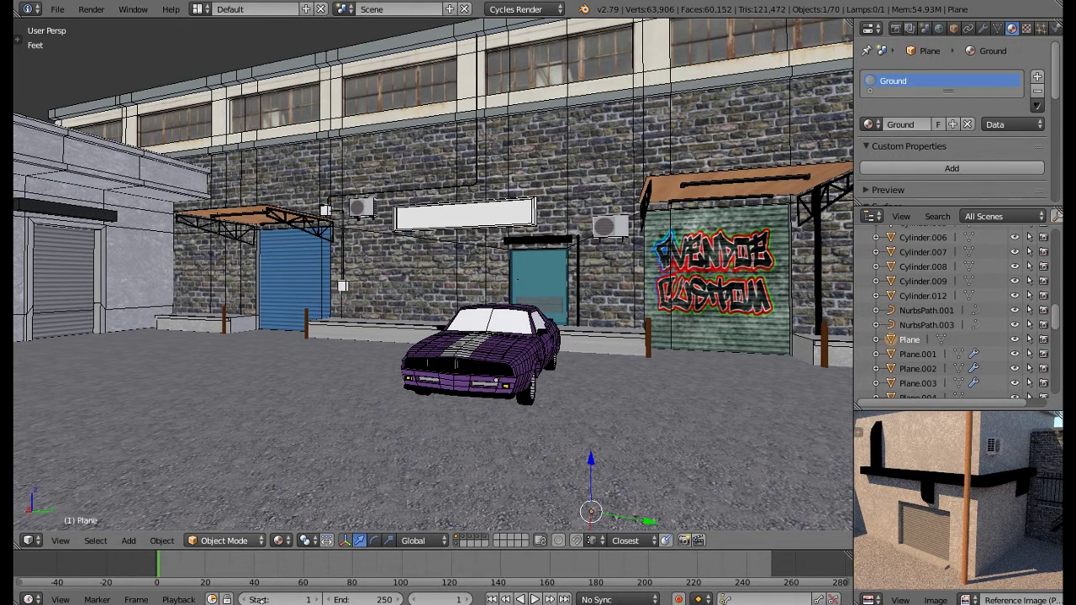
Switch to Unity and place the Workshop (Work) model in the scene at about X 197, Y 1.5, Z 264
{"action": "mouse_move", "coordinate": [252, 604]}
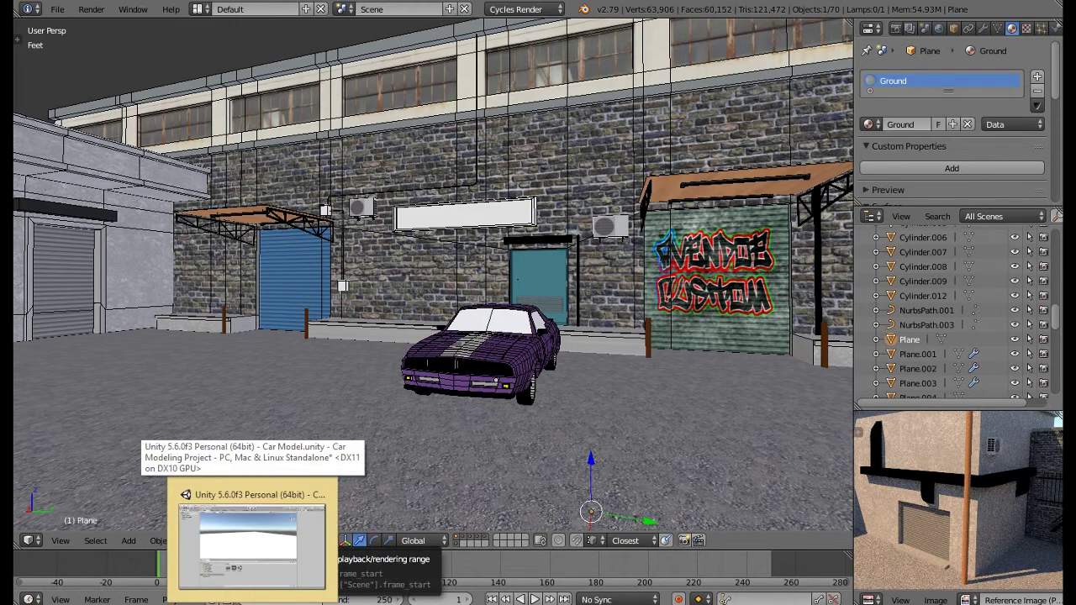
{"action": "left_click", "coordinate": [252, 542]}
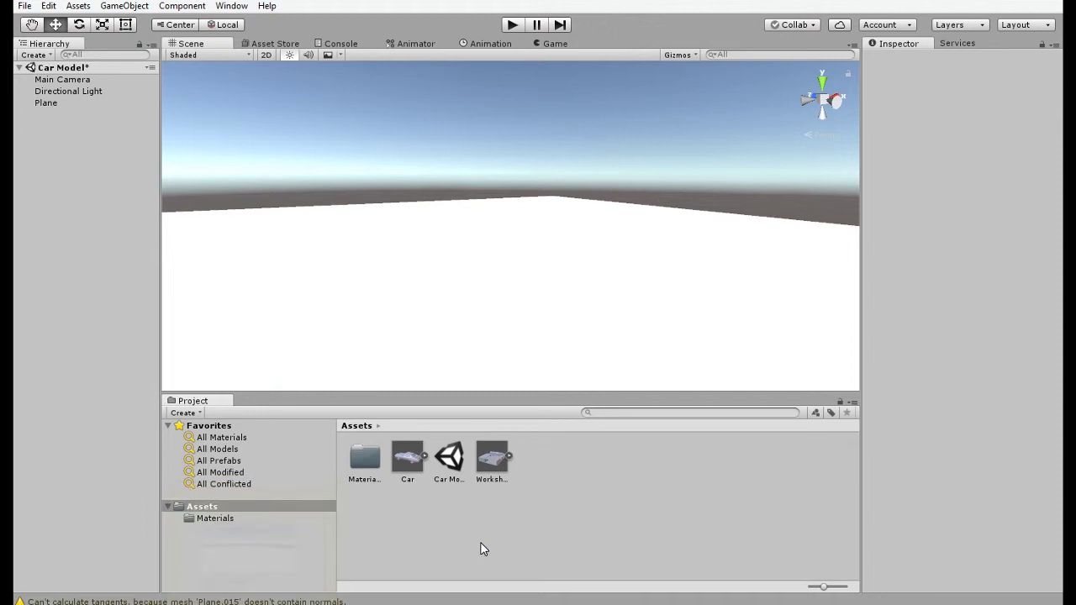
{"action": "right_click_drag", "start_coordinate": [520, 285], "coordinate": [595, 324]}
{"action": "left_click_drag", "start_coordinate": [492, 457], "coordinate": [479, 302]}
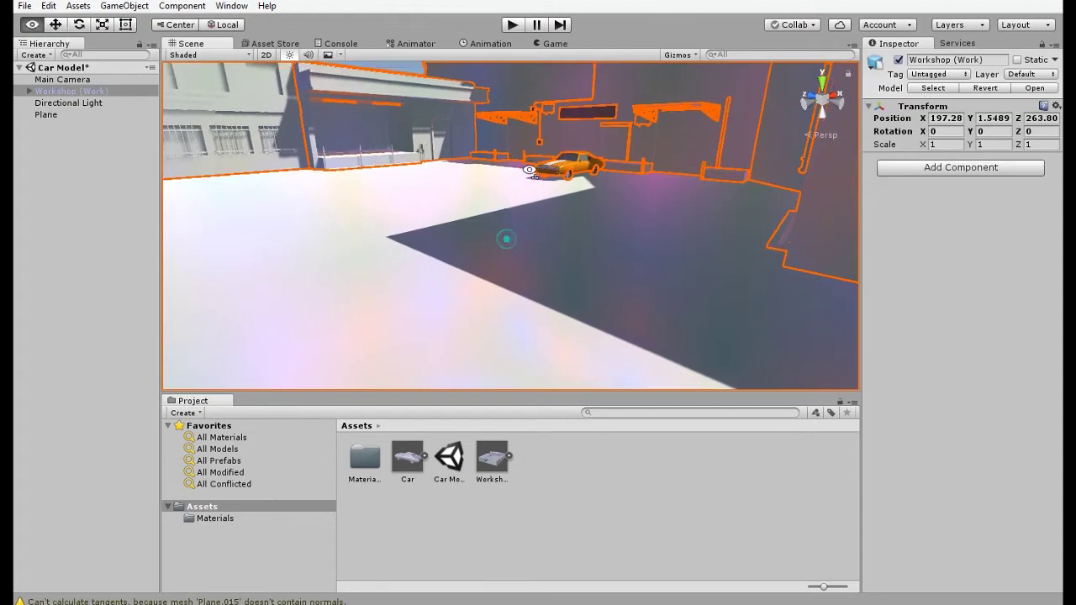
{"action": "right_click_drag", "start_coordinate": [504, 236], "coordinate": [548, 195]}
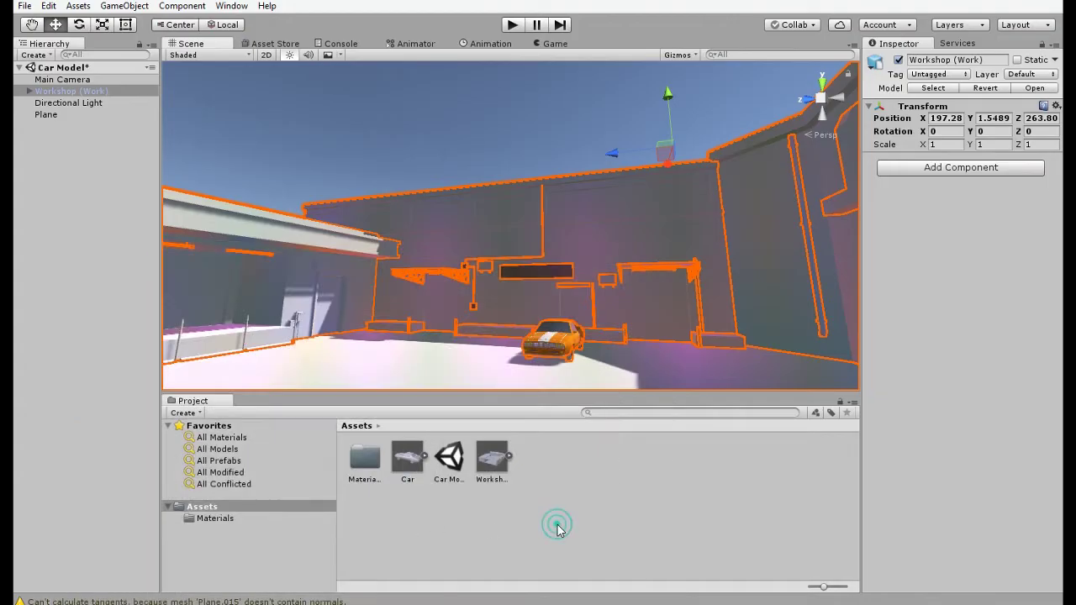
Create a new folder named Textues in the project's Assets
{"action": "right_click", "coordinate": [558, 524]}
{"action": "mouse_move", "coordinate": [637, 258]}
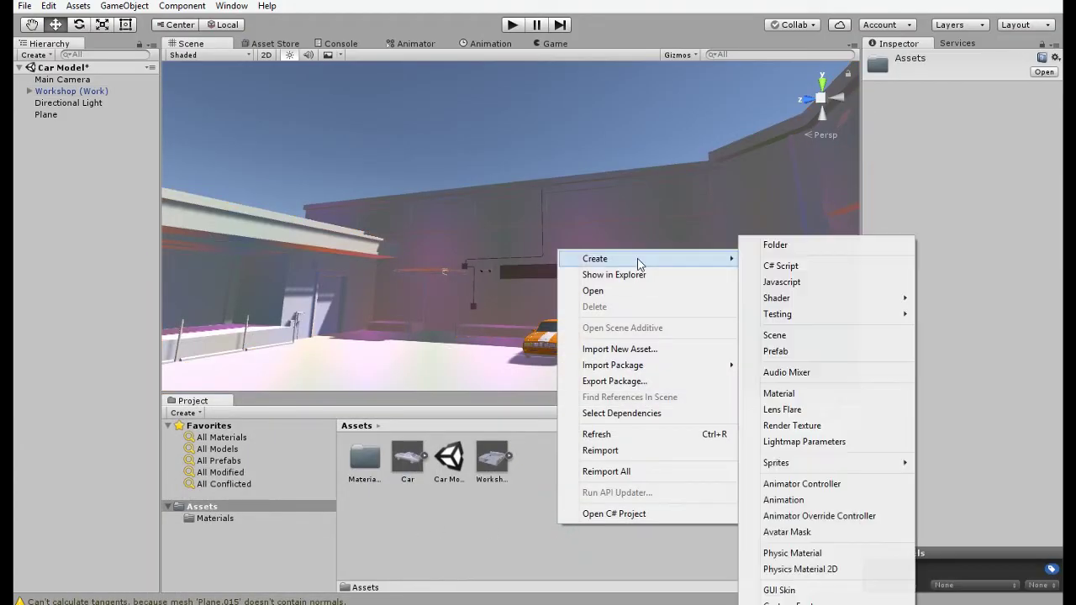
{"action": "left_click", "coordinate": [775, 244]}
{"action": "type", "text": "Textues"}
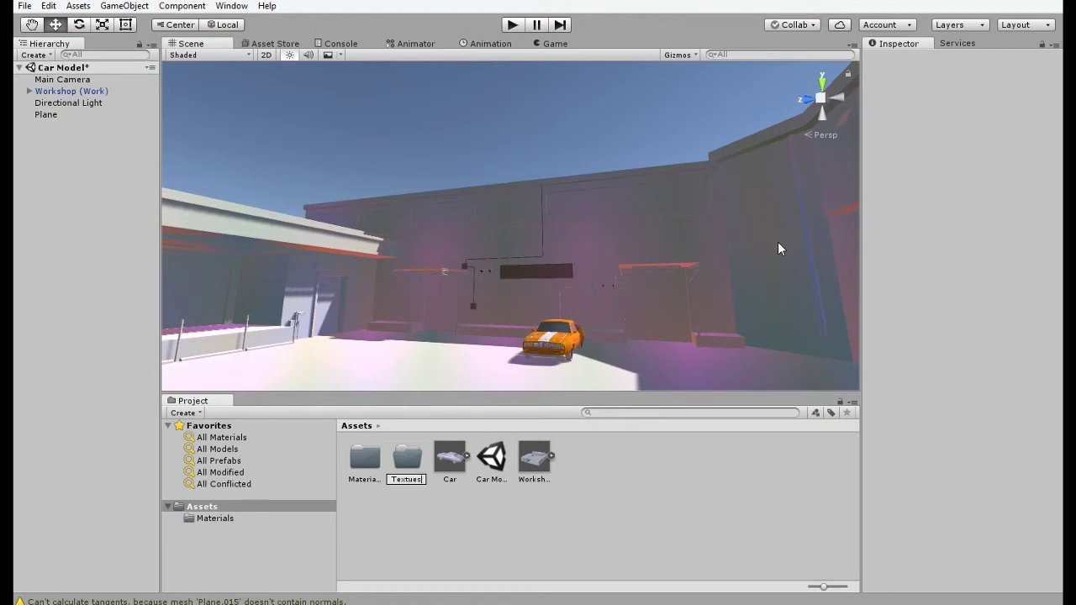
{"action": "key", "text": "Return"}
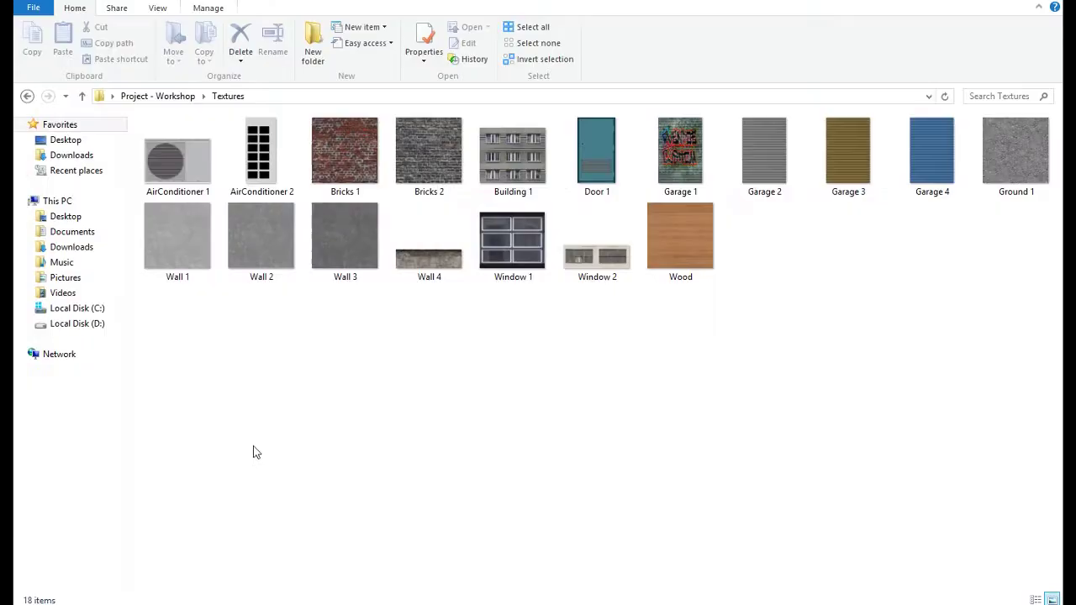
Copy all the images from the Project - Workshop Textures folder into the Textues asset folder and minimize the file window
{"action": "left_click_drag", "start_coordinate": [1011, 296], "coordinate": [142, 110]}
{"action": "double_click", "coordinate": [308, 3]}
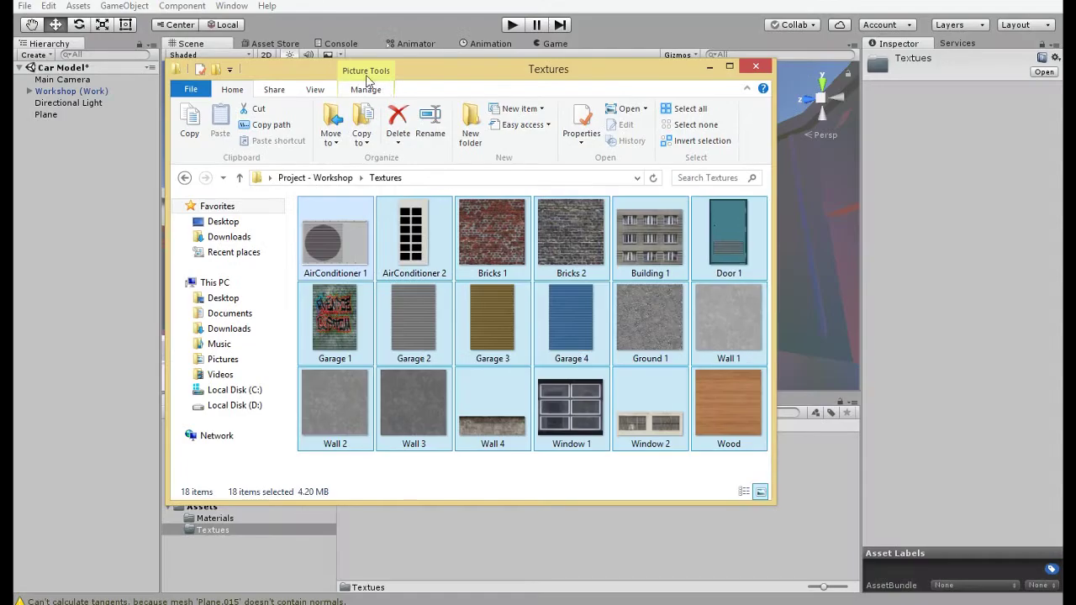
{"action": "left_click_drag", "start_coordinate": [370, 73], "coordinate": [677, 73]}
{"action": "left_click_drag", "start_coordinate": [645, 243], "coordinate": [409, 509]}
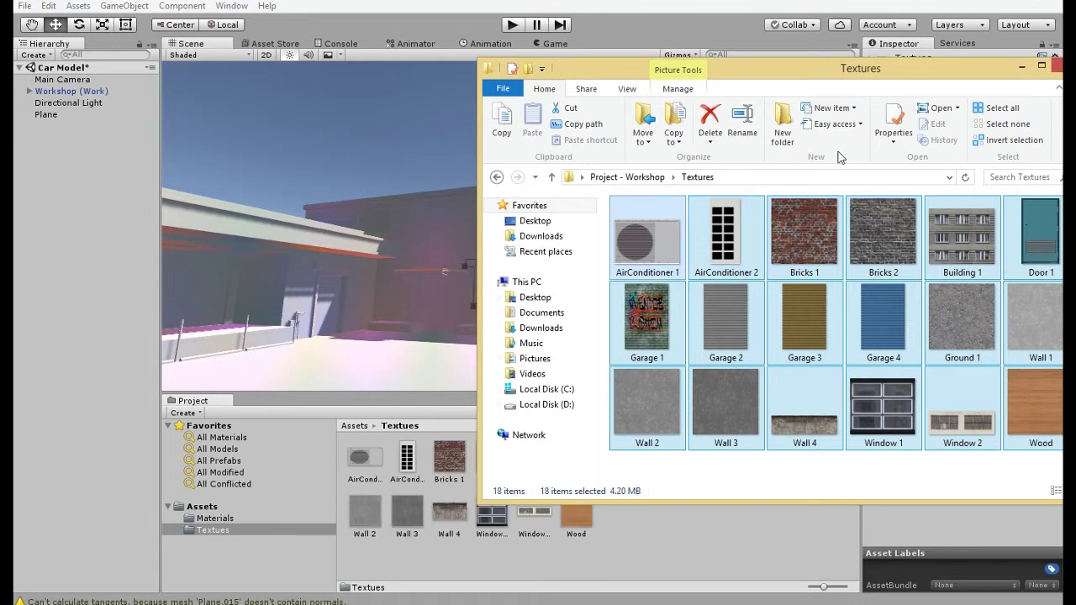
{"action": "left_click", "coordinate": [1023, 68]}
Select the workshop's ground plane and assign the Ground 1 texture to its Ground material's albedo
{"action": "right_click_drag", "start_coordinate": [524, 241], "coordinate": [580, 283]}
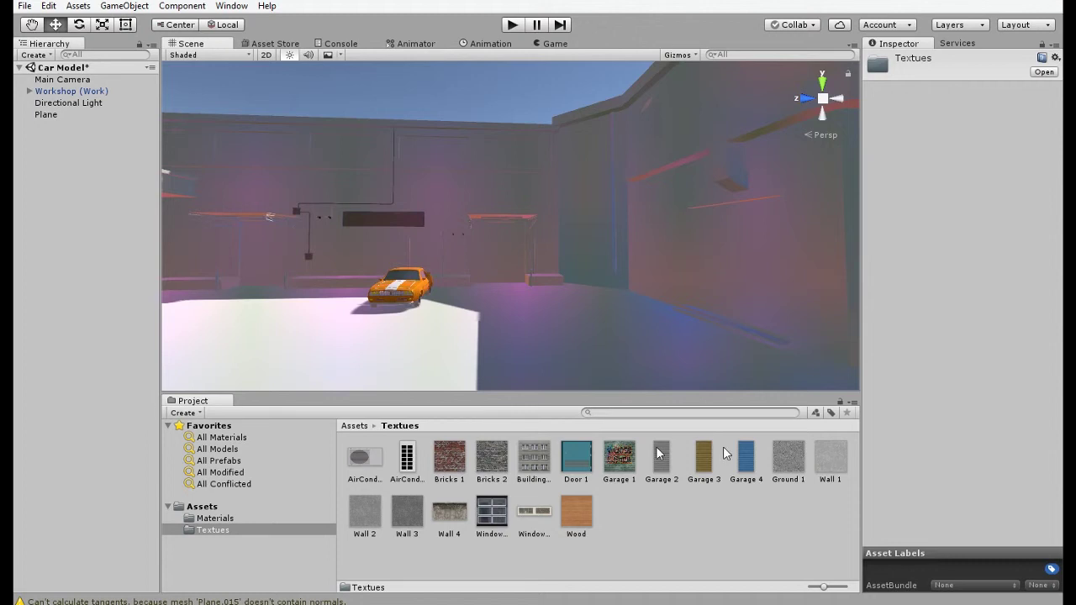
{"action": "left_click_drag", "start_coordinate": [503, 315], "coordinate": [632, 240], "text": "alt"}
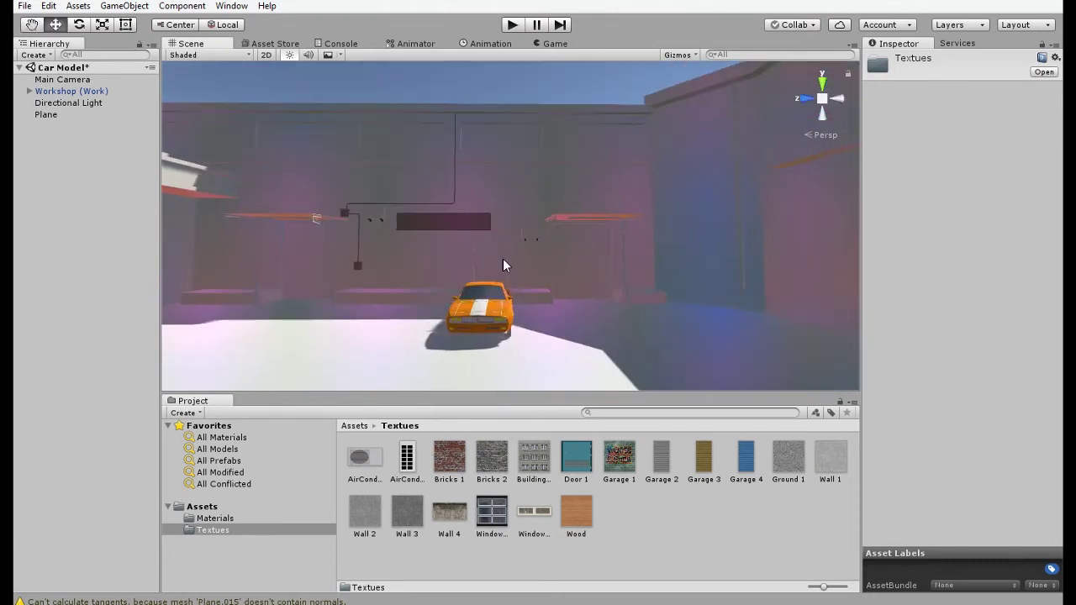
{"action": "left_click_drag", "start_coordinate": [501, 258], "coordinate": [378, 312], "text": "alt"}
{"action": "left_click", "coordinate": [377, 310]}
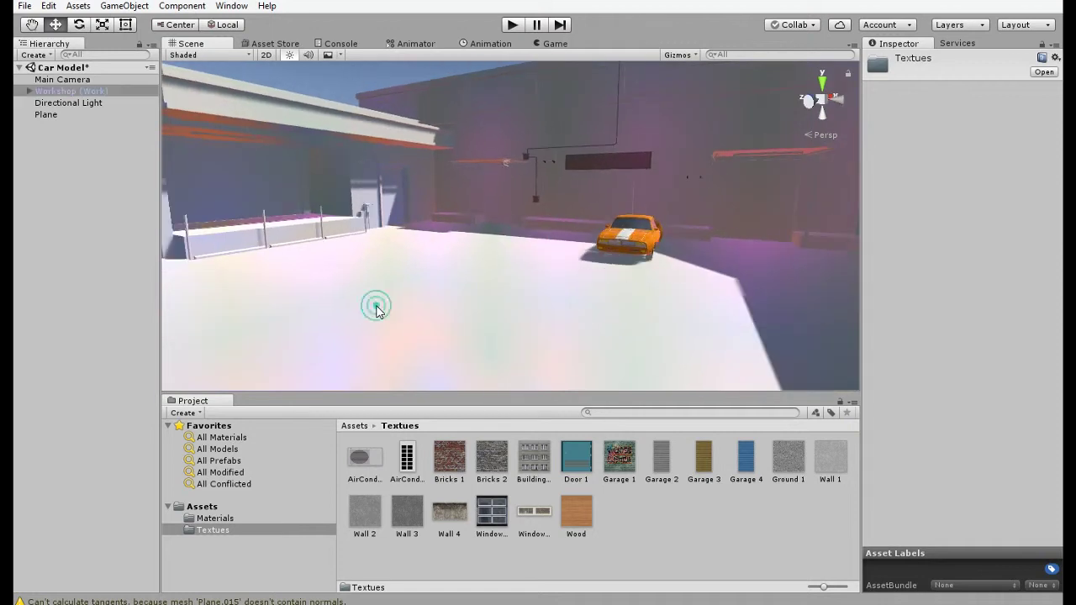
{"action": "left_click", "coordinate": [404, 303]}
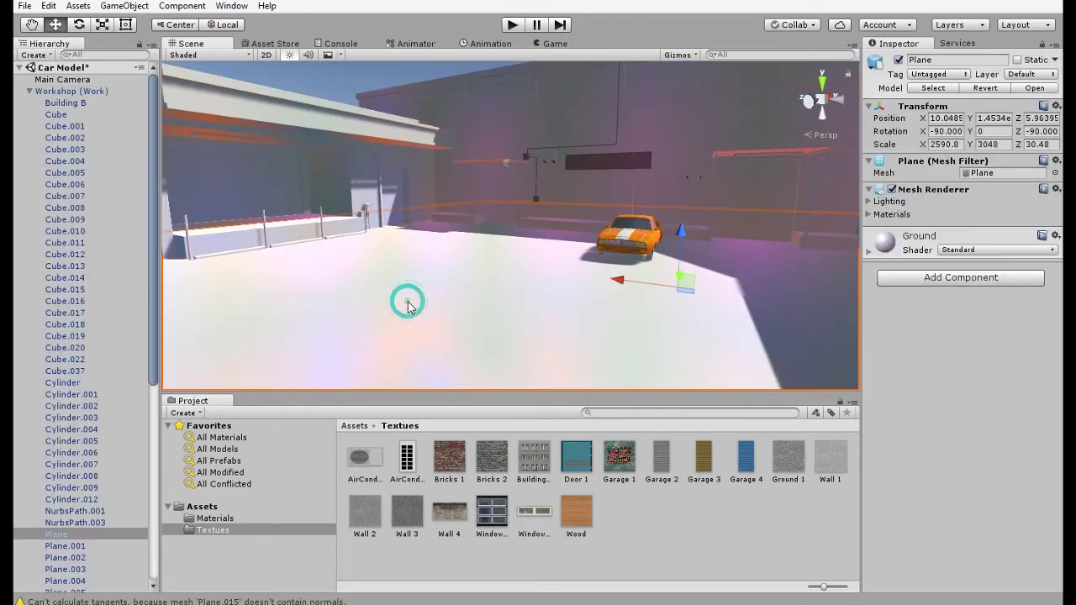
{"action": "left_click_drag", "start_coordinate": [474, 280], "coordinate": [475, 276], "text": "alt"}
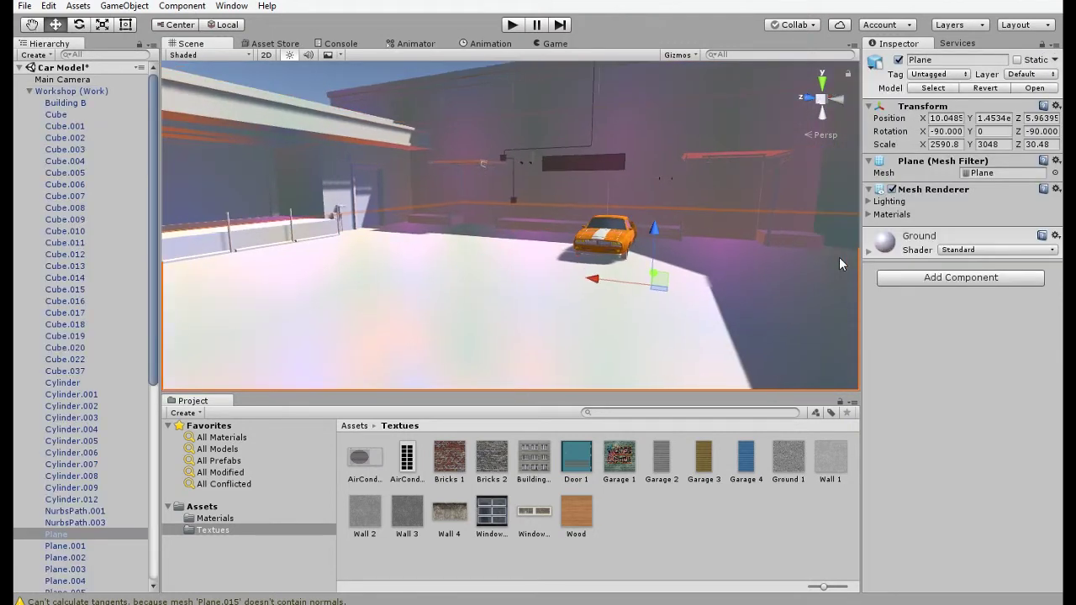
{"action": "left_click", "coordinate": [869, 252]}
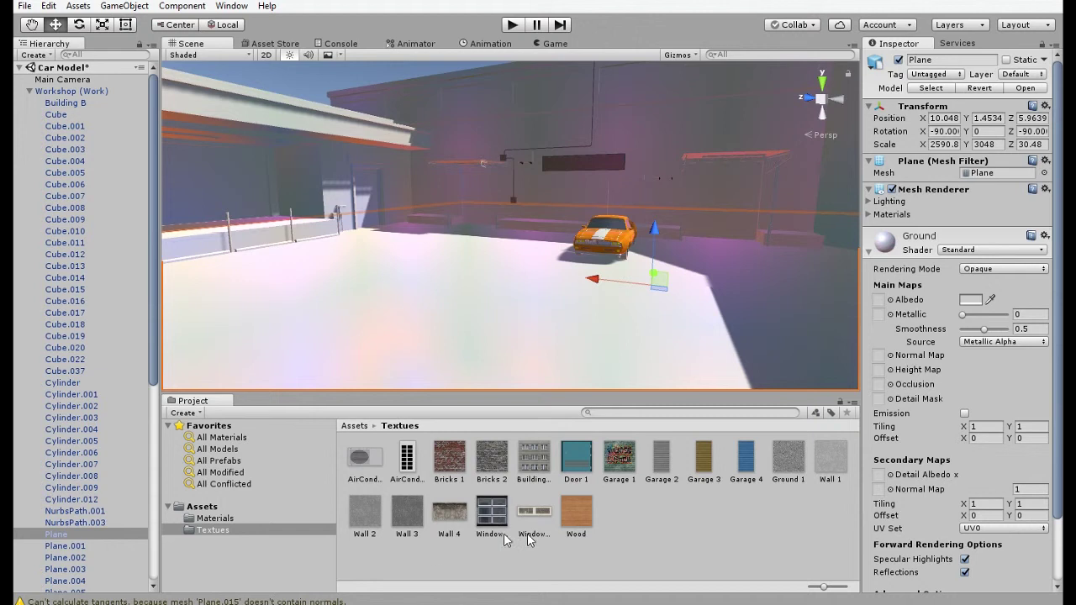
{"action": "left_click_drag", "start_coordinate": [780, 479], "coordinate": [880, 301]}
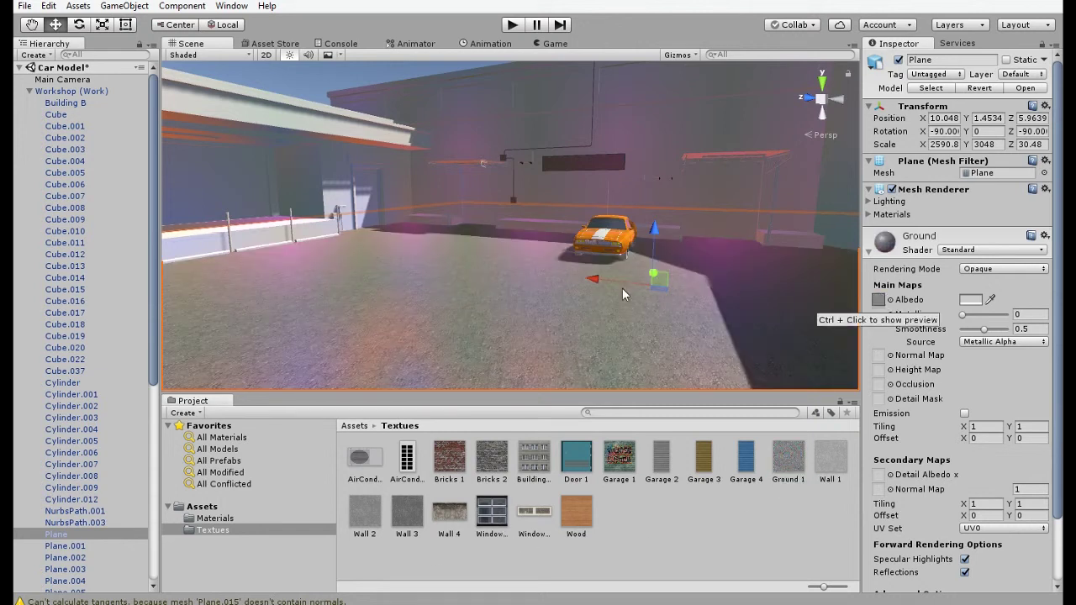
Select the two-storey building with barred windows and assign the Window 1 texture to its Window 1 material's albedo
{"action": "left_click_drag", "start_coordinate": [492, 257], "coordinate": [541, 235], "text": "alt"}
{"action": "left_click", "coordinate": [563, 149]}
{"action": "left_click", "coordinate": [544, 331]}
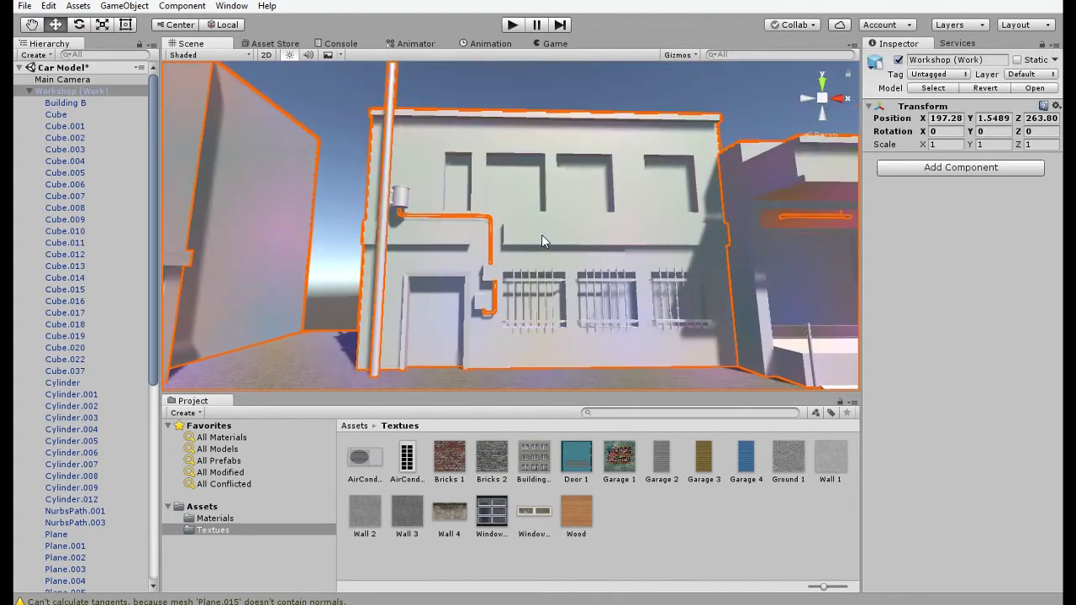
{"action": "left_click", "coordinate": [541, 235]}
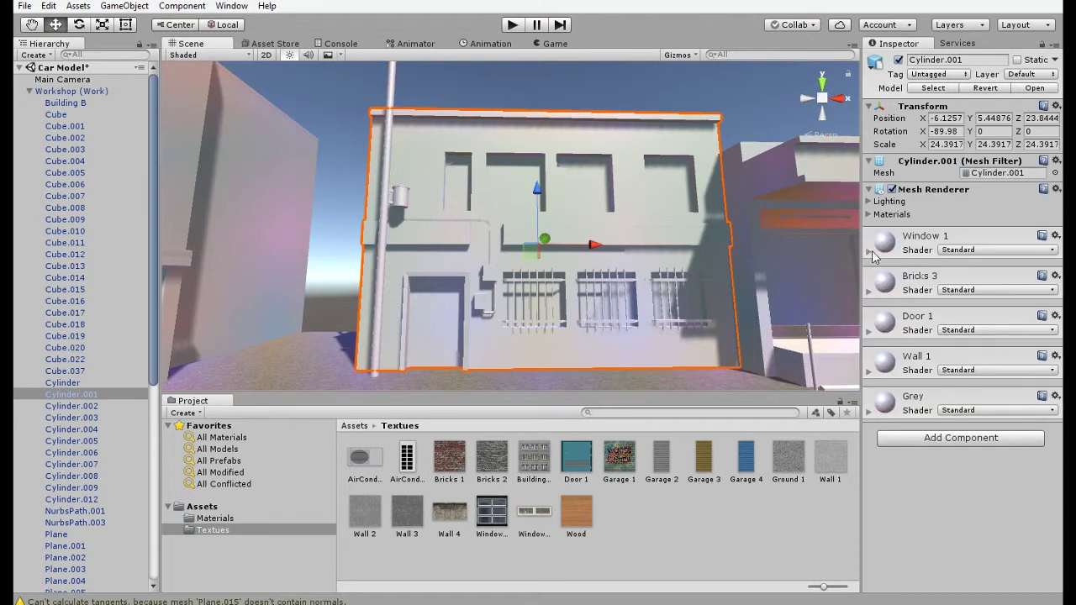
{"action": "left_click", "coordinate": [871, 251]}
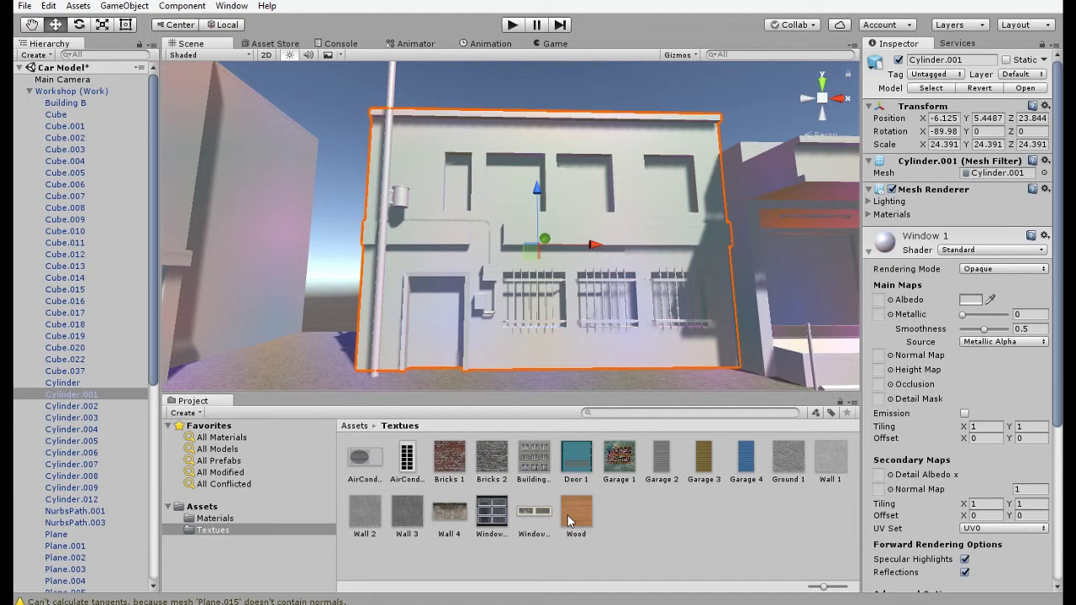
{"action": "left_click_drag", "start_coordinate": [492, 513], "coordinate": [878, 300]}
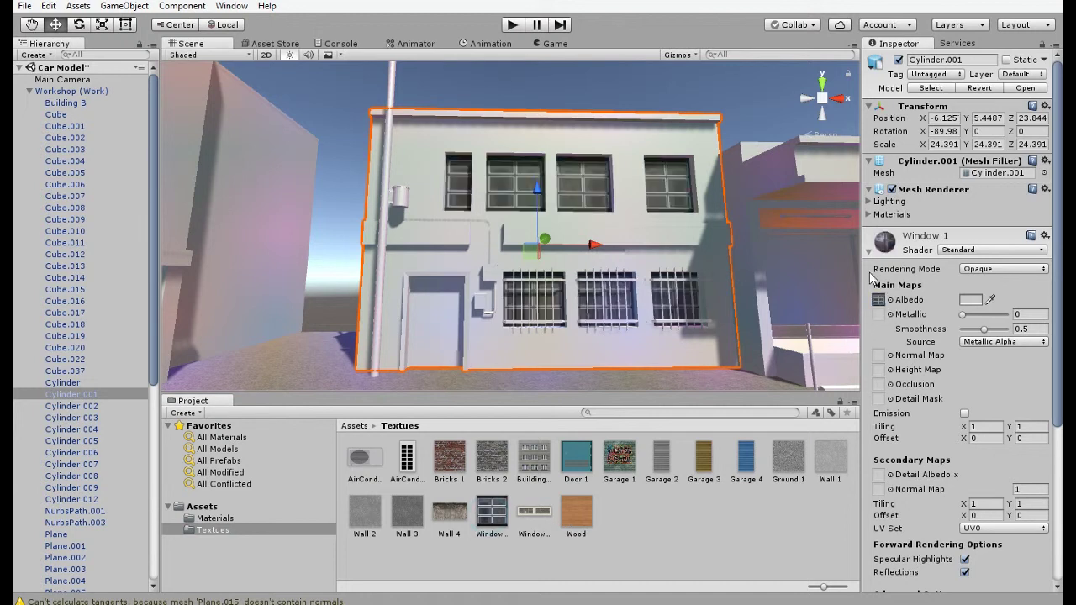
{"action": "left_click", "coordinate": [869, 251]}
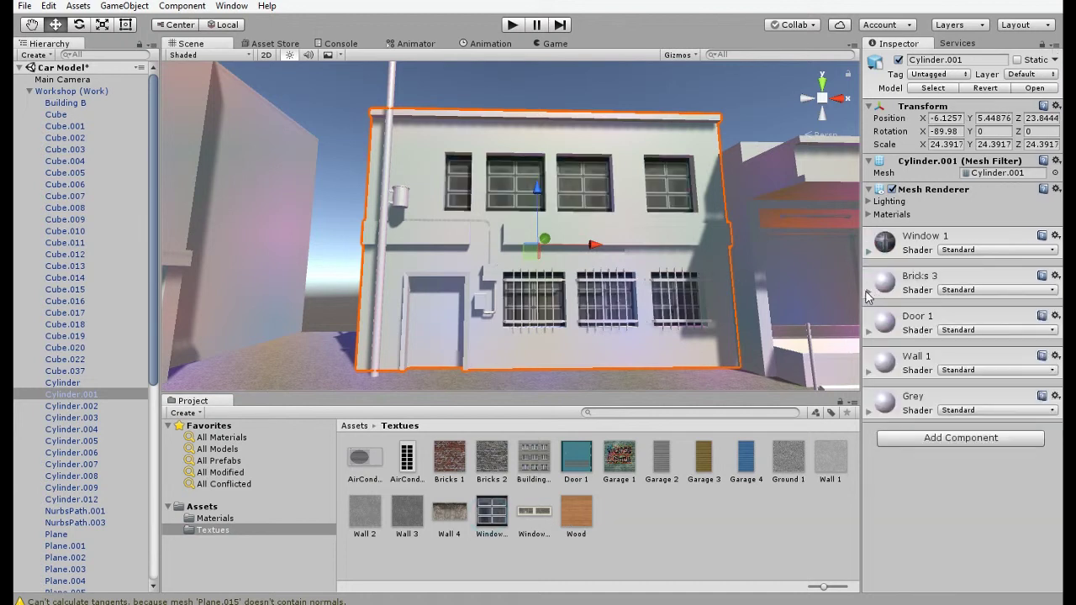
Assign the Bricks 1 texture to the building's Bricks 3 albedo and the Door 1 texture to its Door 1 albedo
{"action": "left_click", "coordinate": [868, 290]}
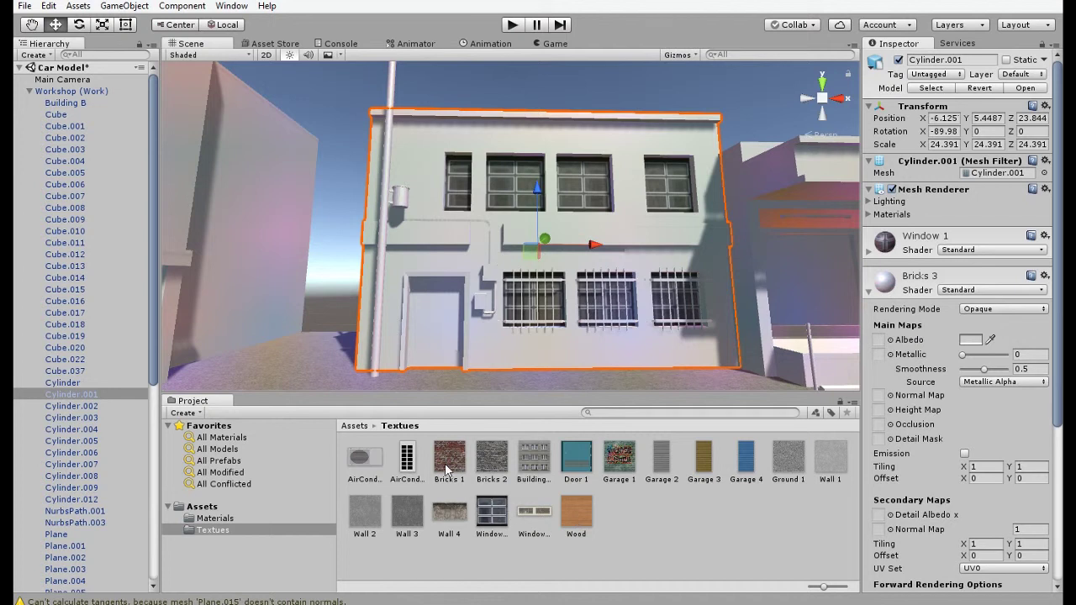
{"action": "left_click_drag", "start_coordinate": [447, 469], "coordinate": [880, 345]}
{"action": "left_click", "coordinate": [870, 290]}
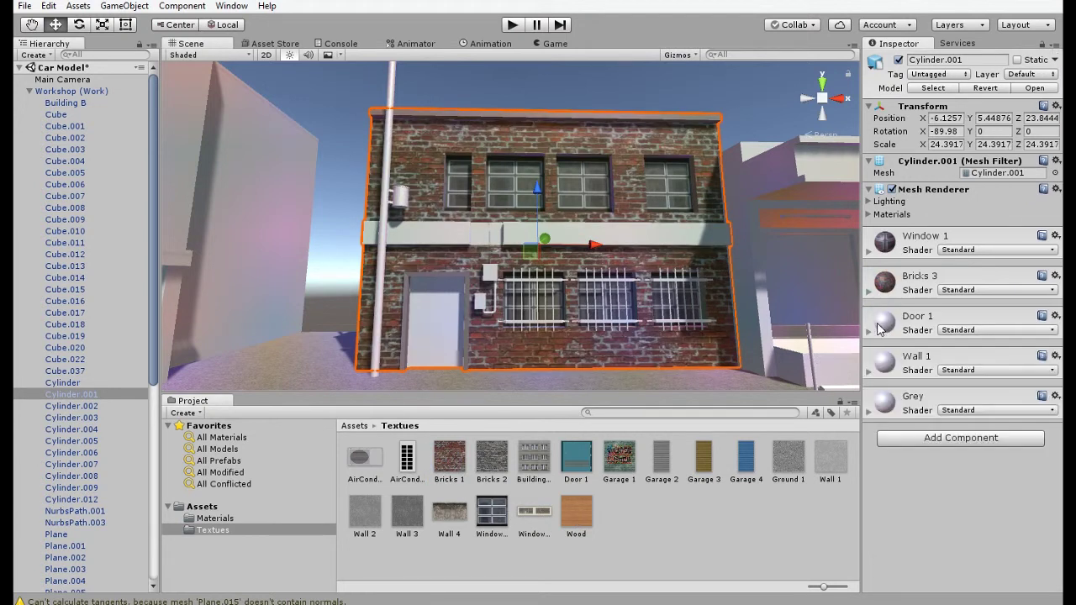
{"action": "left_click", "coordinate": [869, 330]}
{"action": "left_click_drag", "start_coordinate": [575, 461], "coordinate": [878, 380]}
{"action": "right_click_drag", "start_coordinate": [677, 306], "coordinate": [706, 318], "text": "alt"}
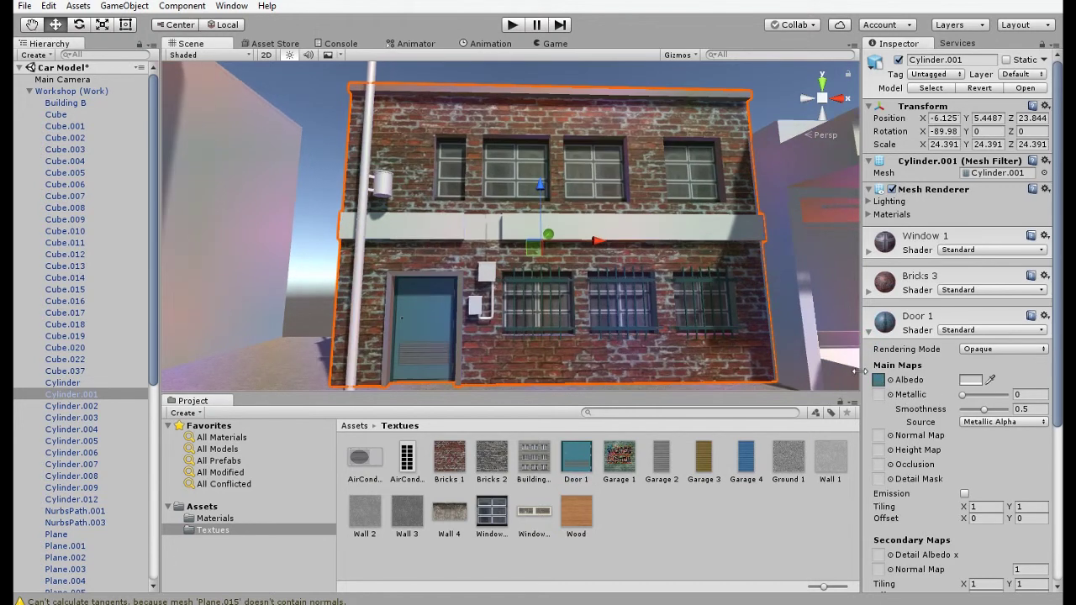
Assign the Wall 1 texture to the albedo of the brick building's Wall 1 material
{"action": "left_click", "coordinate": [869, 333]}
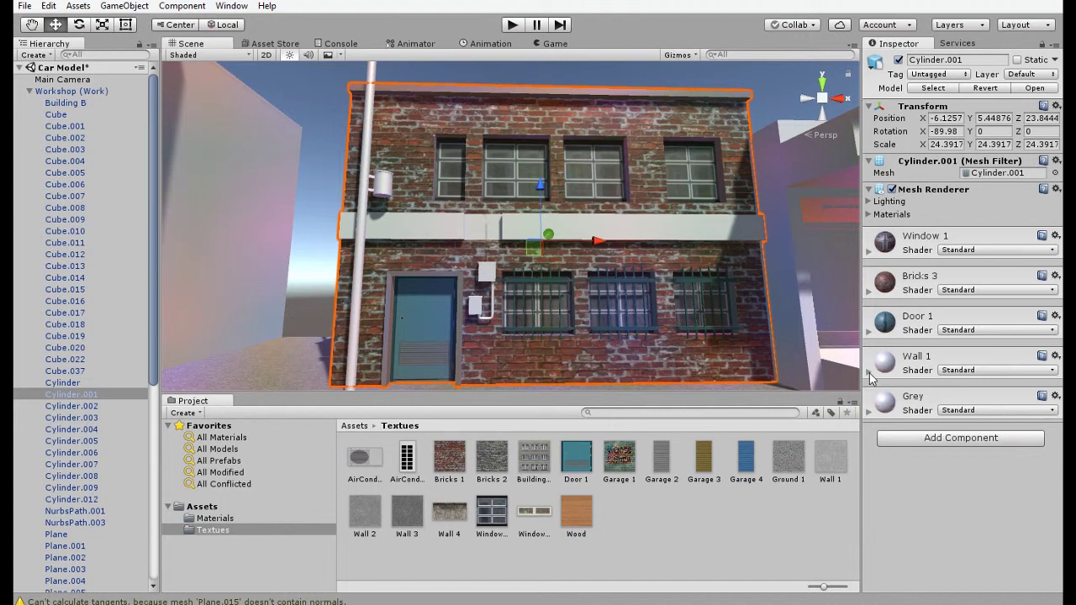
{"action": "left_click", "coordinate": [869, 370]}
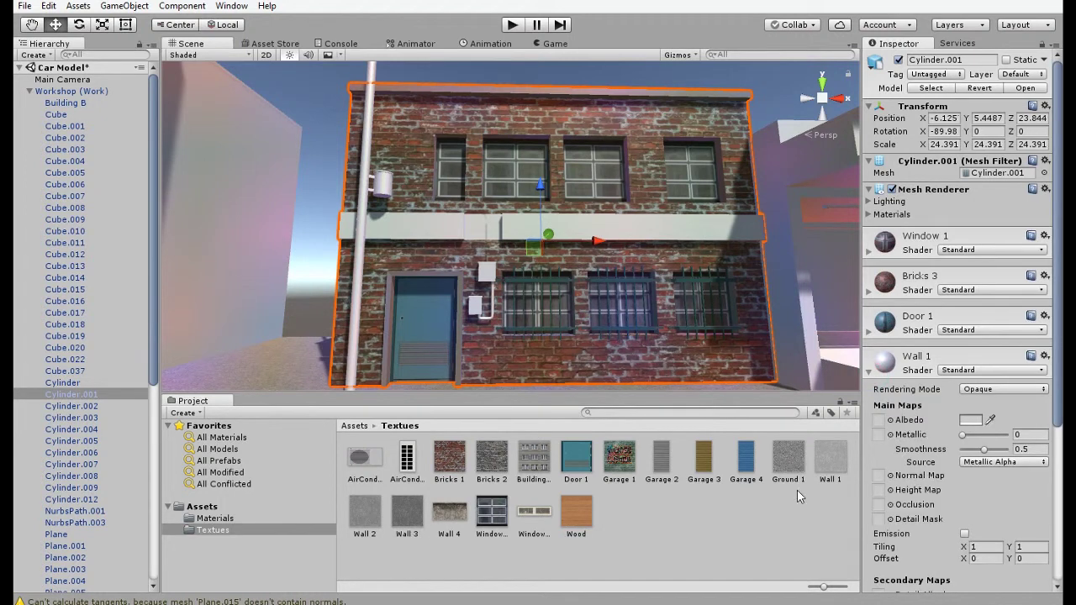
{"action": "left_click_drag", "start_coordinate": [835, 454], "coordinate": [879, 420]}
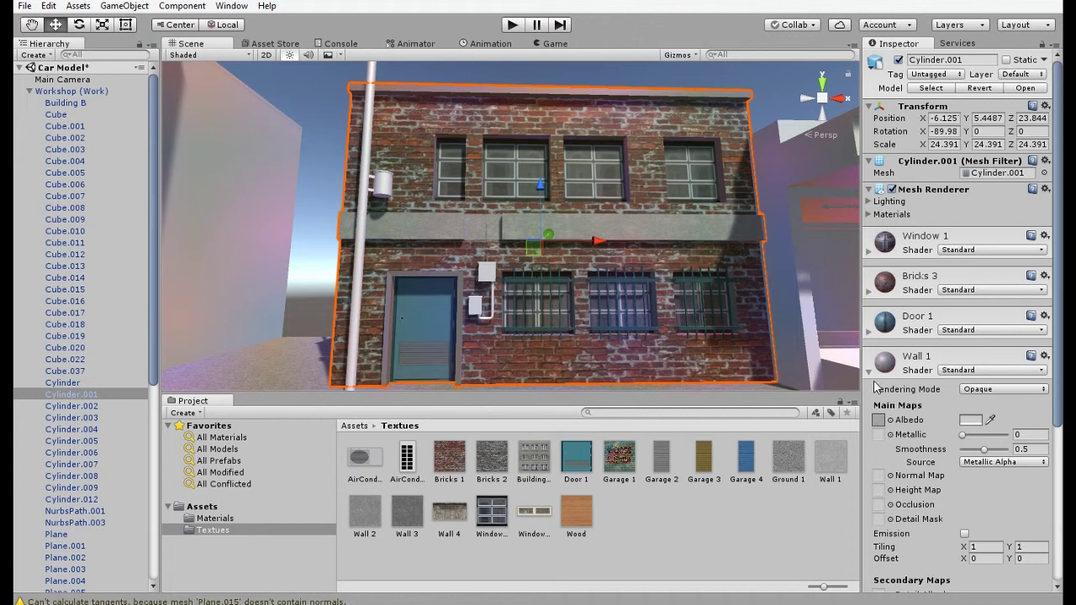
{"action": "left_click", "coordinate": [870, 371]}
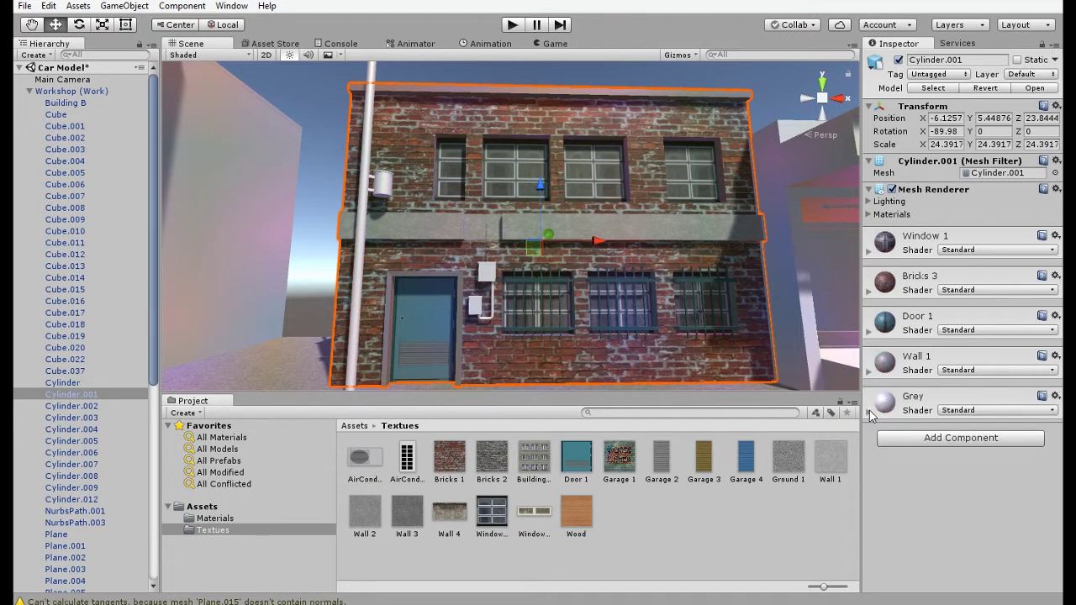
Set the albedo colour of the brick building's Grey material to dark grey, hex 3E3E3E
{"action": "left_click", "coordinate": [869, 413]}
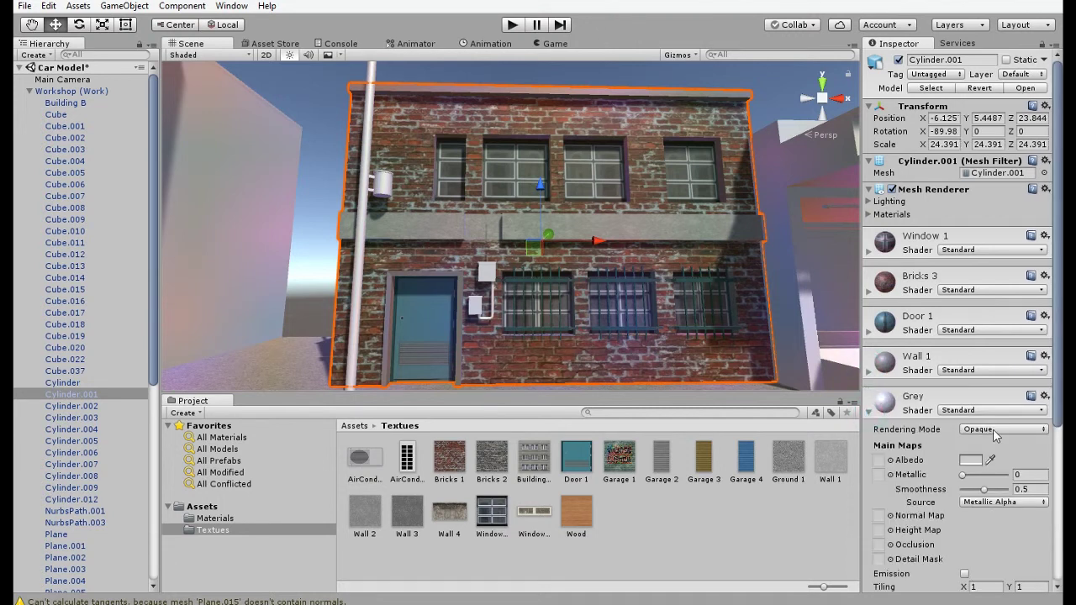
{"action": "scroll", "coordinate": [993, 429], "scroll_direction": "down", "scroll_amount": 3}
{"action": "left_click", "coordinate": [972, 373]}
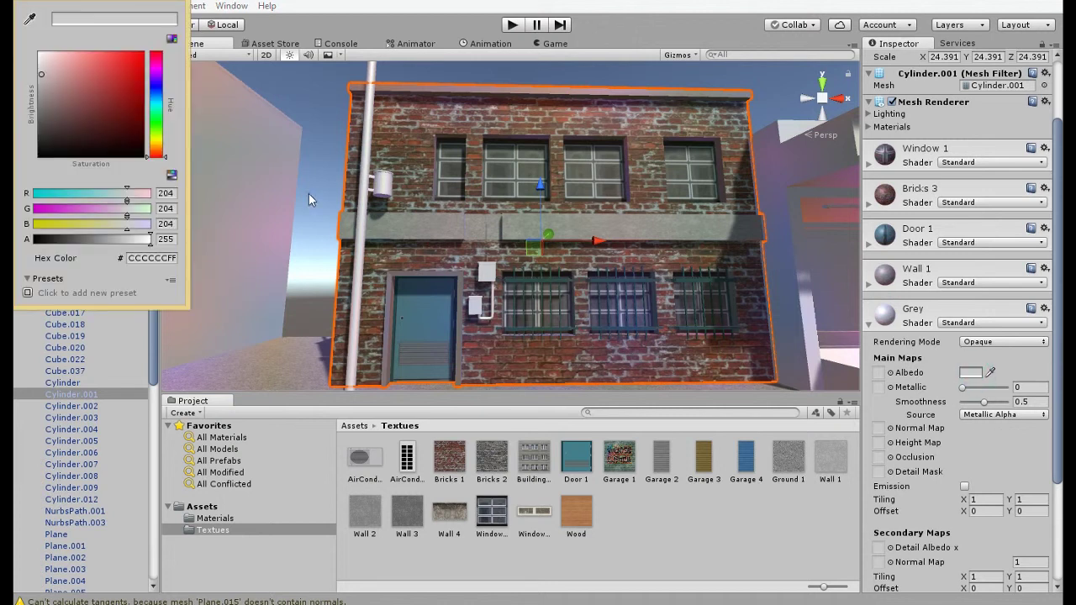
{"action": "left_click", "coordinate": [41, 115]}
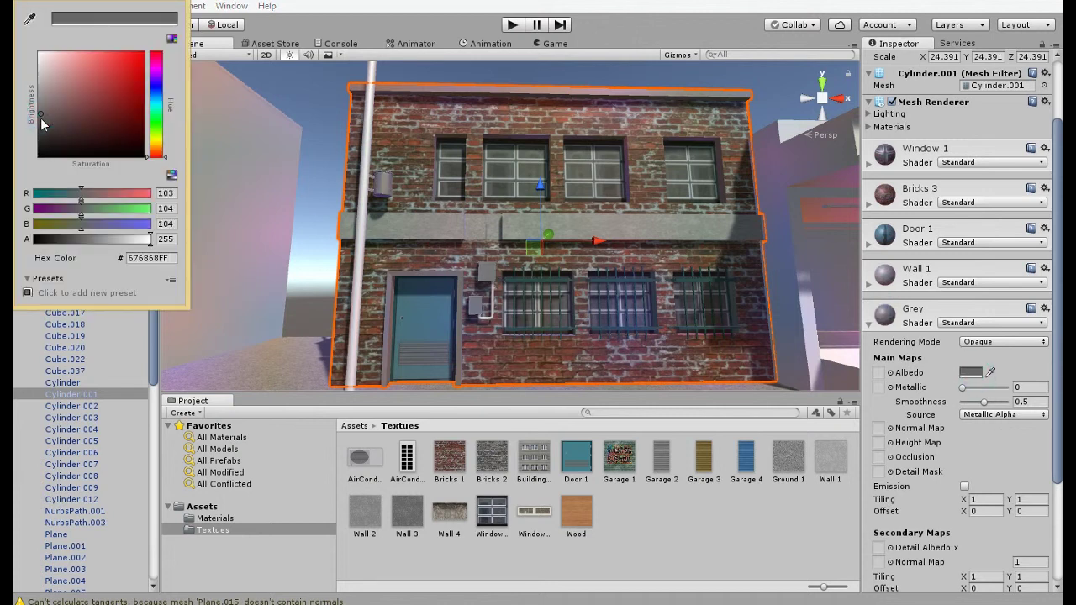
{"action": "left_click", "coordinate": [41, 130]}
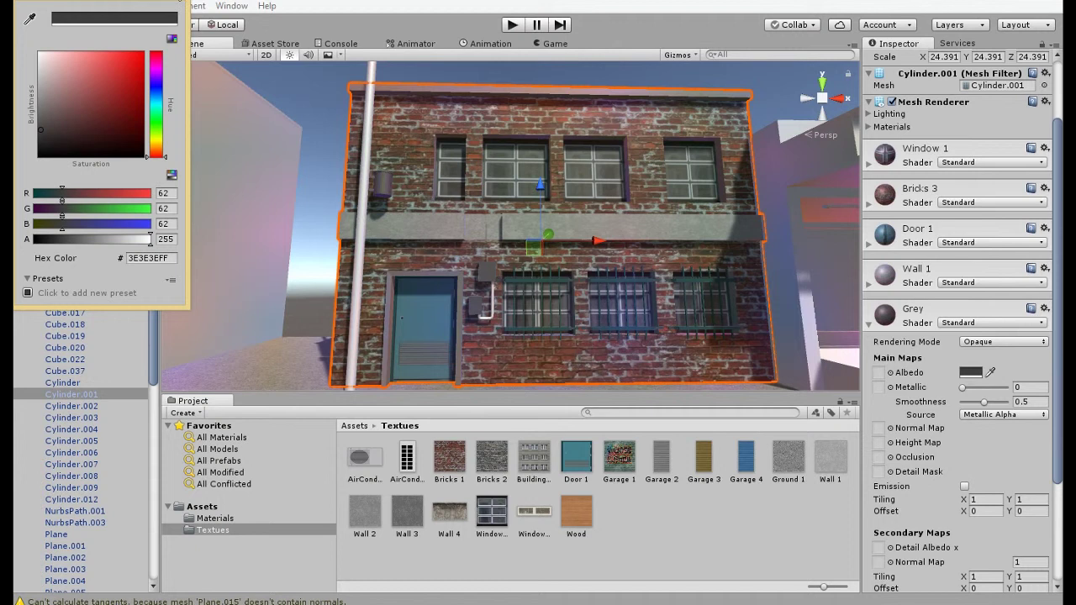
{"action": "left_click", "coordinate": [179, 1]}
Select the loading-dock building beside the brick building and set its GreyColor.001 albedo to dark grey, hex 404040
{"action": "scroll", "coordinate": [570, 260], "scroll_direction": "up", "scroll_amount": 2}
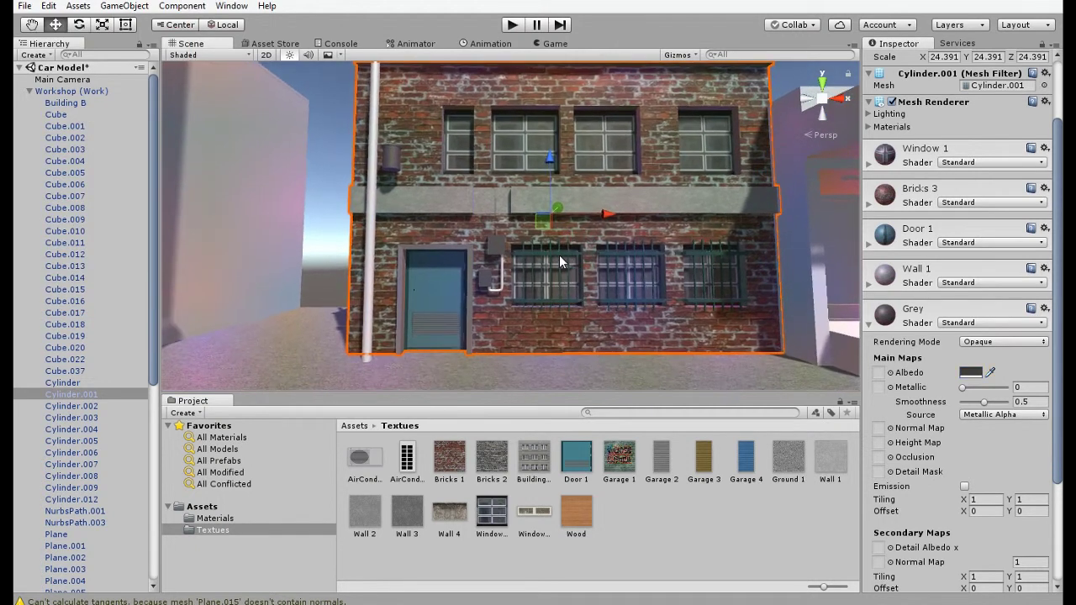
{"action": "mouse_move", "coordinate": [559, 255]}
{"action": "left_mouse_down", "text": "alt"}
{"action": "mouse_move", "coordinate": [688, 243]}
{"action": "mouse_move", "coordinate": [660, 251]}
{"action": "mouse_move", "coordinate": [625, 240]}
{"action": "mouse_move", "coordinate": [564, 266]}
{"action": "left_mouse_up", "text": "alt"}
{"action": "scroll", "coordinate": [564, 266], "scroll_direction": "up", "scroll_amount": 3}
{"action": "middle_click_drag", "start_coordinate": [829, 219], "coordinate": [569, 173]}
{"action": "scroll", "coordinate": [569, 173], "scroll_direction": "up", "scroll_amount": 2}
{"action": "left_click", "coordinate": [561, 150]}
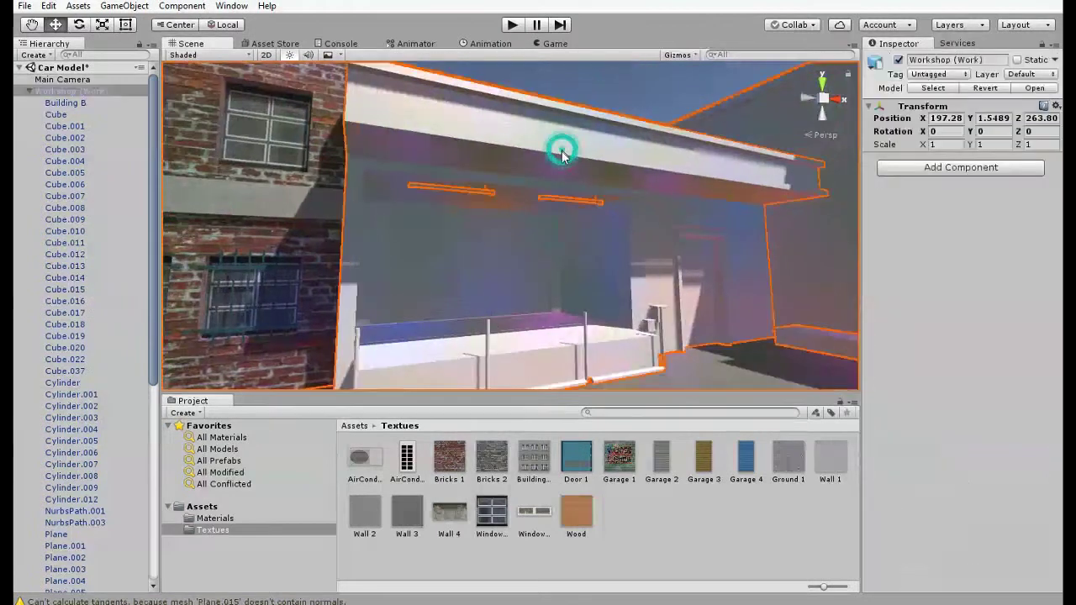
{"action": "left_click_drag", "start_coordinate": [574, 212], "coordinate": [526, 224], "text": "alt"}
{"action": "scroll", "coordinate": [525, 225], "scroll_direction": "up", "scroll_amount": 1}
{"action": "scroll", "coordinate": [525, 225], "scroll_direction": "down", "scroll_amount": 2}
{"action": "left_click", "coordinate": [583, 156]}
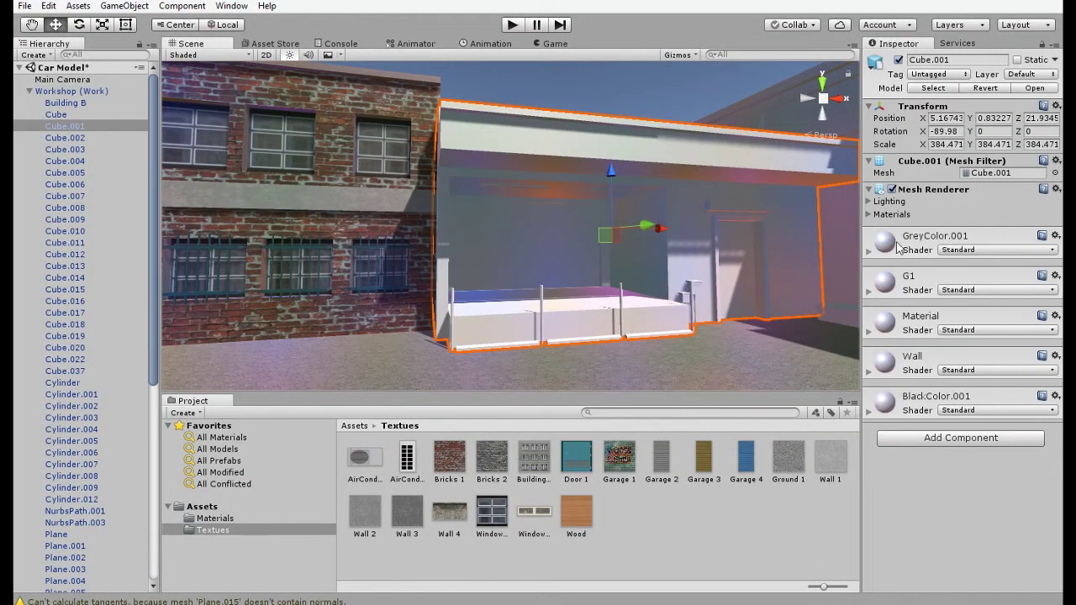
{"action": "left_click", "coordinate": [868, 250]}
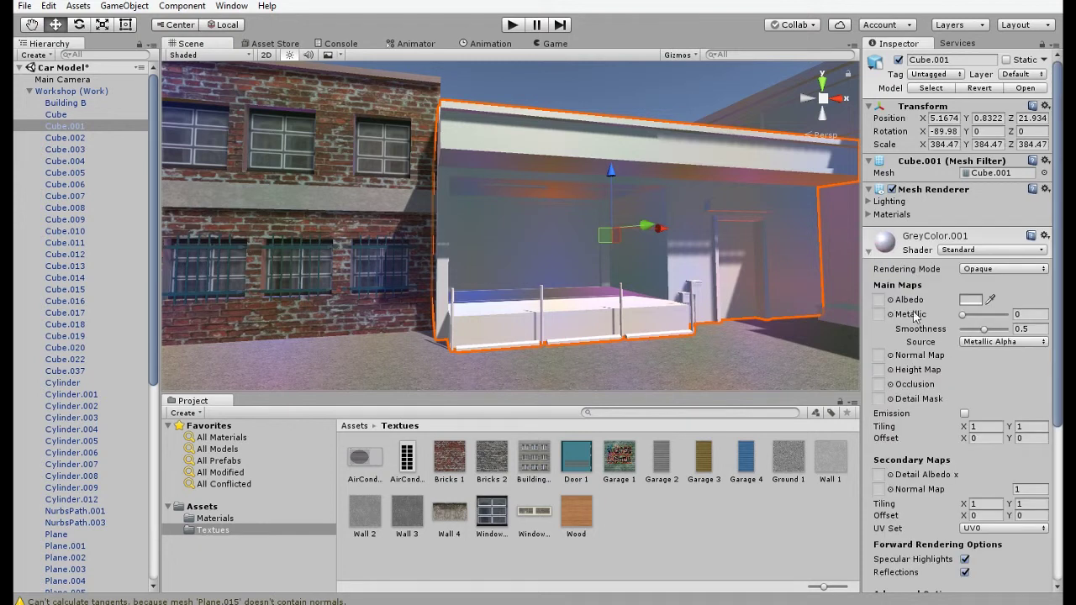
{"action": "left_click", "coordinate": [970, 300]}
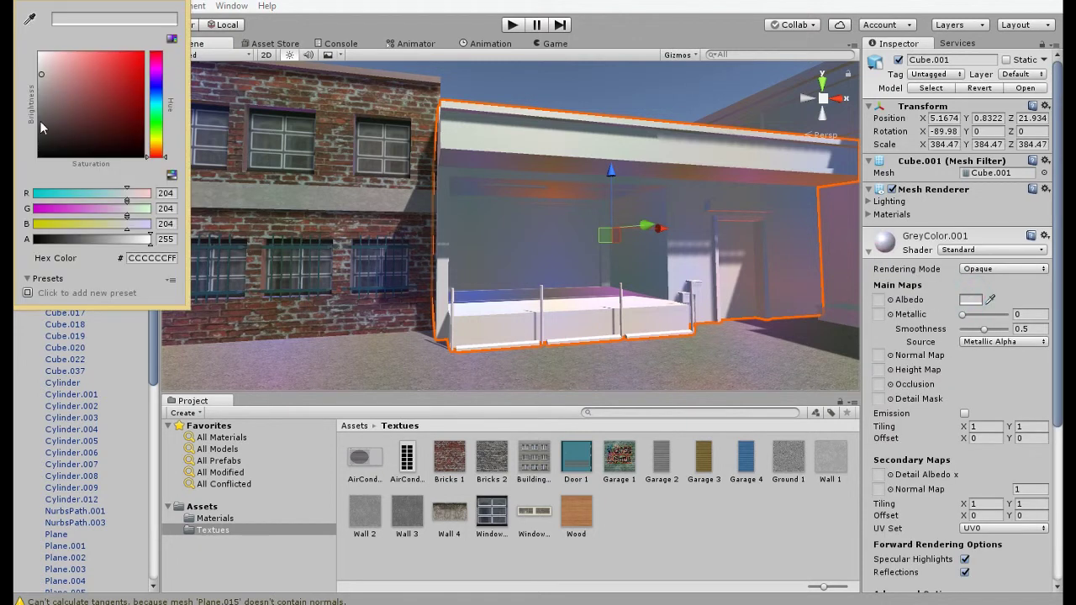
{"action": "left_click_drag", "start_coordinate": [42, 127], "coordinate": [37, 134]}
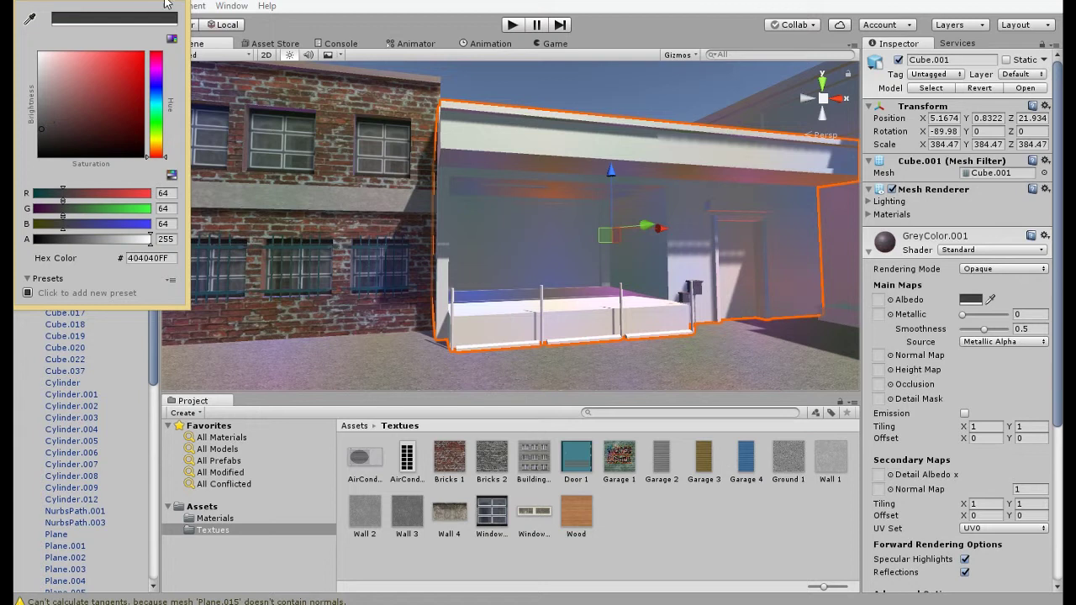
{"action": "scroll", "coordinate": [836, 247], "scroll_direction": "up", "scroll_amount": 3}
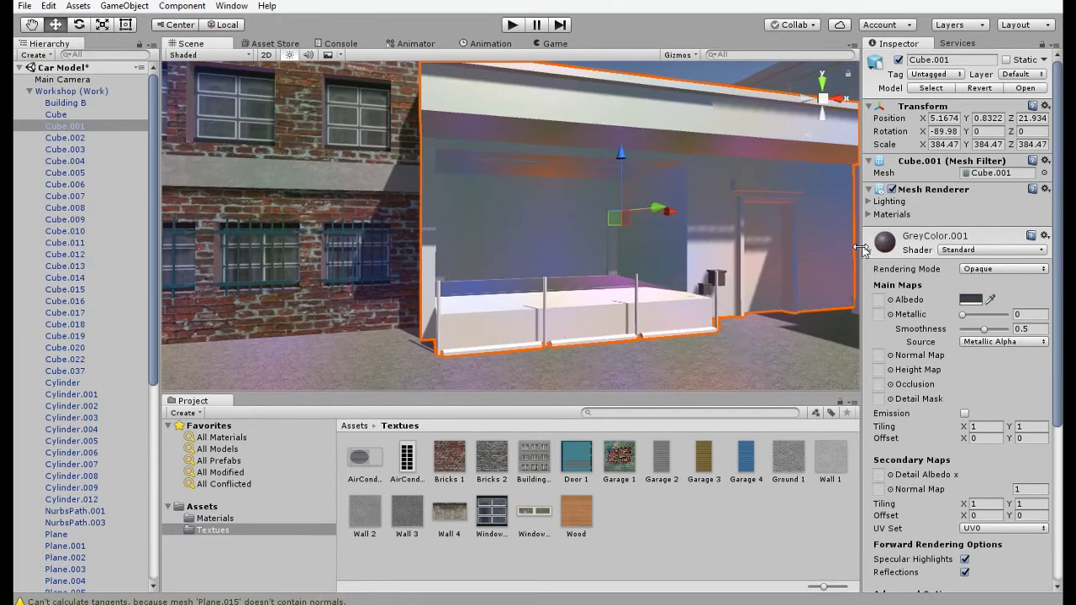
{"action": "left_click", "coordinate": [868, 252]}
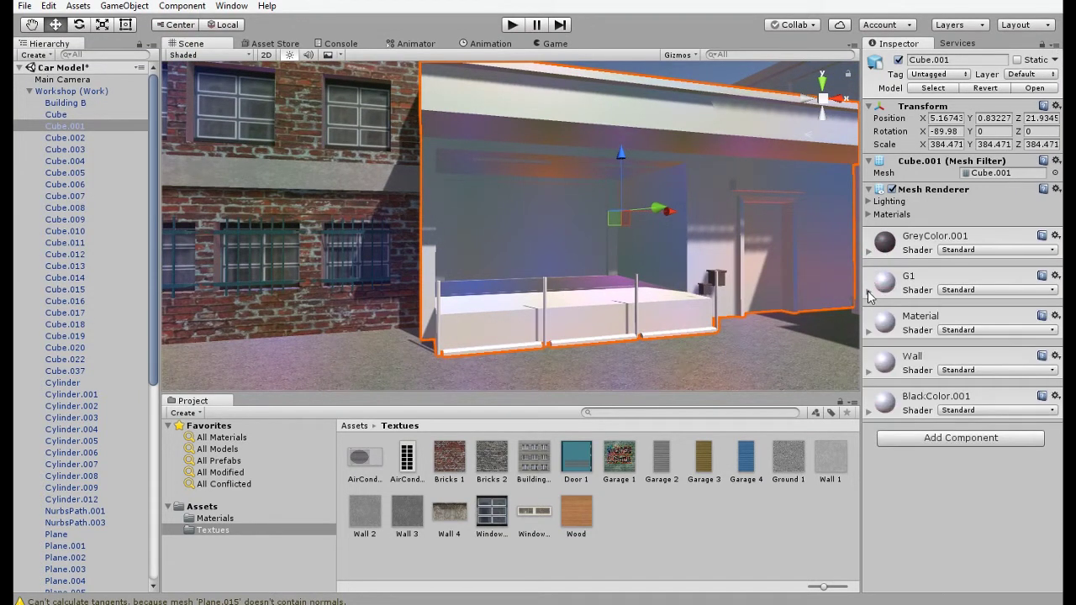
Assign the Garage 2 texture to the loading-dock building's G1 albedo and the Wall 1 texture to its Wall albedo
{"action": "left_click", "coordinate": [869, 291]}
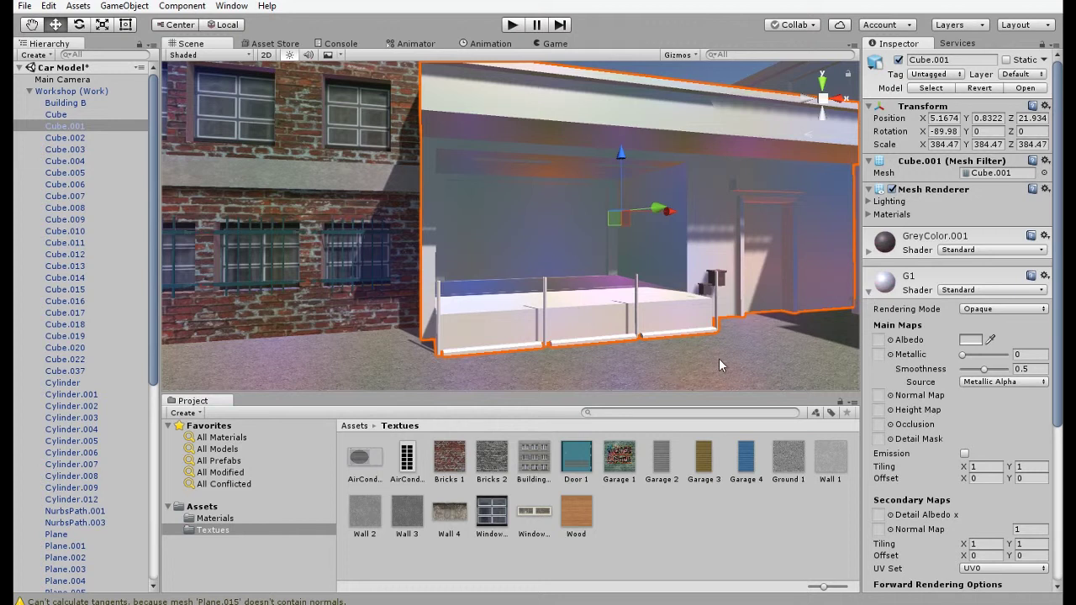
{"action": "left_click_drag", "start_coordinate": [662, 470], "coordinate": [878, 339]}
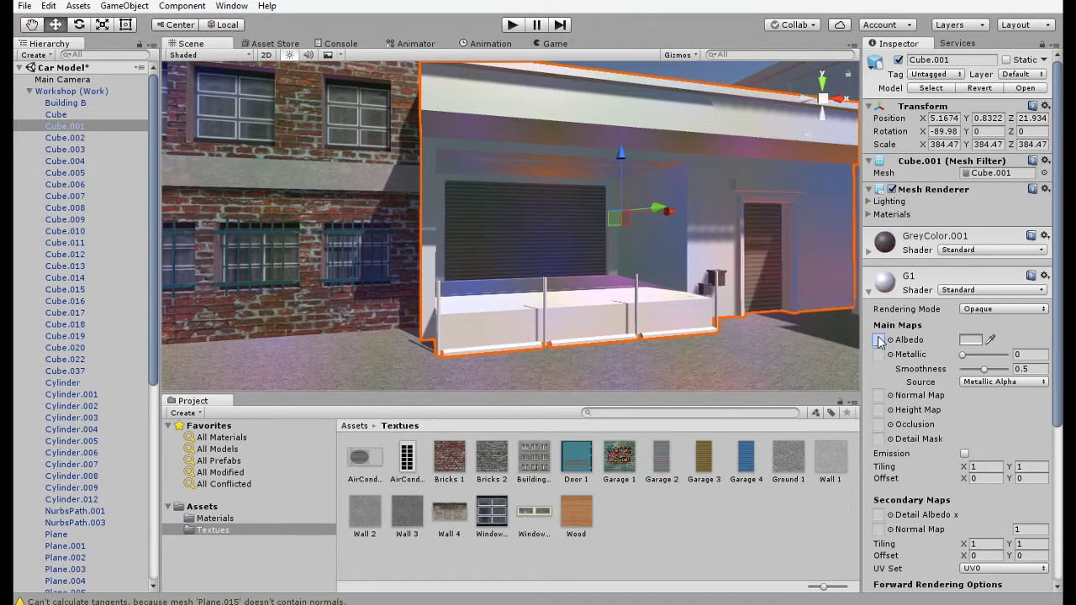
{"action": "left_click", "coordinate": [869, 291]}
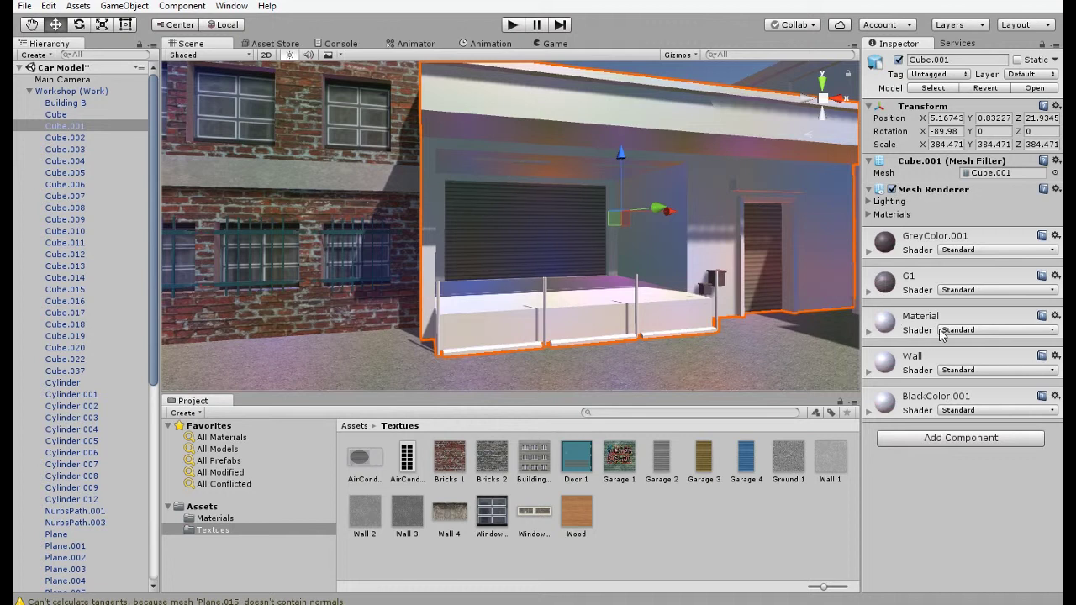
{"action": "left_click", "coordinate": [869, 374]}
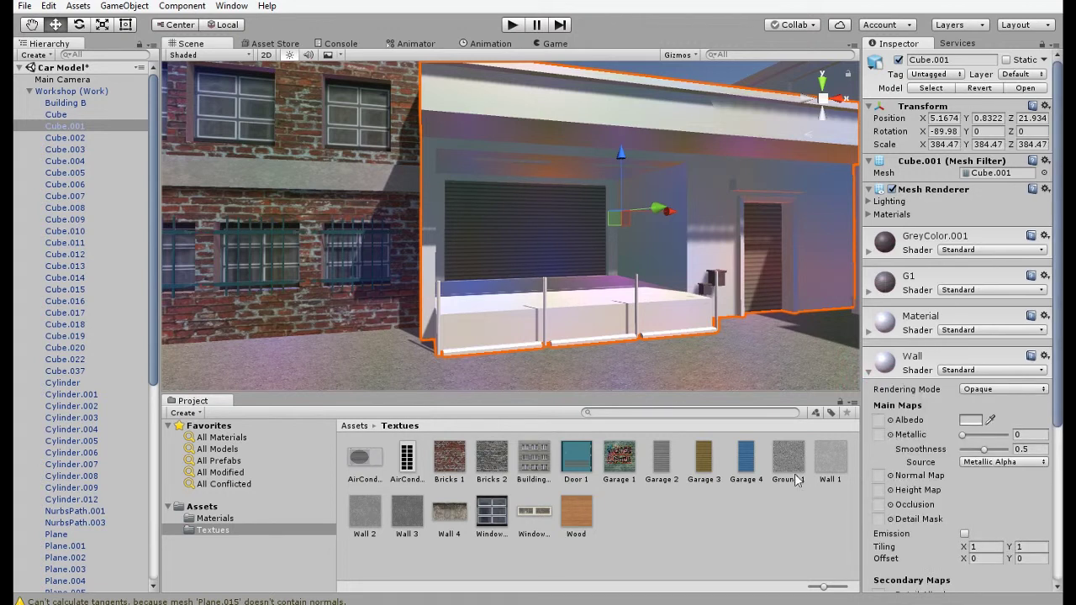
{"action": "left_click_drag", "start_coordinate": [831, 461], "coordinate": [883, 426]}
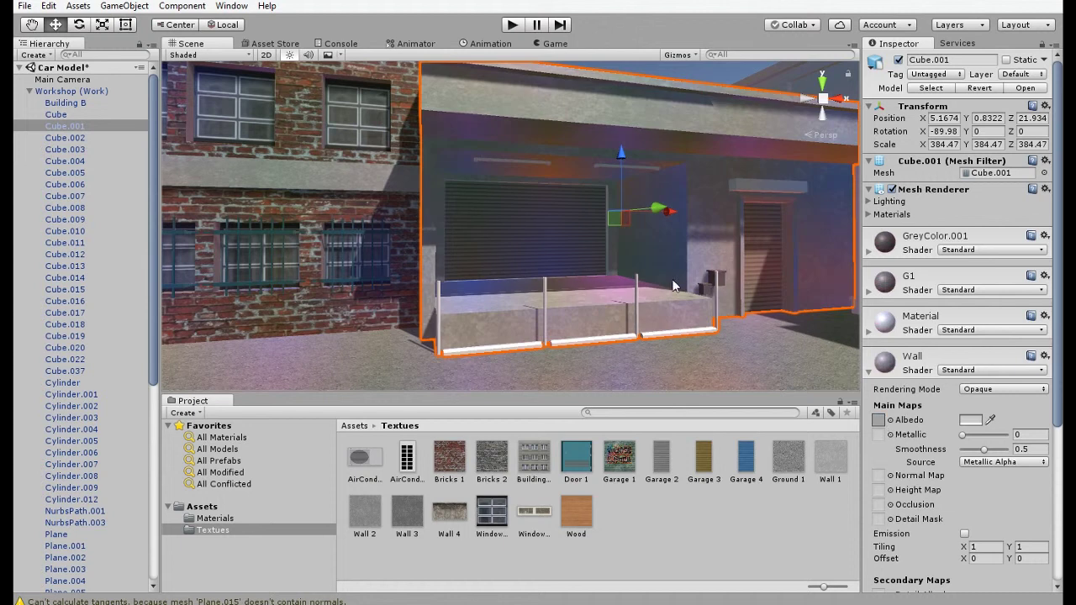
{"action": "left_click_drag", "start_coordinate": [673, 285], "coordinate": [880, 376], "text": "alt"}
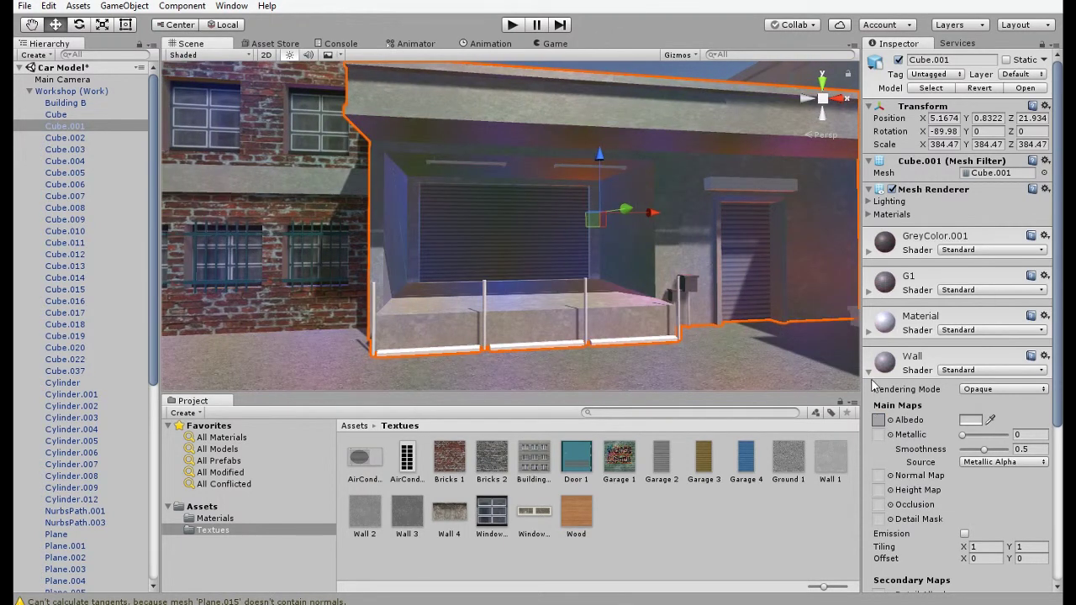
{"action": "left_click", "coordinate": [871, 371]}
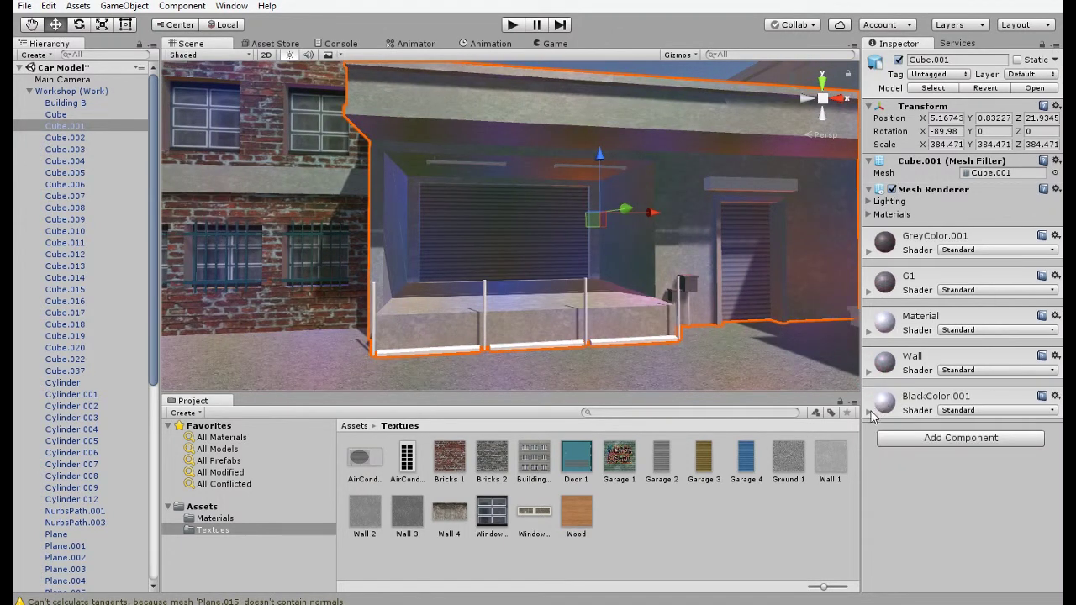
Set the albedo colour of the loading-dock building's BlackColor.001 material to black, hex 000000
{"action": "left_click", "coordinate": [870, 412]}
{"action": "left_click", "coordinate": [970, 461]}
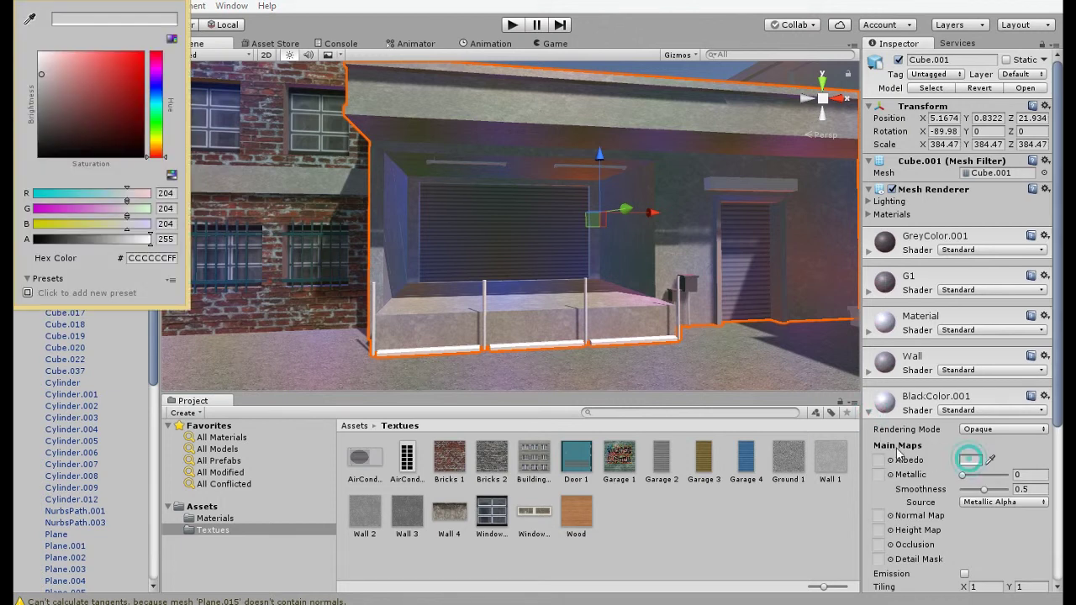
{"action": "left_click_drag", "start_coordinate": [119, 156], "coordinate": [38, 166]}
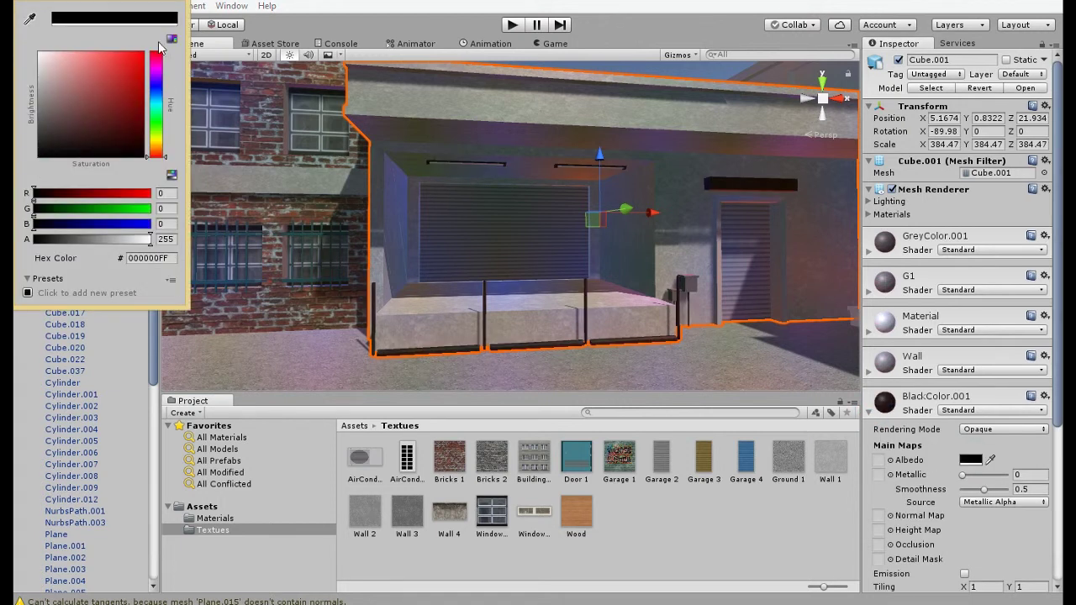
{"action": "left_click", "coordinate": [453, 186]}
{"action": "left_click_drag", "start_coordinate": [452, 186], "coordinate": [639, 194], "text": "alt"}
{"action": "scroll", "coordinate": [542, 147], "scroll_direction": "up", "scroll_amount": 2}
{"action": "scroll", "coordinate": [543, 139], "scroll_direction": "up", "scroll_amount": 5}
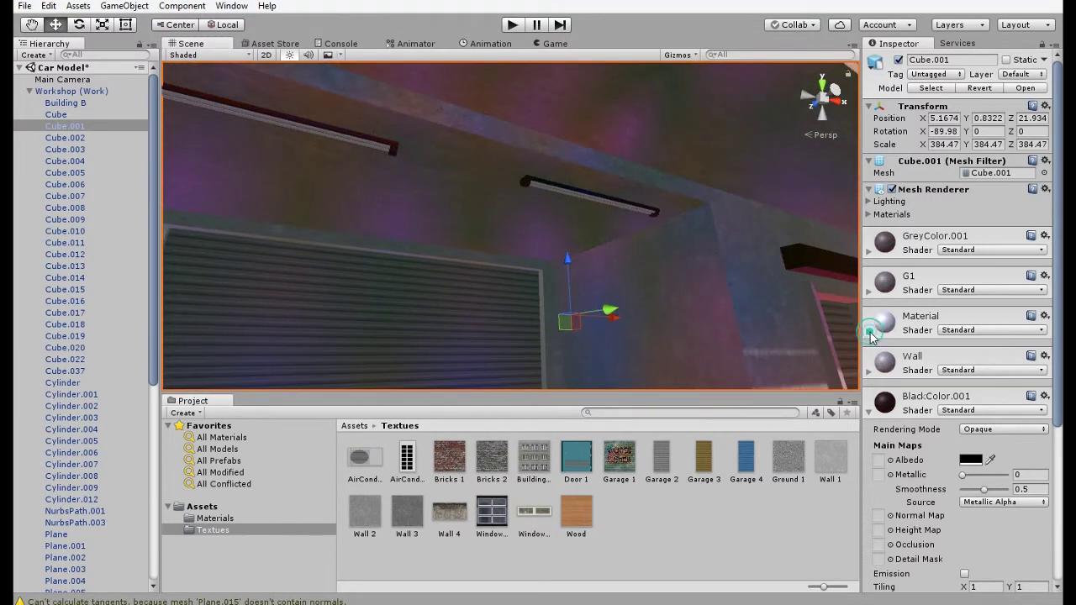
{"action": "left_click", "coordinate": [869, 330]}
{"action": "scroll", "coordinate": [585, 229], "scroll_direction": "up", "scroll_amount": 3}
{"action": "left_click_drag", "start_coordinate": [584, 228], "coordinate": [846, 292], "text": "alt"}
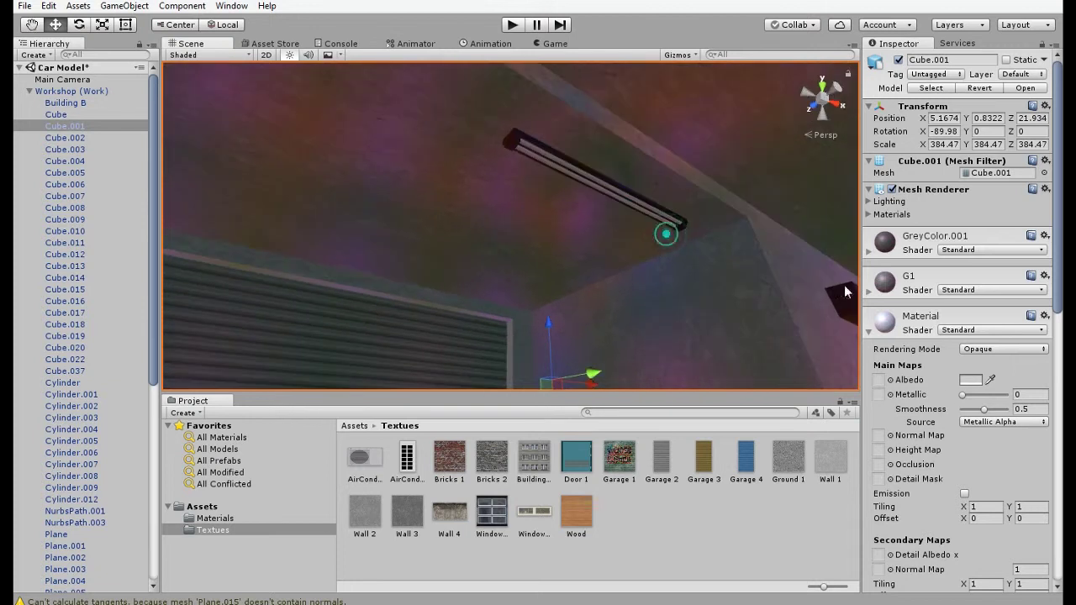
{"action": "left_click", "coordinate": [970, 381]}
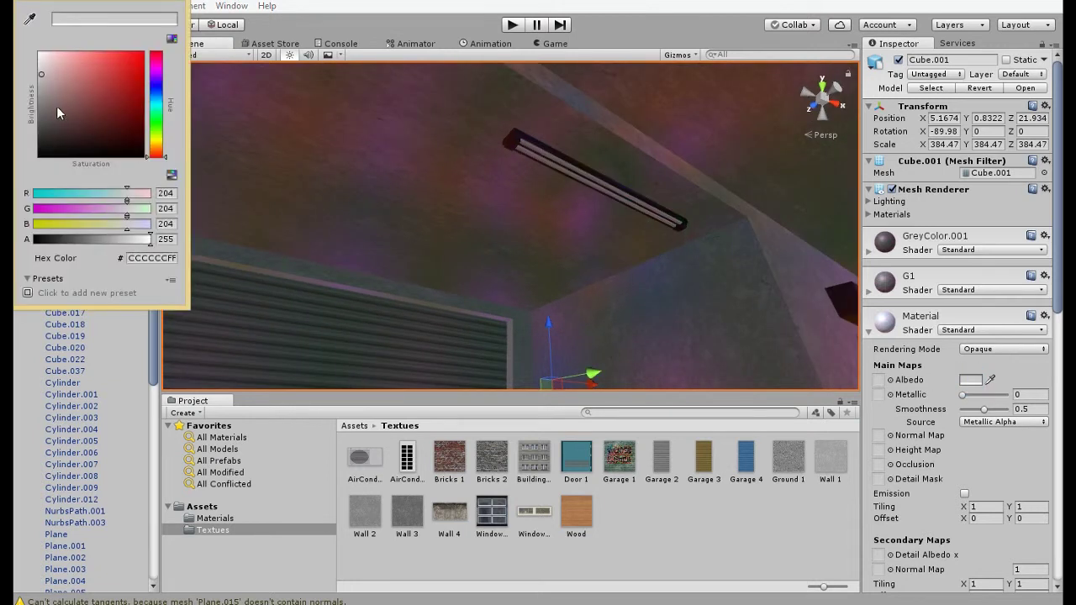
{"action": "left_click", "coordinate": [155, 143]}
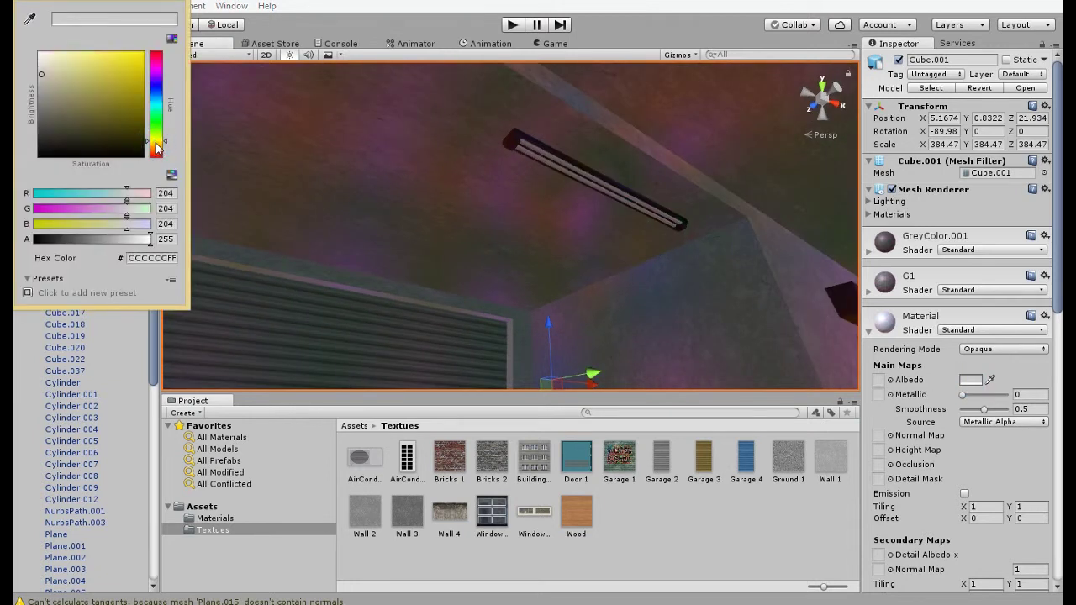
{"action": "left_click_drag", "start_coordinate": [157, 144], "coordinate": [158, 144]}
{"action": "left_click", "coordinate": [175, 1]}
Select a ceiling light fixture above the loading dock and set its Light material's albedo to yellow, hex A8B203
{"action": "left_click", "coordinate": [546, 160]}
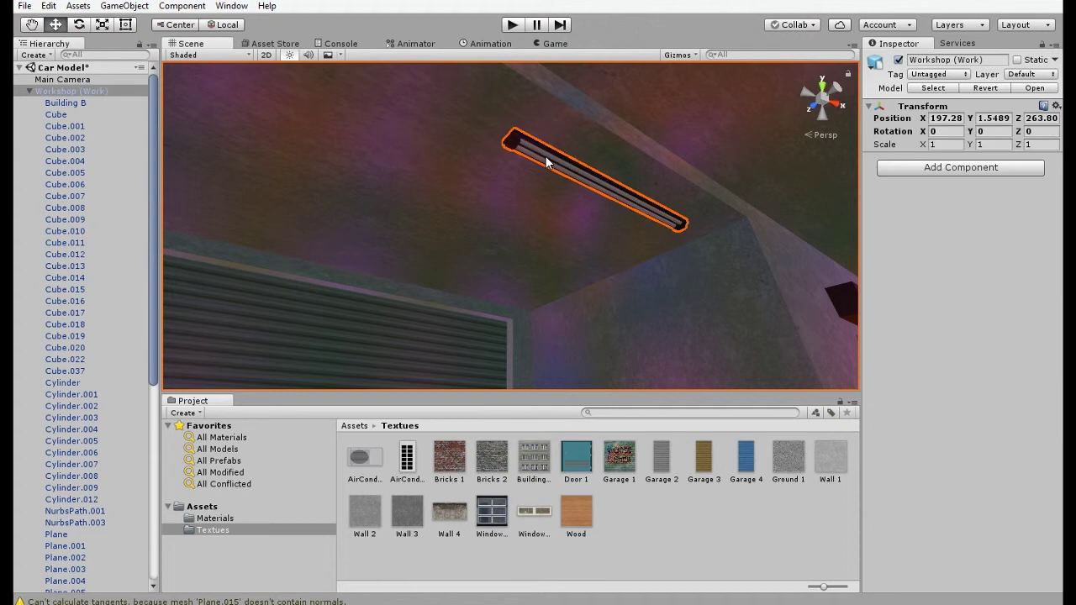
{"action": "right_click_drag", "start_coordinate": [670, 193], "coordinate": [575, 184]}
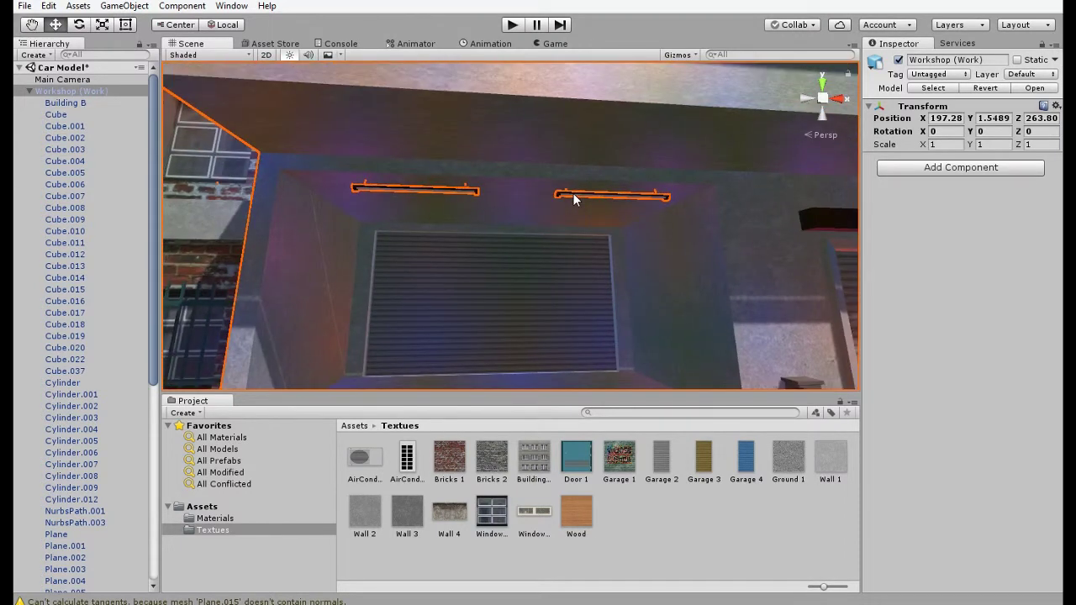
{"action": "left_click", "coordinate": [574, 196]}
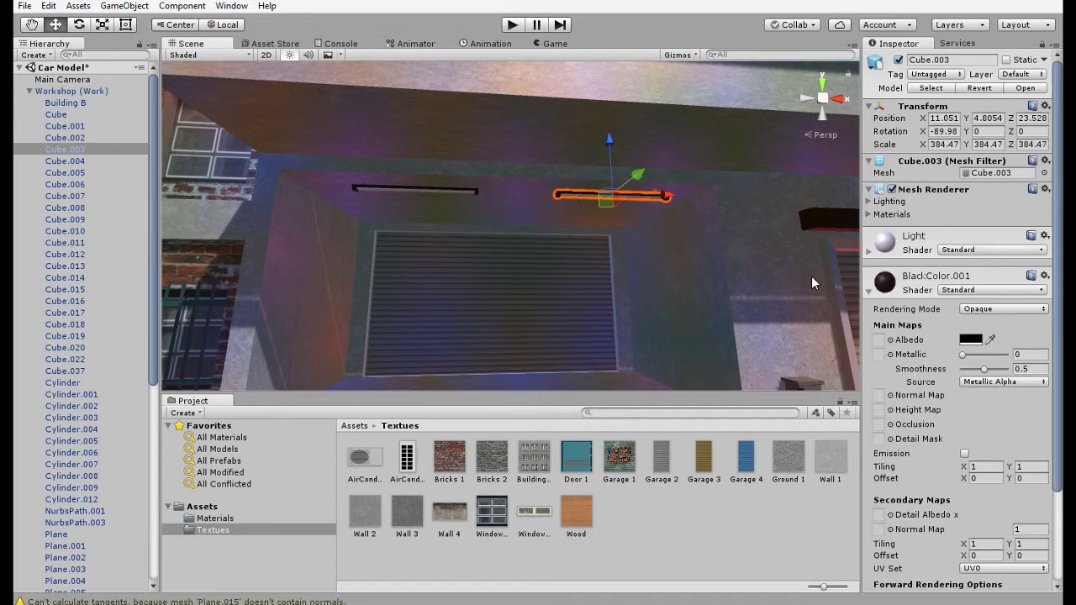
{"action": "left_click", "coordinate": [870, 252]}
{"action": "left_click", "coordinate": [969, 300]}
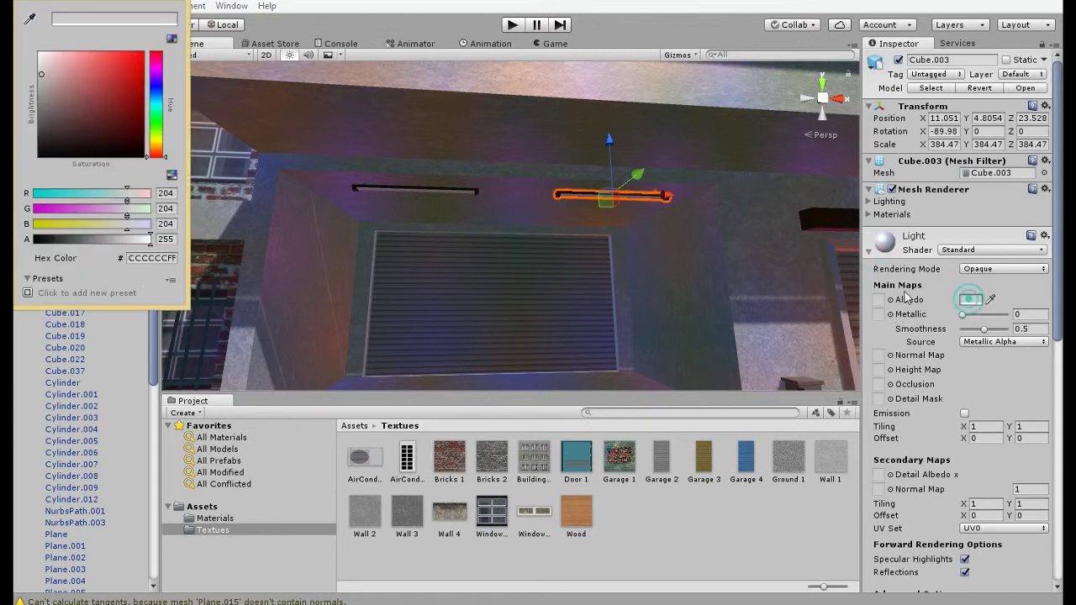
{"action": "left_click_drag", "start_coordinate": [157, 147], "coordinate": [156, 139]}
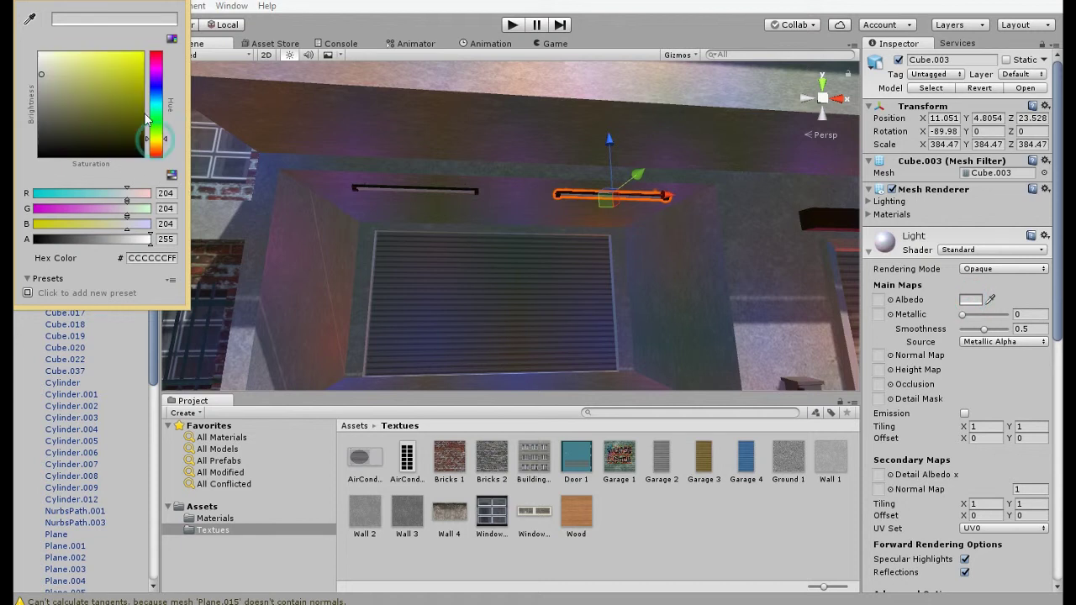
{"action": "left_click", "coordinate": [139, 84]}
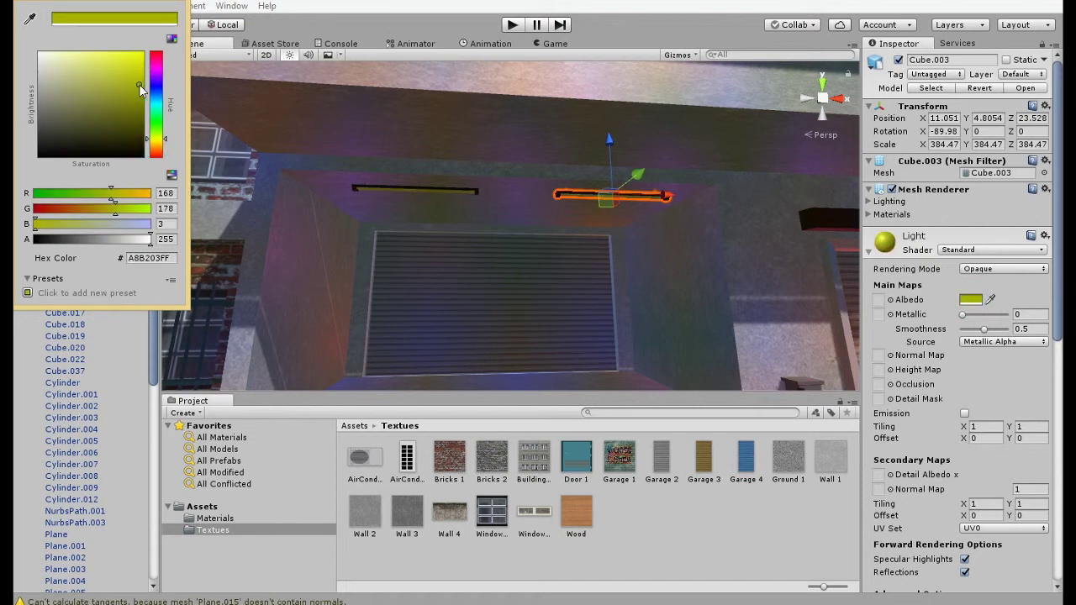
Close the colour picker for the Light material and deselect the ceiling light fixture
{"action": "left_click", "coordinate": [184, 3]}
{"action": "right_click_drag", "start_coordinate": [547, 212], "coordinate": [561, 300]}
{"action": "scroll", "coordinate": [545, 174], "scroll_direction": "up", "scroll_amount": 5}
{"action": "scroll", "coordinate": [585, 153], "scroll_direction": "down", "scroll_amount": 10}
{"action": "left_click", "coordinate": [583, 152]}
{"action": "scroll", "coordinate": [410, 289], "scroll_direction": "down", "scroll_amount": 3}
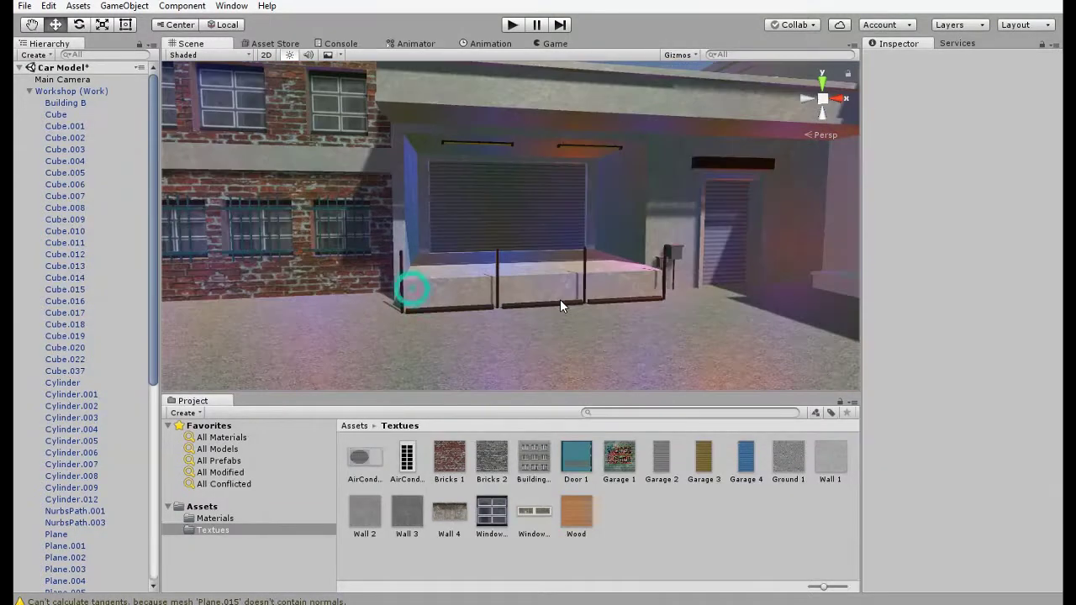
Select the multi-storey building above the parked car and assign the Wall 4 texture to its Wall 4 albedo
{"action": "right_click_drag", "start_coordinate": [662, 271], "coordinate": [361, 272]}
{"action": "right_click_drag", "start_coordinate": [507, 266], "coordinate": [328, 242]}
{"action": "scroll", "coordinate": [494, 256], "scroll_direction": "down", "scroll_amount": 3}
{"action": "scroll", "coordinate": [493, 256], "scroll_direction": "up", "scroll_amount": 3}
{"action": "right_click_drag", "start_coordinate": [501, 245], "coordinate": [528, 198]}
{"action": "left_click", "coordinate": [528, 198]}
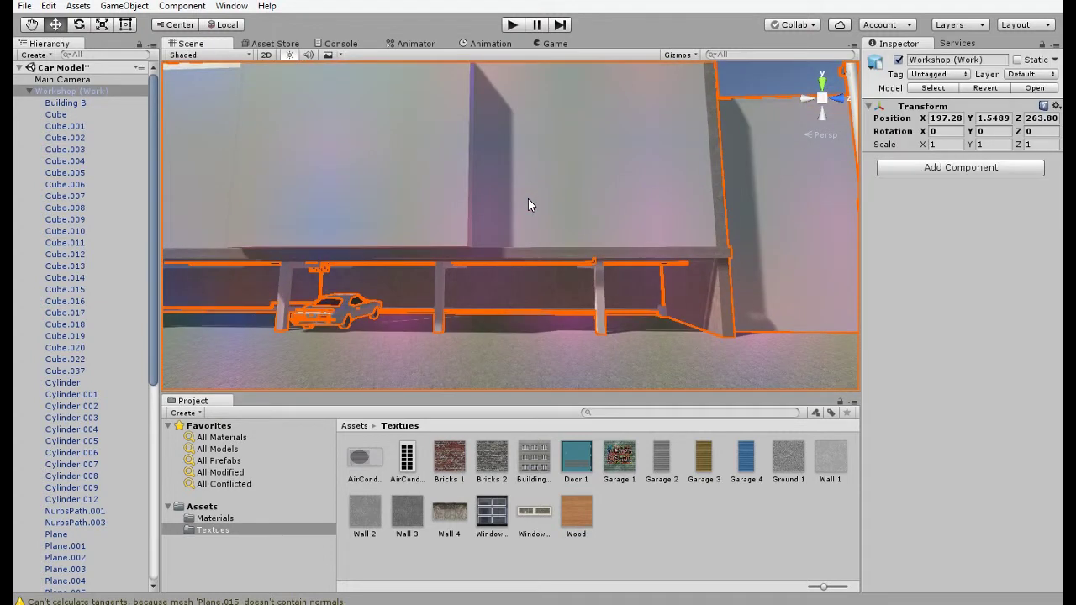
{"action": "left_click", "coordinate": [544, 194]}
{"action": "key", "text": "f"}
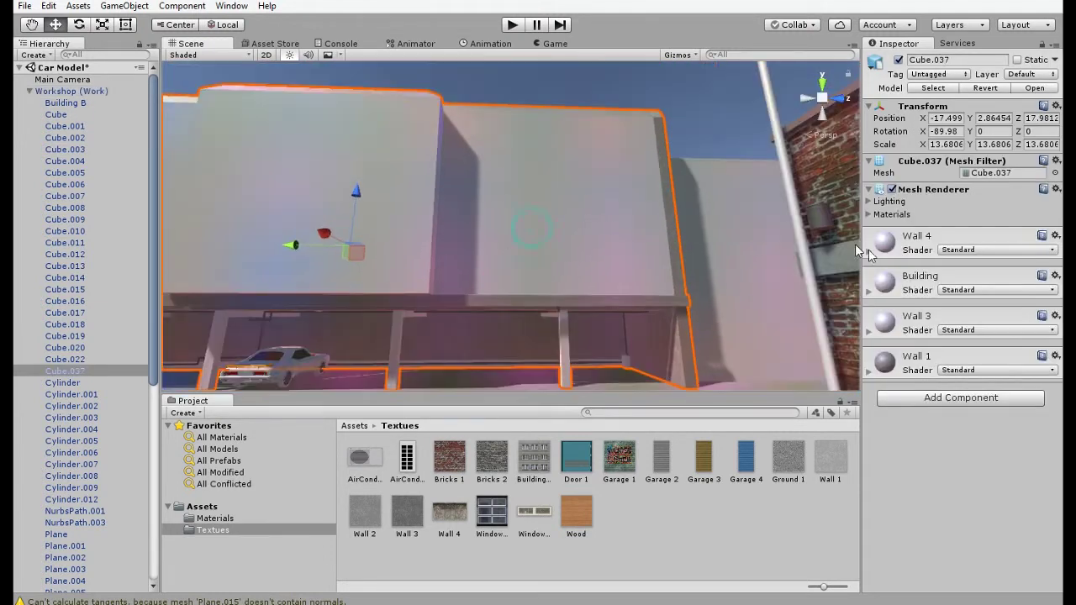
{"action": "left_click", "coordinate": [869, 250]}
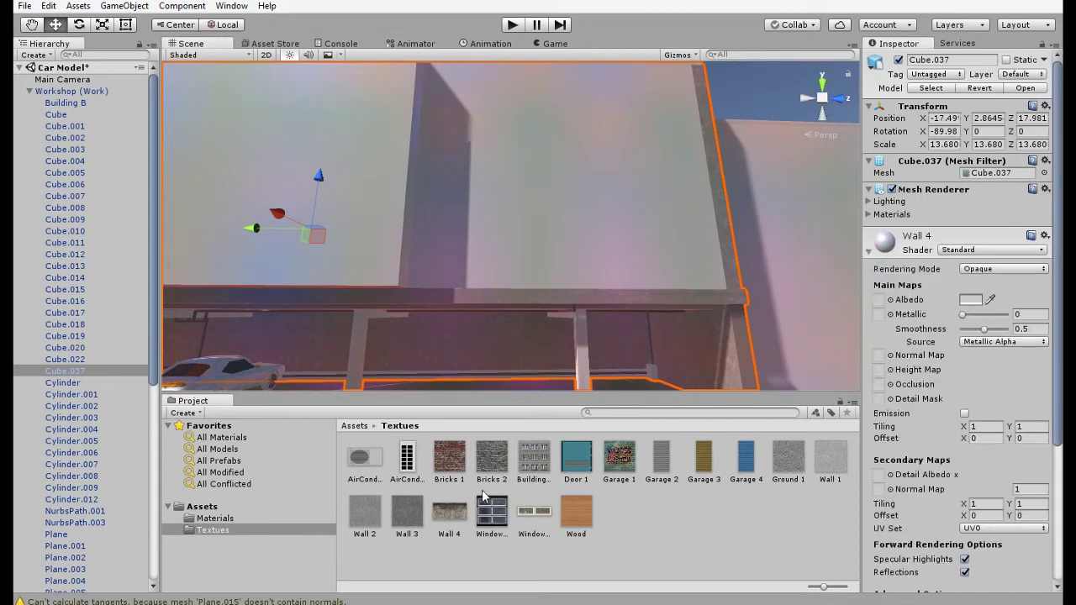
{"action": "left_click_drag", "start_coordinate": [455, 517], "coordinate": [878, 300]}
{"action": "left_click", "coordinate": [870, 252]}
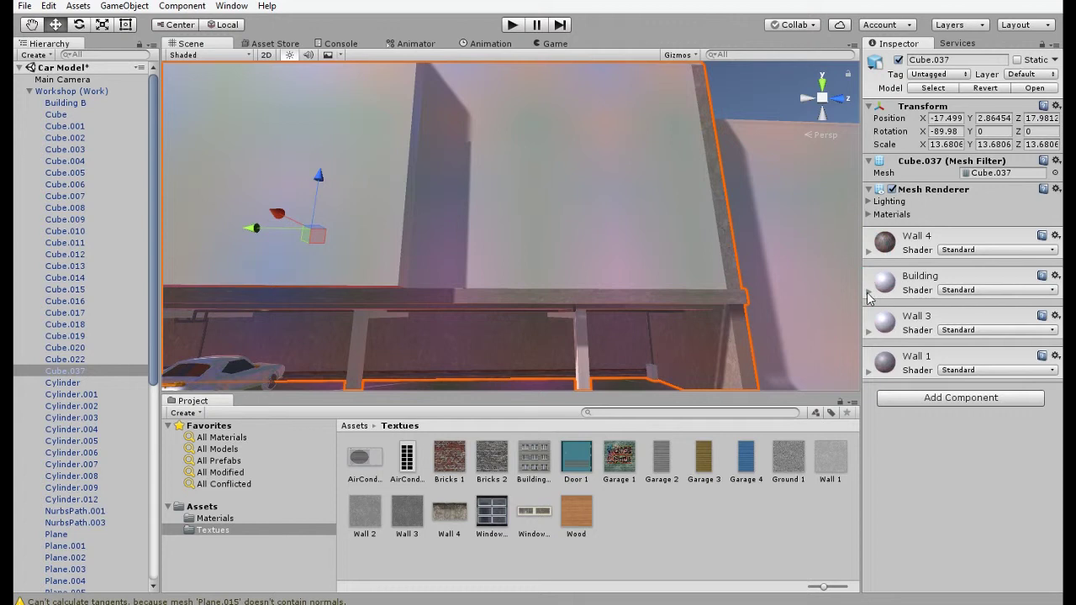
Assign the windowed building facade texture to the multi-storey building's Building albedo and the Wall 3 texture to its Wall 3 albedo
{"action": "left_click", "coordinate": [869, 292]}
{"action": "left_click_drag", "start_coordinate": [538, 464], "coordinate": [878, 341]}
{"action": "left_click", "coordinate": [870, 292]}
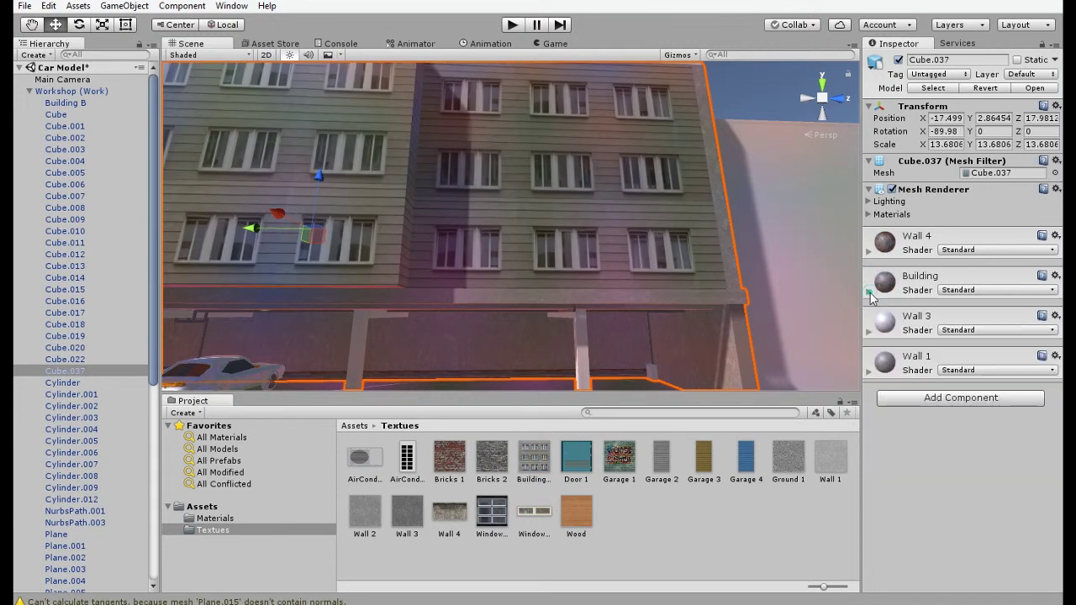
{"action": "left_click", "coordinate": [870, 330]}
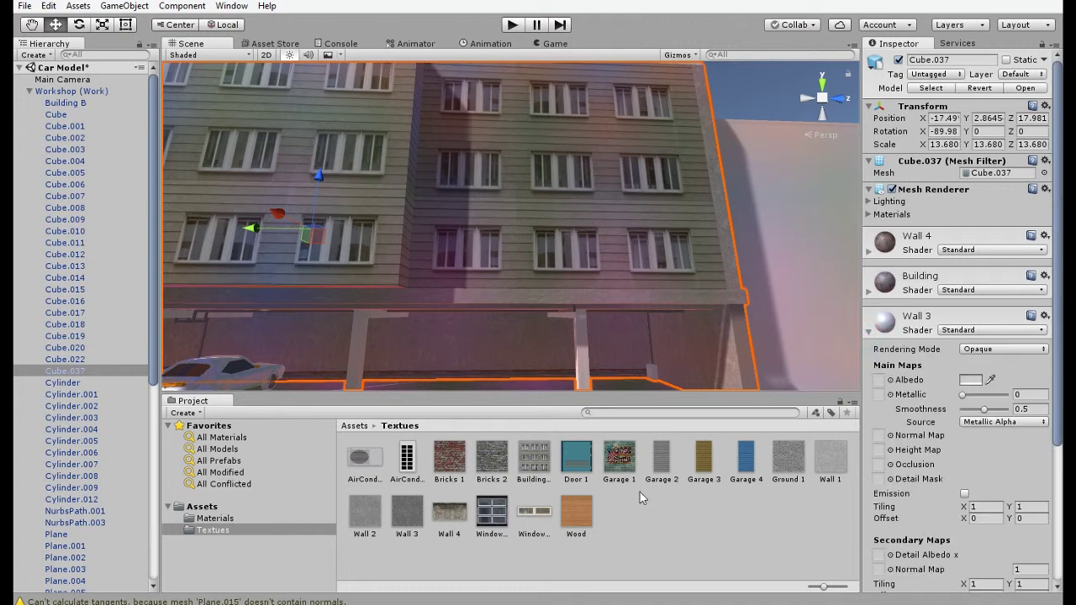
{"action": "left_click_drag", "start_coordinate": [401, 511], "coordinate": [878, 380]}
{"action": "right_click_drag", "start_coordinate": [679, 275], "coordinate": [475, 305]}
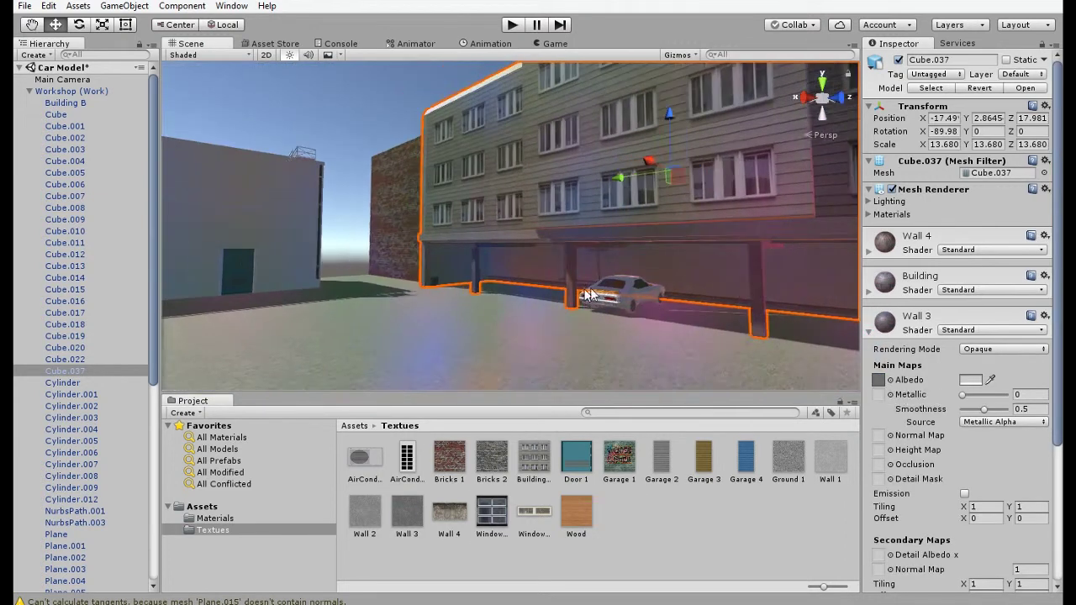
{"action": "right_click_drag", "start_coordinate": [624, 284], "coordinate": [841, 320]}
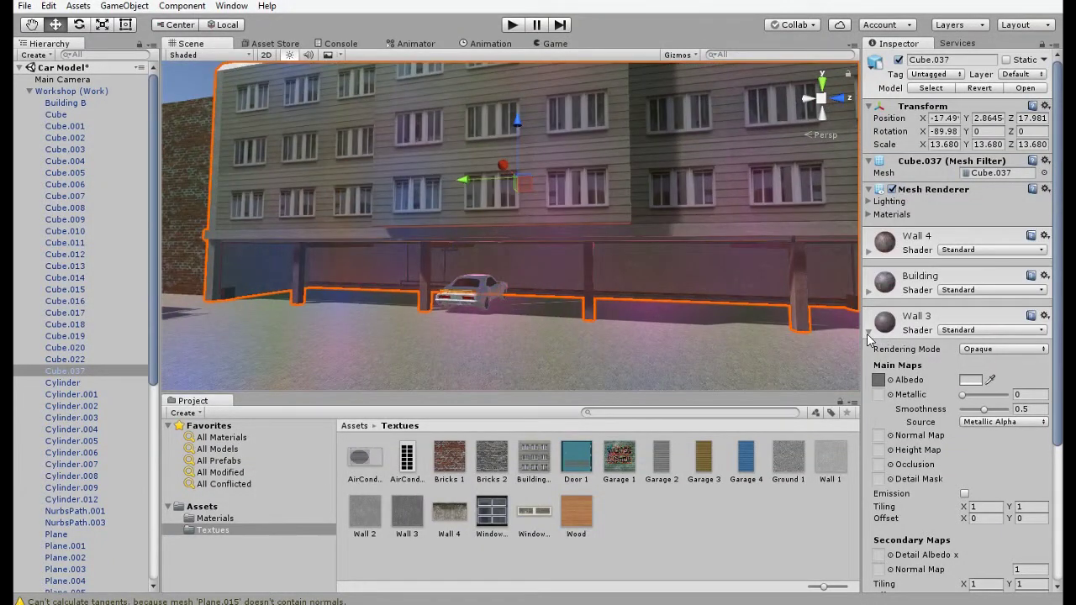
{"action": "left_click", "coordinate": [868, 333]}
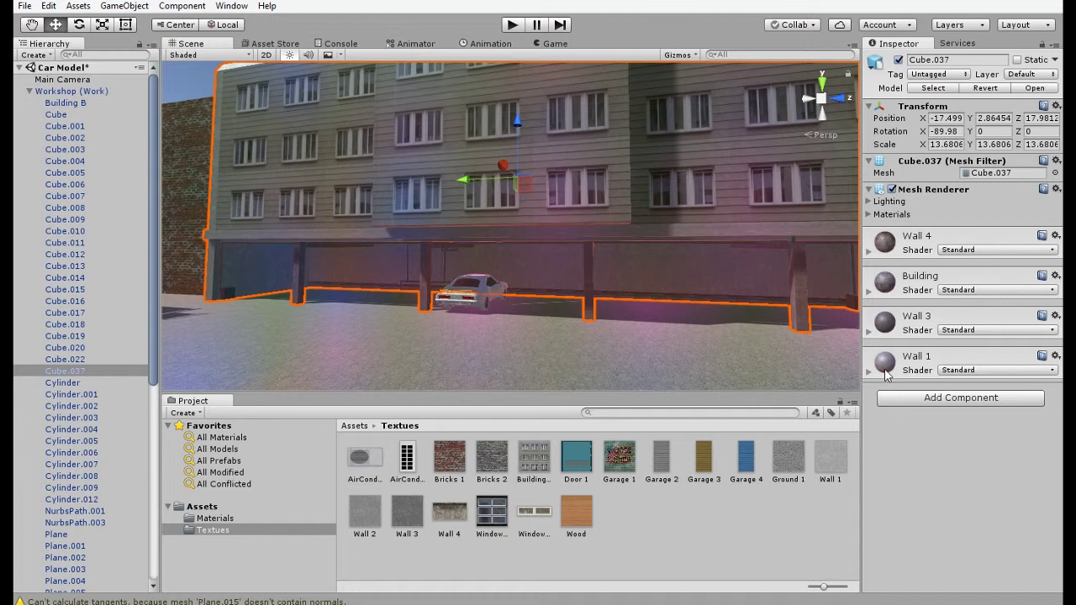
Select the blank wall between the multi-storey and red brick buildings and assign the Bricks 2 texture to its Bricks 2 albedo
{"action": "right_click_drag", "start_coordinate": [507, 296], "coordinate": [621, 263]}
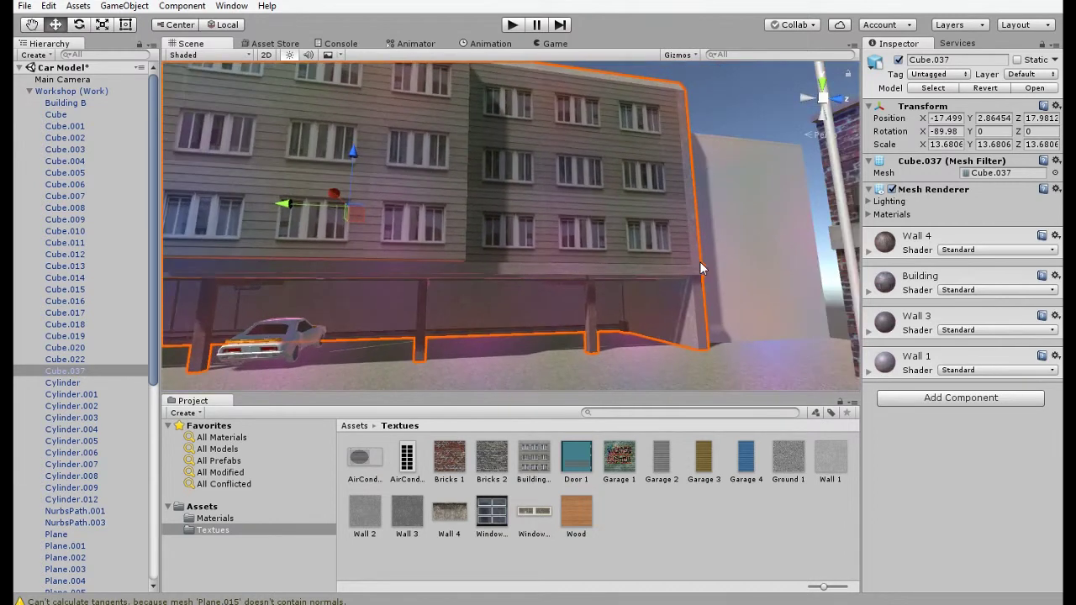
{"action": "right_click_drag", "start_coordinate": [699, 261], "coordinate": [688, 231]}
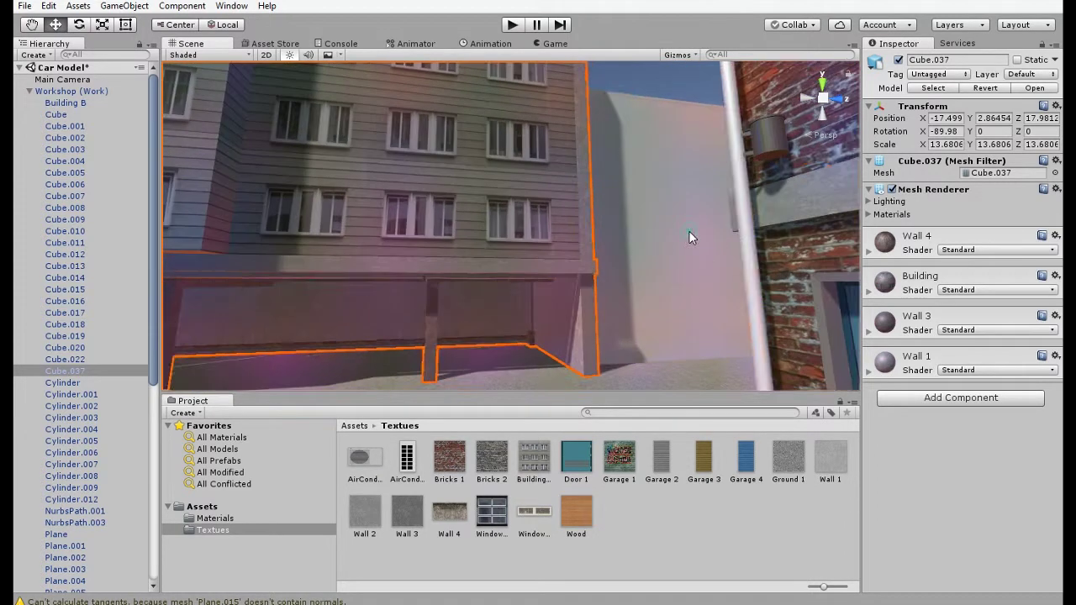
{"action": "left_click", "coordinate": [631, 248]}
{"action": "left_click", "coordinate": [645, 227]}
{"action": "right_click_drag", "start_coordinate": [573, 240], "coordinate": [599, 286]}
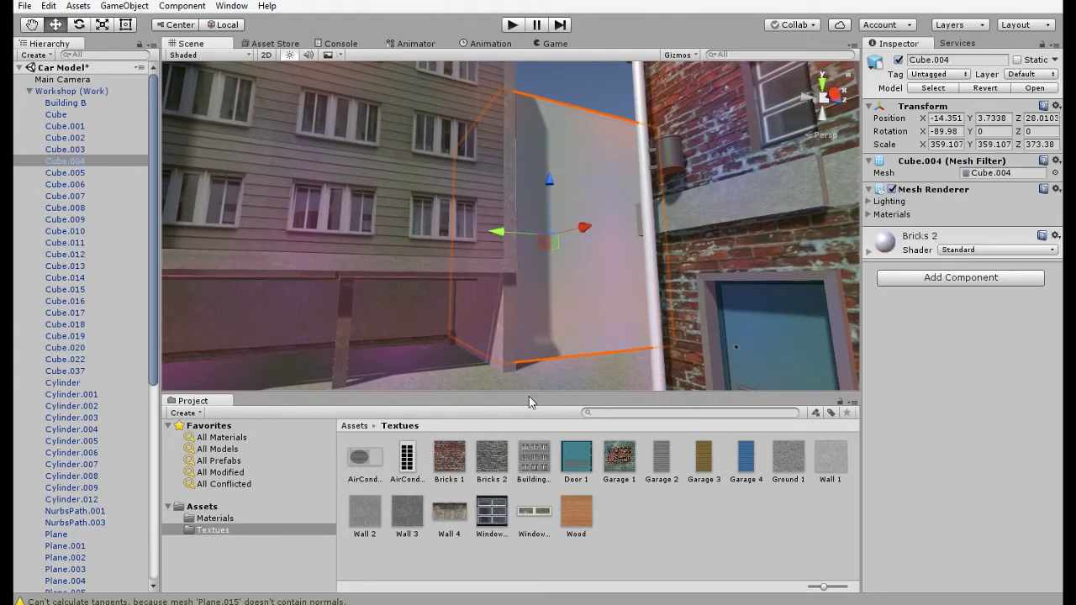
{"action": "left_click", "coordinate": [869, 250]}
{"action": "left_click_drag", "start_coordinate": [492, 458], "coordinate": [878, 299]}
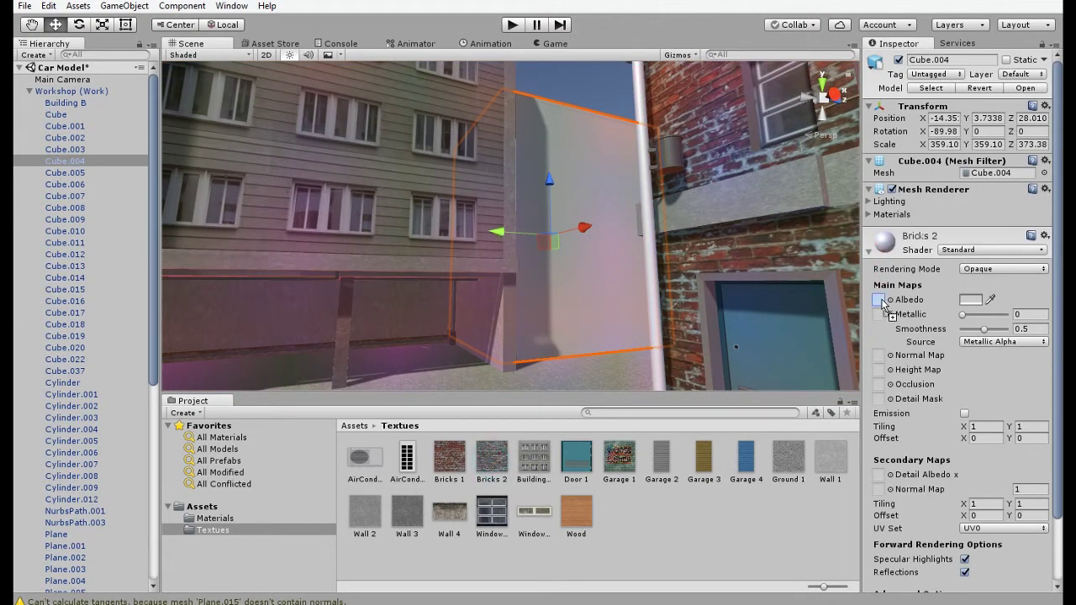
{"action": "left_click", "coordinate": [870, 252]}
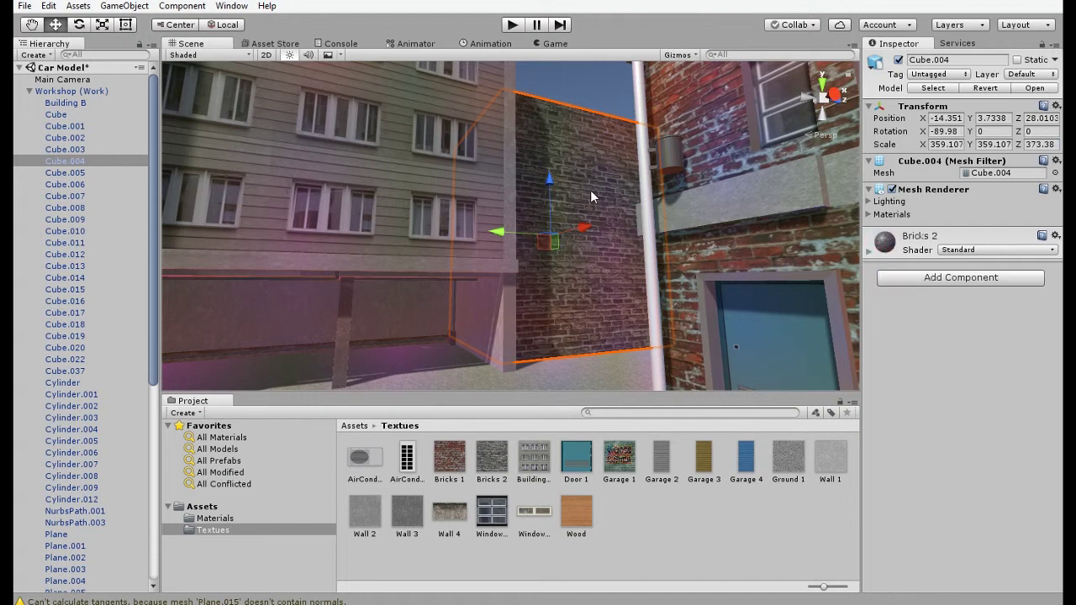
{"action": "left_click", "coordinate": [578, 98]}
Select the brick building with the fire escape and set its Black.001 albedo to near-black, hex 0F0606
{"action": "right_click_drag", "start_coordinate": [575, 192], "coordinate": [326, 228]}
{"action": "right_click_drag", "start_coordinate": [630, 160], "coordinate": [490, 143]}
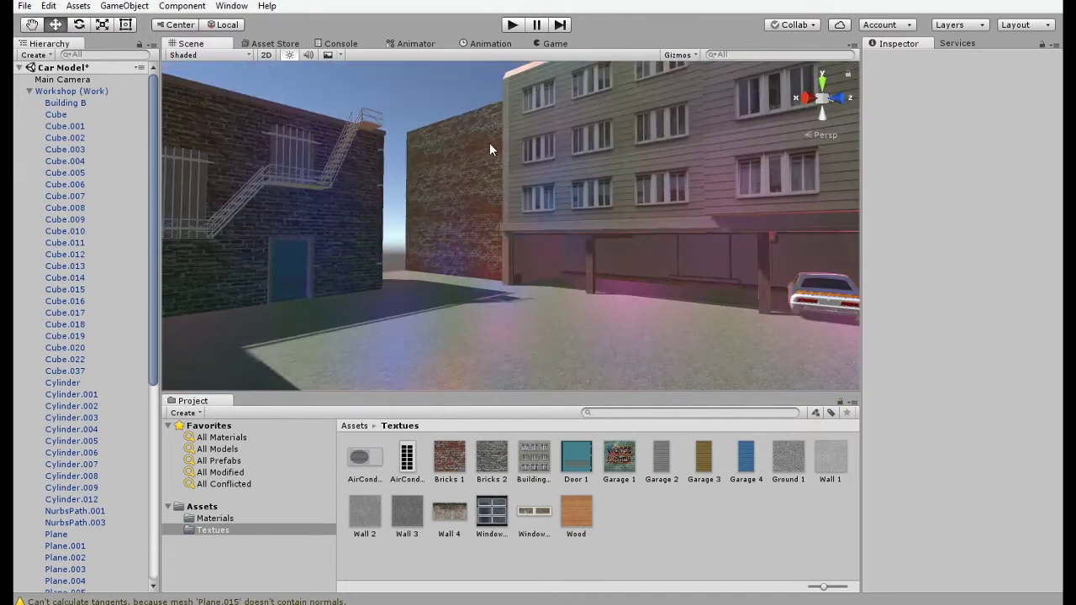
{"action": "right_click_drag", "start_coordinate": [528, 211], "coordinate": [500, 183]}
{"action": "scroll", "coordinate": [377, 217], "scroll_direction": "up", "scroll_amount": 4}
{"action": "left_click", "coordinate": [507, 199]}
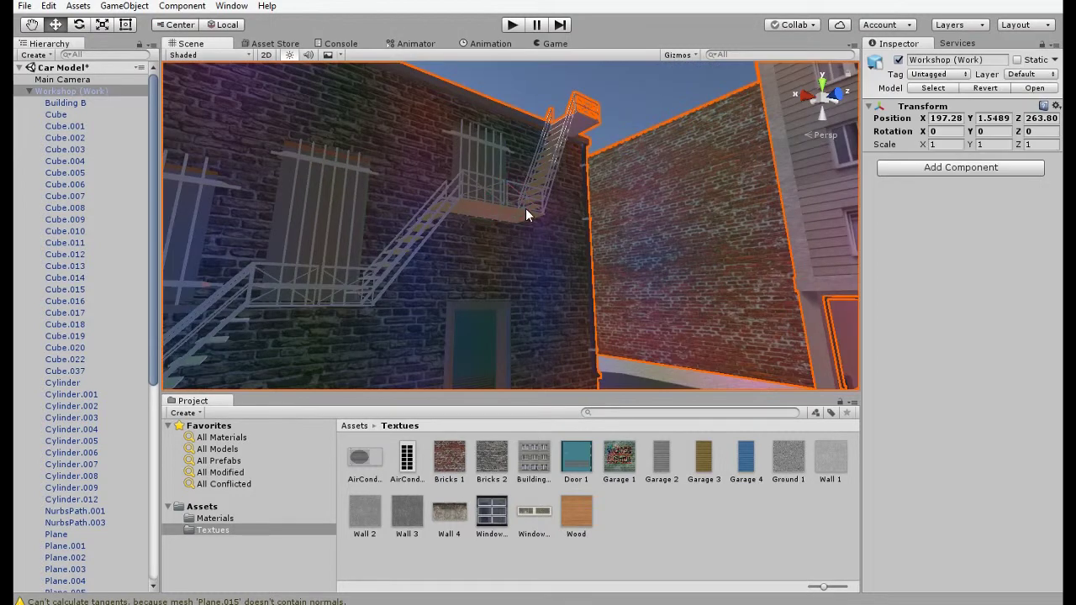
{"action": "left_click", "coordinate": [525, 208]}
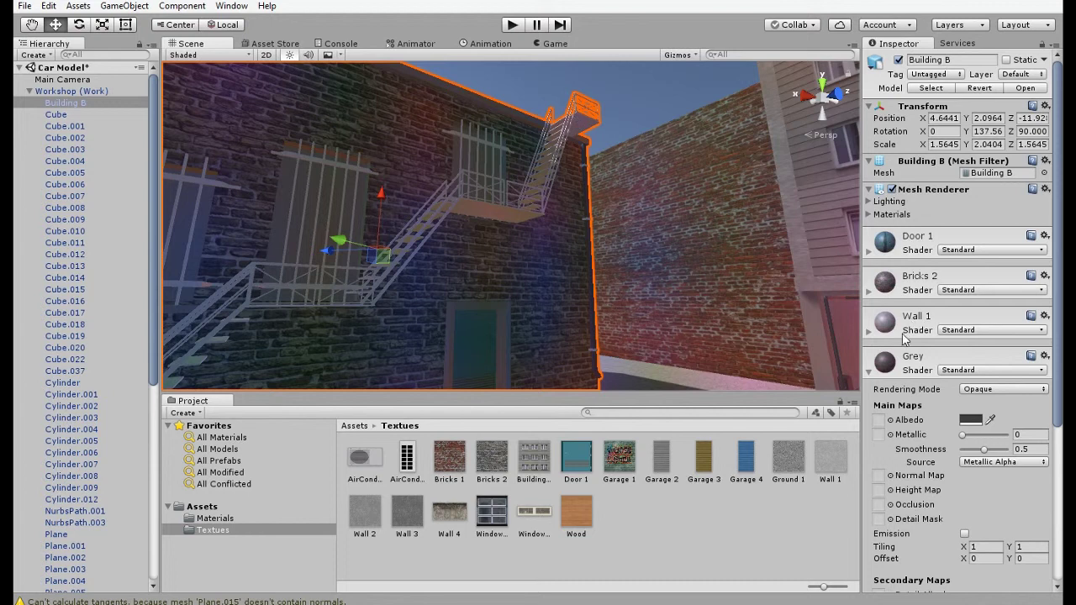
{"action": "scroll", "coordinate": [904, 338], "scroll_direction": "down", "scroll_amount": 4}
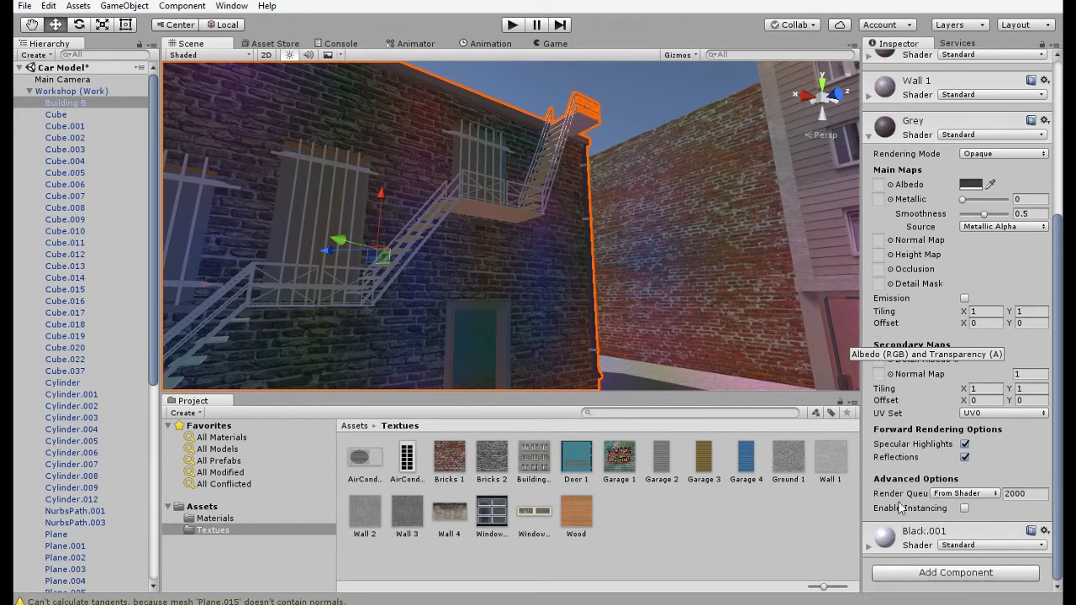
{"action": "left_click", "coordinate": [869, 544]}
{"action": "scroll", "coordinate": [902, 552], "scroll_direction": "down", "scroll_amount": 3}
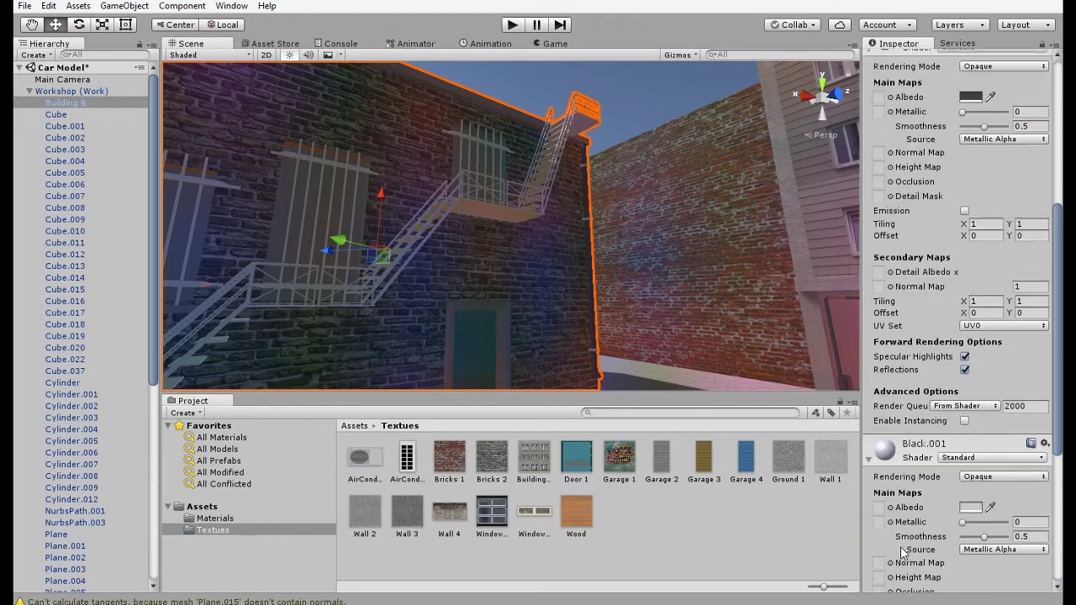
{"action": "scroll", "coordinate": [902, 551], "scroll_direction": "down", "scroll_amount": 1}
{"action": "left_click", "coordinate": [971, 464]}
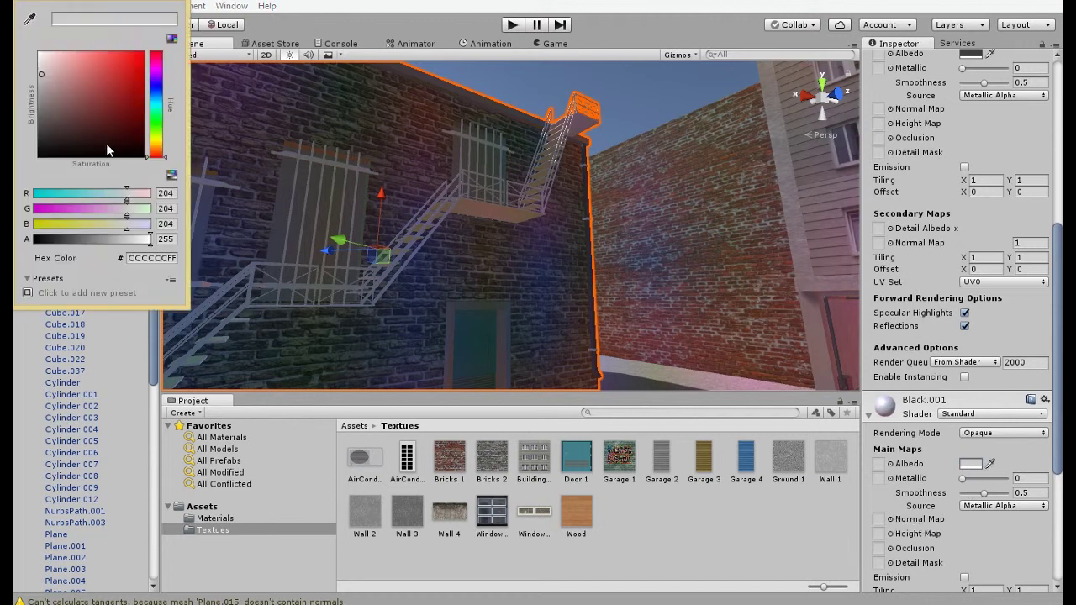
{"action": "left_click", "coordinate": [104, 151]}
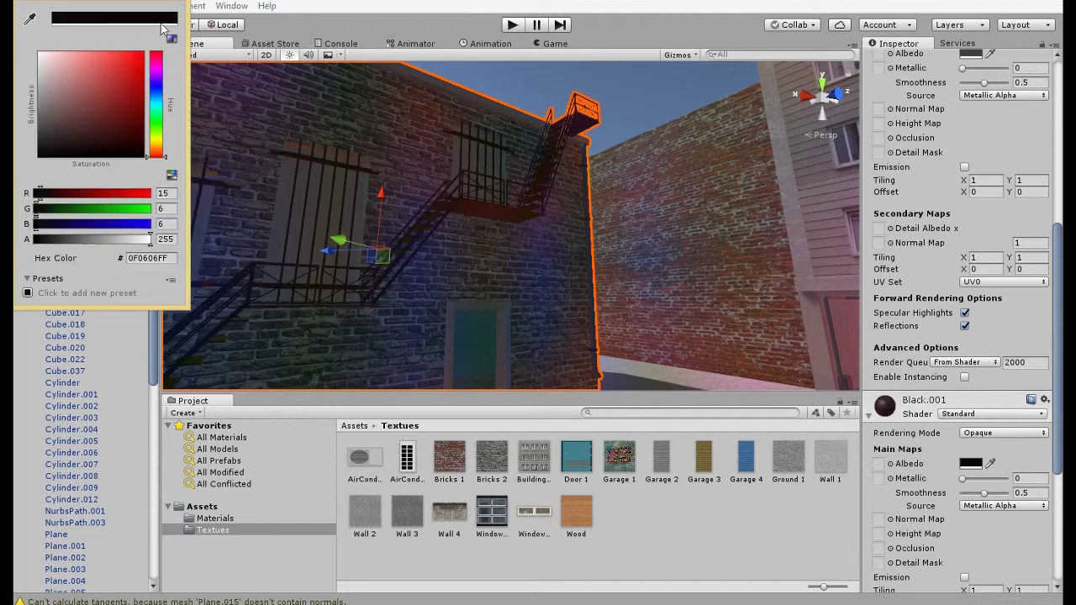
{"action": "right_click_drag", "start_coordinate": [592, 220], "coordinate": [486, 88]}
{"action": "left_click", "coordinate": [487, 88]}
Select the untextured corner building beside the fire-escape building and set its BlackColor albedo to dark grey, hex 1E1E1E
{"action": "right_click_drag", "start_coordinate": [543, 225], "coordinate": [564, 294]}
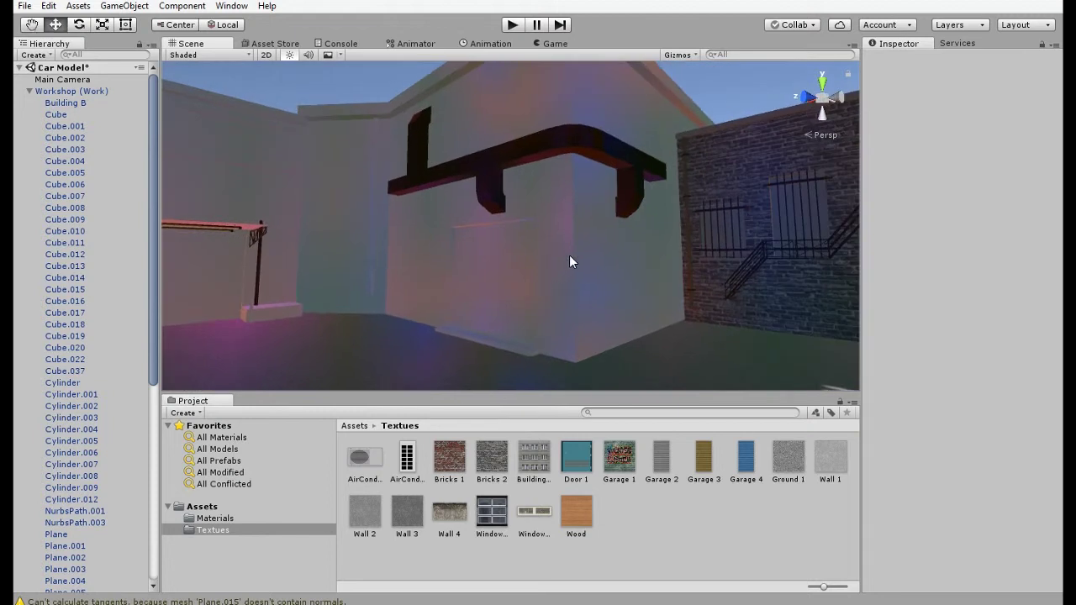
{"action": "left_click", "coordinate": [569, 256]}
{"action": "mouse_move", "coordinate": [569, 256]}
{"action": "right_mouse_down"}
{"action": "mouse_move", "coordinate": [568, 273]}
{"action": "mouse_move", "coordinate": [556, 270]}
{"action": "right_mouse_up"}
{"action": "left_click", "coordinate": [550, 271]}
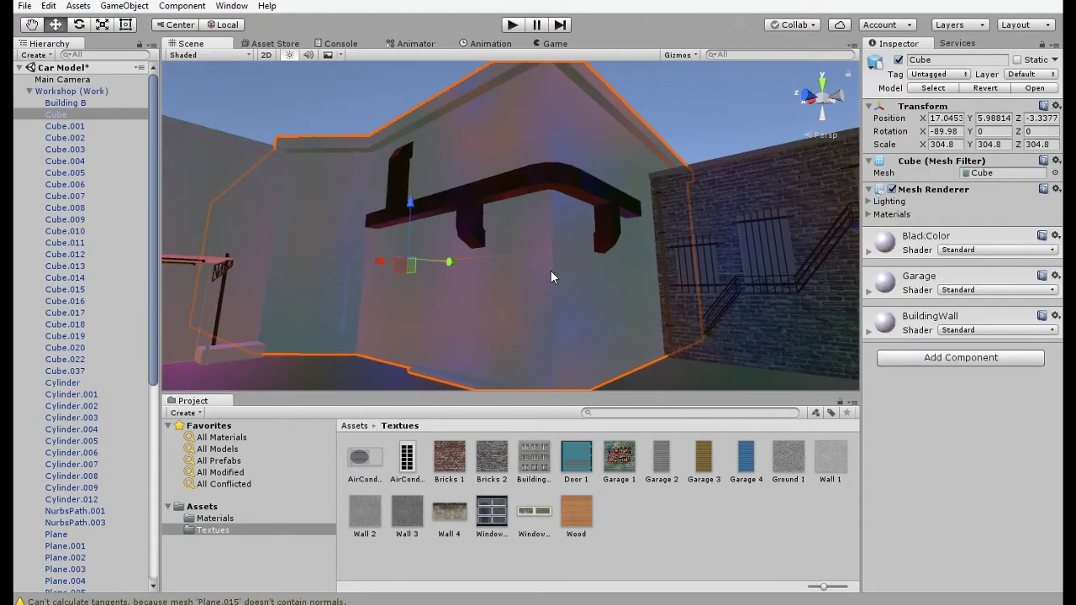
{"action": "left_click", "coordinate": [869, 252]}
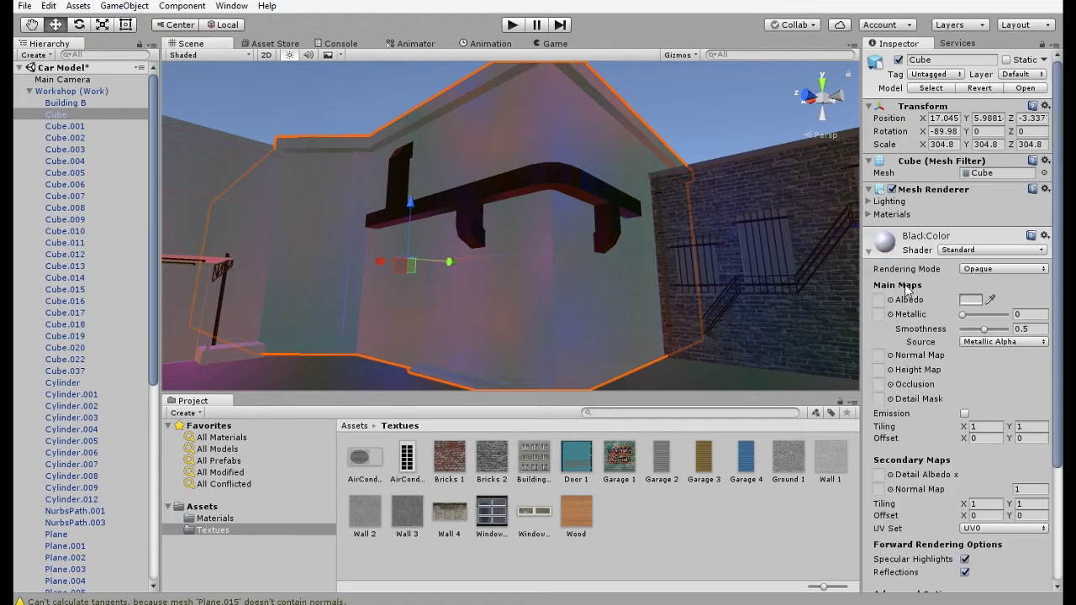
{"action": "left_click", "coordinate": [971, 300]}
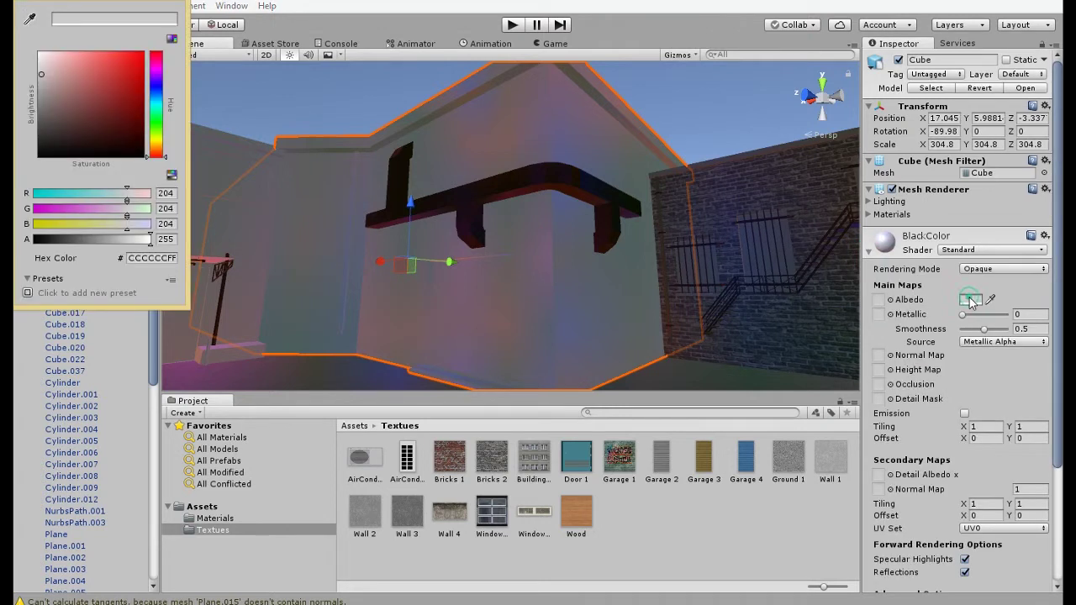
{"action": "left_click", "coordinate": [49, 142]}
{"action": "left_click", "coordinate": [38, 141]}
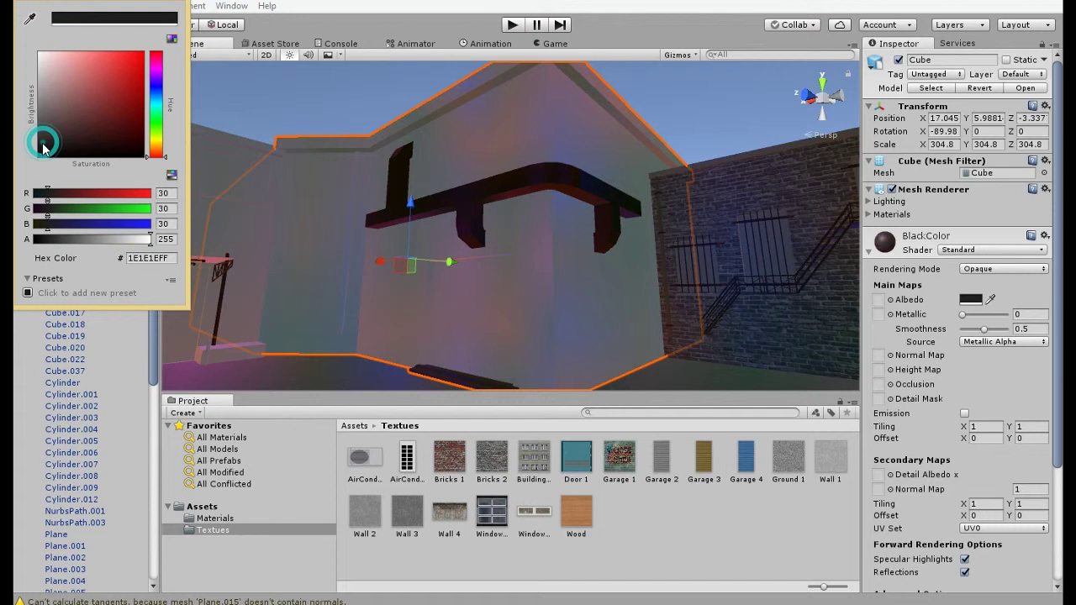
{"action": "left_click", "coordinate": [178, 1]}
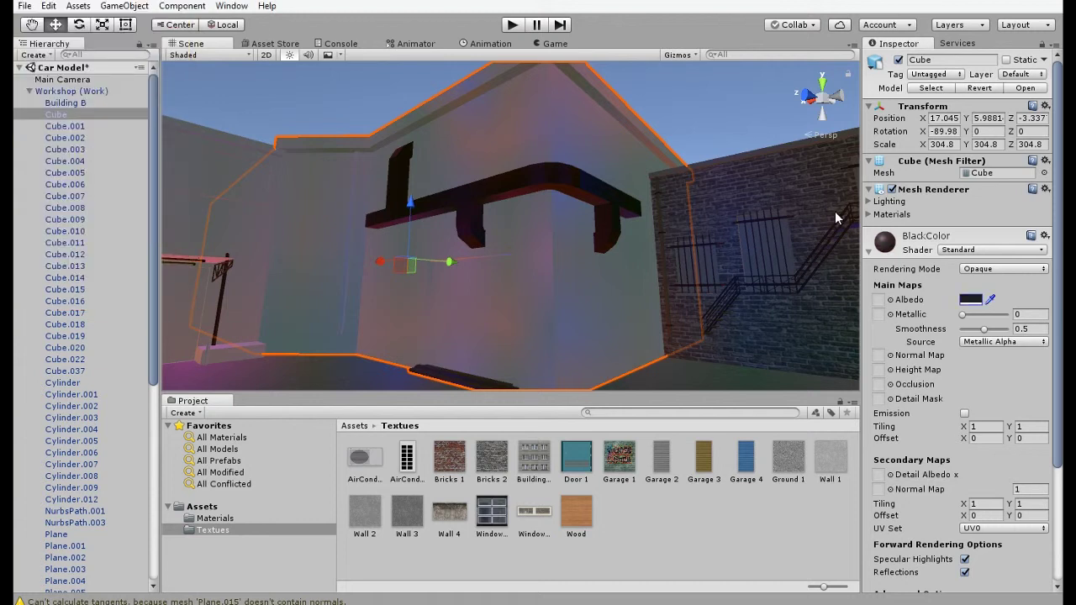
{"action": "left_click", "coordinate": [868, 252]}
Try the Garage 4 texture on the corner building's Garage albedo and replace it with Garage 2
{"action": "left_click", "coordinate": [869, 290]}
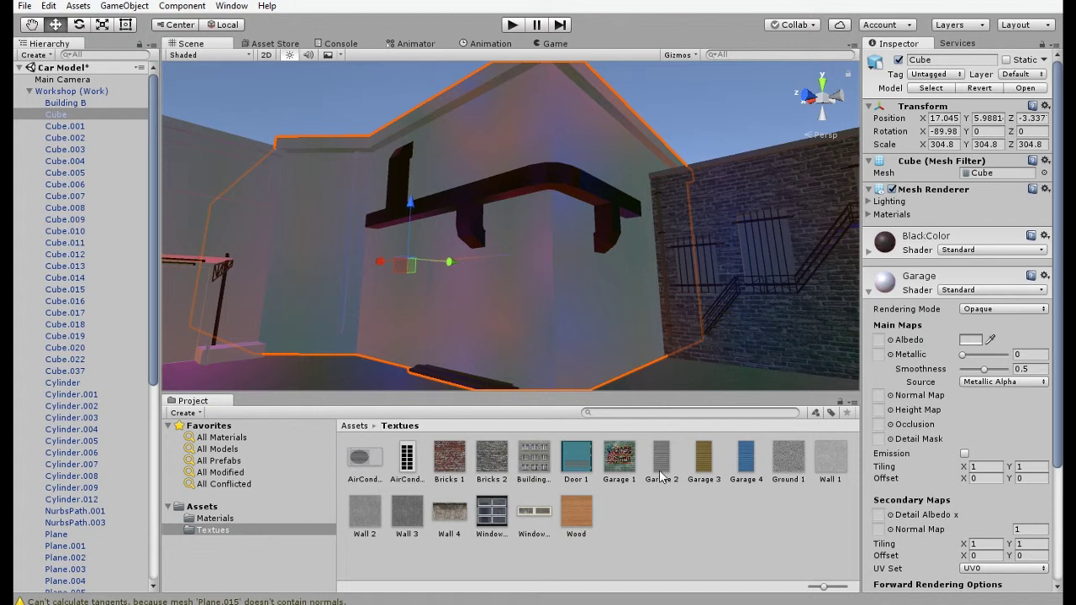
{"action": "left_click_drag", "start_coordinate": [743, 467], "coordinate": [880, 343]}
{"action": "right_click_drag", "start_coordinate": [521, 265], "coordinate": [523, 269]}
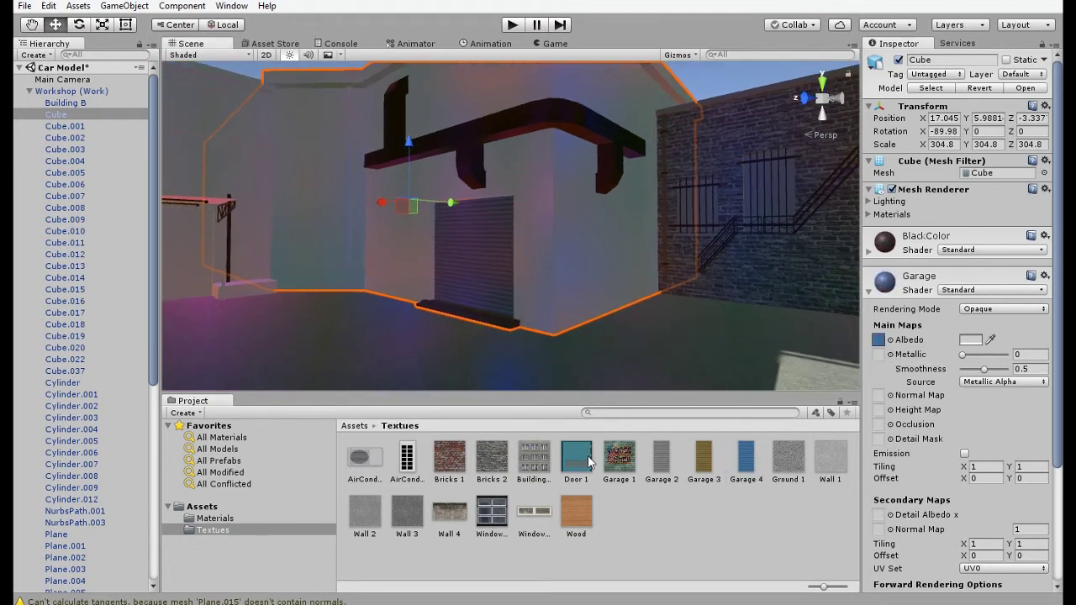
{"action": "left_click_drag", "start_coordinate": [661, 465], "coordinate": [878, 339]}
{"action": "right_click_drag", "start_coordinate": [570, 287], "coordinate": [633, 182]}
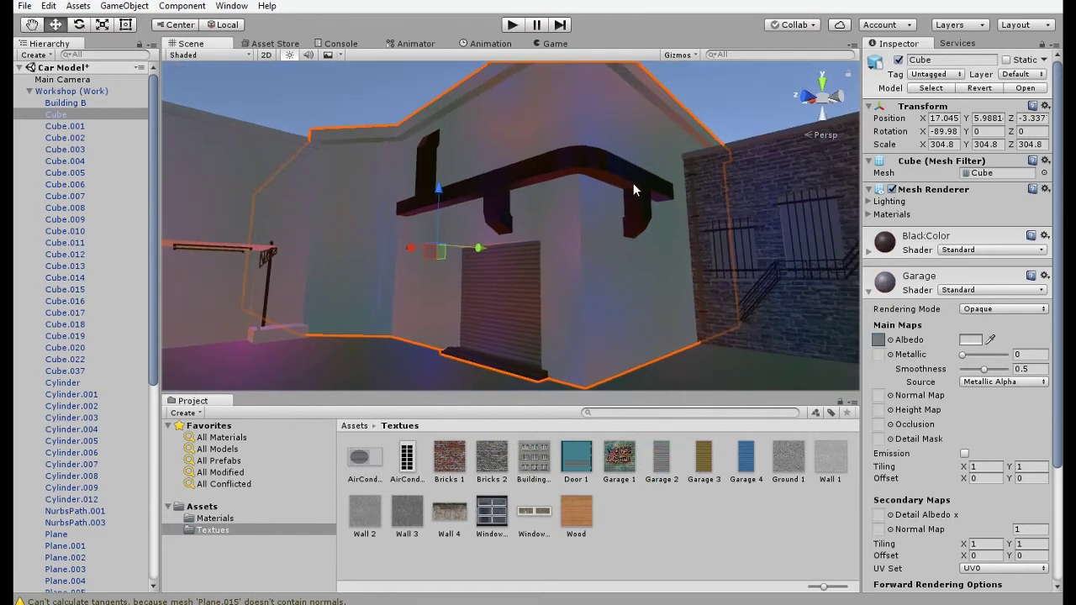
{"action": "left_click", "coordinate": [724, 122]}
{"action": "right_click_drag", "start_coordinate": [622, 220], "coordinate": [555, 256]}
{"action": "scroll", "coordinate": [559, 249], "scroll_direction": "down", "scroll_amount": 3}
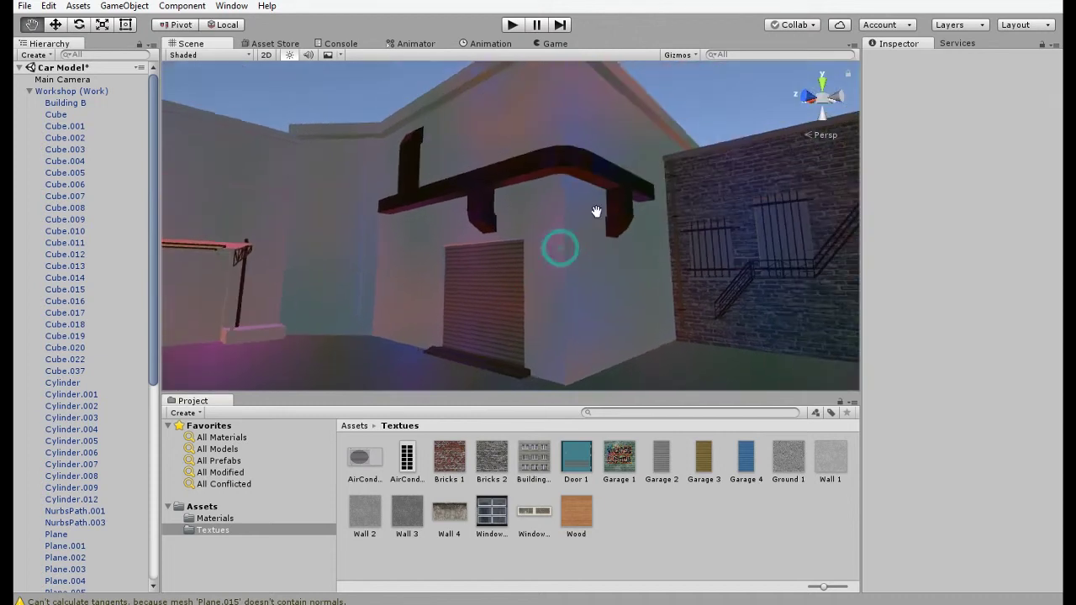
Select the corner building and assign the Wall 1 texture to its BuildingWall albedo
{"action": "left_click", "coordinate": [55, 25]}
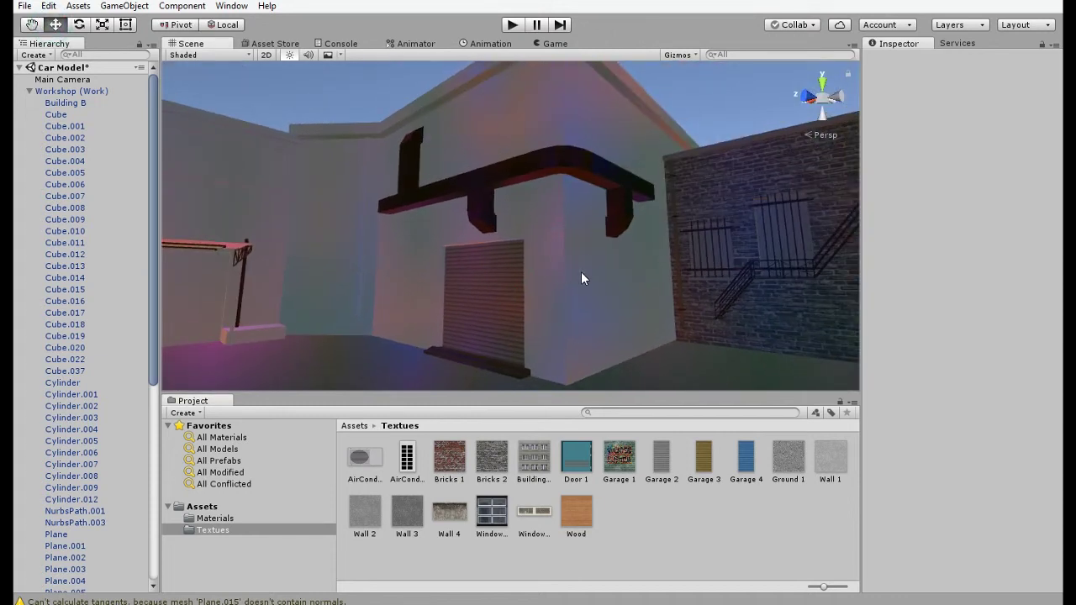
{"action": "left_click", "coordinate": [583, 272]}
{"action": "left_click", "coordinate": [551, 263]}
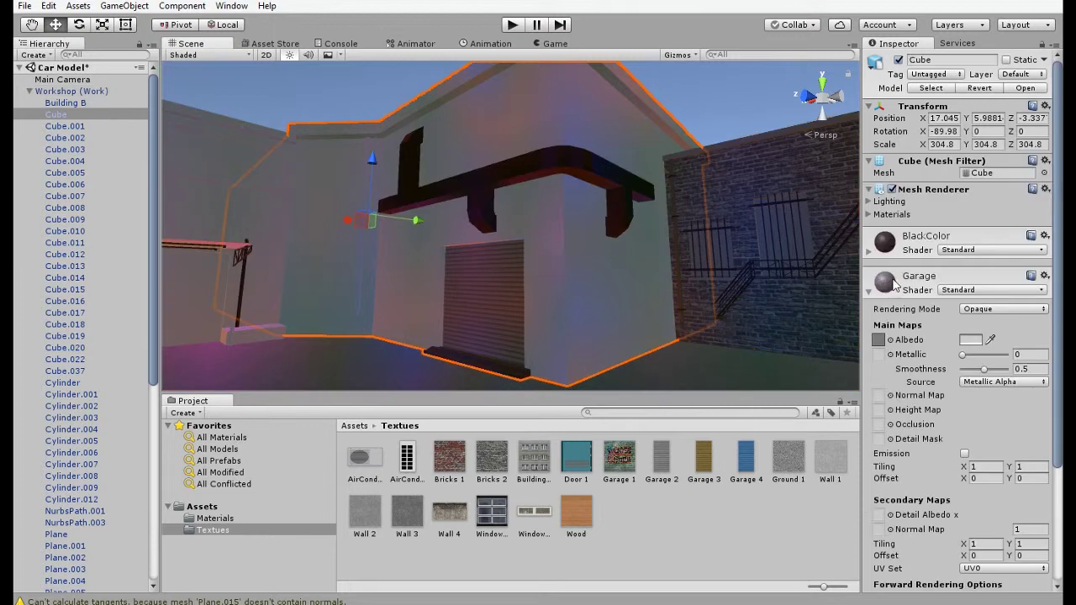
{"action": "left_click", "coordinate": [869, 291]}
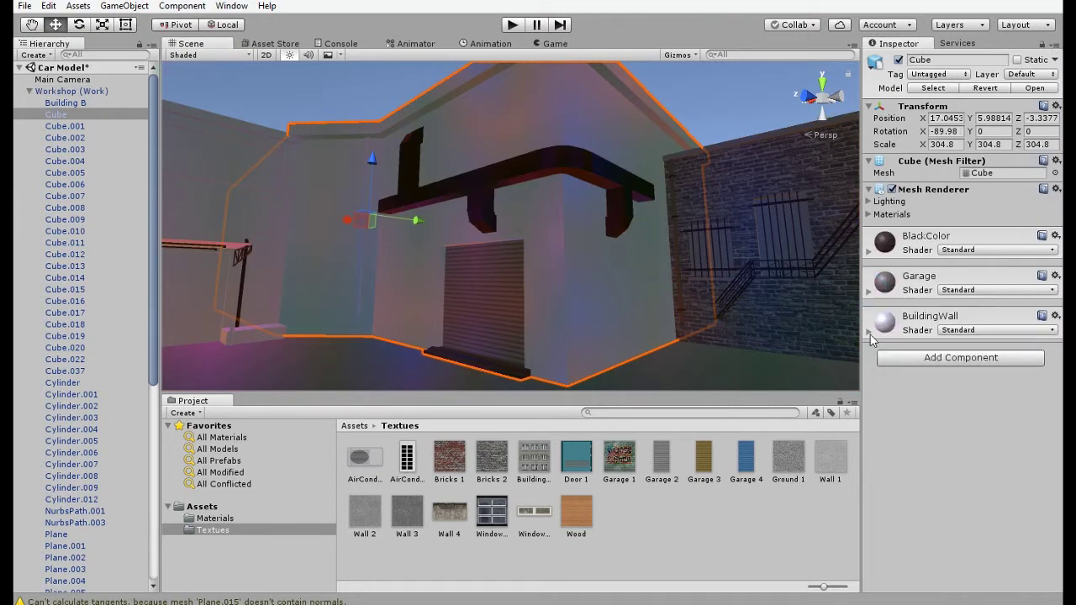
{"action": "left_click", "coordinate": [869, 334]}
{"action": "left_click_drag", "start_coordinate": [838, 466], "coordinate": [880, 380]}
{"action": "right_click_drag", "start_coordinate": [639, 290], "coordinate": [486, 187]}
{"action": "left_click", "coordinate": [484, 182]}
{"action": "right_click_drag", "start_coordinate": [517, 247], "coordinate": [486, 295]}
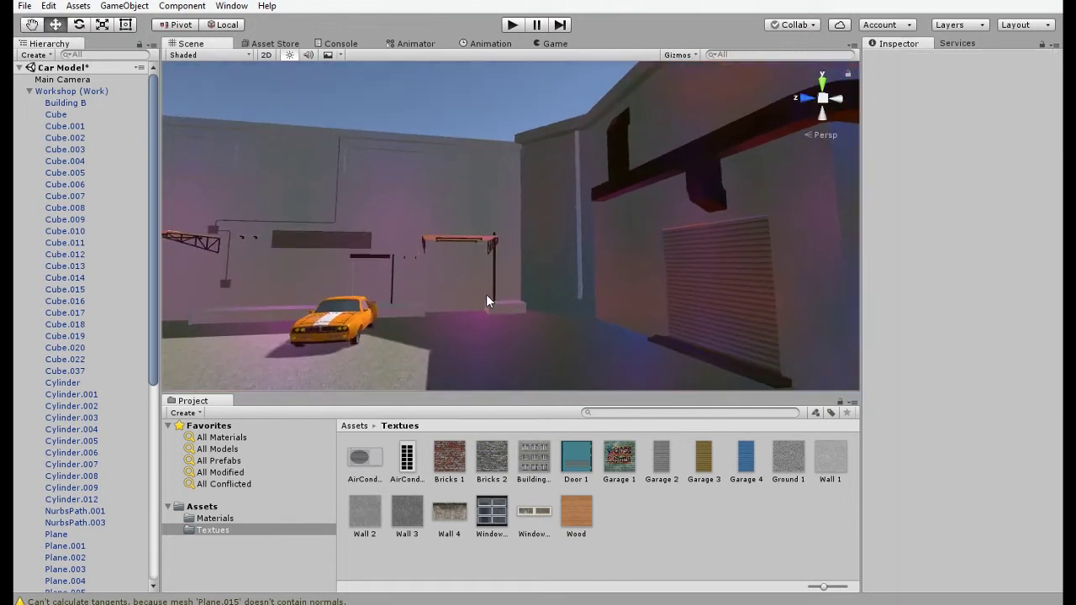
Assign the Wall 2 texture to the corner building's BuildingWall albedo
{"action": "right_click_drag", "start_coordinate": [549, 277], "coordinate": [612, 270]}
{"action": "left_click", "coordinate": [556, 287]}
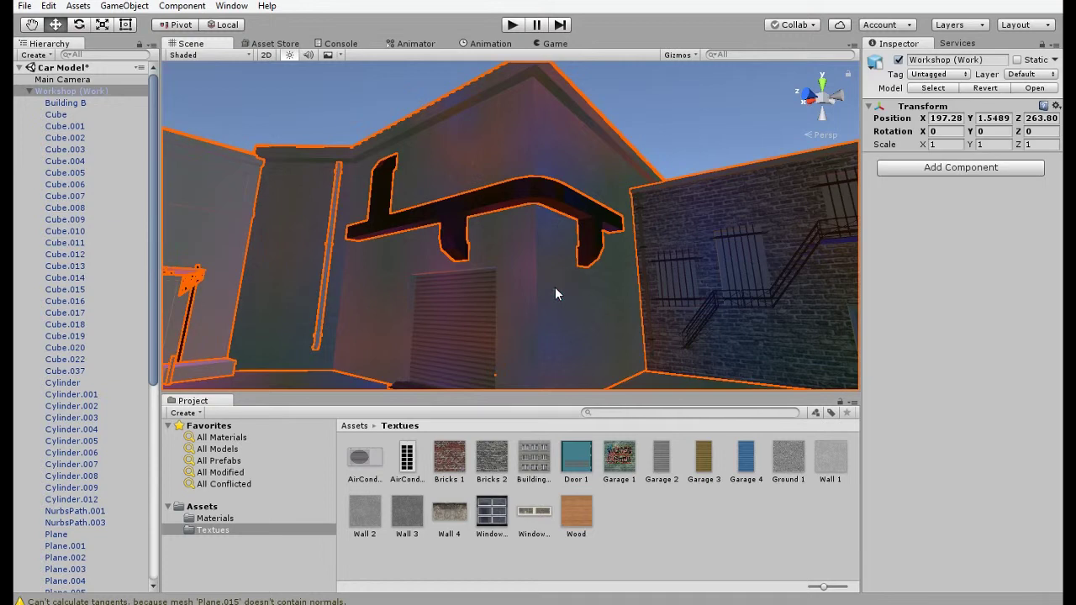
{"action": "left_click", "coordinate": [553, 285]}
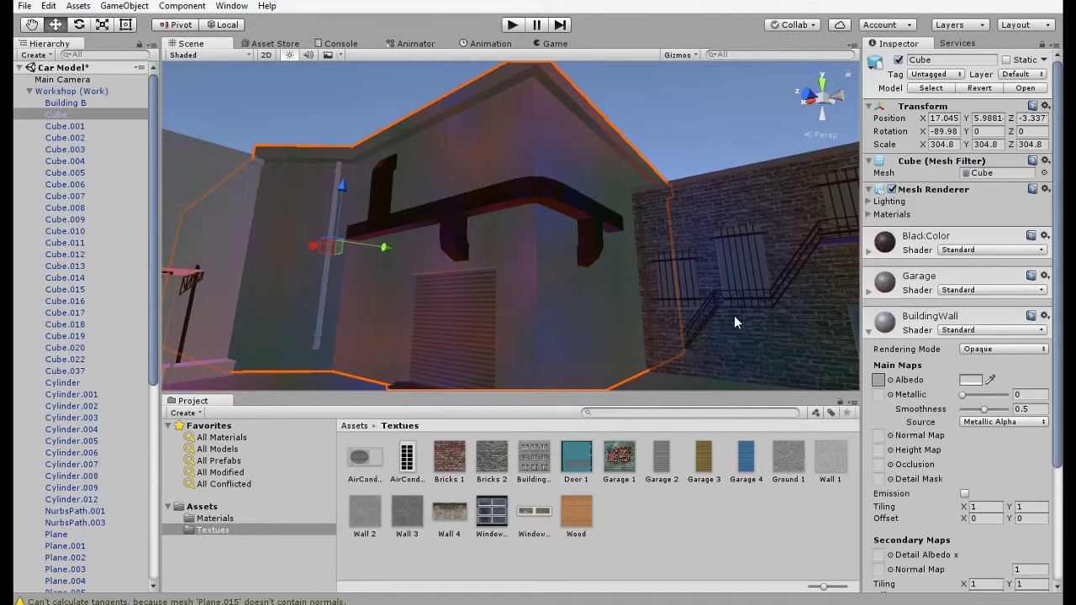
{"action": "right_click_drag", "start_coordinate": [679, 252], "coordinate": [811, 310]}
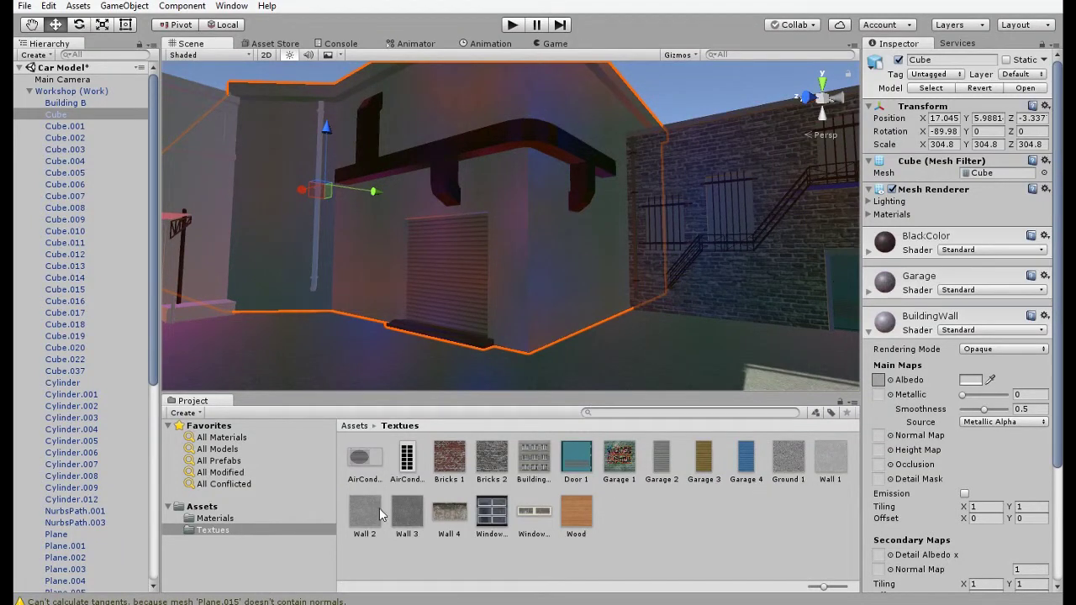
{"action": "left_click_drag", "start_coordinate": [365, 510], "coordinate": [883, 391]}
{"action": "right_click_drag", "start_coordinate": [632, 294], "coordinate": [465, 231]}
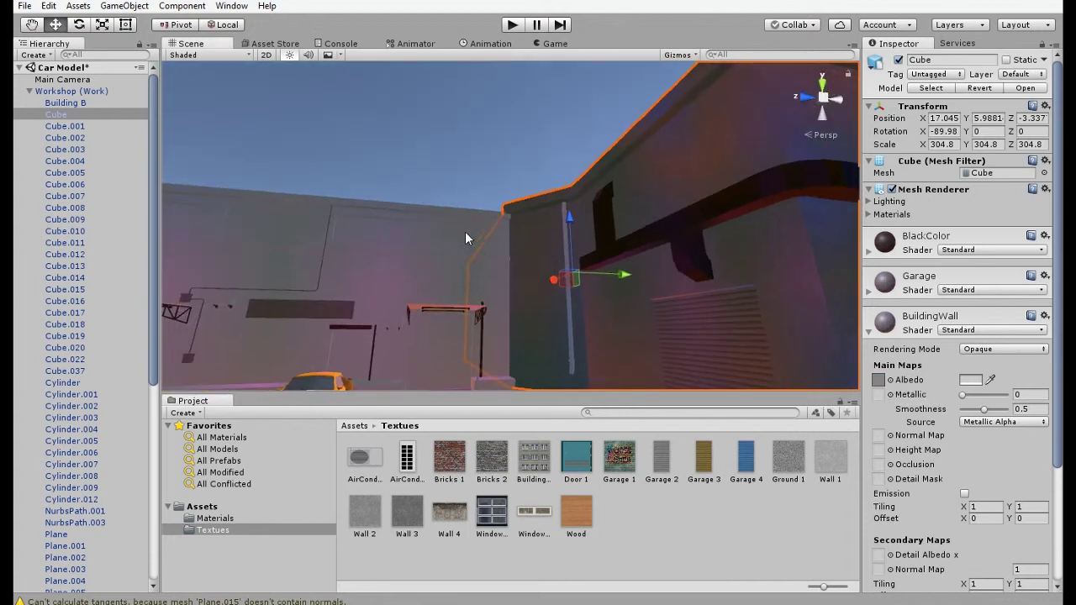
{"action": "left_click", "coordinate": [446, 173]}
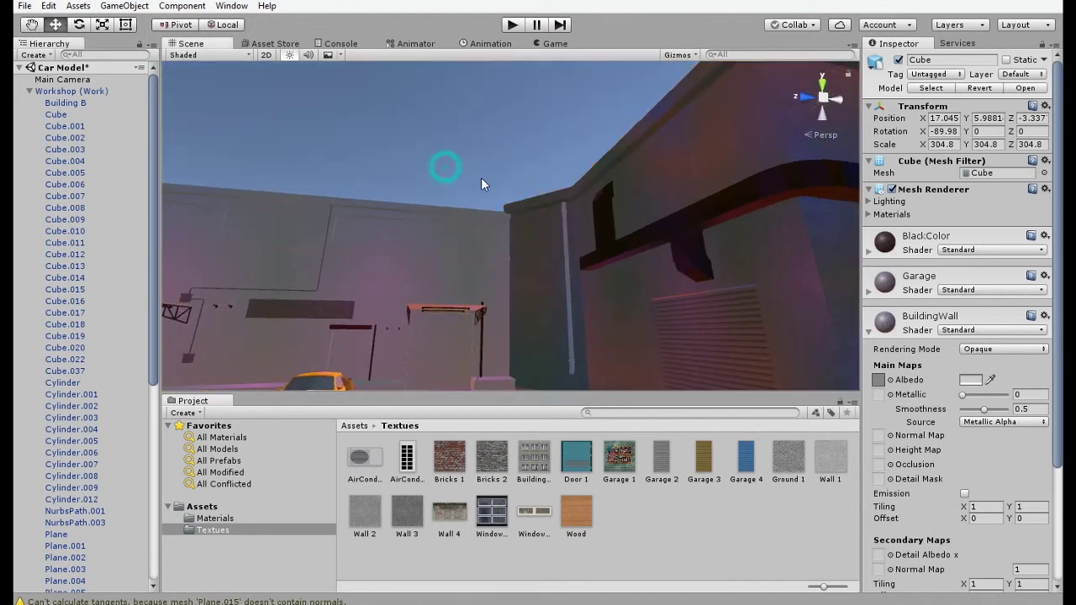
Select the long workshop building behind the orange car and assign the Bricks 2 texture to its Bricks albedo
{"action": "mouse_move", "coordinate": [480, 177]}
{"action": "right_mouse_down"}
{"action": "mouse_move", "coordinate": [353, 235]}
{"action": "mouse_move", "coordinate": [459, 221]}
{"action": "mouse_move", "coordinate": [471, 198]}
{"action": "mouse_move", "coordinate": [453, 193]}
{"action": "mouse_move", "coordinate": [486, 170]}
{"action": "right_mouse_up"}
{"action": "left_click", "coordinate": [485, 172]}
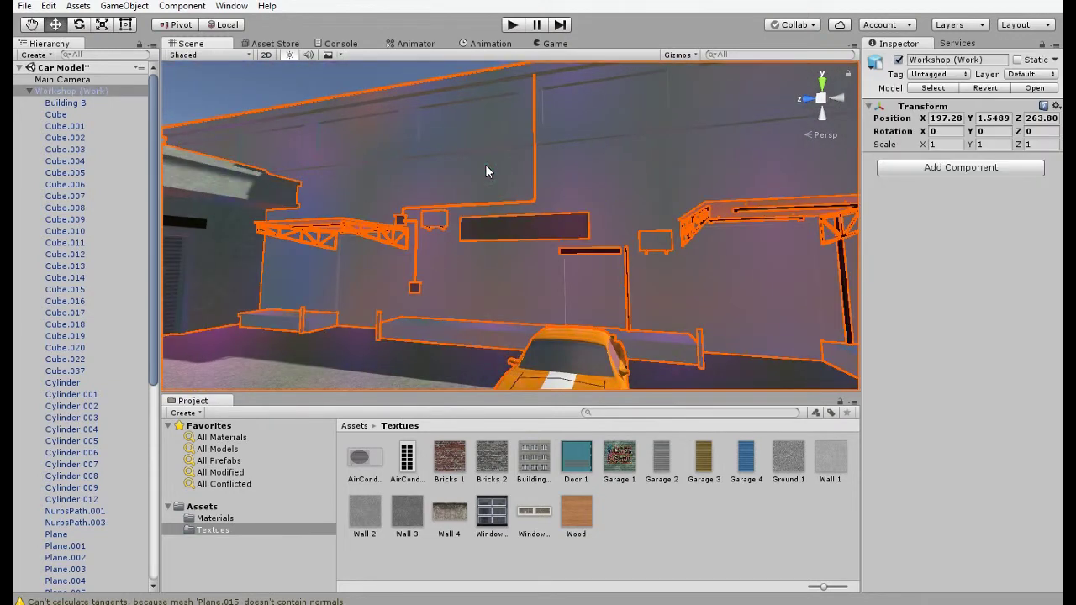
{"action": "left_click", "coordinate": [464, 168]}
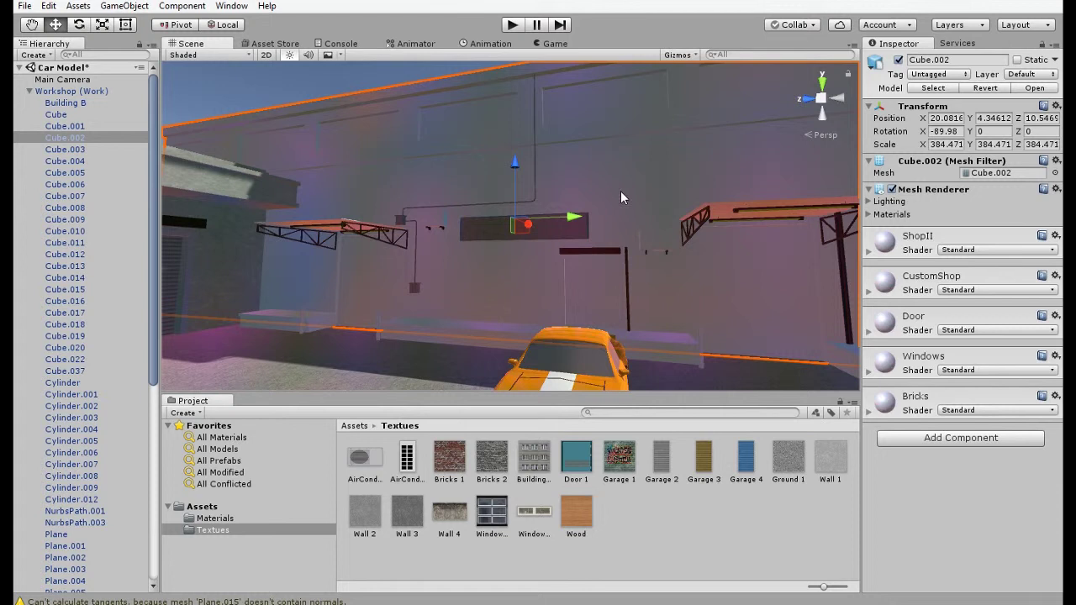
{"action": "left_click", "coordinate": [869, 251]}
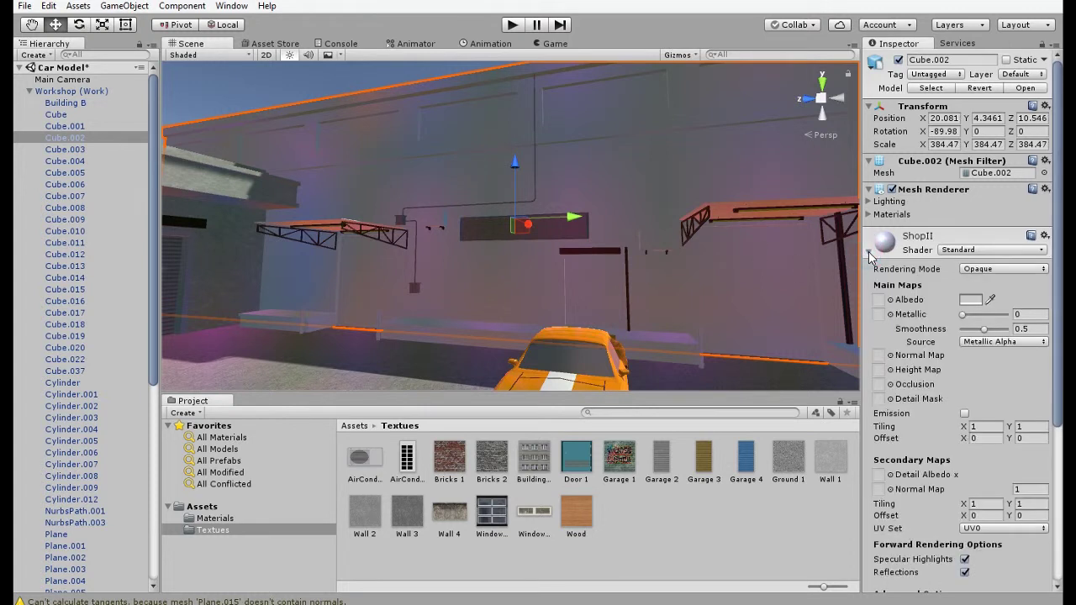
{"action": "left_click", "coordinate": [868, 251]}
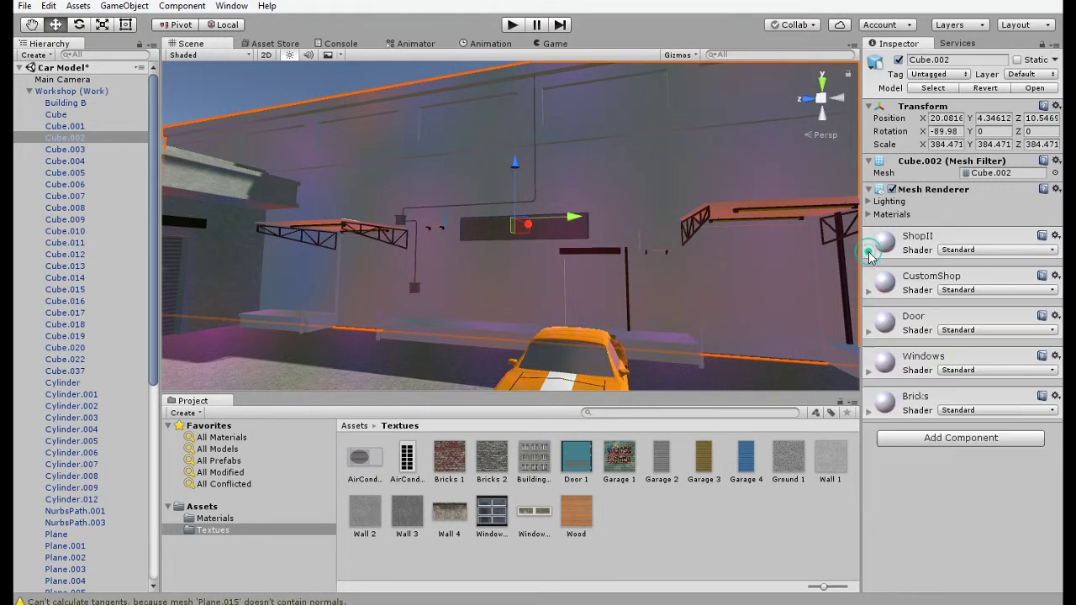
{"action": "left_click", "coordinate": [868, 411]}
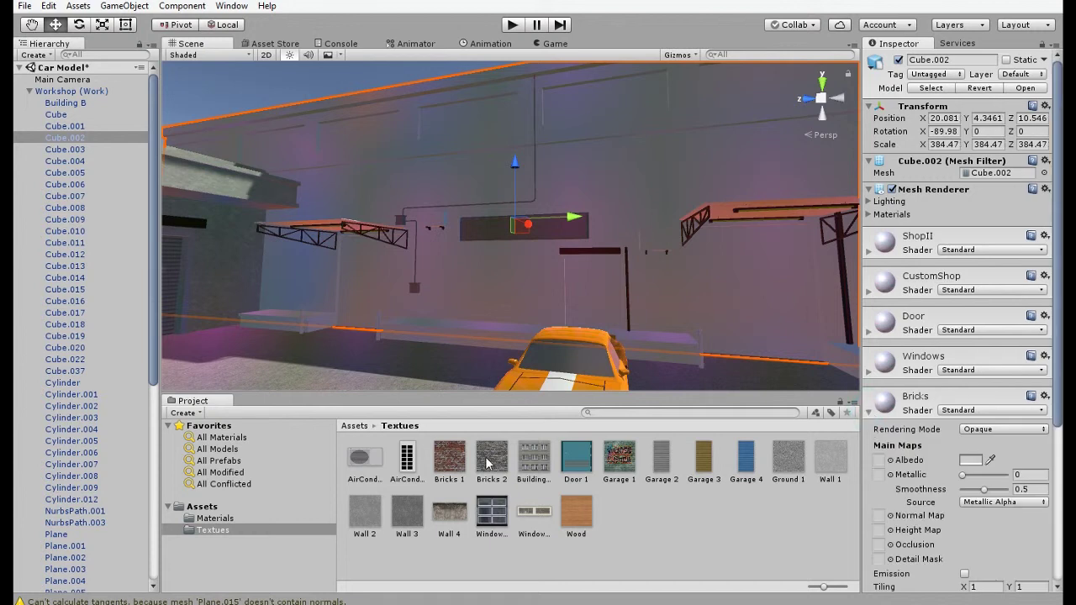
{"action": "left_click_drag", "start_coordinate": [488, 466], "coordinate": [878, 466]}
{"action": "mouse_move", "coordinate": [690, 281]}
{"action": "left_mouse_down", "text": "alt"}
{"action": "mouse_move", "coordinate": [685, 288]}
{"action": "mouse_move", "coordinate": [703, 269]}
{"action": "mouse_move", "coordinate": [687, 270]}
{"action": "mouse_move", "coordinate": [702, 267]}
{"action": "left_mouse_up", "text": "alt"}
{"action": "left_click", "coordinate": [869, 415]}
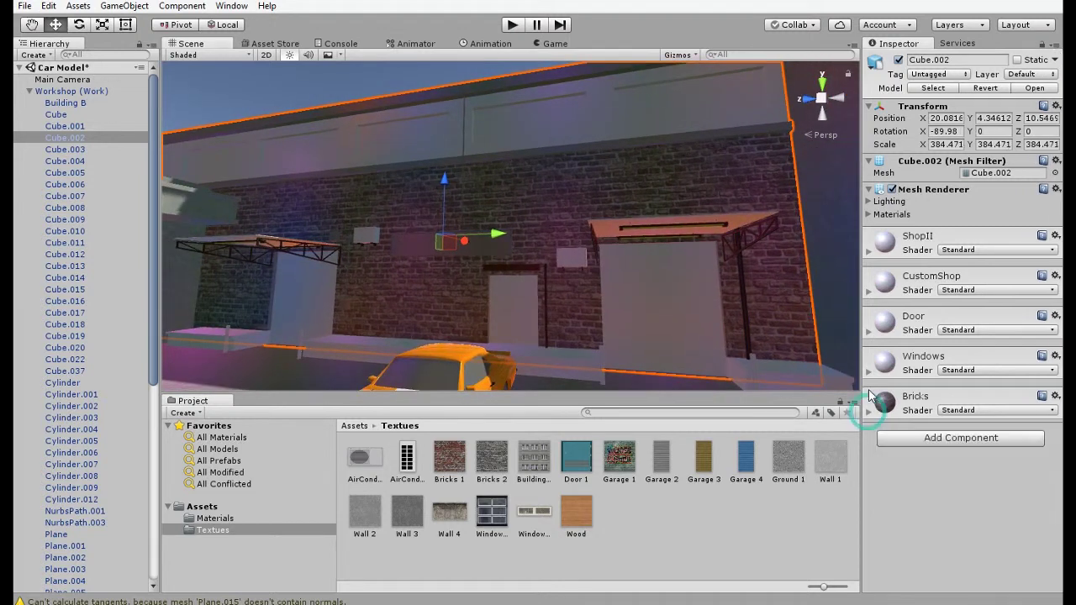
Assign a window texture to the workshop building's Windows albedo and the Door 1 texture to its Door albedo
{"action": "left_click", "coordinate": [868, 370]}
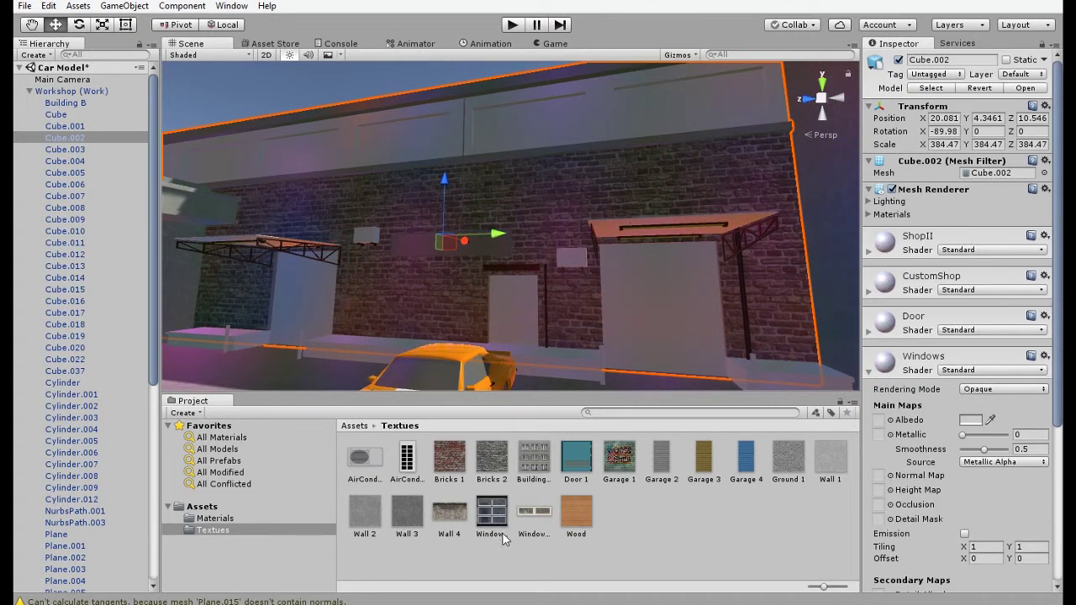
{"action": "left_click_drag", "start_coordinate": [522, 525], "coordinate": [880, 420]}
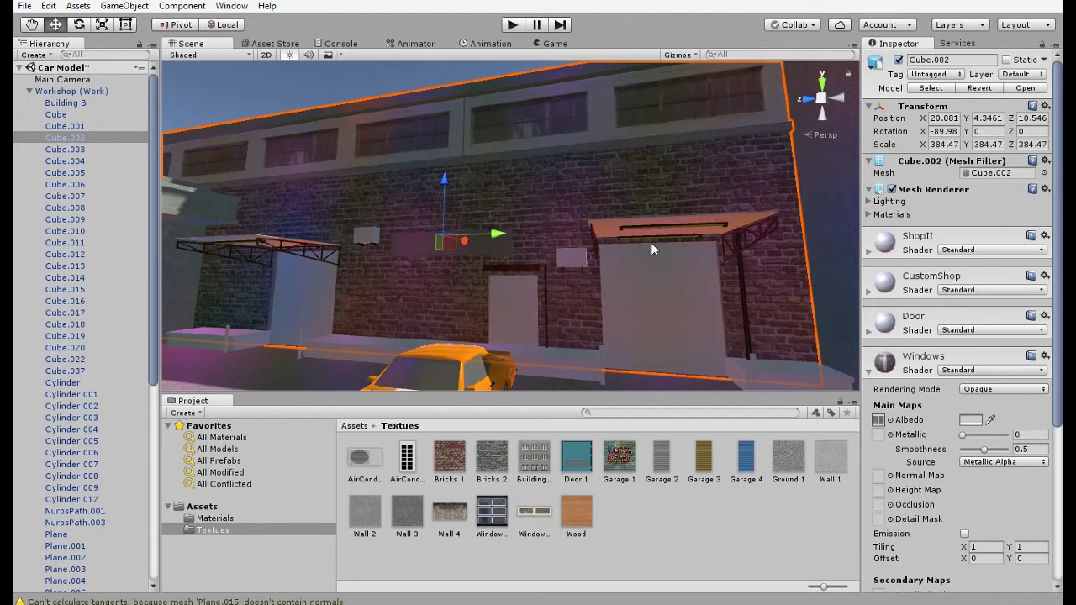
{"action": "right_click_drag", "start_coordinate": [650, 249], "coordinate": [874, 336]}
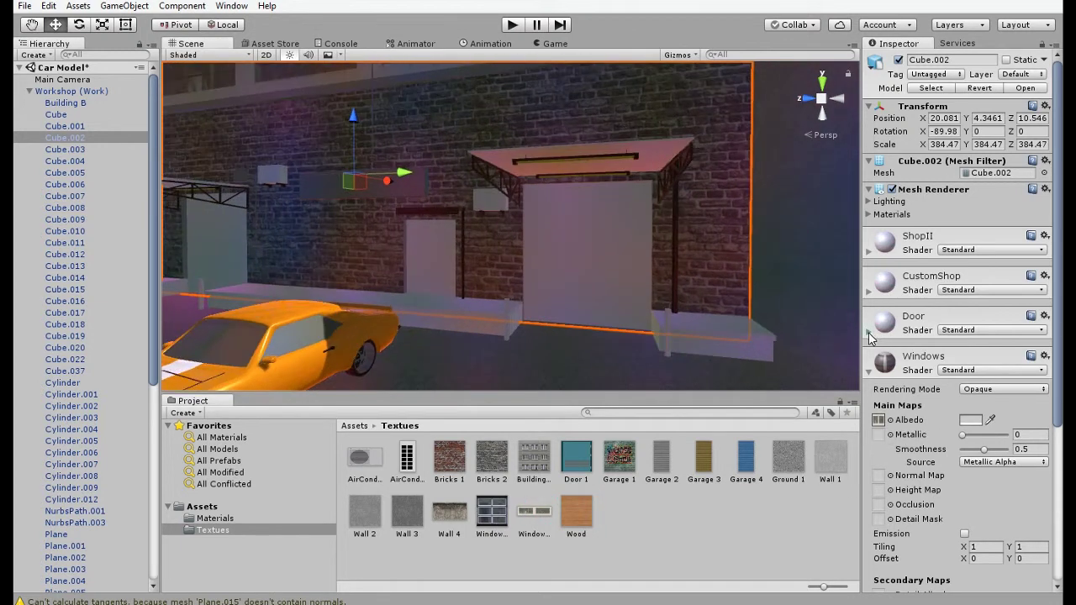
{"action": "left_click", "coordinate": [869, 334]}
{"action": "left_click_drag", "start_coordinate": [570, 471], "coordinate": [878, 380]}
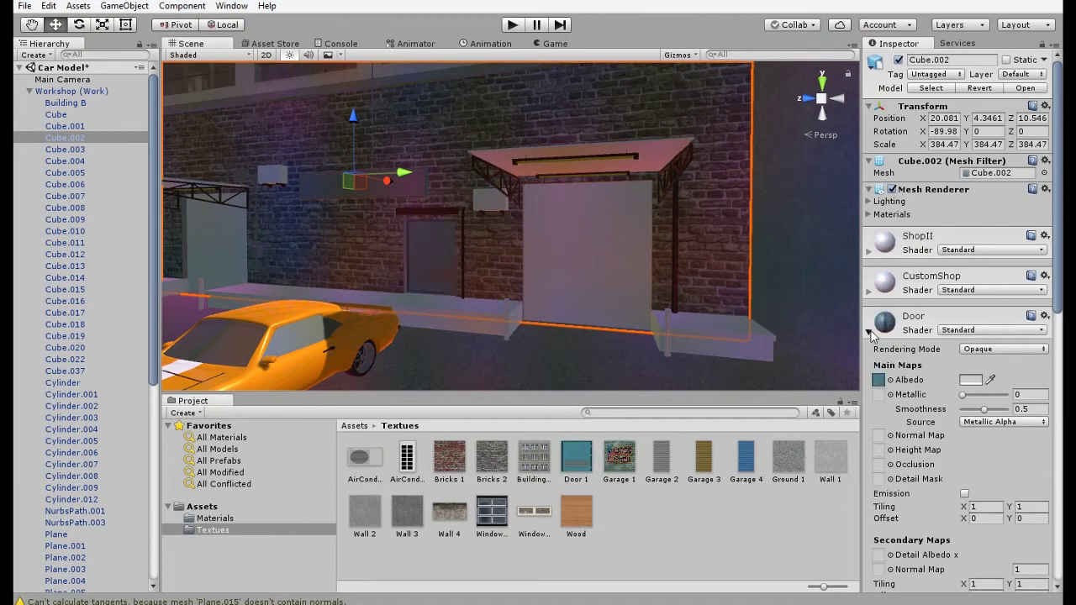
{"action": "left_click", "coordinate": [870, 333]}
Assign the Garage 1 texture to the workshop building's CustomShop albedo and Garage 4 to its ShopII albedo
{"action": "left_click", "coordinate": [869, 293]}
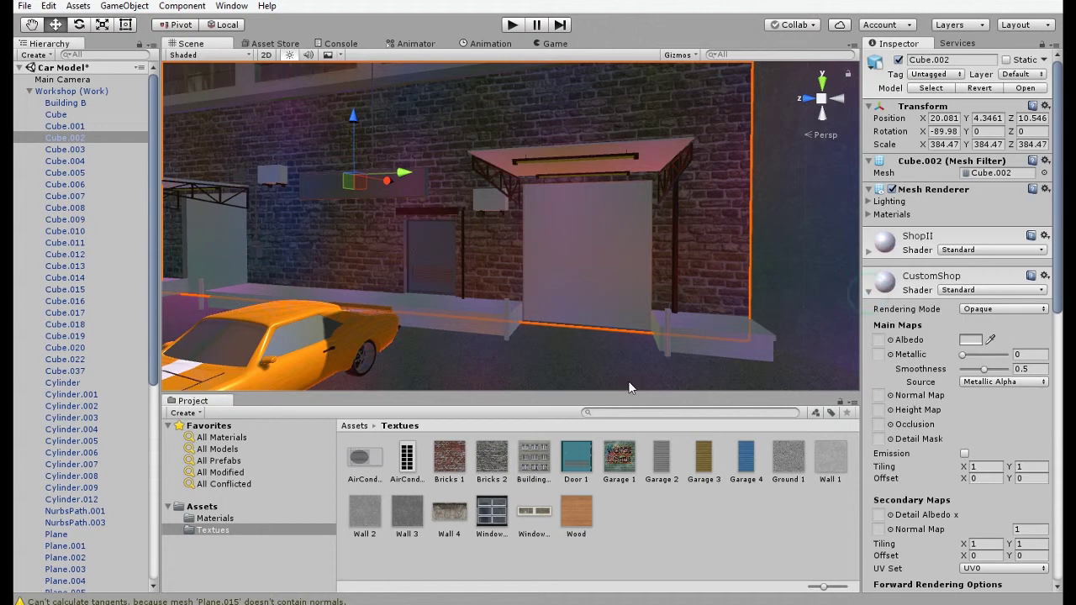
{"action": "left_click_drag", "start_coordinate": [617, 468], "coordinate": [874, 337]}
{"action": "left_click_drag", "start_coordinate": [675, 285], "coordinate": [622, 261], "text": "alt"}
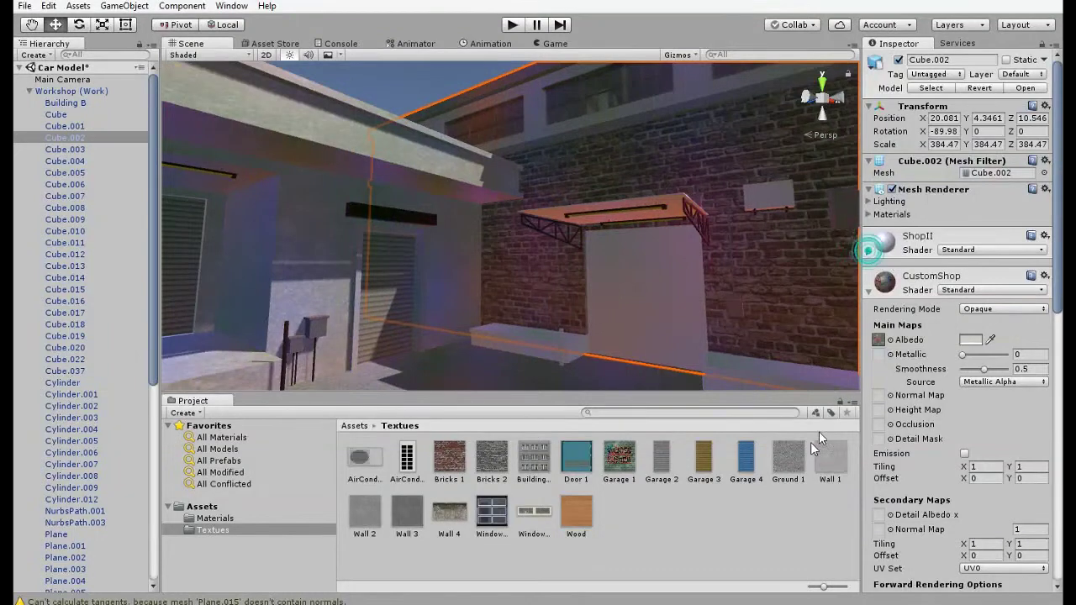
{"action": "left_click", "coordinate": [870, 250]}
Select the awning panel above the graffiti garage door and assign the Wood texture to its Wood.001 albedo
{"action": "left_click_drag", "start_coordinate": [845, 294], "coordinate": [687, 221], "text": "alt"}
{"action": "left_click", "coordinate": [661, 211]}
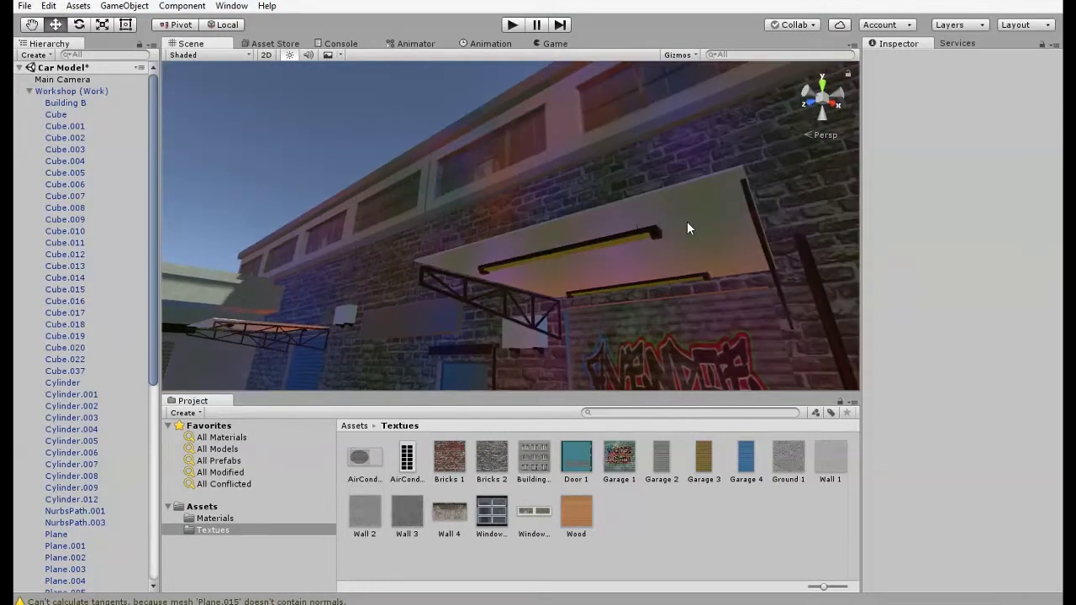
{"action": "left_click", "coordinate": [697, 215]}
{"action": "left_click", "coordinate": [697, 217]}
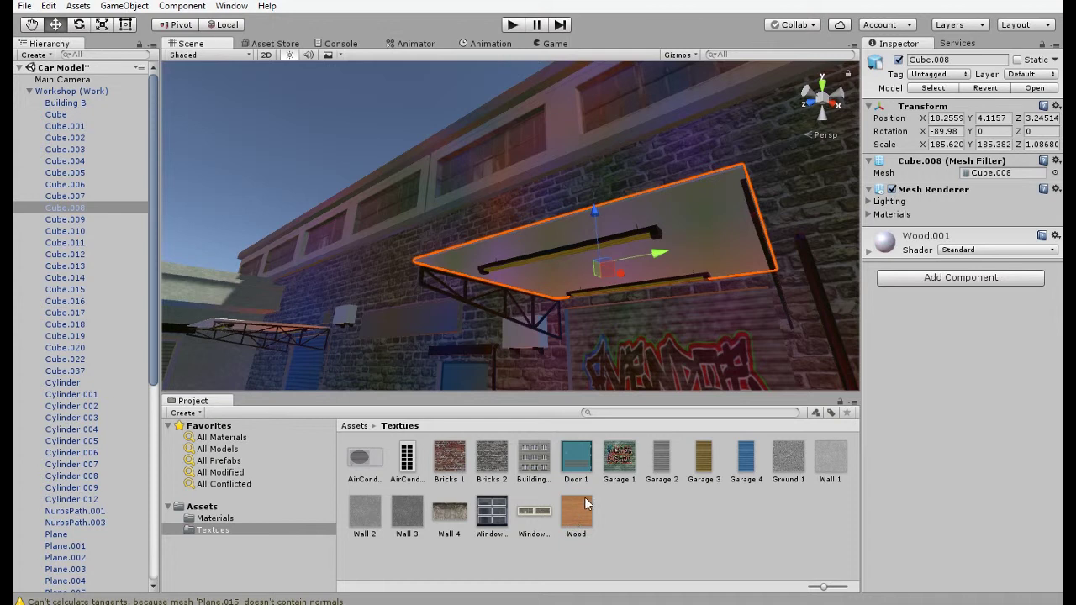
{"action": "left_click", "coordinate": [869, 251]}
{"action": "left_click_drag", "start_coordinate": [576, 519], "coordinate": [879, 303]}
Select the air conditioner near the graffiti door and assign the fan texture to its AC1 albedo and the vent-grid texture to AC2
{"action": "left_click_drag", "start_coordinate": [672, 214], "coordinate": [631, 204], "text": "alt"}
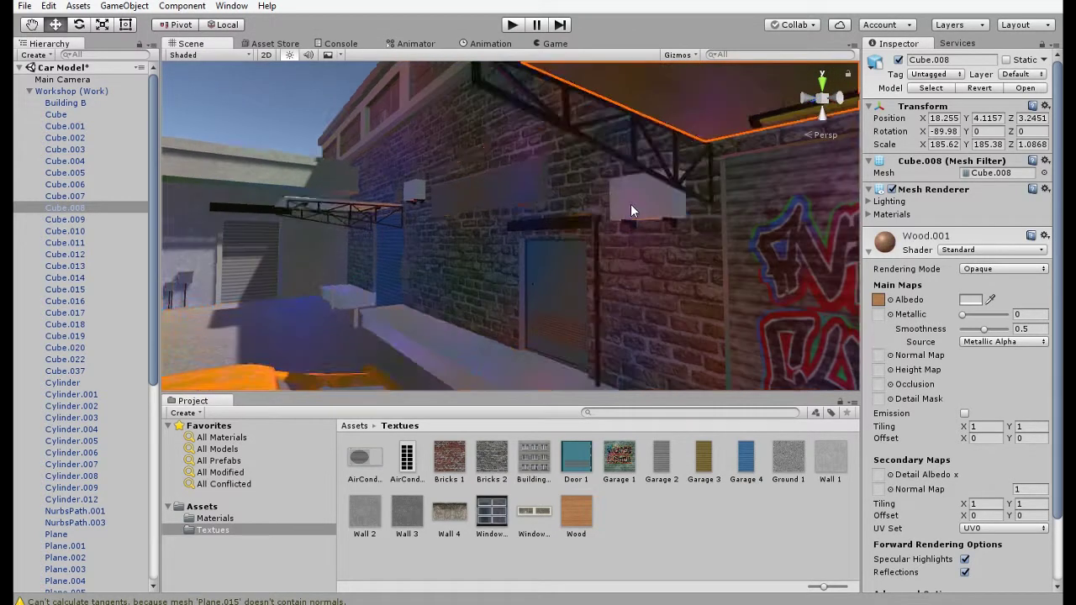
{"action": "left_click", "coordinate": [631, 204]}
{"action": "left_click", "coordinate": [646, 200]}
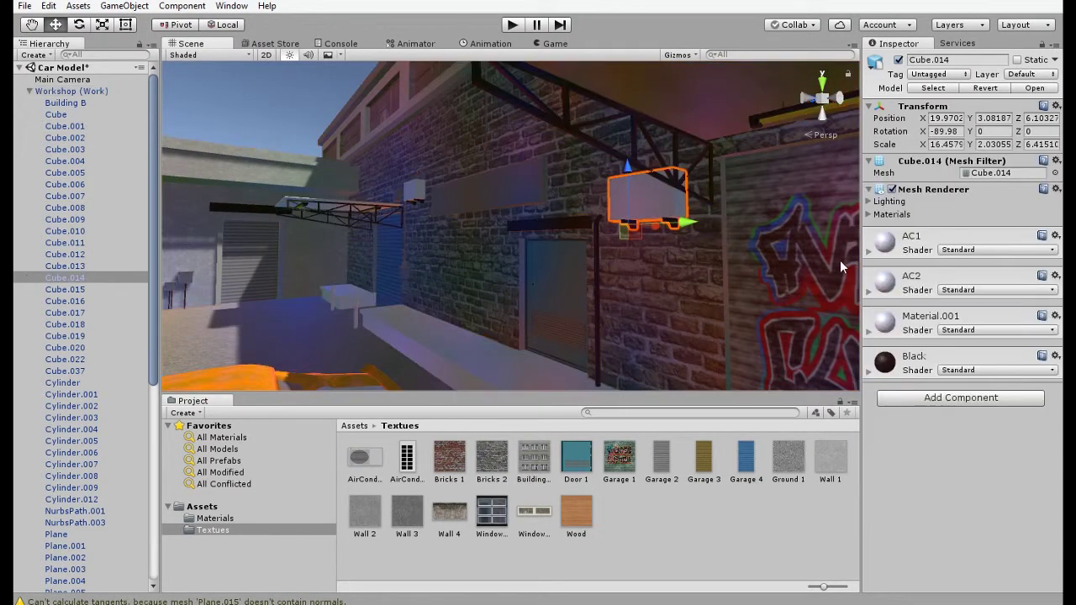
{"action": "left_click", "coordinate": [869, 251]}
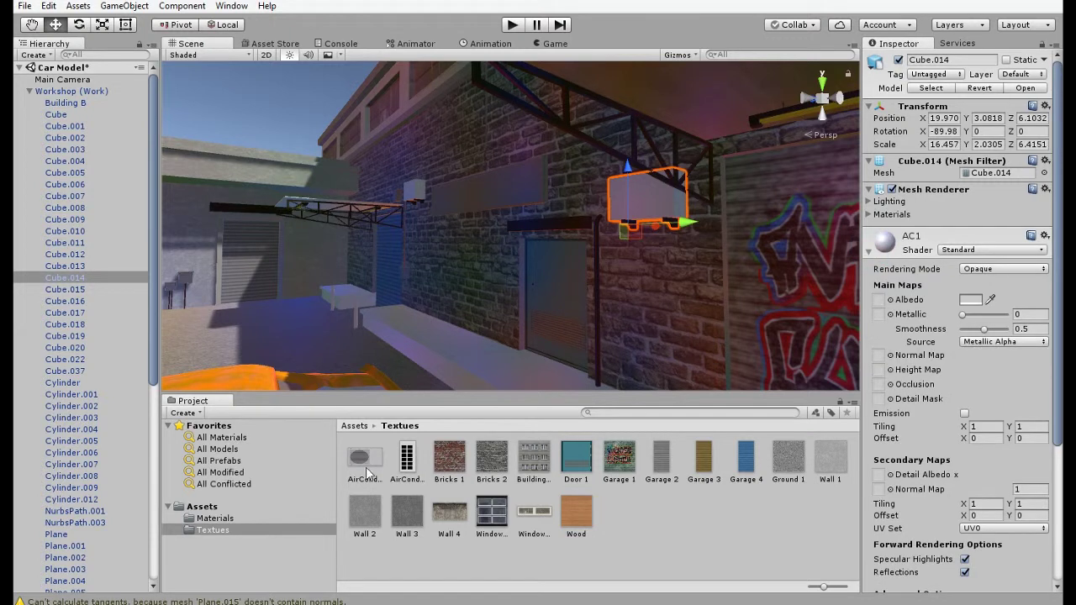
{"action": "left_click_drag", "start_coordinate": [367, 475], "coordinate": [879, 300]}
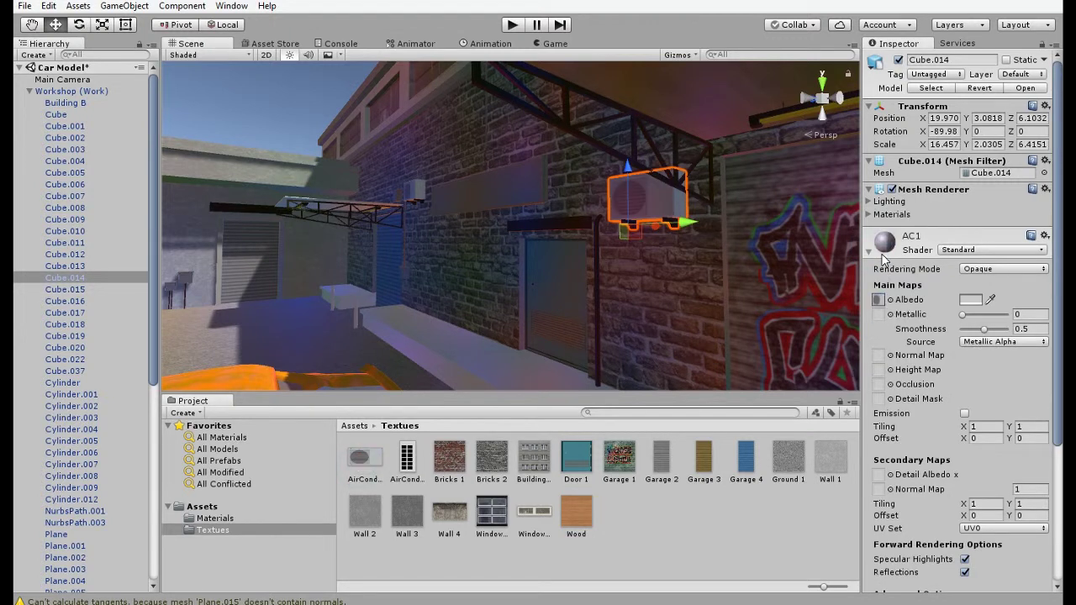
{"action": "left_click", "coordinate": [869, 250]}
{"action": "left_click", "coordinate": [868, 290]}
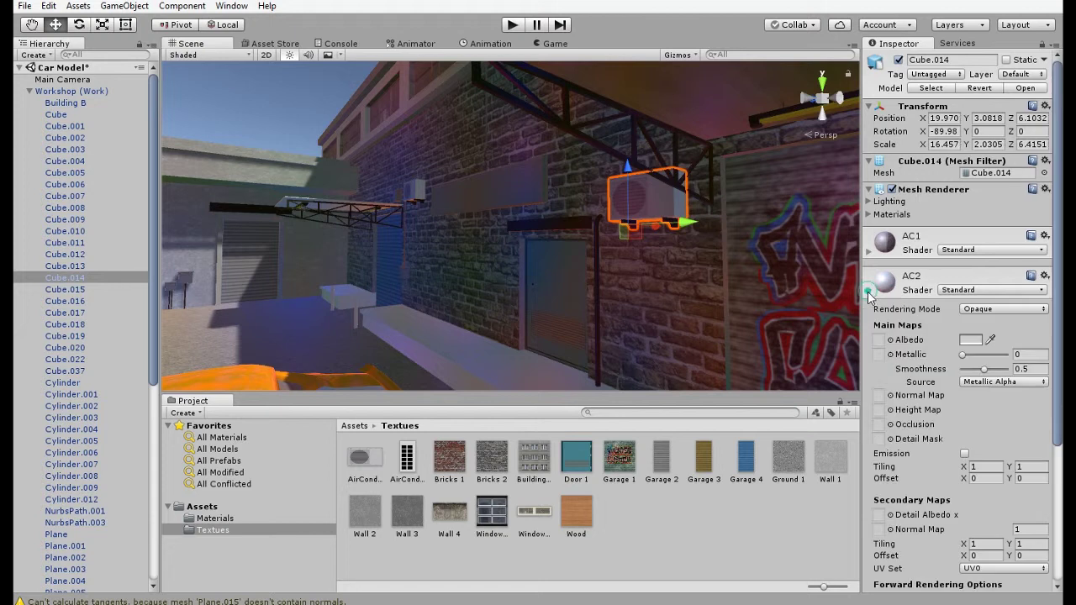
{"action": "left_click_drag", "start_coordinate": [412, 443], "coordinate": [881, 343]}
{"action": "left_click", "coordinate": [868, 290]}
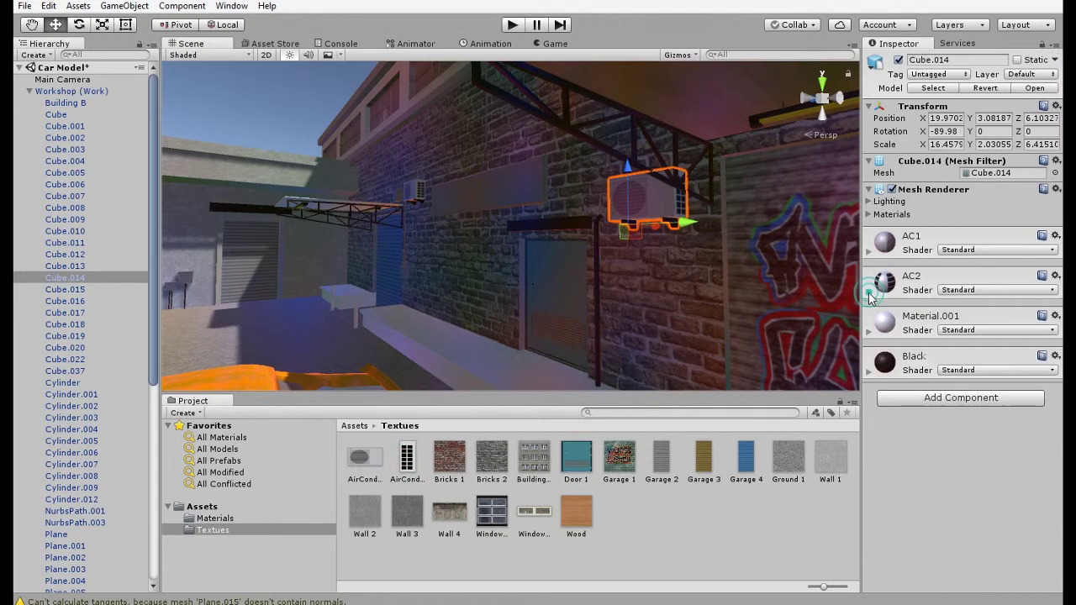
Select the long raised platform in front of the workshop door and assign the Wall 1 texture to its BottomPart albedo
{"action": "left_click_drag", "start_coordinate": [642, 293], "coordinate": [644, 139], "text": "alt"}
{"action": "left_click", "coordinate": [644, 136]}
{"action": "left_click_drag", "start_coordinate": [657, 186], "coordinate": [678, 291], "text": "alt"}
{"action": "left_click", "coordinate": [566, 306]}
{"action": "left_click", "coordinate": [623, 300]}
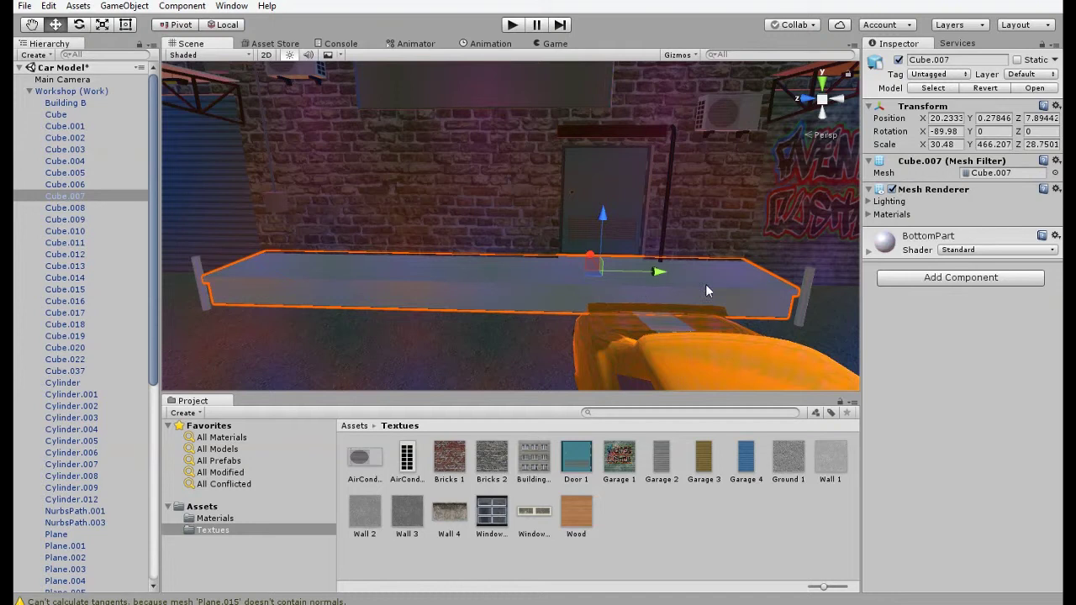
{"action": "left_click", "coordinate": [870, 251]}
{"action": "left_click_drag", "start_coordinate": [830, 462], "coordinate": [878, 301]}
{"action": "right_click_drag", "start_coordinate": [677, 294], "coordinate": [677, 231]}
{"action": "scroll", "coordinate": [677, 232], "scroll_direction": "down", "scroll_amount": 8}
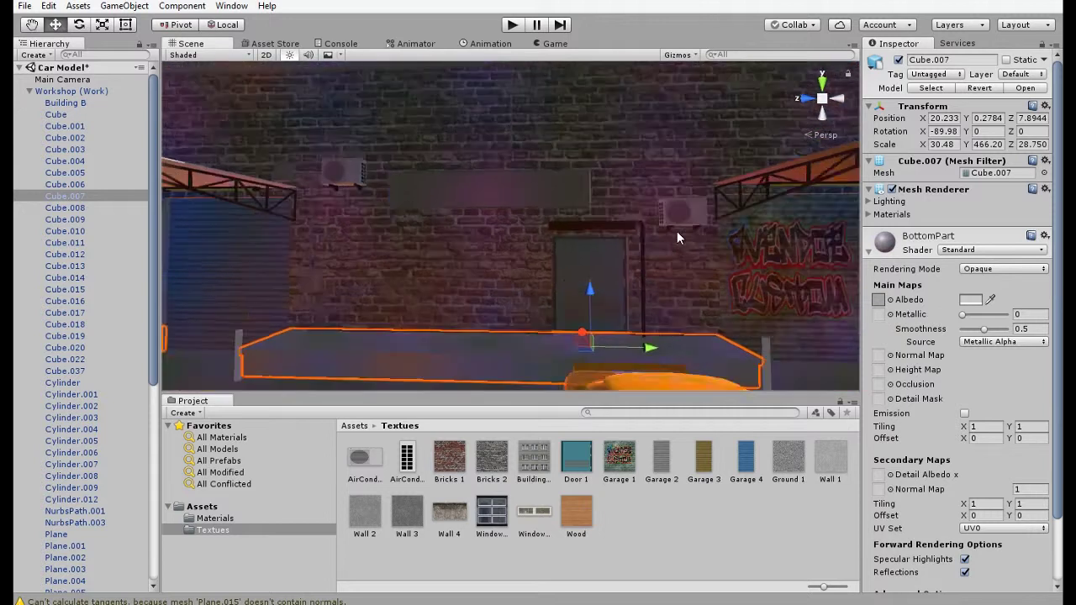
{"action": "scroll", "coordinate": [614, 198], "scroll_direction": "down", "scroll_amount": 5}
{"action": "right_click_drag", "start_coordinate": [566, 203], "coordinate": [572, 193]}
{"action": "left_click", "coordinate": [589, 140]}
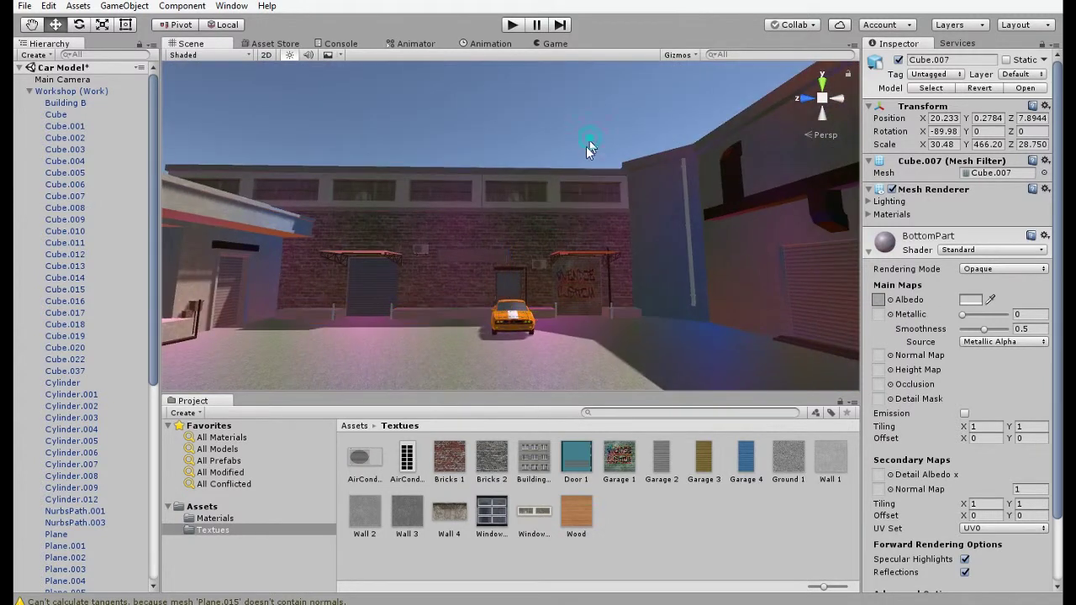
Select the vertical drainpipe on the corner wall beside the workshop, set its GreyColor albedo to near-black 020202, and clear the selection
{"action": "right_click_drag", "start_coordinate": [396, 278], "coordinate": [459, 202]}
{"action": "left_click", "coordinate": [459, 204]}
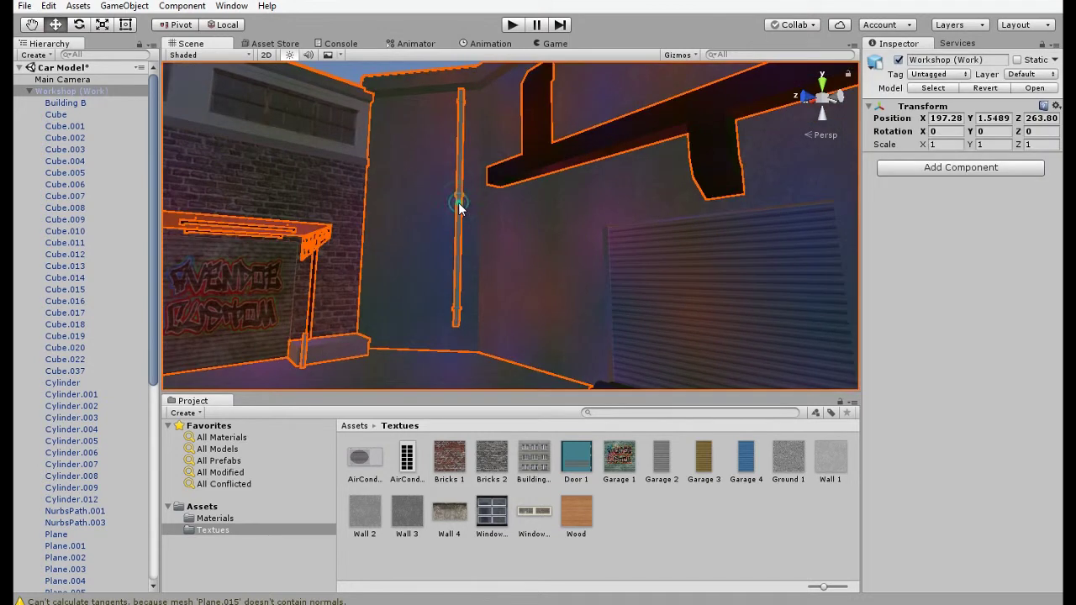
{"action": "left_click", "coordinate": [459, 204]}
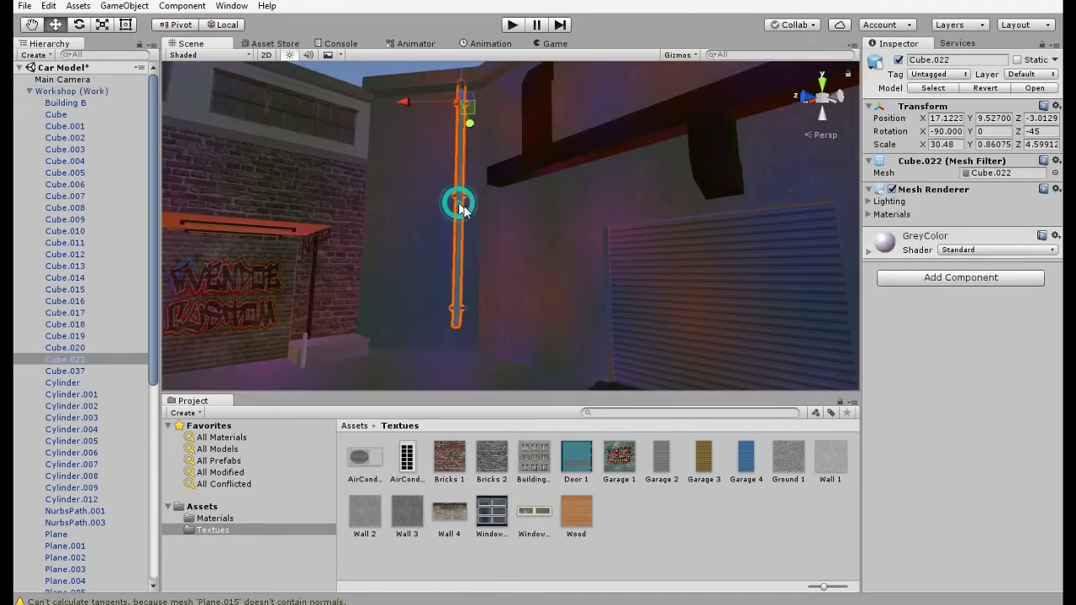
{"action": "left_click", "coordinate": [868, 251]}
{"action": "left_click", "coordinate": [968, 301]}
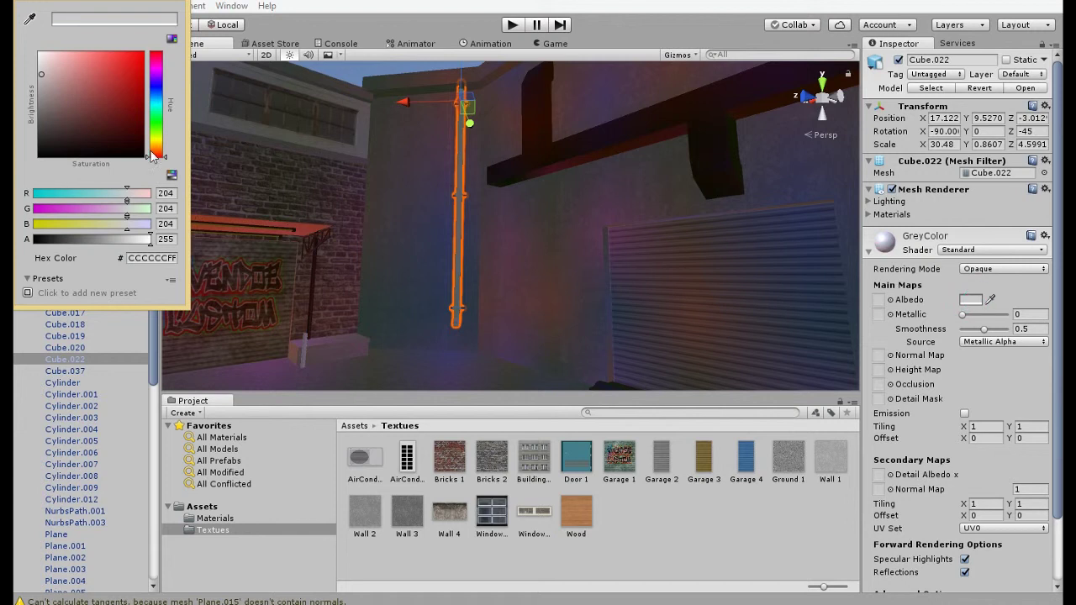
{"action": "left_click", "coordinate": [48, 157]}
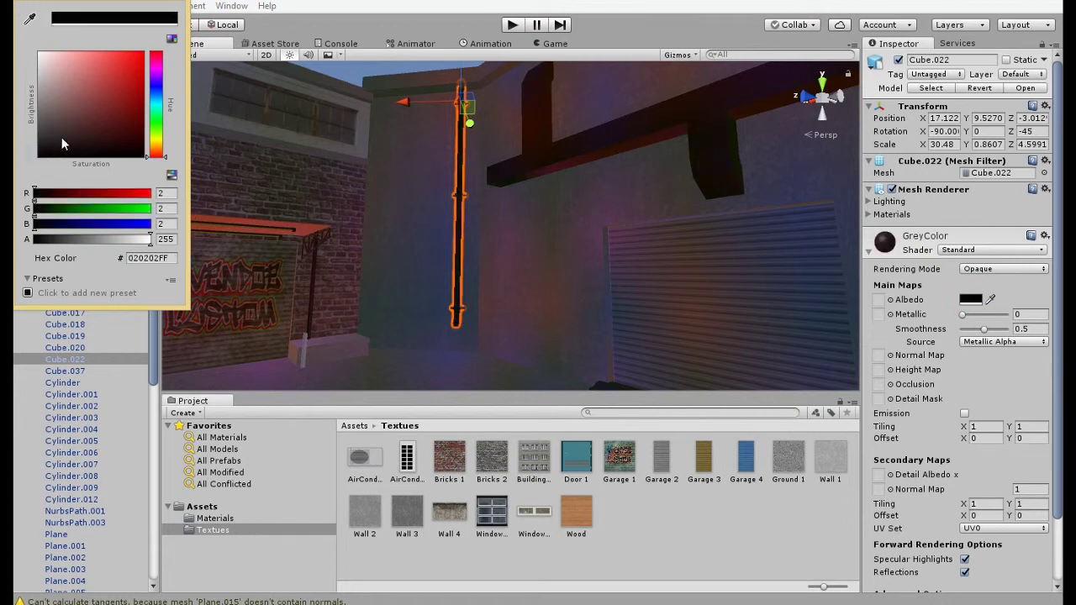
{"action": "left_click", "coordinate": [258, 44]}
{"action": "right_click_drag", "start_coordinate": [568, 225], "coordinate": [597, 184]}
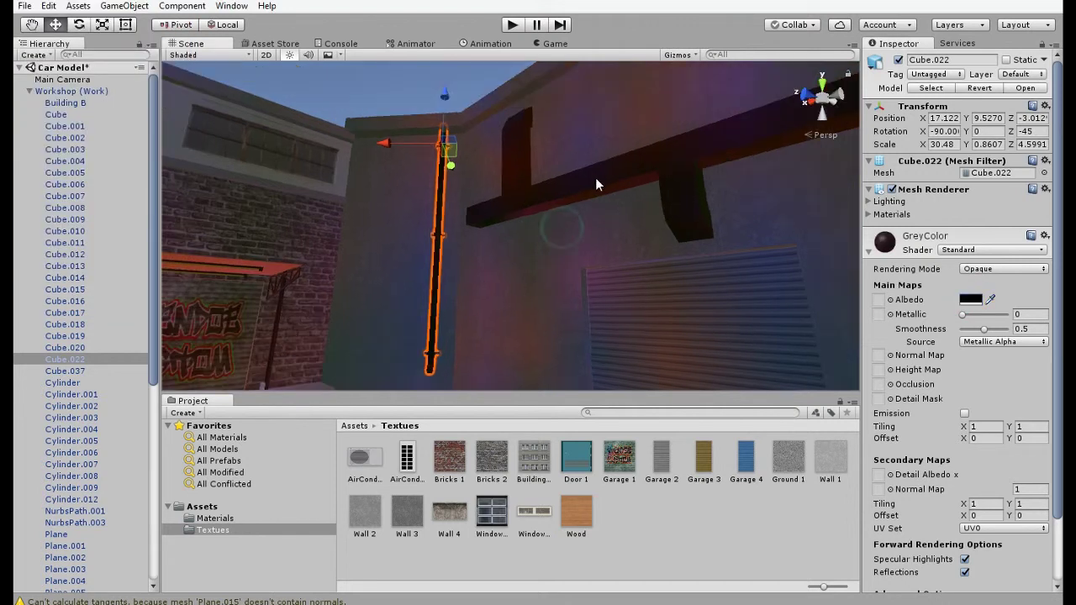
{"action": "left_click", "coordinate": [387, 92]}
Inspect the retextured courtyard, including the brick workshop, the neighbouring buildings and the graffiti garage door
{"action": "right_click_drag", "start_coordinate": [470, 173], "coordinate": [357, 232]}
{"action": "scroll", "coordinate": [357, 231], "scroll_direction": "down", "scroll_amount": 7}
{"action": "right_click_drag", "start_coordinate": [480, 290], "coordinate": [633, 311]}
{"action": "scroll", "coordinate": [462, 296], "scroll_direction": "down", "scroll_amount": 2}
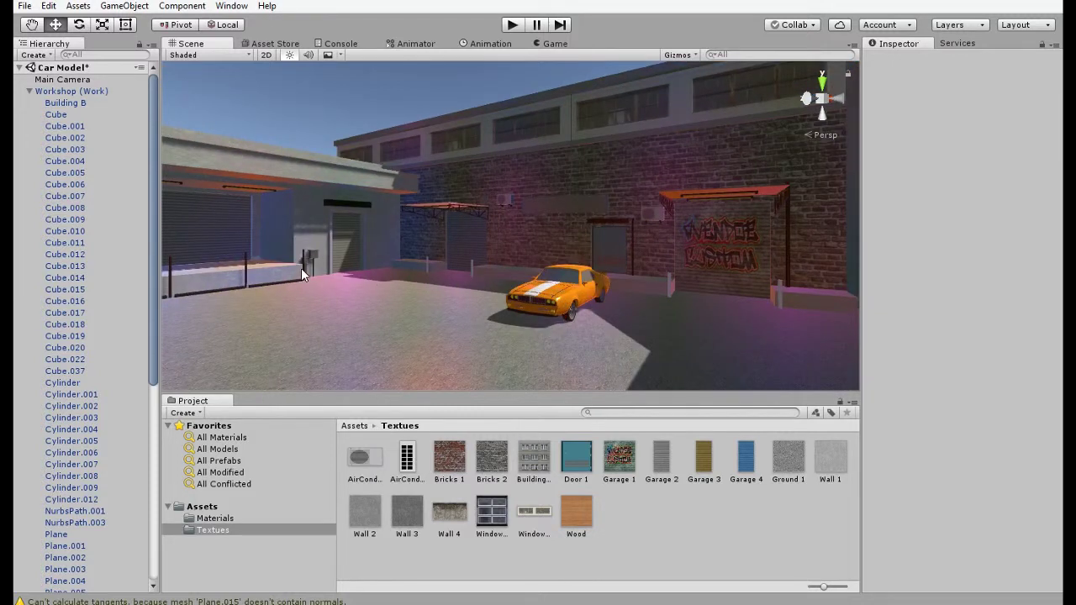
{"action": "right_click_drag", "start_coordinate": [369, 283], "coordinate": [488, 311]}
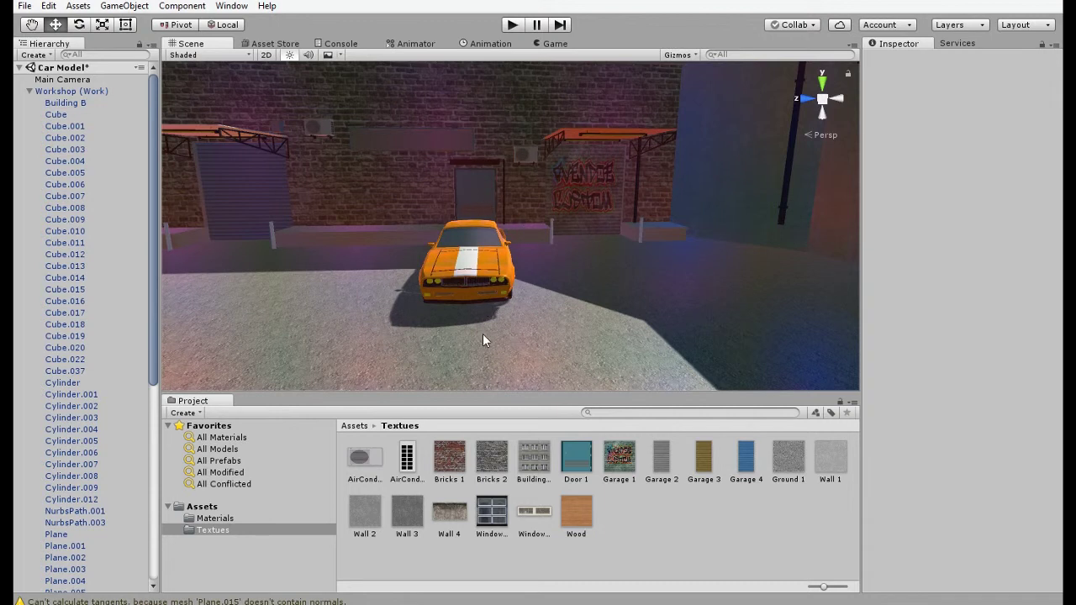
{"action": "right_click_drag", "start_coordinate": [483, 340], "coordinate": [671, 321]}
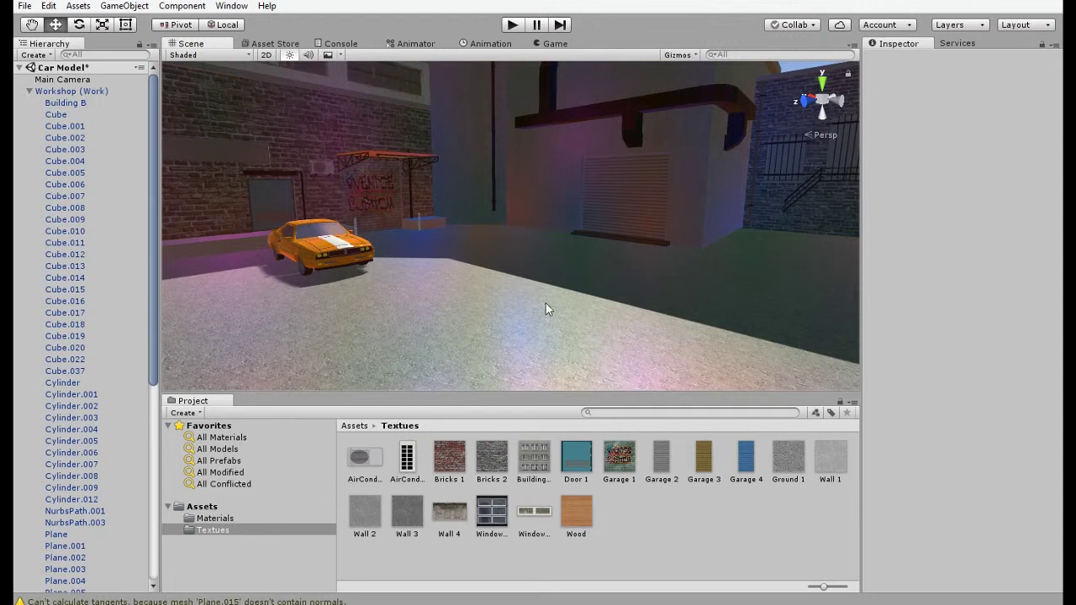
{"action": "left_click_drag", "start_coordinate": [546, 309], "coordinate": [480, 267], "text": "alt"}
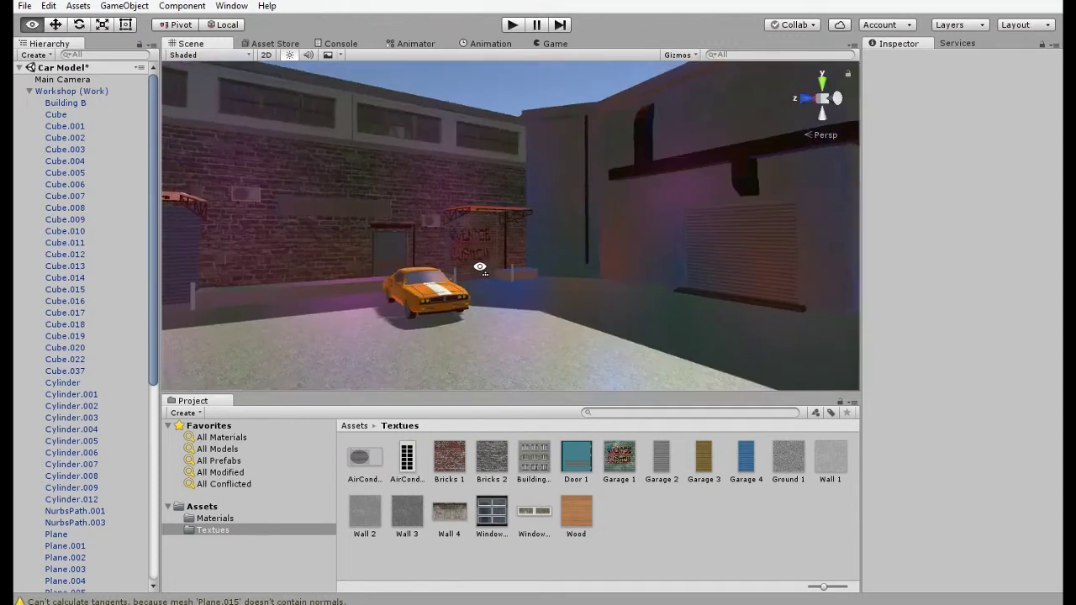
{"action": "scroll", "coordinate": [435, 279], "scroll_direction": "up", "scroll_amount": 8}
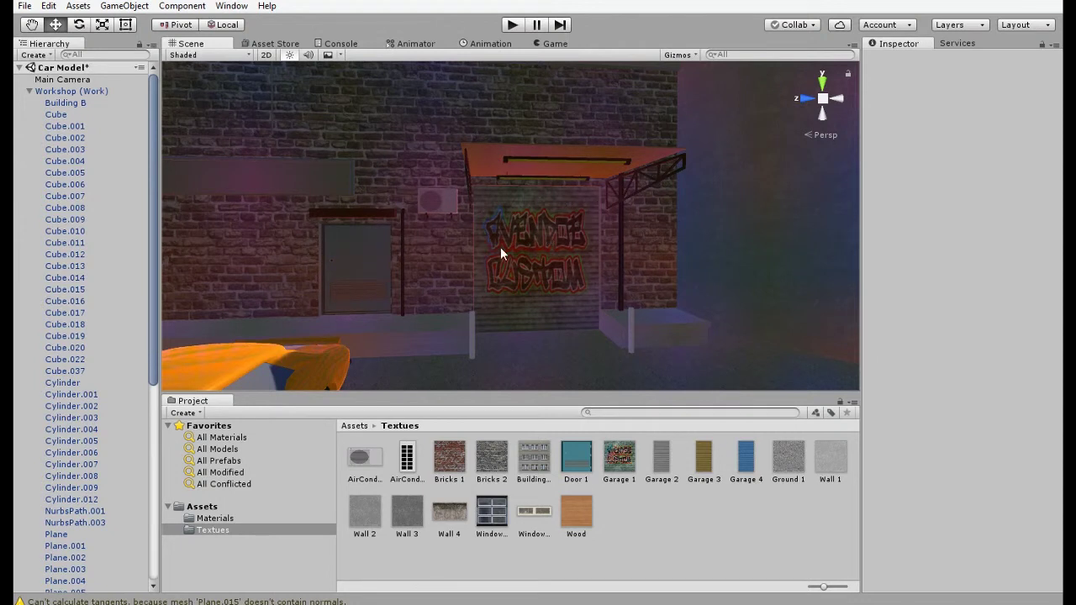
Examine the orange car from the front, side and rear within the textured workshop scene
{"action": "left_click_drag", "start_coordinate": [593, 309], "coordinate": [269, 241], "text": "alt"}
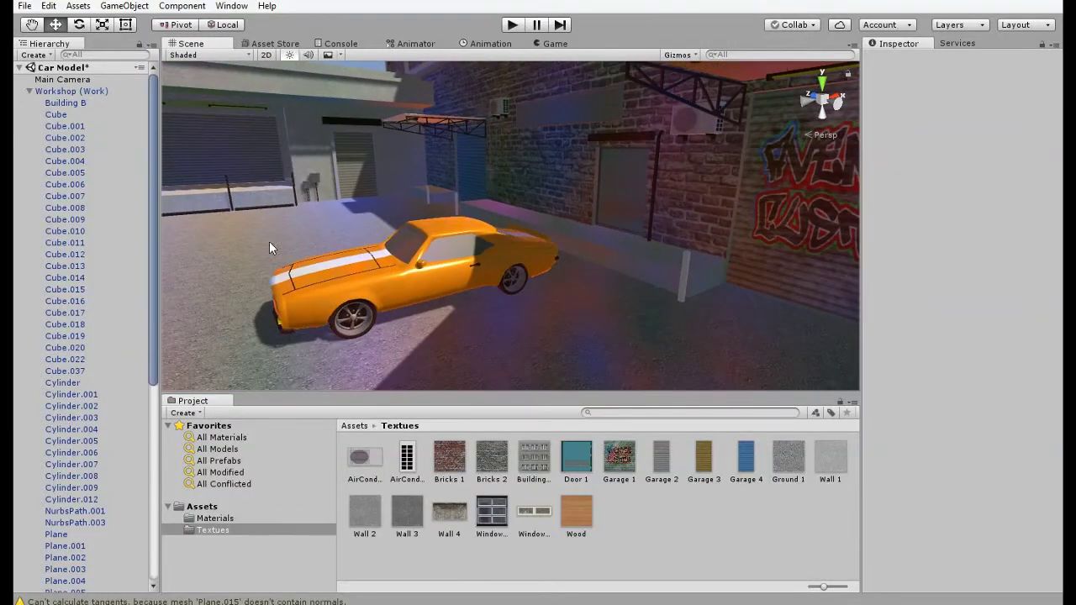
{"action": "left_click_drag", "start_coordinate": [374, 309], "coordinate": [463, 328], "text": "alt"}
{"action": "scroll", "coordinate": [490, 233], "scroll_direction": "up", "scroll_amount": 4}
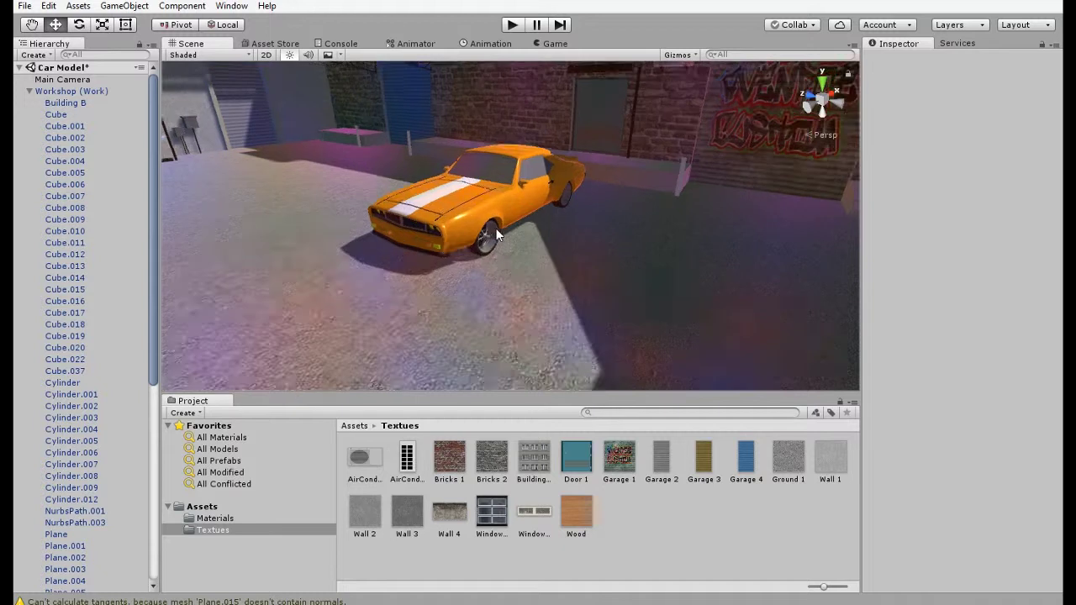
{"action": "scroll", "coordinate": [488, 231], "scroll_direction": "up", "scroll_amount": 5}
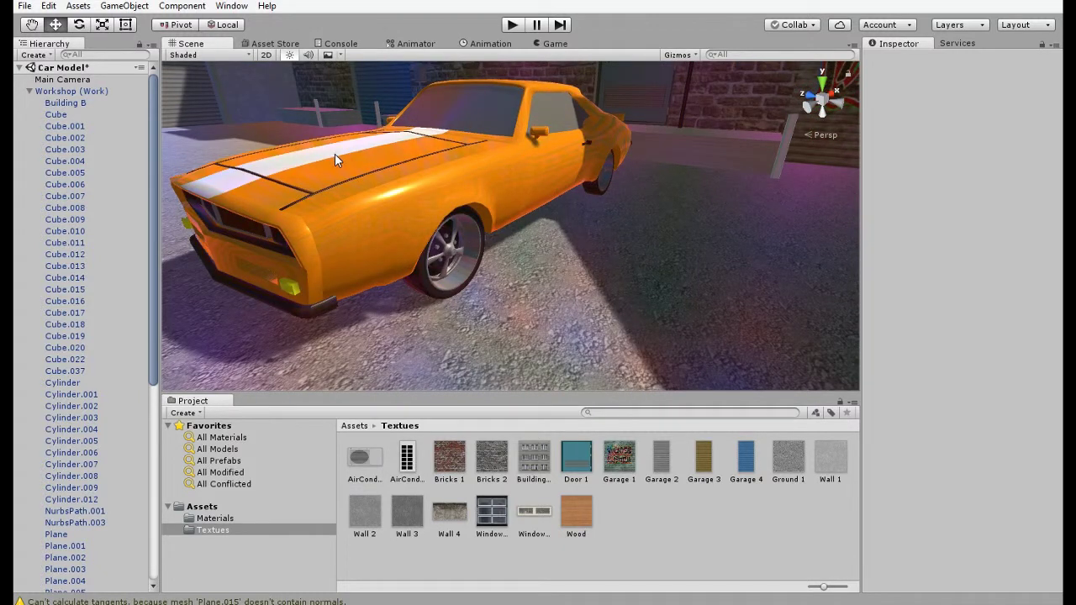
{"action": "right_click_drag", "start_coordinate": [337, 159], "coordinate": [411, 225]}
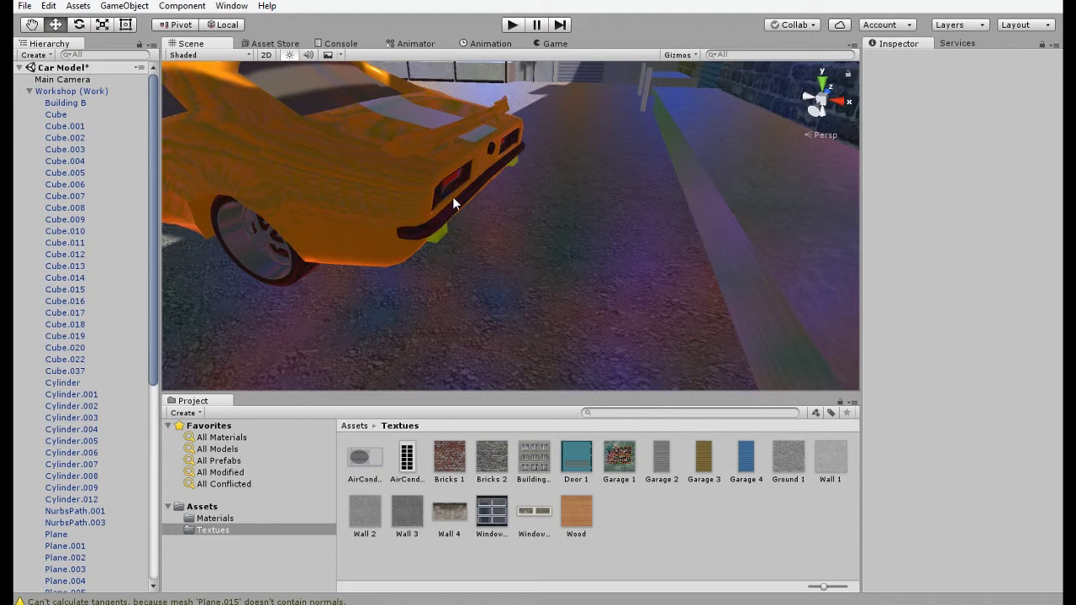
{"action": "right_click_drag", "start_coordinate": [516, 154], "coordinate": [380, 150]}
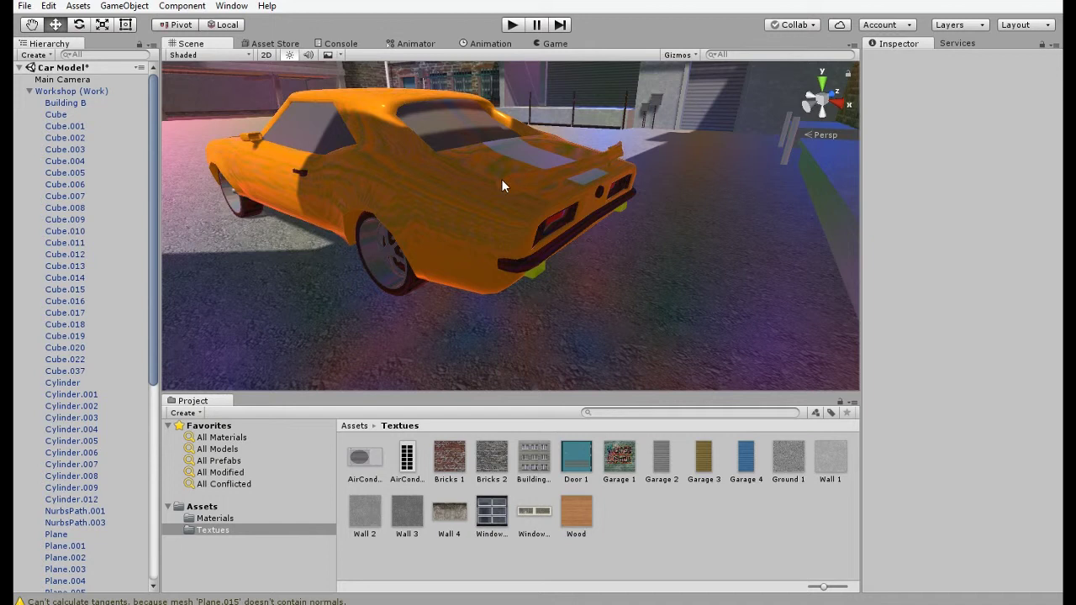
{"action": "left_click_drag", "start_coordinate": [469, 193], "coordinate": [560, 190], "text": "alt"}
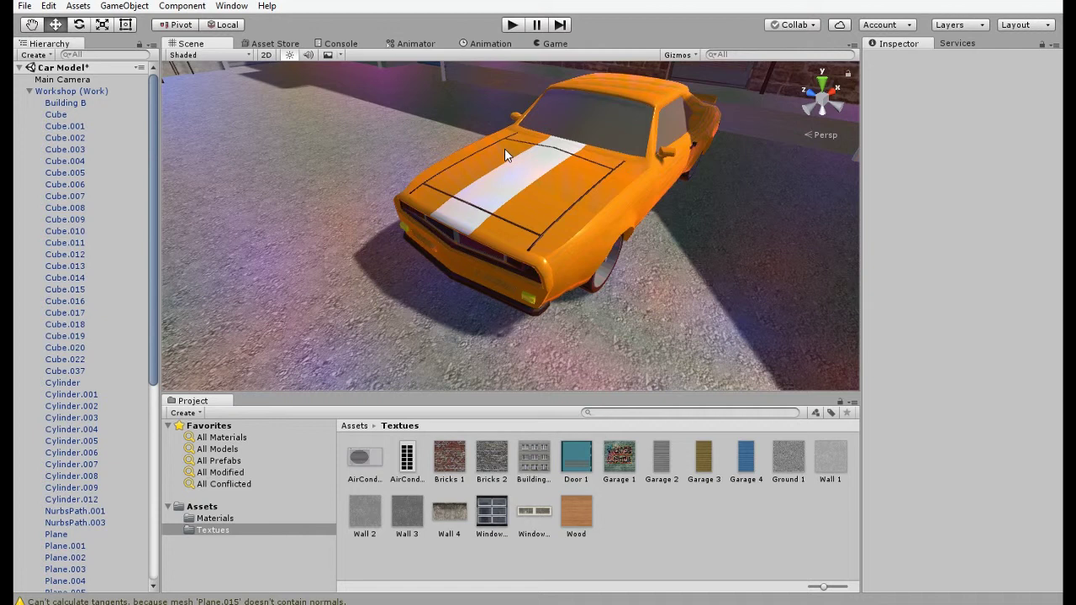
{"action": "left_click_drag", "start_coordinate": [560, 202], "coordinate": [515, 225], "text": "alt"}
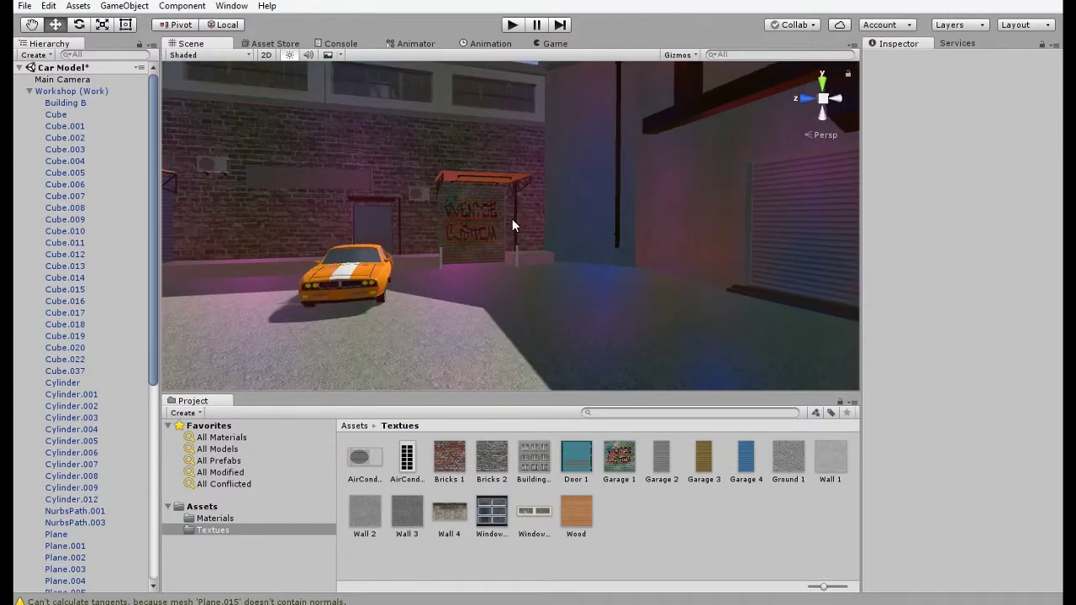